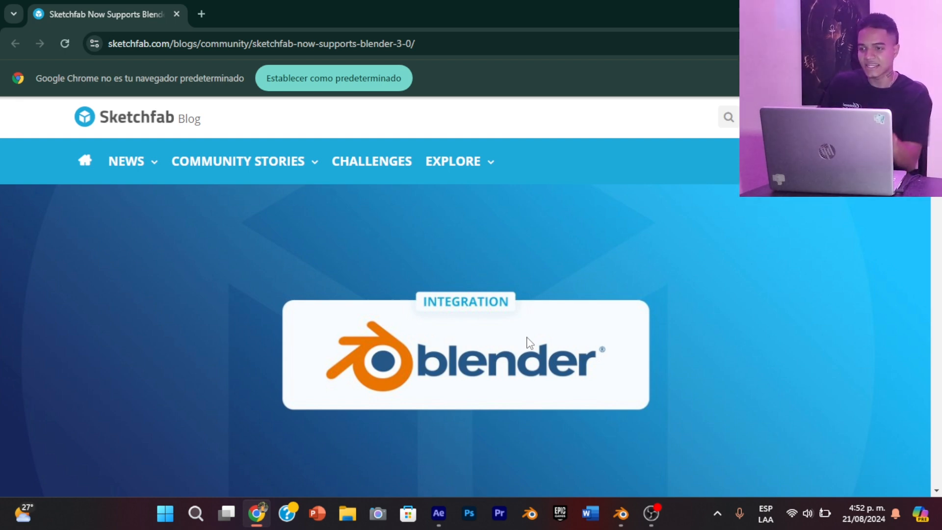
Open the release page of the Blender plugin linked from the Sketchfab blog article
{"action": "scroll", "coordinate": [466, 295], "scroll_direction": "down", "scroll_amount": 7}
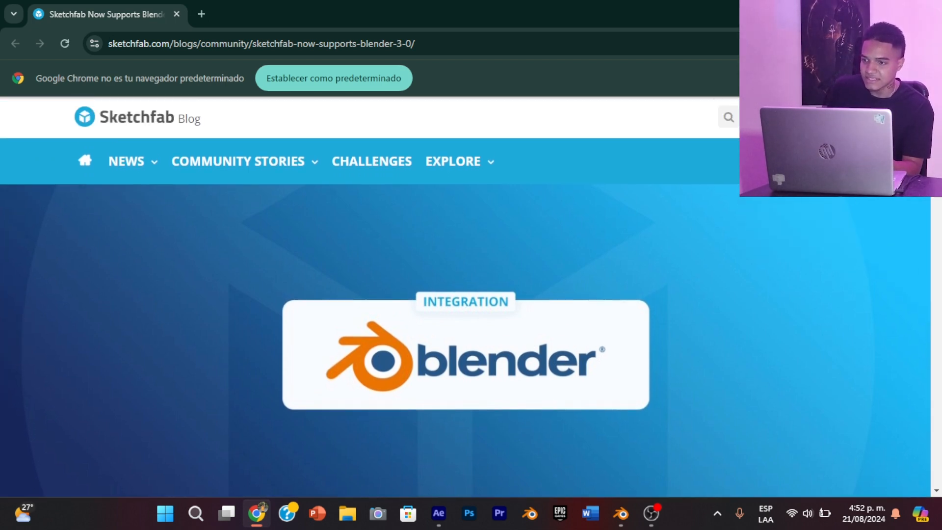
{"action": "scroll", "coordinate": [941, 328], "scroll_direction": "down", "scroll_amount": 10}
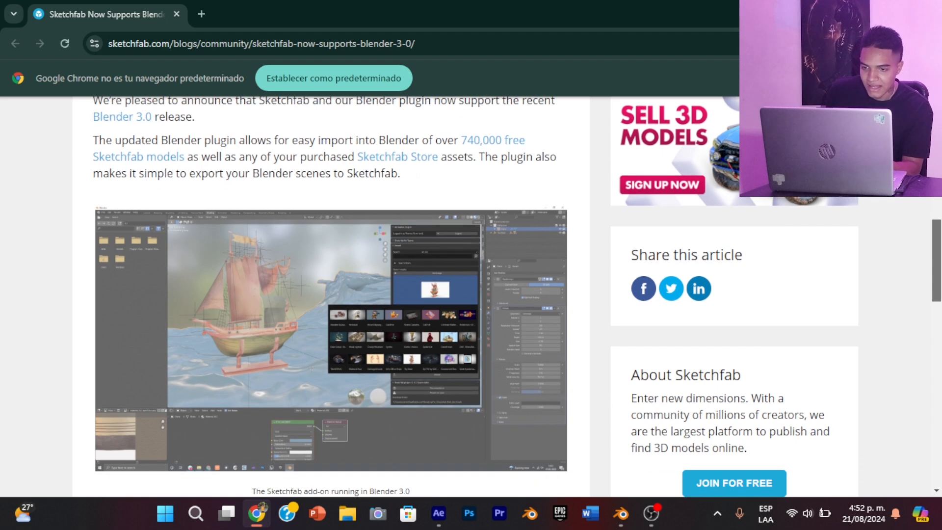
{"action": "left_click_drag", "start_coordinate": [940, 328], "coordinate": [940, 335]}
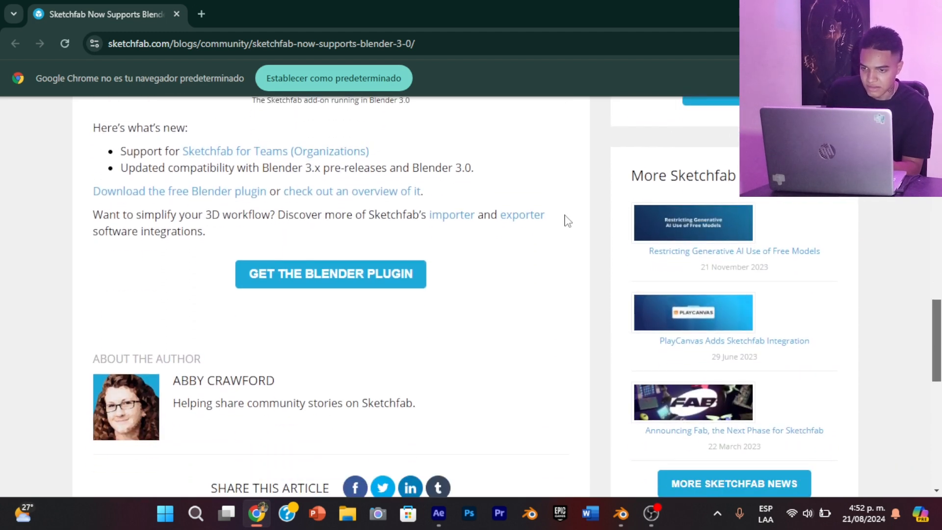
{"action": "left_click", "coordinate": [335, 279]}
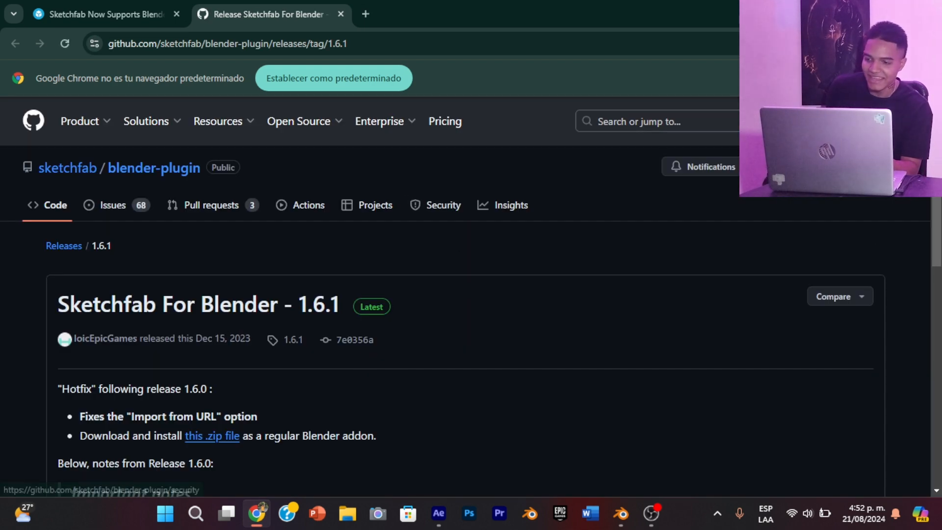
Download sketchfab-plugin-1-6-1.zip from the assets of the Sketchfab For Blender 1.6.1 release
{"action": "scroll", "coordinate": [471, 294], "scroll_direction": "down", "scroll_amount": 2}
{"action": "scroll", "coordinate": [471, 294], "scroll_direction": "up", "scroll_amount": 1}
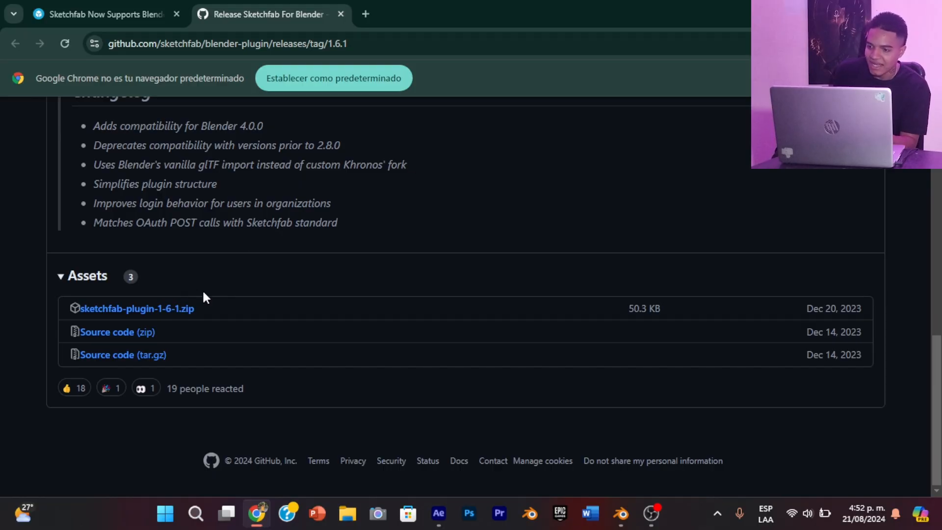
{"action": "left_click", "coordinate": [164, 310]}
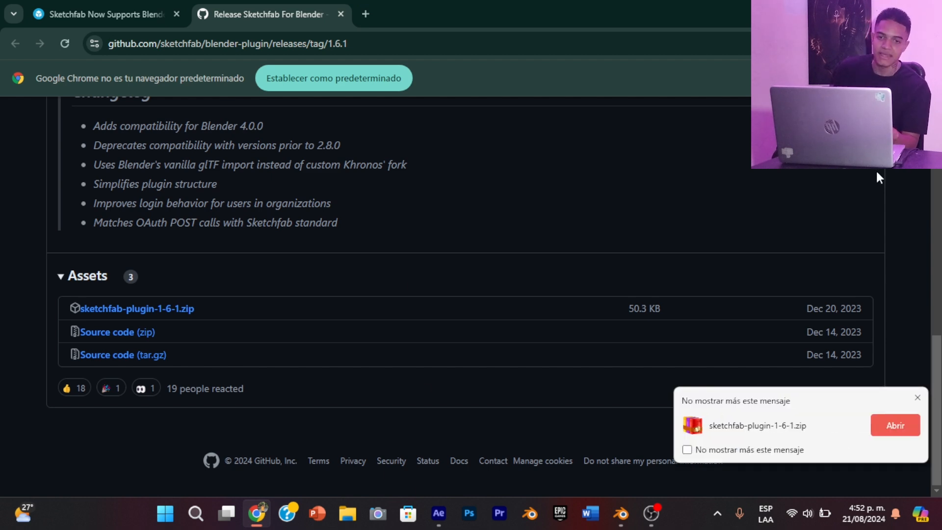
Switch to the open Blender window and open the add-on preferences
{"action": "key", "text": "alt+Tab"}
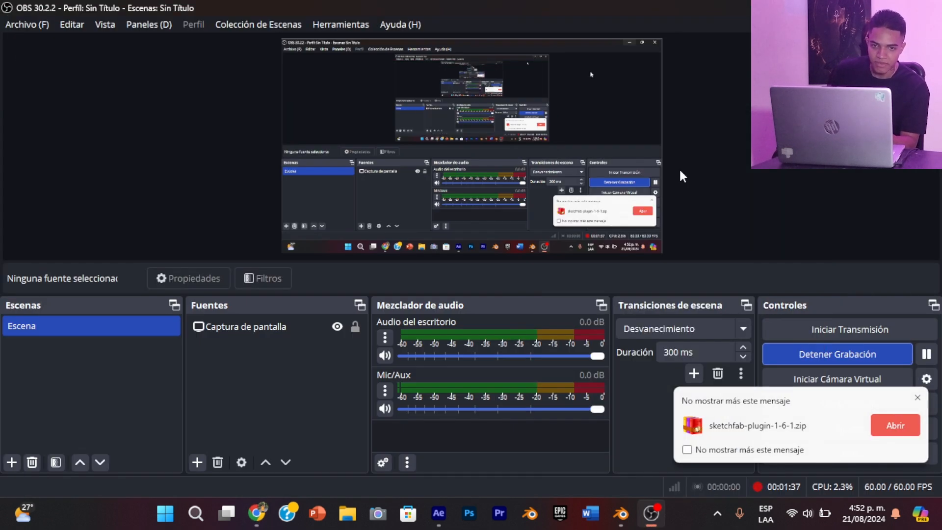
{"action": "left_click", "coordinate": [621, 514]}
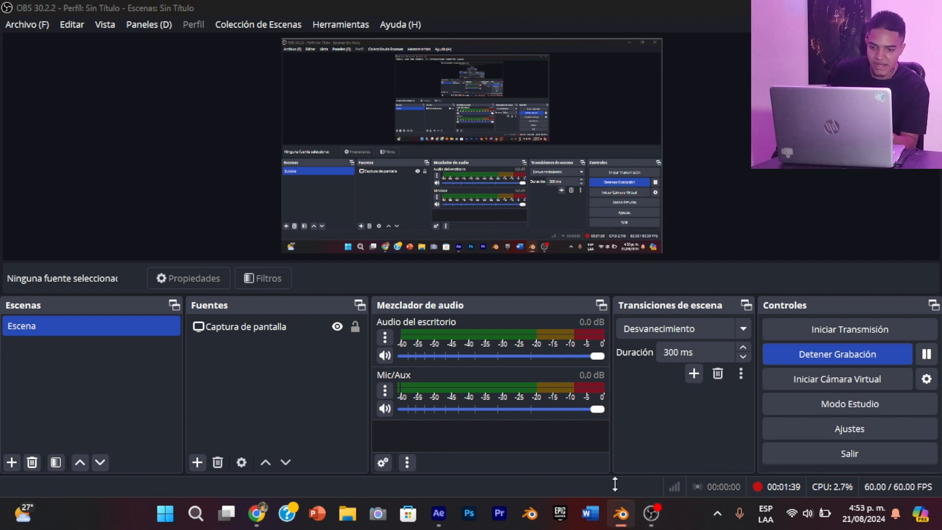
{"action": "mouse_move", "coordinate": [621, 513]}
{"action": "left_click", "coordinate": [632, 441]}
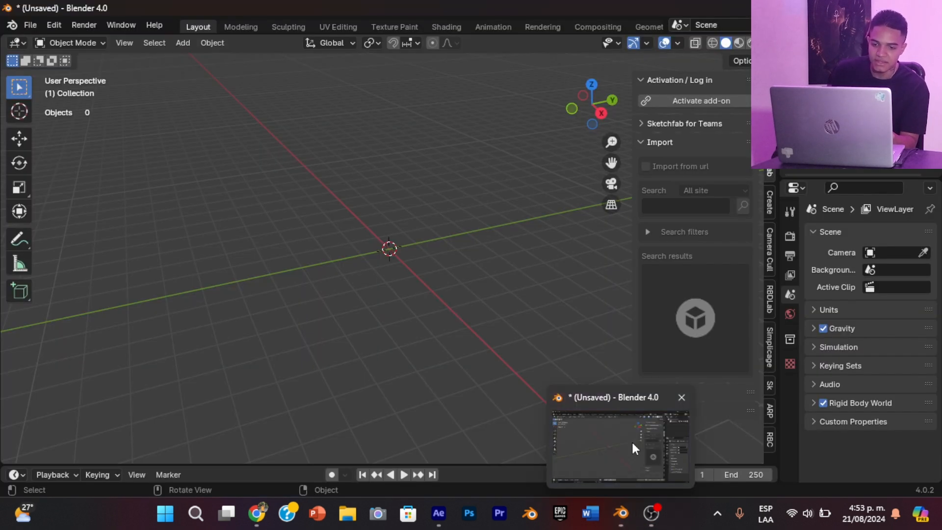
{"action": "left_click", "coordinate": [31, 24]}
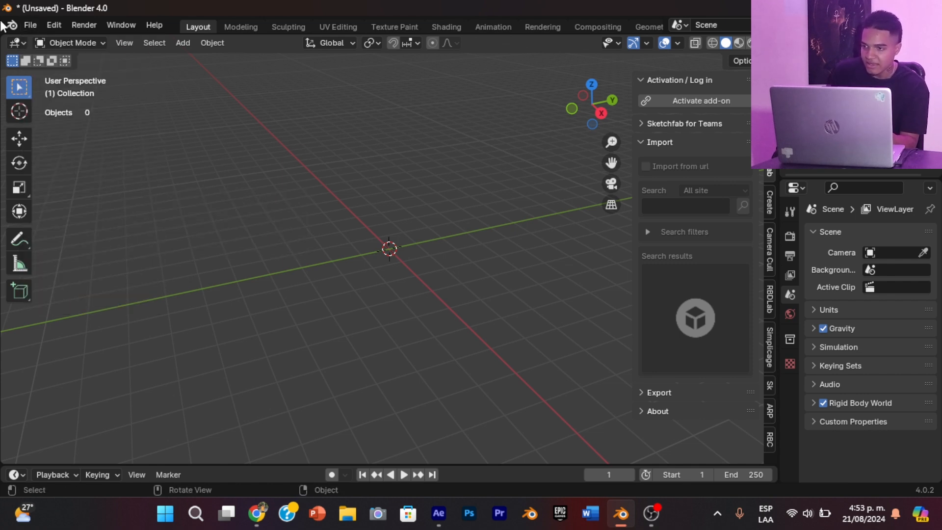
{"action": "left_click", "coordinate": [54, 24]}
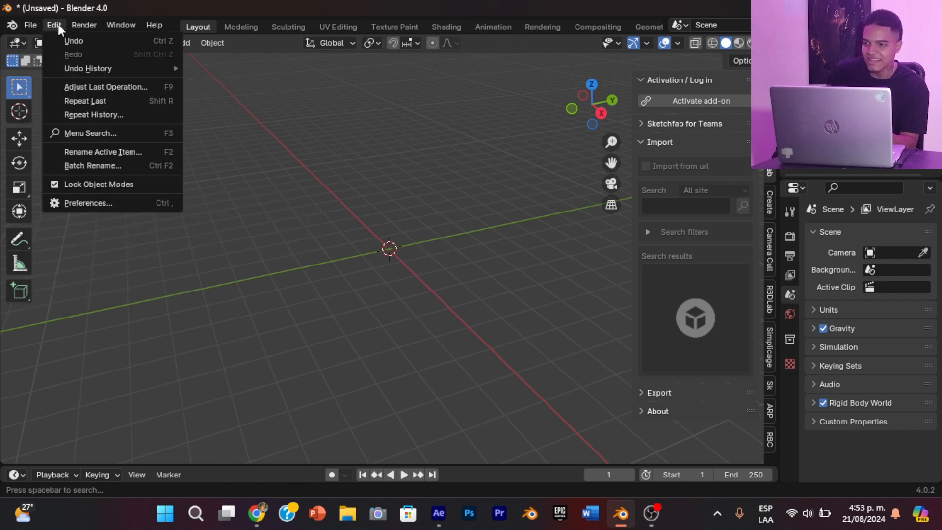
{"action": "left_click", "coordinate": [125, 203]}
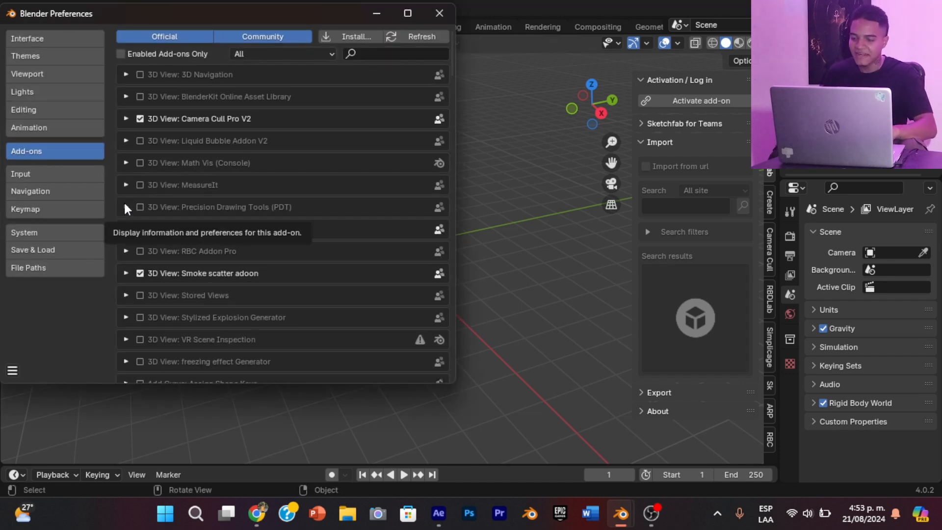
Install the downloaded Sketchfab plugin zip from the Downloads folder as an add-on and enable it
{"action": "left_click", "coordinate": [358, 33]}
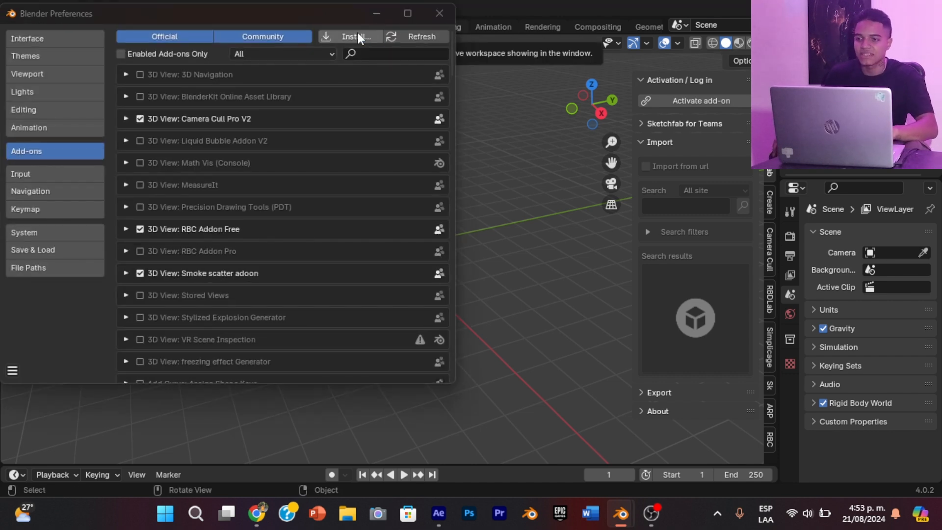
{"action": "left_click", "coordinate": [49, 173]}
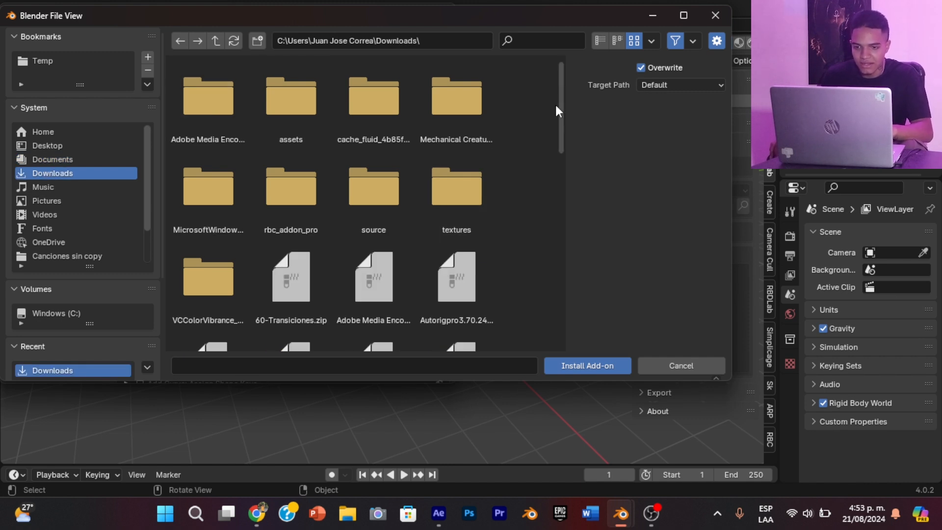
{"action": "left_click_drag", "start_coordinate": [560, 137], "coordinate": [563, 289]}
{"action": "double_click", "coordinate": [235, 220]}
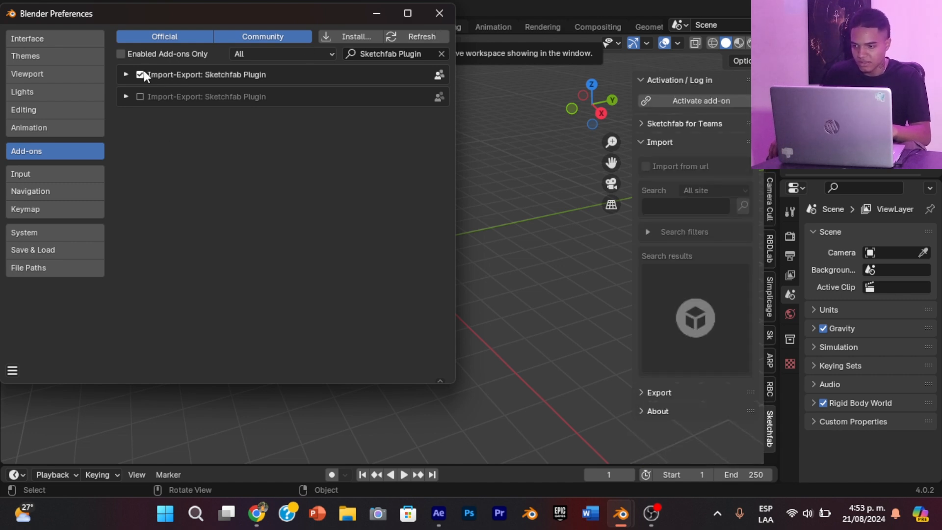
Save and close the preferences, and activate the Sketchfab add-on in the 3D viewport
{"action": "left_click", "coordinate": [16, 370]}
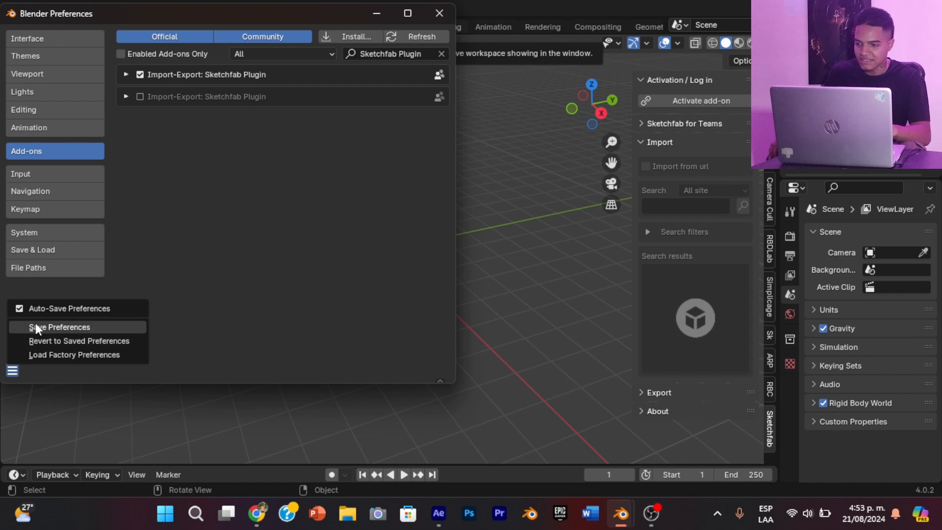
{"action": "left_click", "coordinate": [12, 370]}
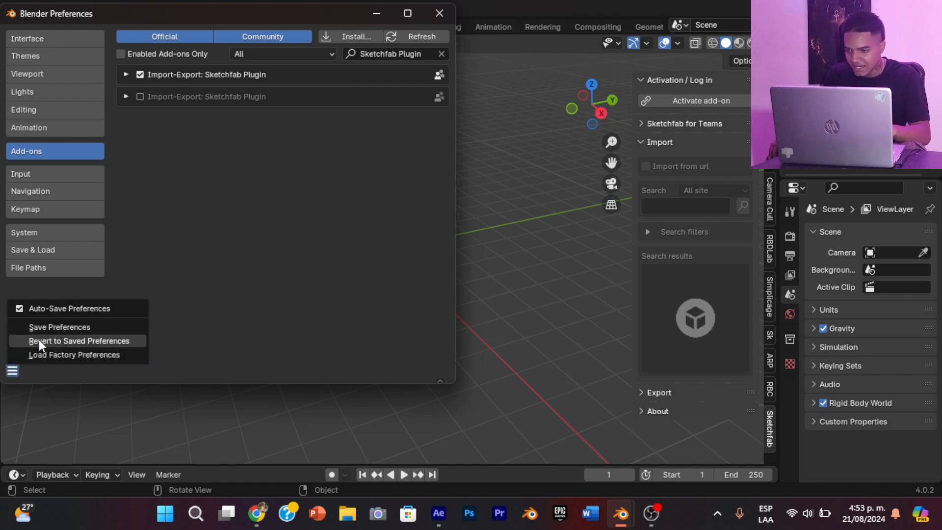
{"action": "left_click", "coordinate": [83, 328]}
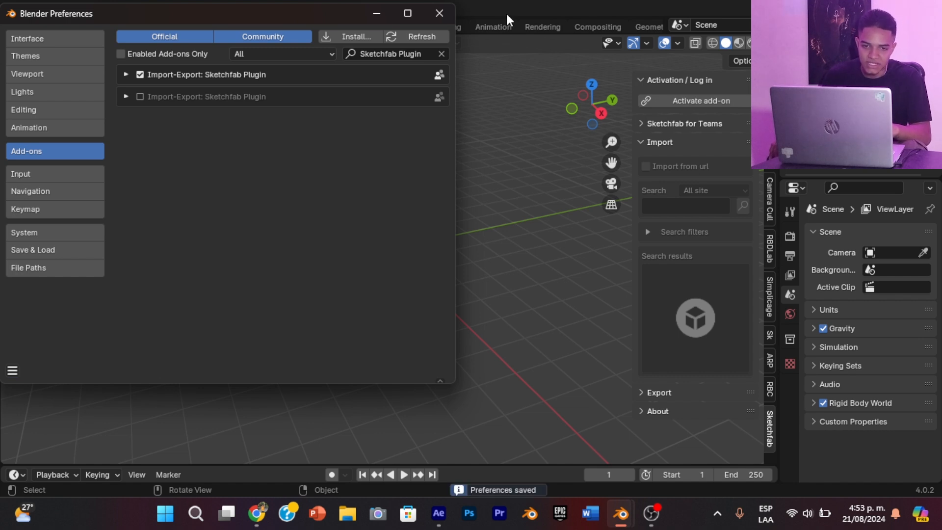
{"action": "left_click", "coordinate": [436, 14]}
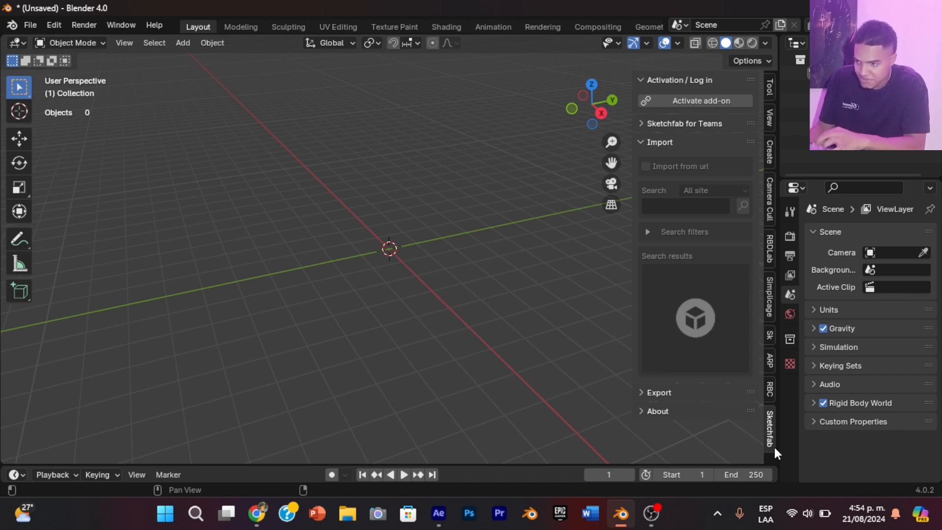
{"action": "left_click", "coordinate": [717, 101]}
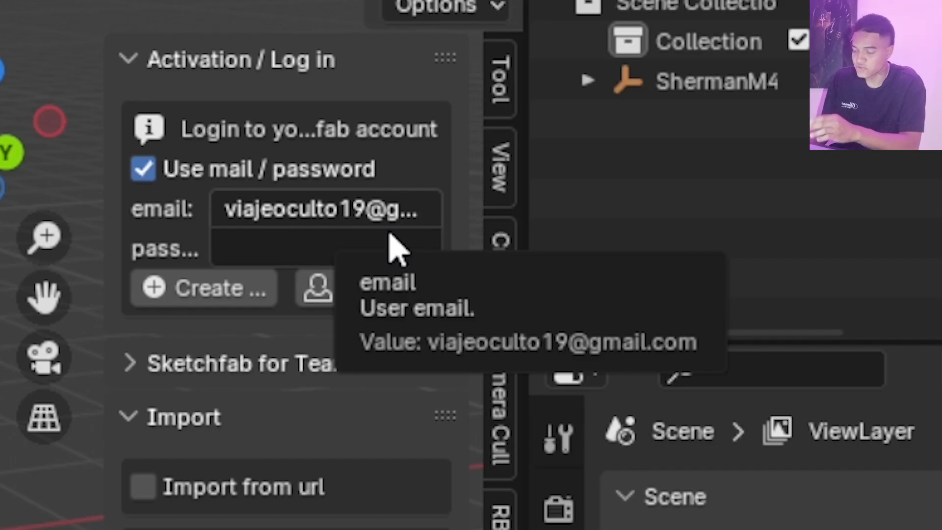
View the Sketchfab account sign-up page translated into Spanish and its Google sign-in option, and close the page
{"action": "left_click", "coordinate": [672, 159]}
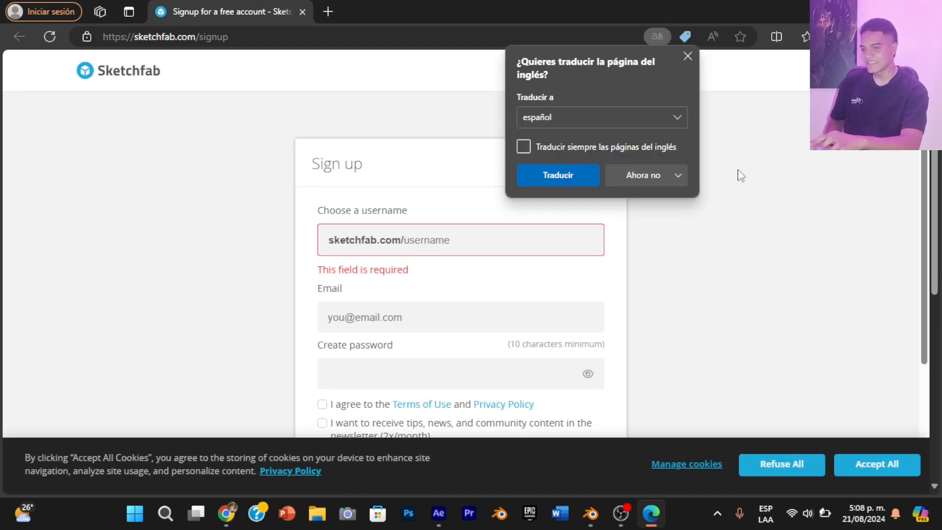
{"action": "left_click", "coordinate": [558, 175]}
{"action": "mouse_move", "coordinate": [935, 136]}
{"action": "left_mouse_down"}
{"action": "mouse_move", "coordinate": [938, 281]}
{"action": "mouse_move", "coordinate": [938, 136]}
{"action": "left_mouse_up"}
{"action": "left_click", "coordinate": [928, 248]}
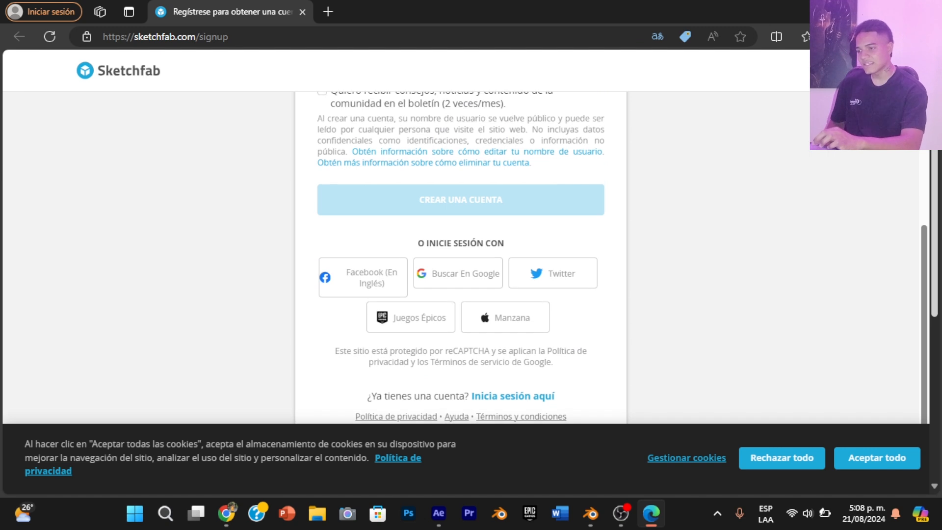
{"action": "left_click", "coordinate": [476, 276]}
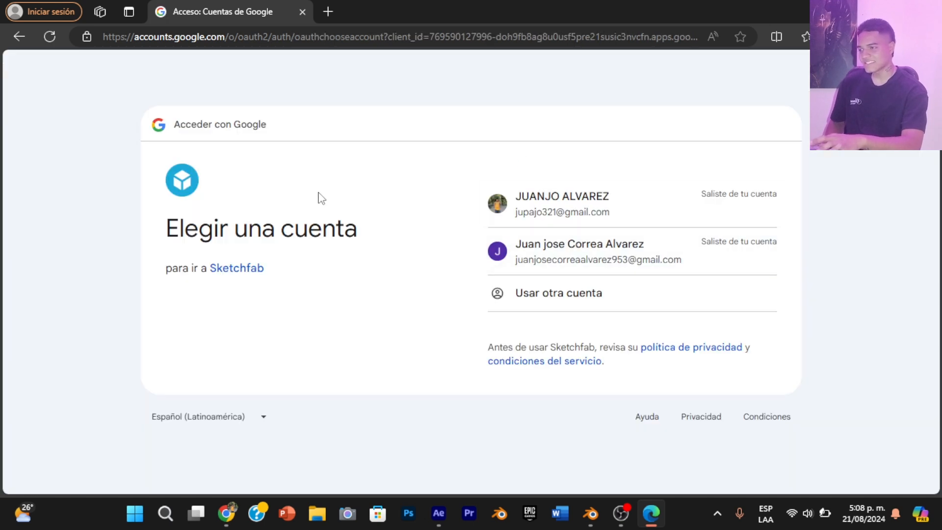
{"action": "left_click", "coordinate": [302, 12]}
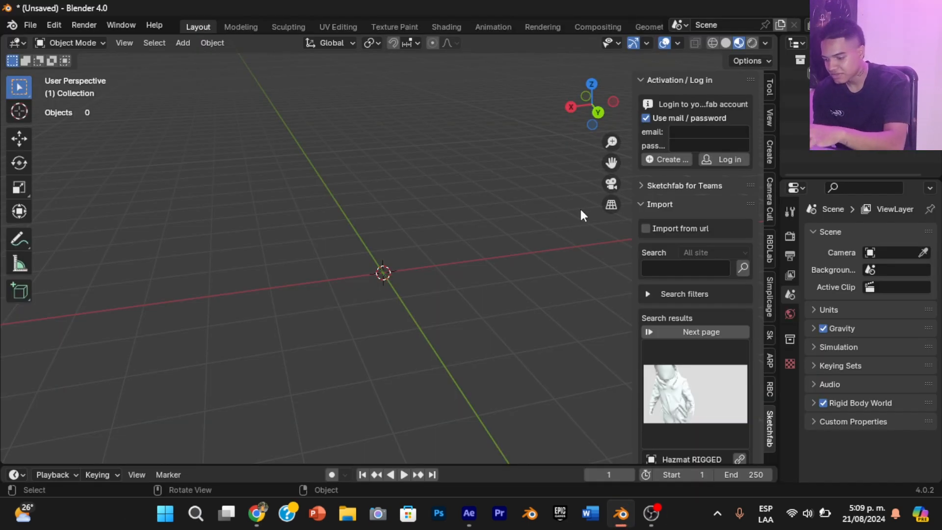
Log in to the Sketchfab add-on with the account email and password
{"action": "left_click_drag", "start_coordinate": [601, 100], "coordinate": [607, 93]}
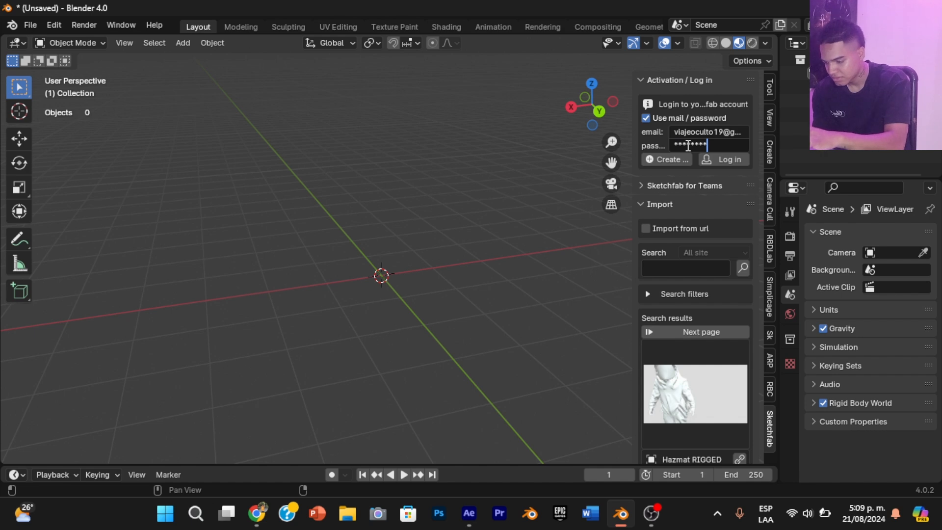
{"action": "type", "text": "**"}
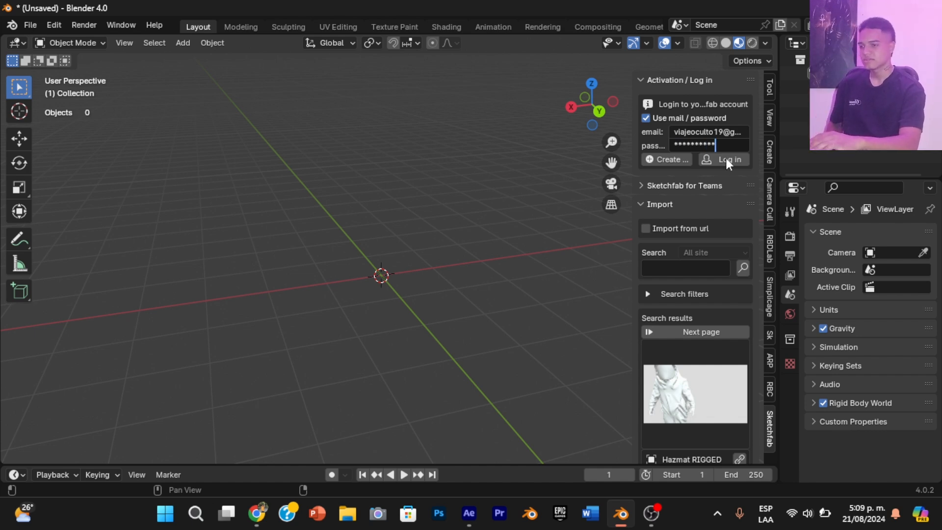
{"action": "left_click", "coordinate": [726, 160]}
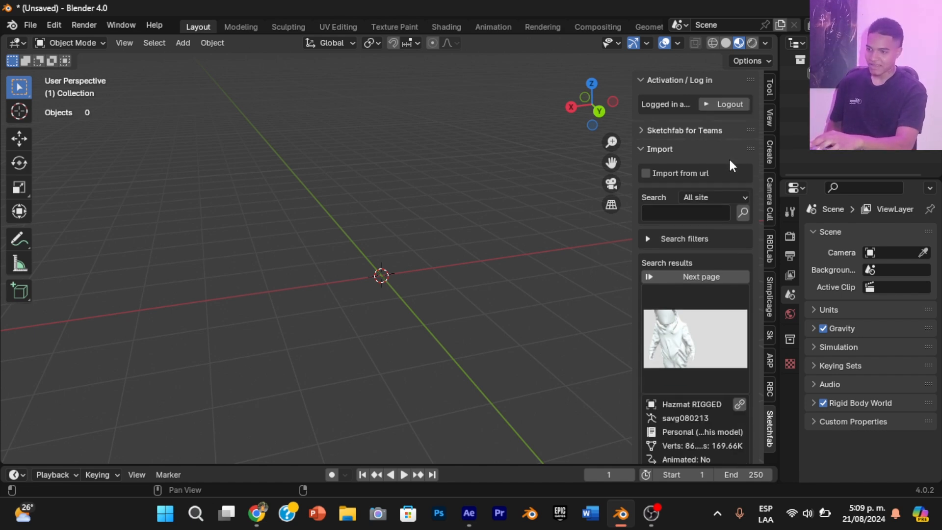
Search the Sketchfab library for "tanque de guerra"
{"action": "left_click", "coordinate": [693, 216]}
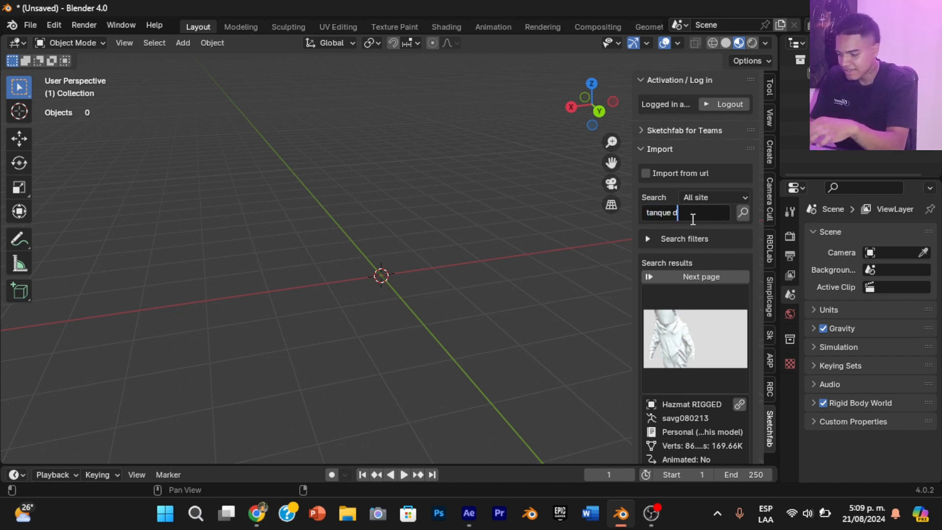
{"action": "type", "text": "tanque de guerra"}
{"action": "key", "text": "Return"}
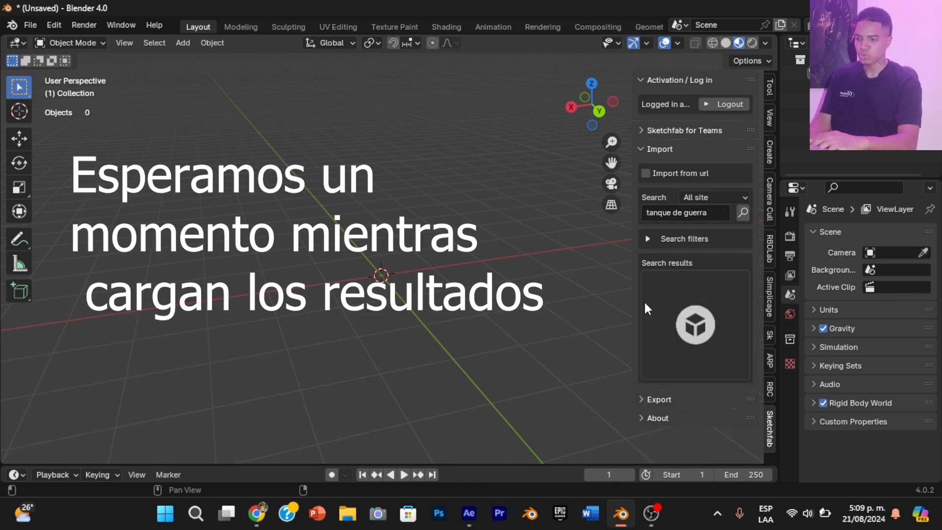
Shorten the Sketchfab search term to "tanque" and search again
{"action": "left_click", "coordinate": [711, 211]}
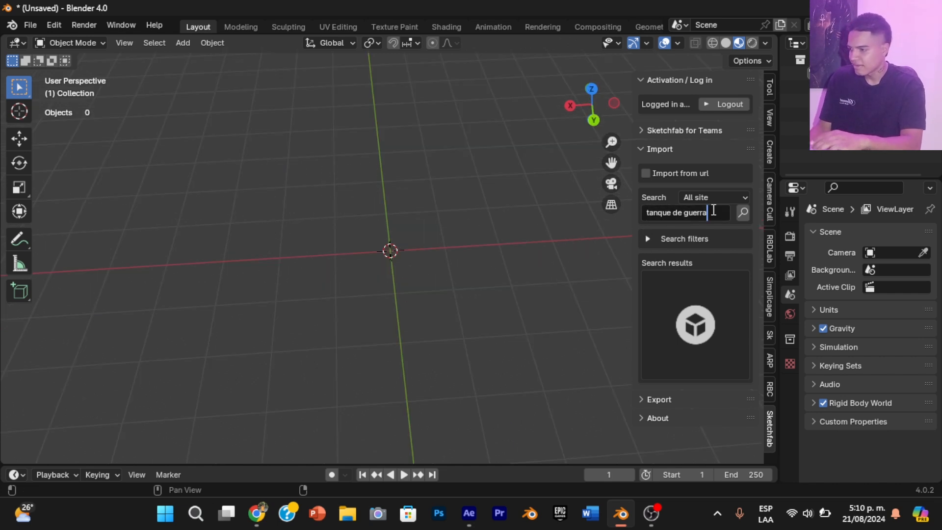
{"action": "key", "text": "BackSpace"}
{"action": "key", "text": "BackSpace"}
{"action": "key", "text": "BackSpace"}
{"action": "key", "text": "BackSpace"}
{"action": "key", "text": "BackSpace"}
{"action": "key", "text": "BackSpace"}
{"action": "key", "text": "BackSpace"}
{"action": "key", "text": "BackSpace"}
{"action": "key", "text": "BackSpace"}
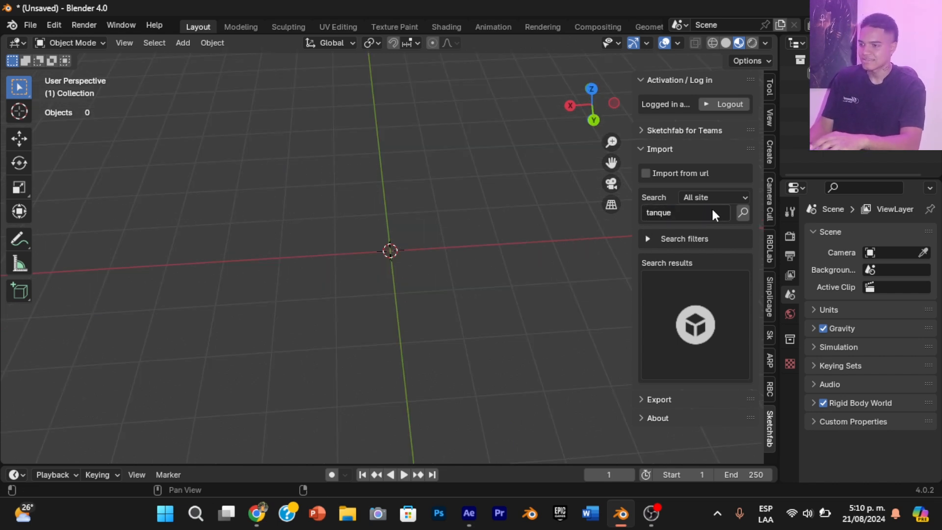
Choose the MERKAVA tank from the Sketchfab search results and import it into the scene
{"action": "left_click", "coordinate": [699, 373]}
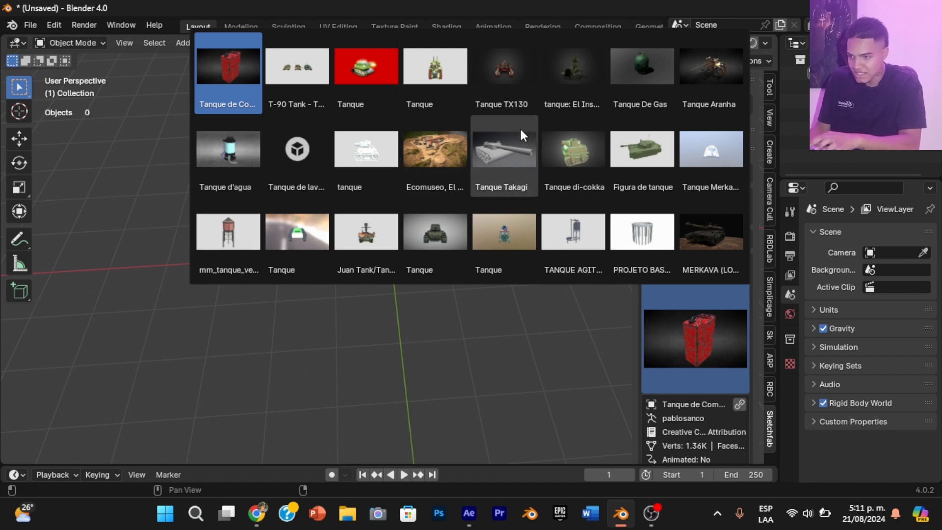
{"action": "left_click", "coordinate": [706, 229]}
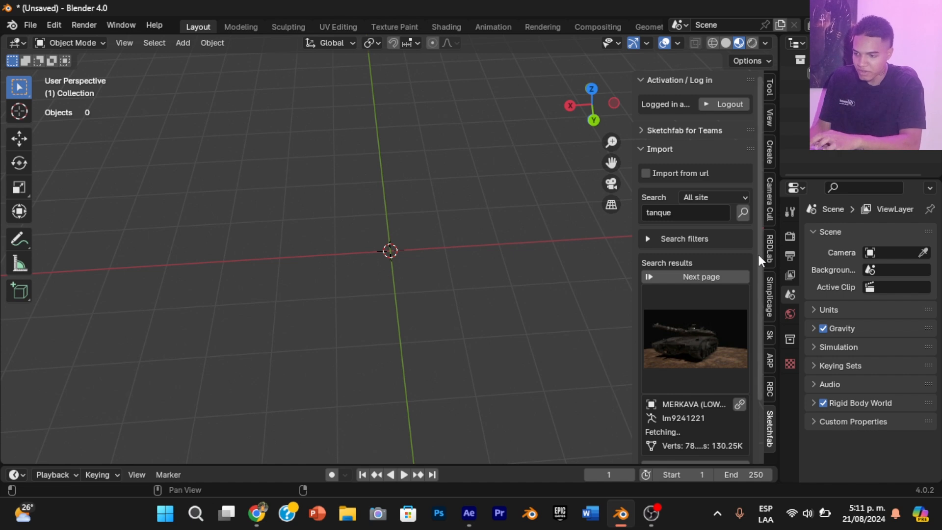
{"action": "scroll", "coordinate": [731, 411], "scroll_direction": "down", "scroll_amount": 3}
{"action": "left_click", "coordinate": [695, 411]}
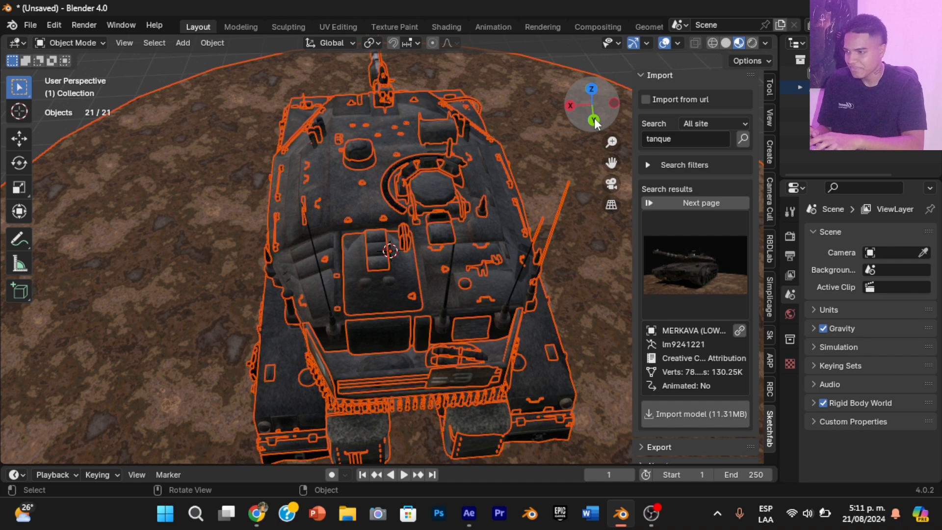
{"action": "left_click_drag", "start_coordinate": [600, 120], "coordinate": [541, 98]}
{"action": "left_click", "coordinate": [558, 143]}
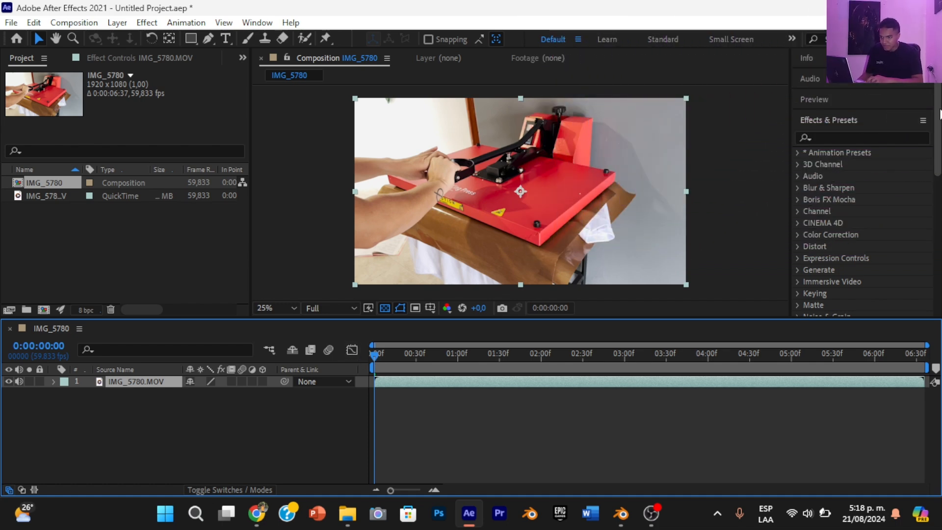
Start a 3D camera track of the IMG_5780.MOV layer and dismiss the low-battery notices
{"action": "left_click", "coordinate": [816, 114]}
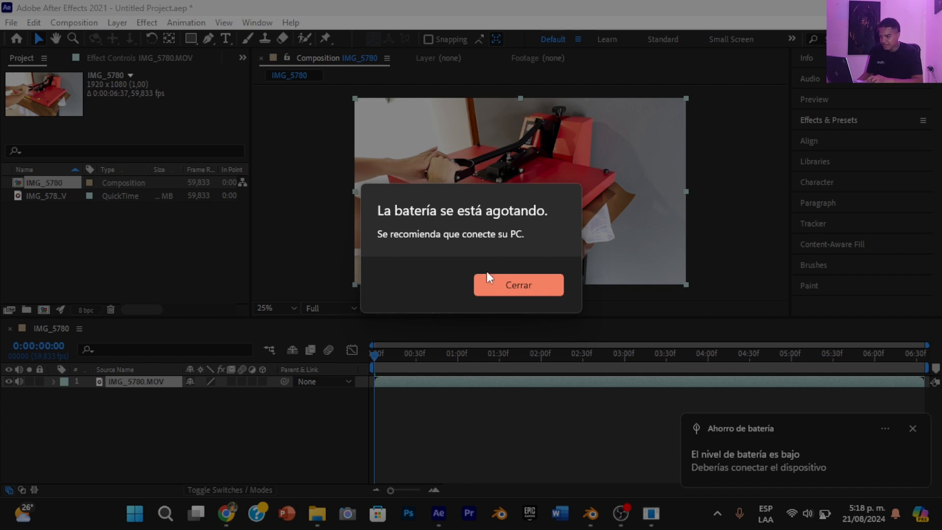
{"action": "left_click", "coordinate": [502, 284]}
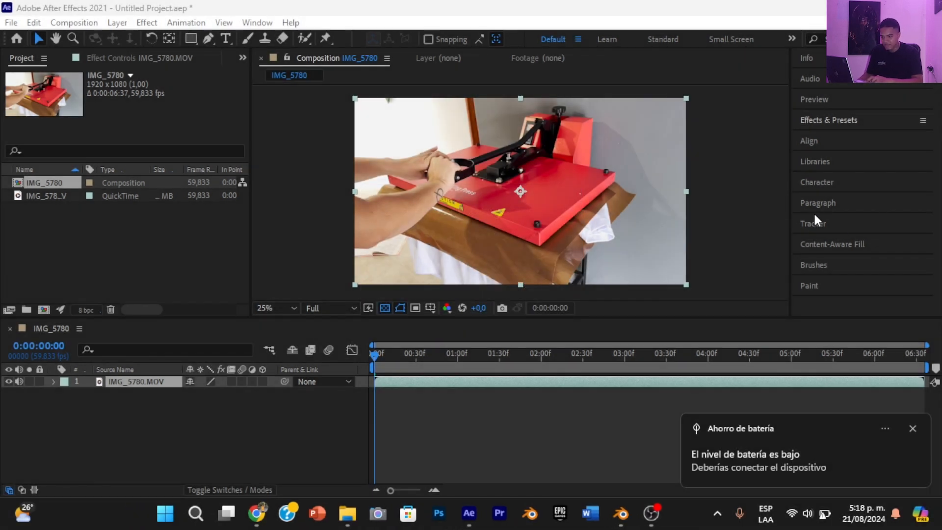
{"action": "left_click", "coordinate": [813, 224]}
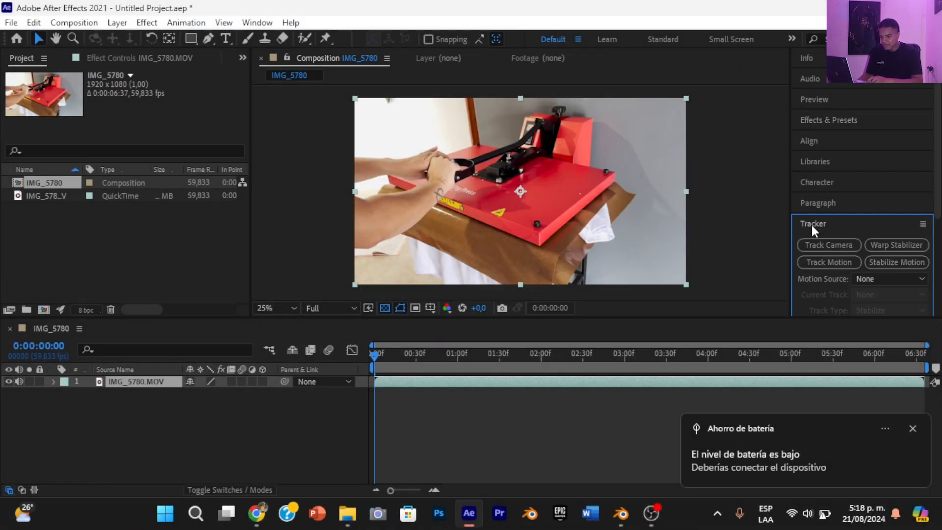
{"action": "left_click", "coordinate": [829, 245]}
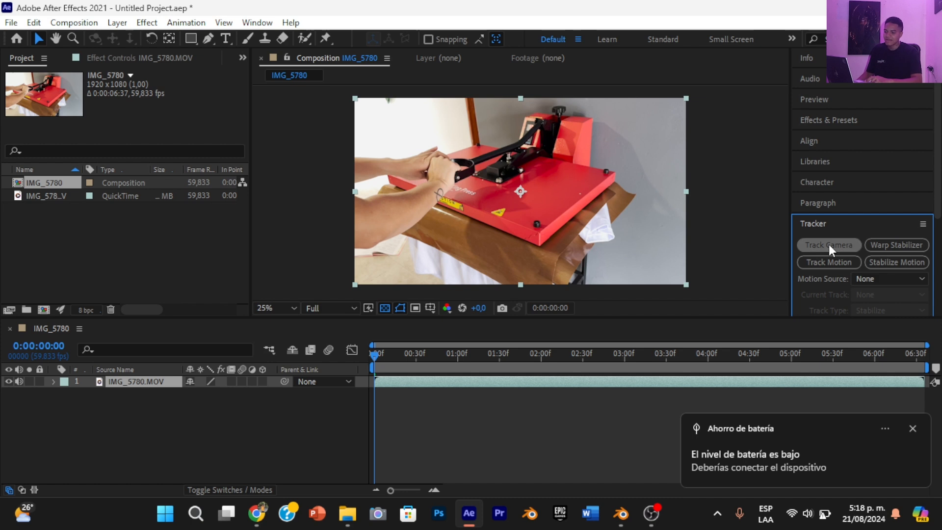
{"action": "left_click", "coordinate": [913, 429]}
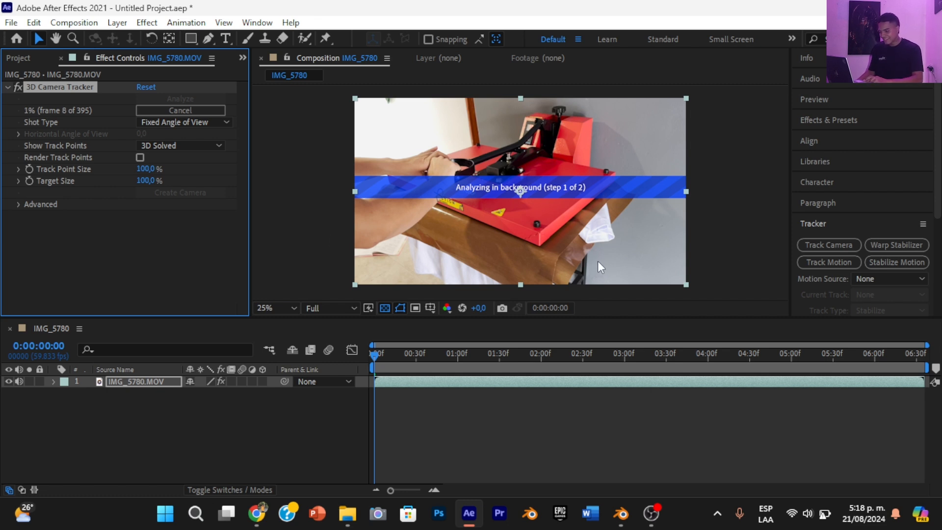
Switch to Chrome and download the raw import-comp-to-blender.py file from the after-effects-to-blender-export repository on GitHub
{"action": "left_click", "coordinate": [257, 514]}
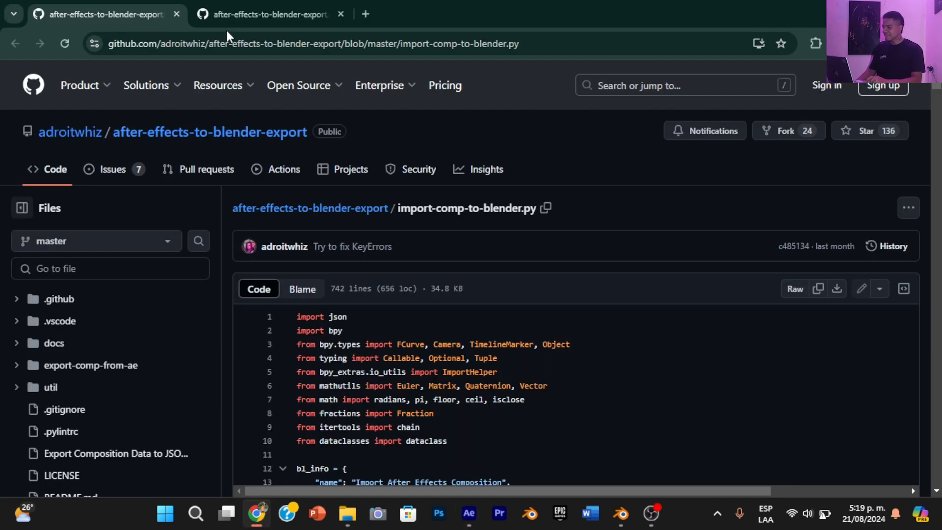
{"action": "mouse_move", "coordinate": [230, 11]}
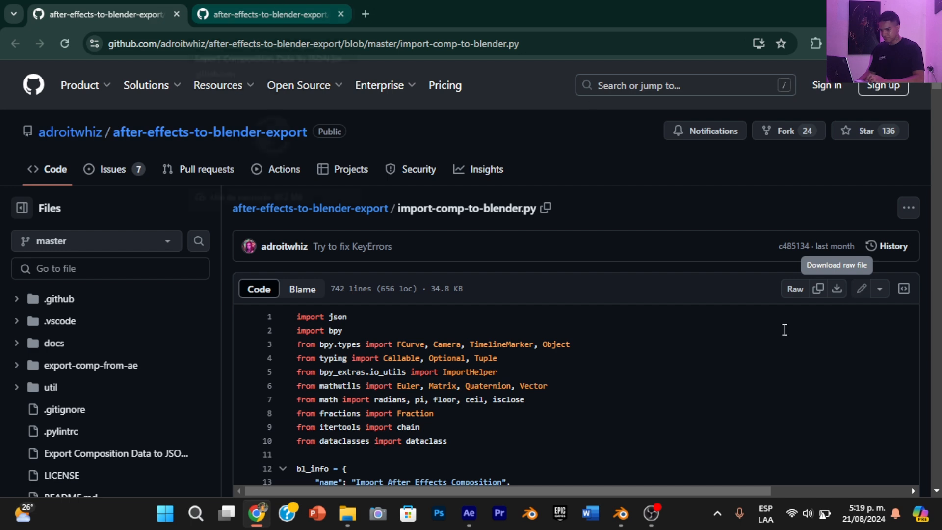
{"action": "left_click", "coordinate": [839, 291]}
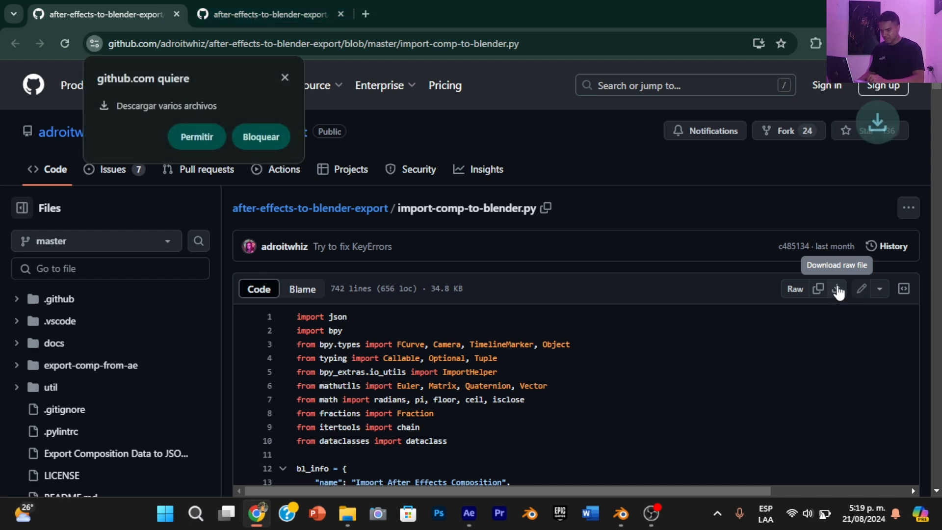
{"action": "left_click", "coordinate": [244, 7]}
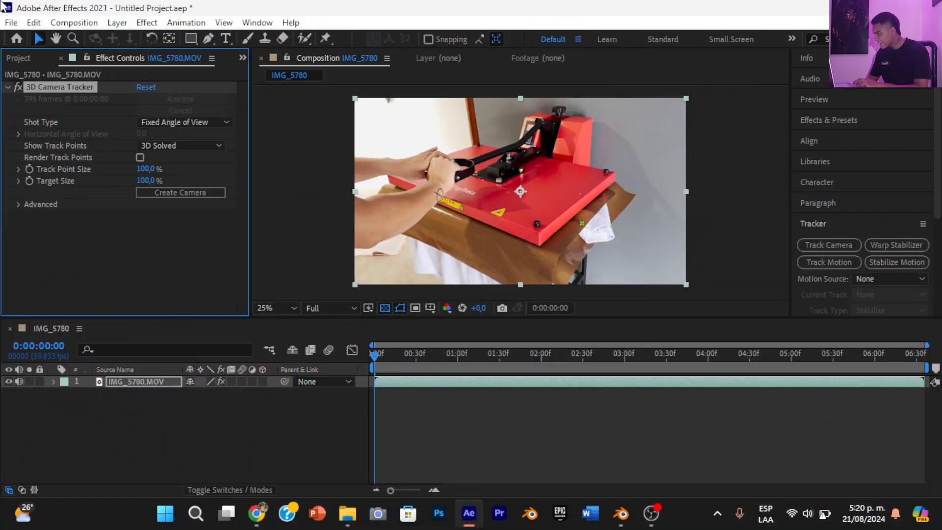
Install the downloaded Export Composition Data to JSON script in After Effects, overwriting the existing copy
{"action": "left_click", "coordinate": [10, 24]}
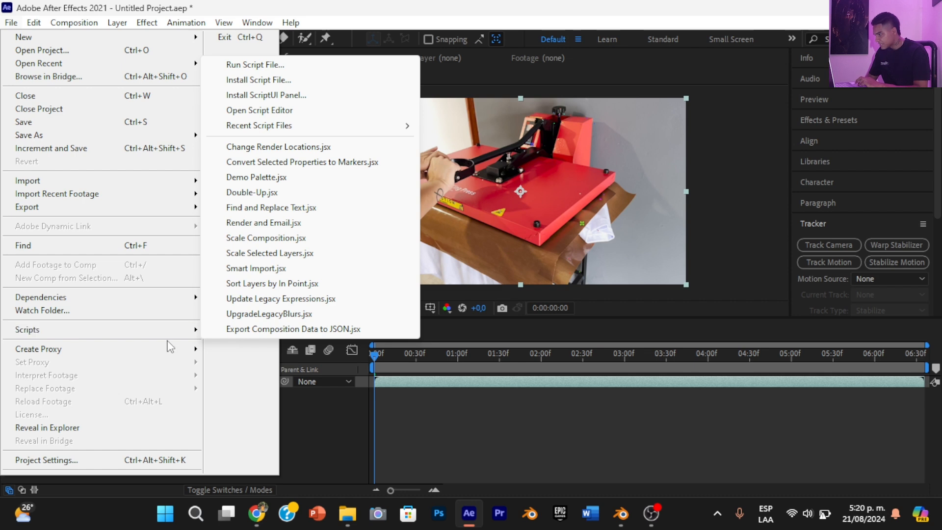
{"action": "mouse_move", "coordinate": [186, 330]}
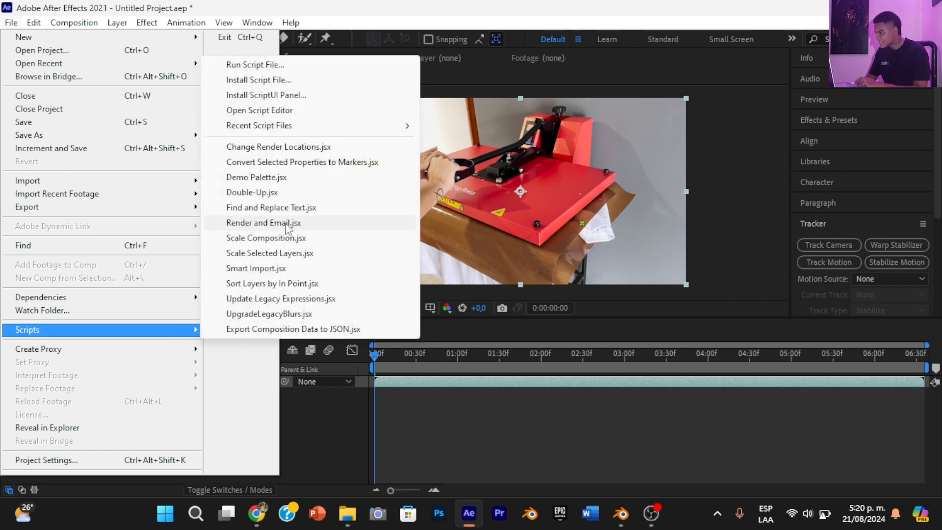
{"action": "mouse_move", "coordinate": [260, 129]}
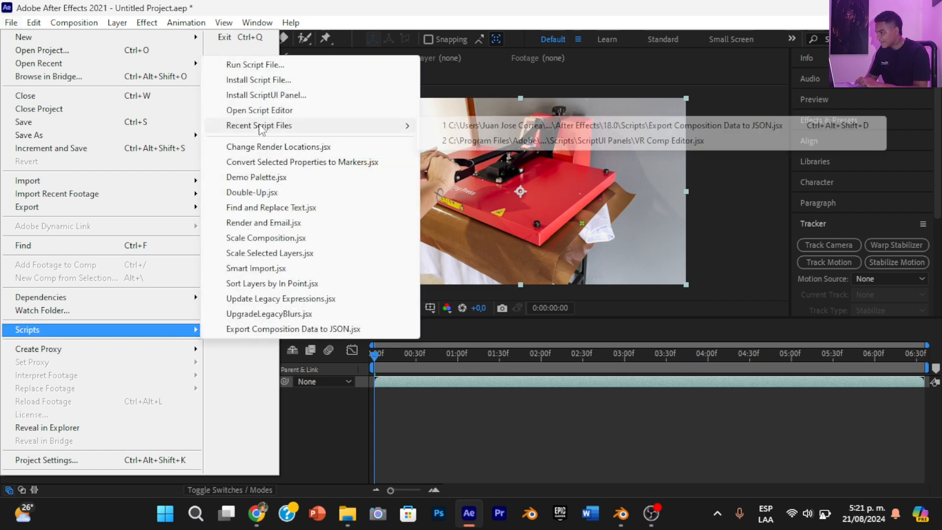
{"action": "left_click", "coordinate": [252, 83]}
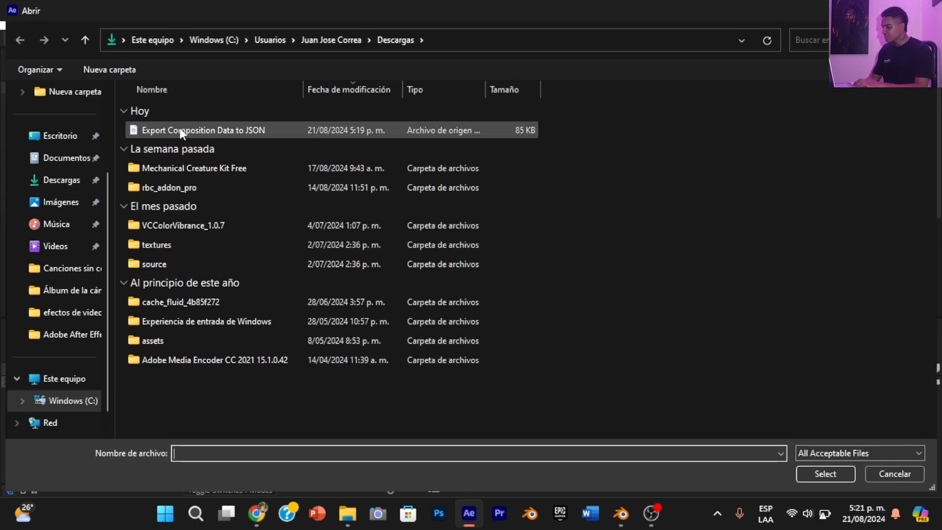
{"action": "double_click", "coordinate": [238, 130]}
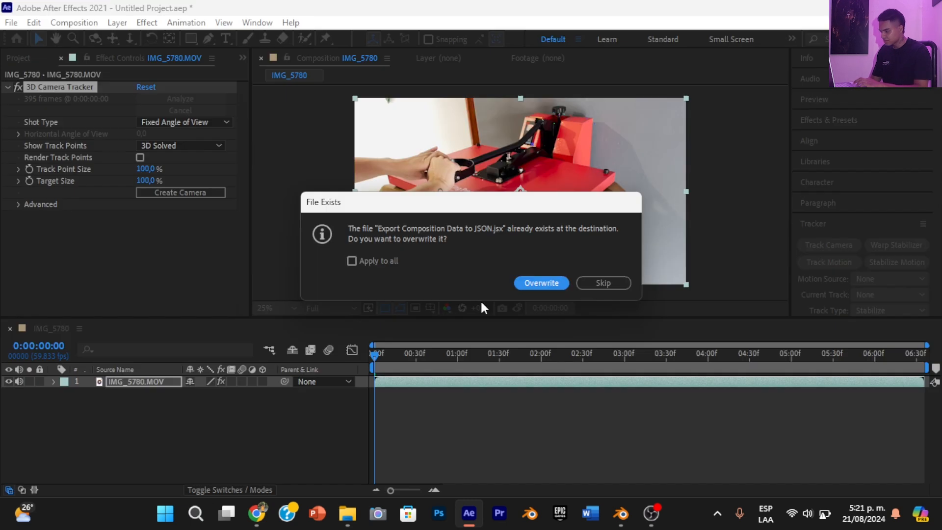
{"action": "left_click", "coordinate": [540, 284]}
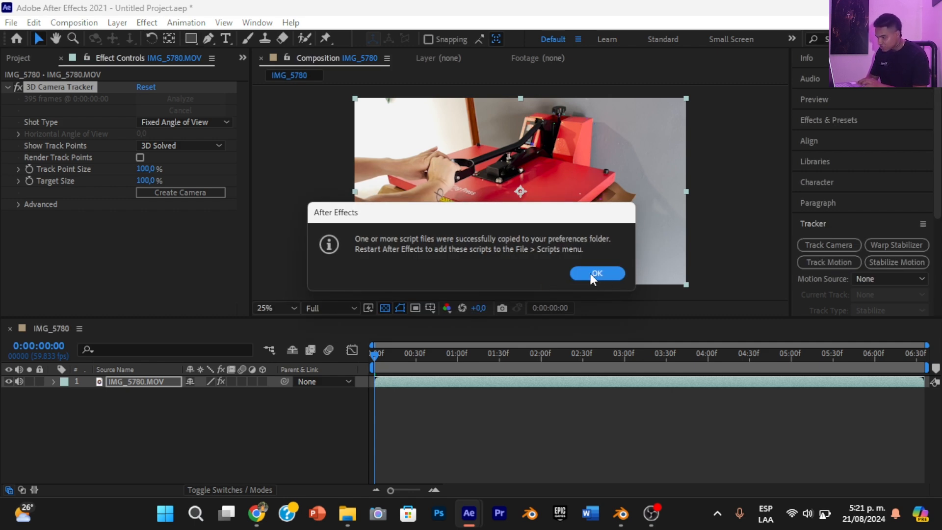
{"action": "left_click", "coordinate": [594, 274]}
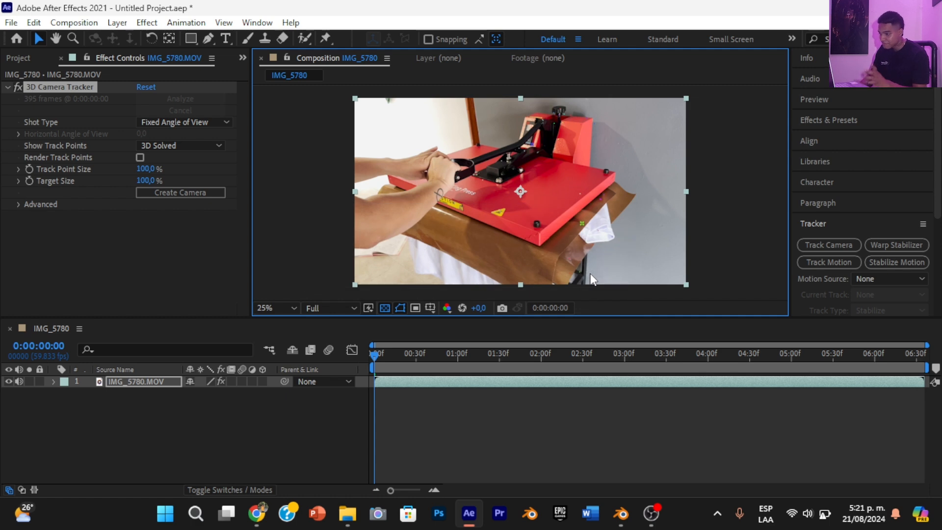
Switch to Blender and open the add-on preferences with the Sketchfab Plugin search filter cleared
{"action": "left_click", "coordinate": [621, 513]}
{"action": "left_click", "coordinate": [30, 25]}
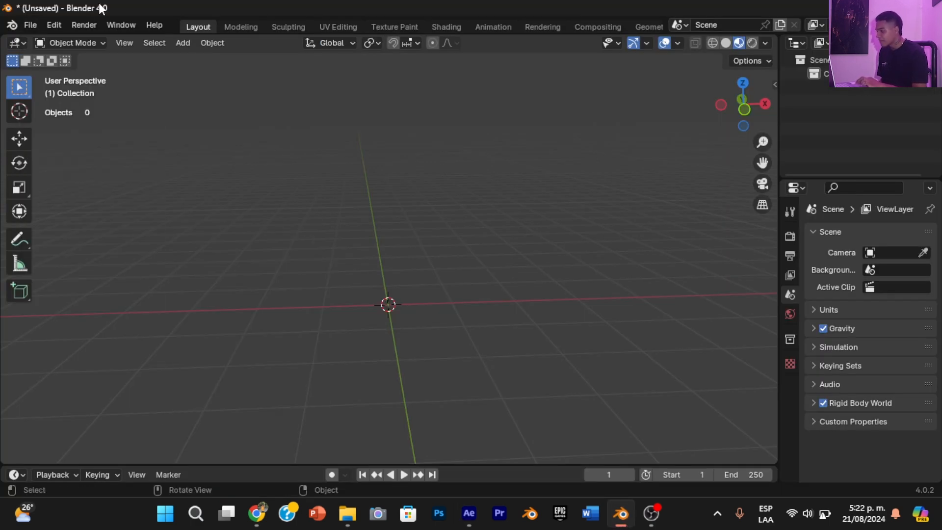
{"action": "left_click", "coordinate": [54, 24]}
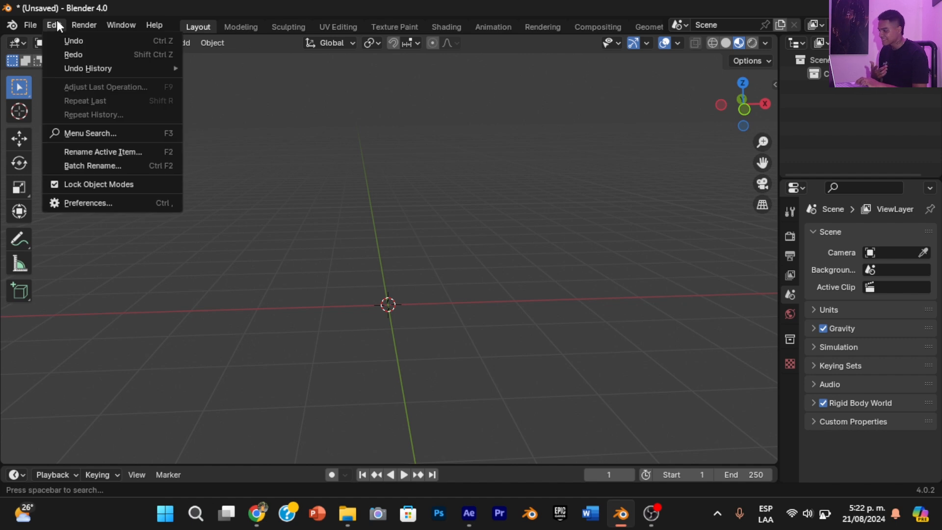
{"action": "left_click", "coordinate": [70, 202]}
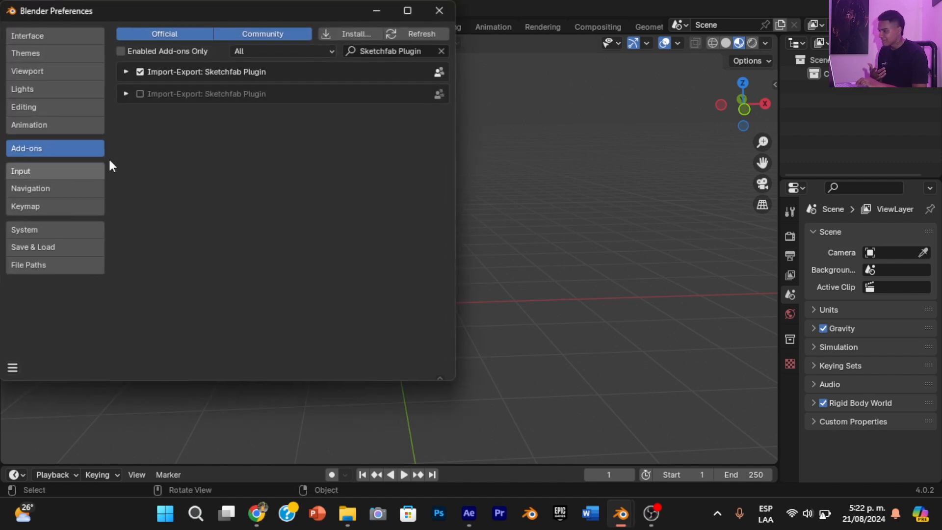
{"action": "left_click", "coordinate": [442, 51]}
Install import-comp-to-blender.py from the Downloads folder as an add-on and filter the add-on list by "import"
{"action": "left_click", "coordinate": [372, 31]}
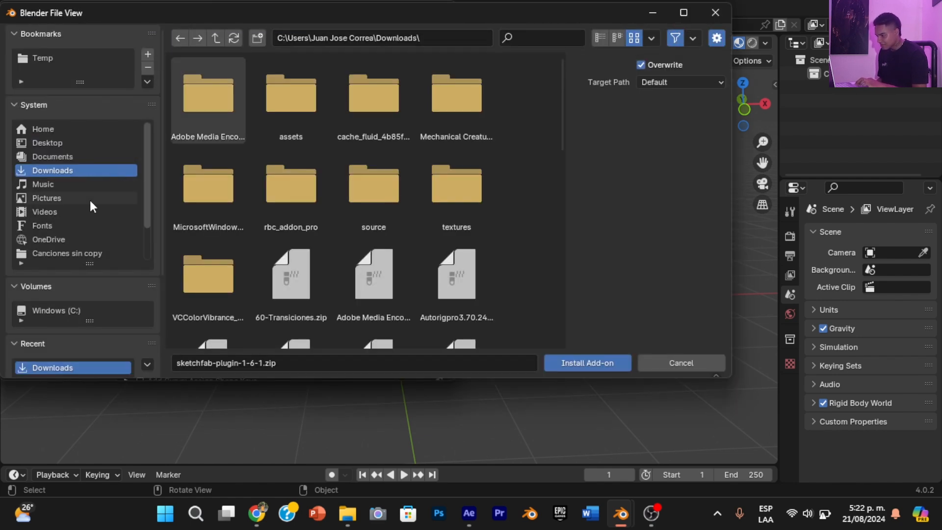
{"action": "left_click_drag", "start_coordinate": [559, 143], "coordinate": [558, 226]}
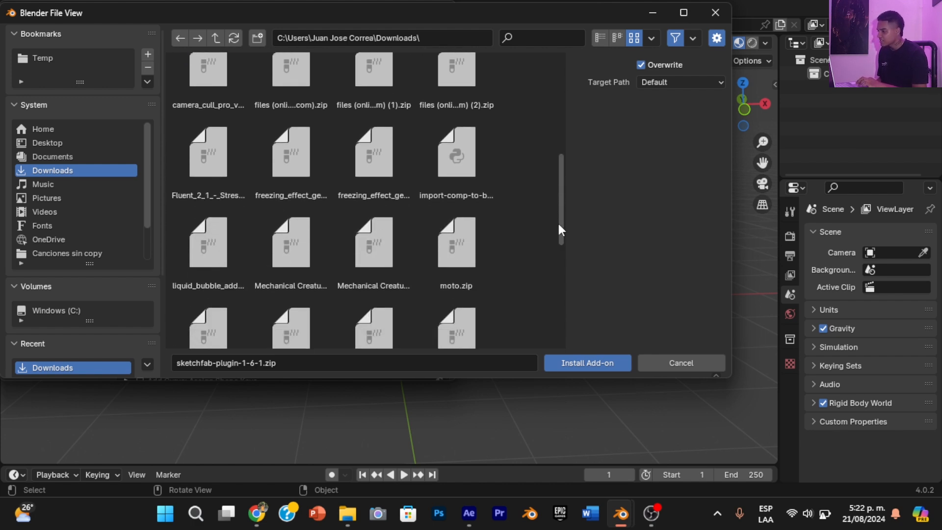
{"action": "left_click", "coordinate": [480, 183]}
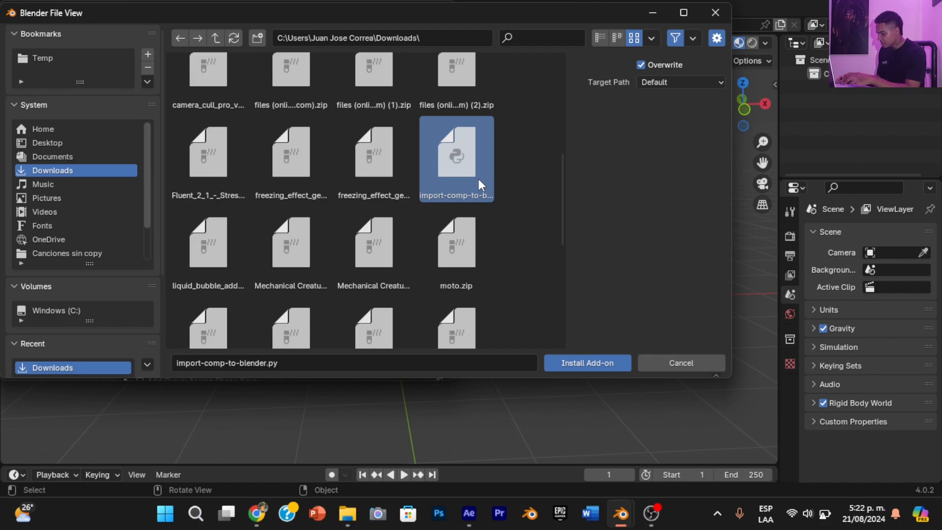
{"action": "double_click", "coordinate": [478, 180]}
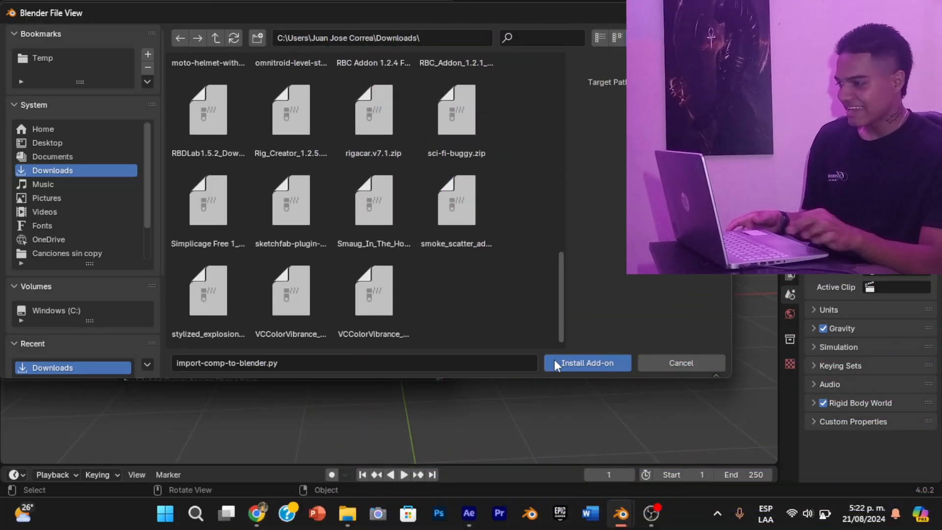
{"action": "left_click_drag", "start_coordinate": [558, 383], "coordinate": [551, 287]}
{"action": "double_click", "coordinate": [433, 231]}
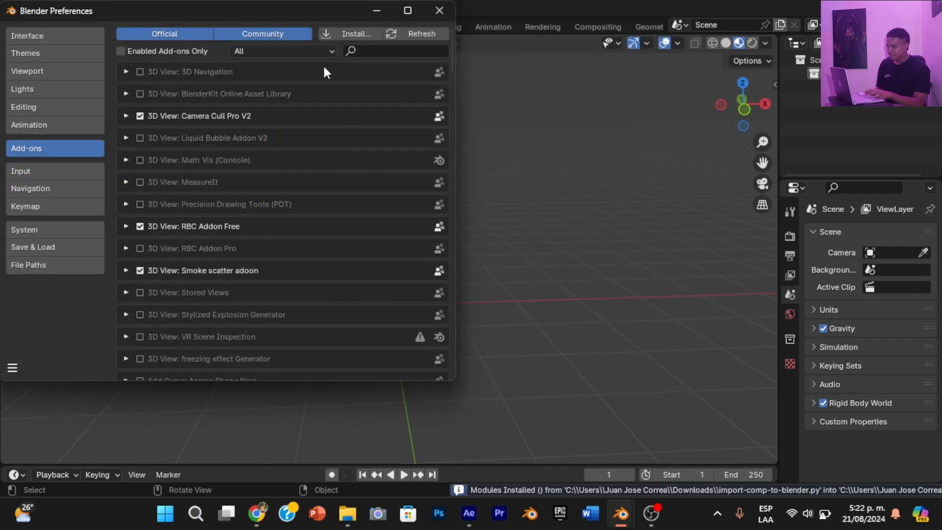
{"action": "left_click", "coordinate": [373, 51]}
{"action": "type", "text": "import"}
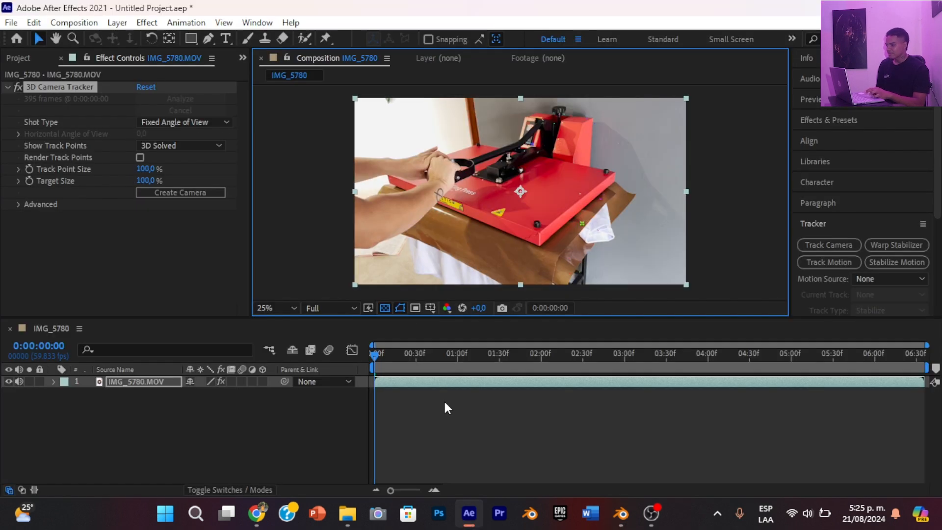
Preview the tracked footage in After Effects and create a solid and camera from the track points beside the heat press
{"action": "left_click", "coordinate": [348, 192]}
{"action": "key", "text": "space"}
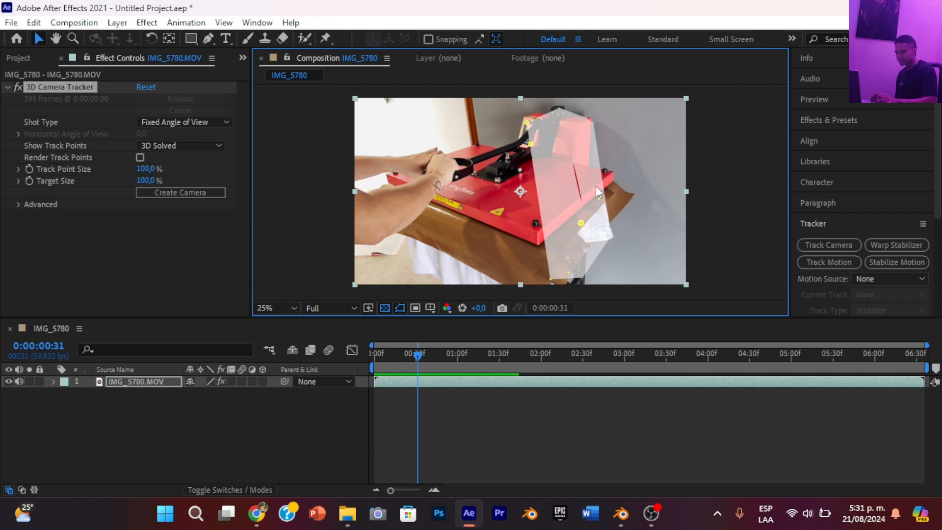
{"action": "right_click", "coordinate": [571, 178]}
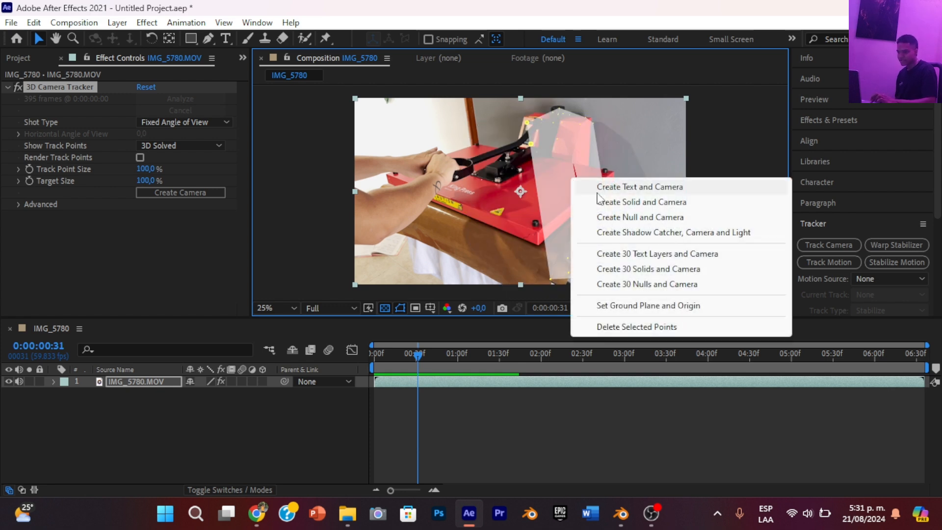
{"action": "left_click", "coordinate": [609, 202]}
Play the composition from the start to check how the orange track solid follows the footage
{"action": "left_click_drag", "start_coordinate": [413, 344], "coordinate": [341, 359]}
{"action": "key", "text": "space"}
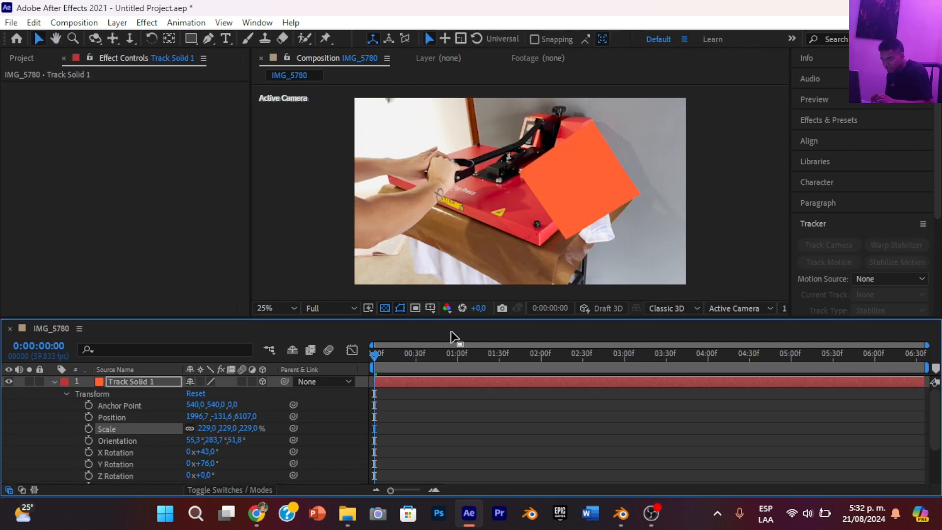
{"action": "key", "text": "space"}
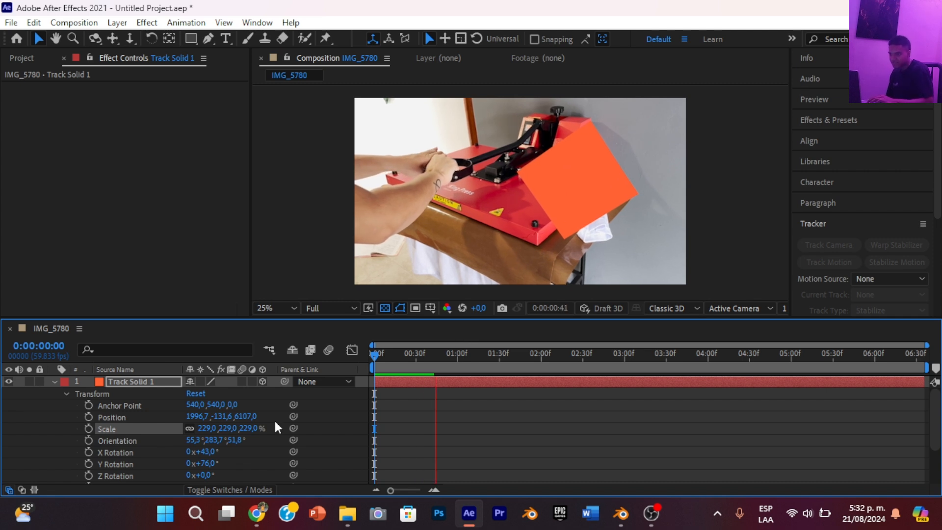
{"action": "left_click", "coordinate": [57, 380]}
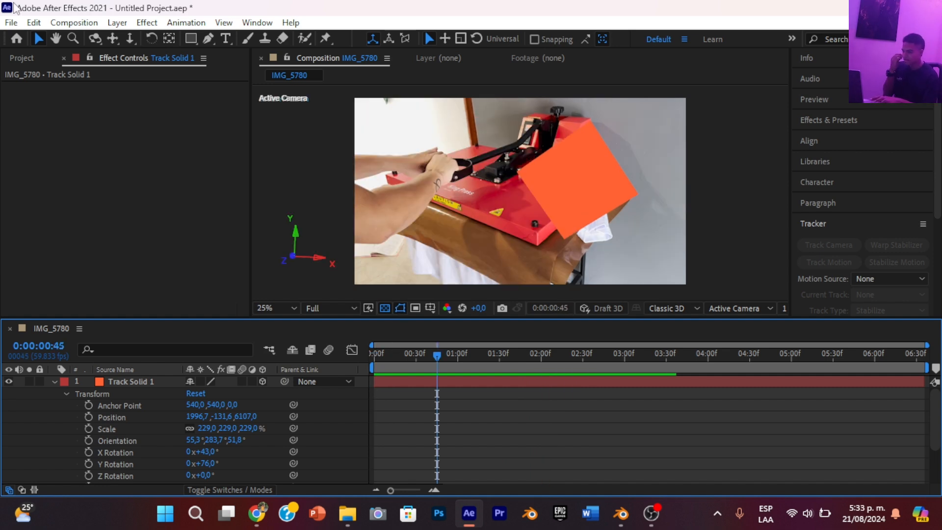
Export the whole composition's data with the Export Composition Data to JSON script as nkoo.json in the Videos folder
{"action": "left_click", "coordinate": [10, 22]}
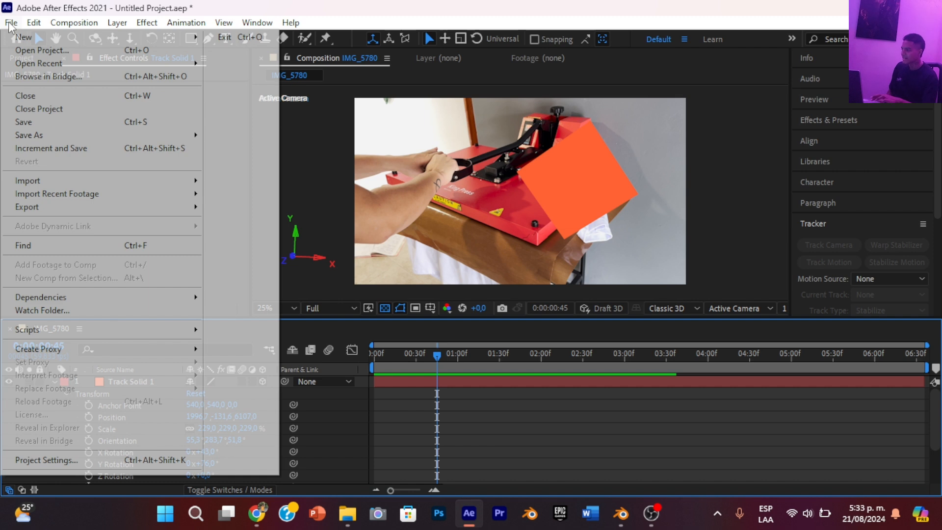
{"action": "mouse_move", "coordinate": [147, 330]}
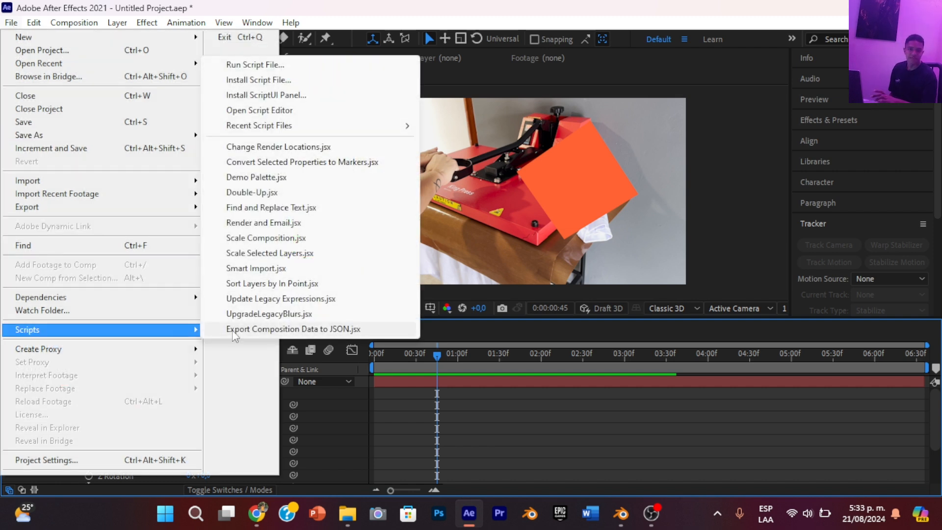
{"action": "left_click", "coordinate": [261, 329]}
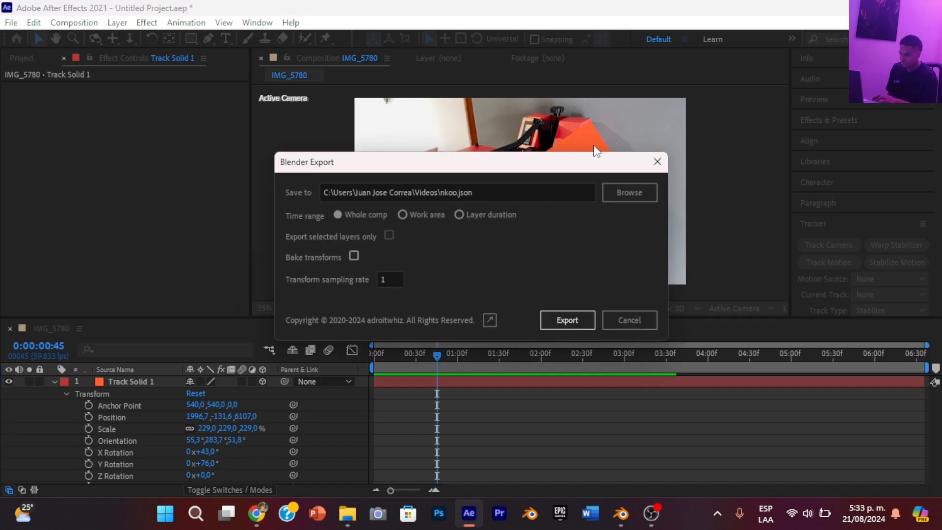
{"action": "left_click", "coordinate": [626, 192]}
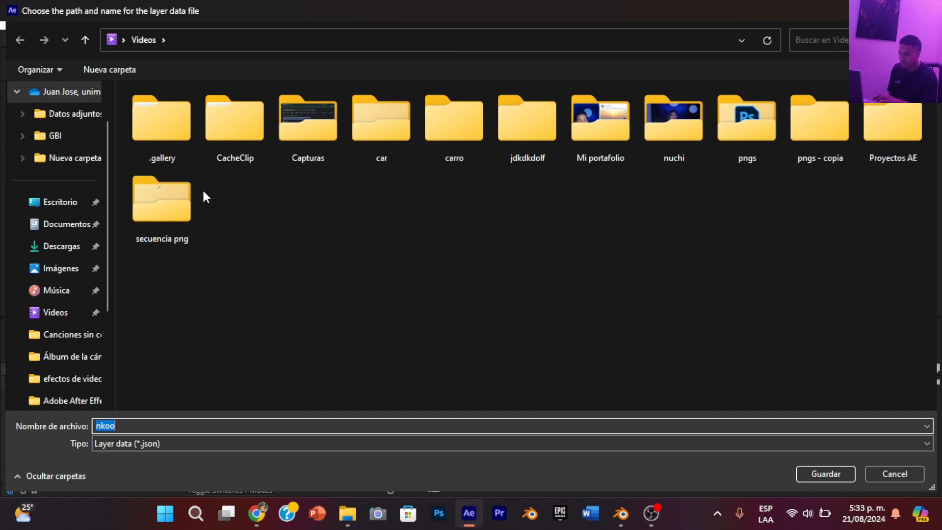
{"action": "scroll", "coordinate": [99, 220], "scroll_direction": "down", "scroll_amount": 1}
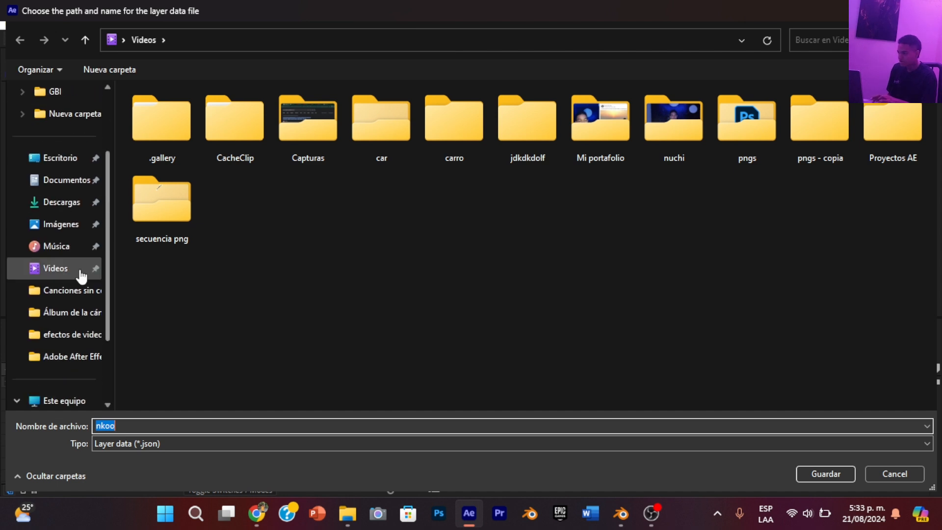
{"action": "left_click", "coordinate": [56, 273]}
{"action": "left_click", "coordinate": [823, 474]}
{"action": "left_click", "coordinate": [569, 320]}
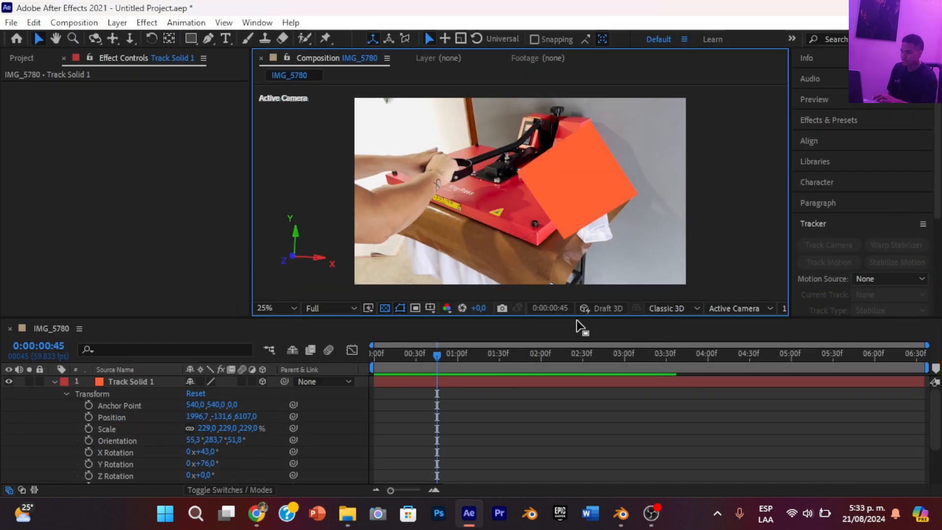
Switch to Blender and import nkoo.json from the Videos folder as After Effects composition data
{"action": "left_click", "coordinate": [620, 524]}
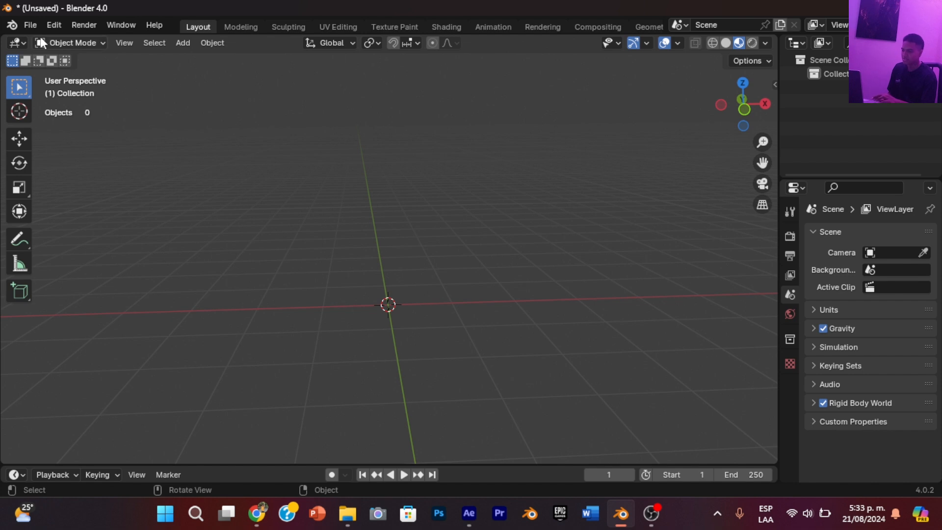
{"action": "left_click", "coordinate": [49, 26]}
{"action": "mouse_move", "coordinate": [39, 25]}
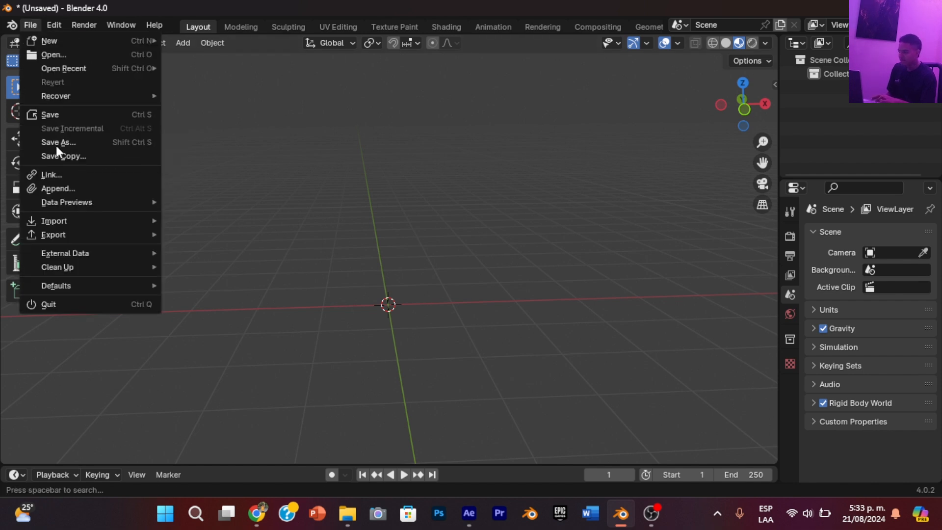
{"action": "mouse_move", "coordinate": [70, 218]}
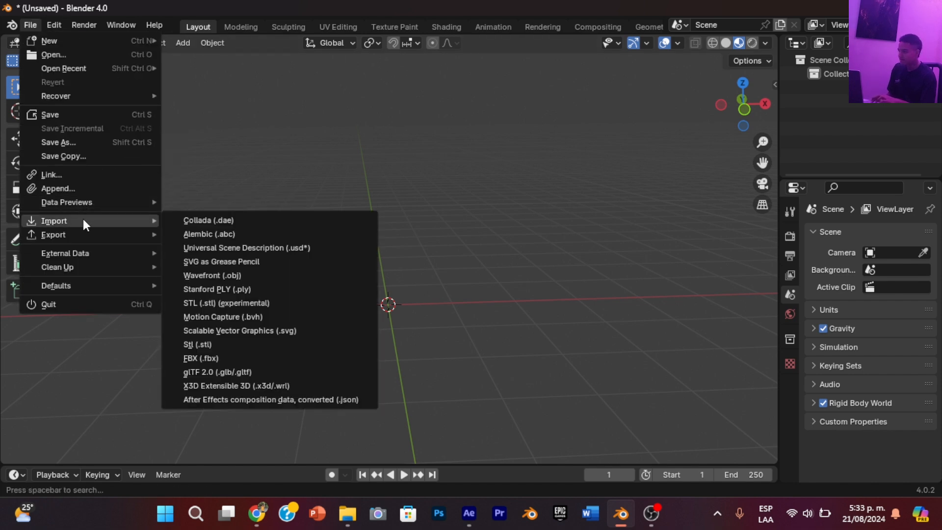
{"action": "left_click", "coordinate": [237, 401]}
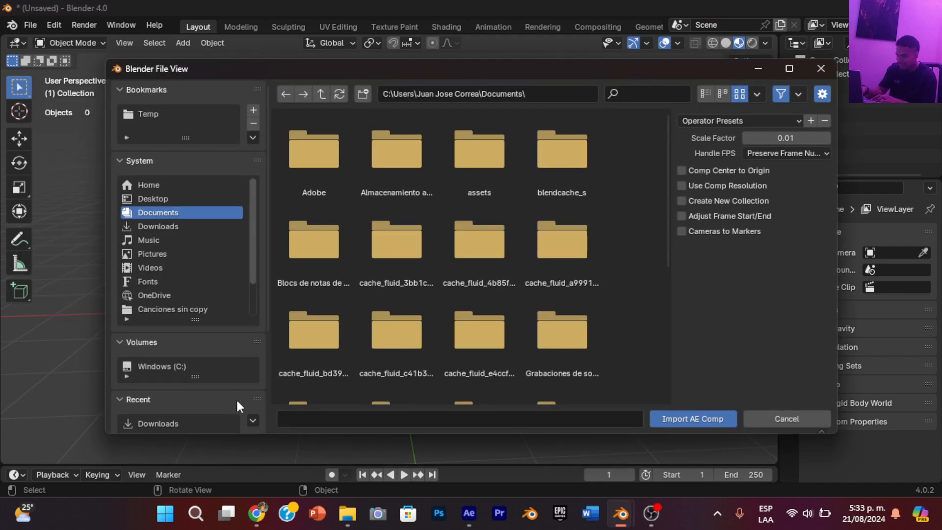
{"action": "left_click", "coordinate": [249, 269]}
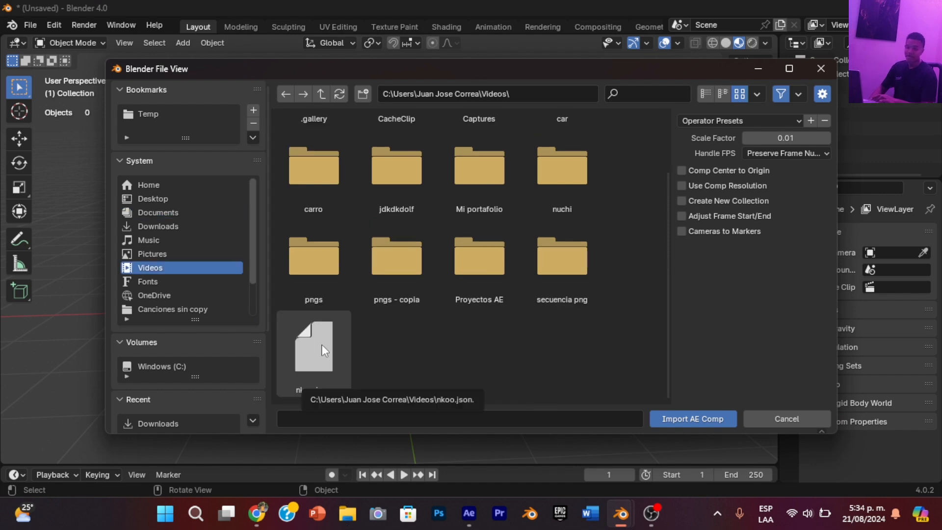
{"action": "left_click", "coordinate": [323, 347]}
{"action": "double_click", "coordinate": [323, 349]}
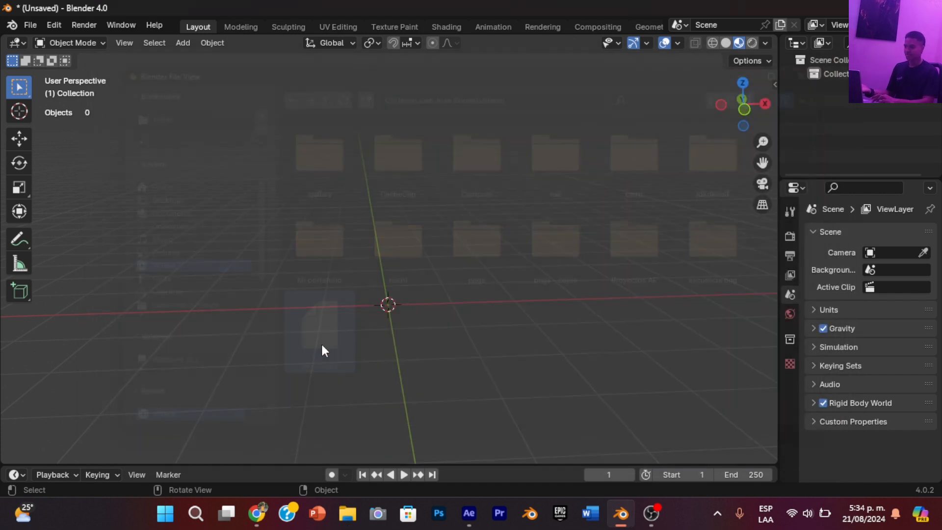
View the scene through the imported tracker camera and delete the IMG_5780.MOV plane
{"action": "left_click_drag", "start_coordinate": [741, 117], "coordinate": [740, 102]}
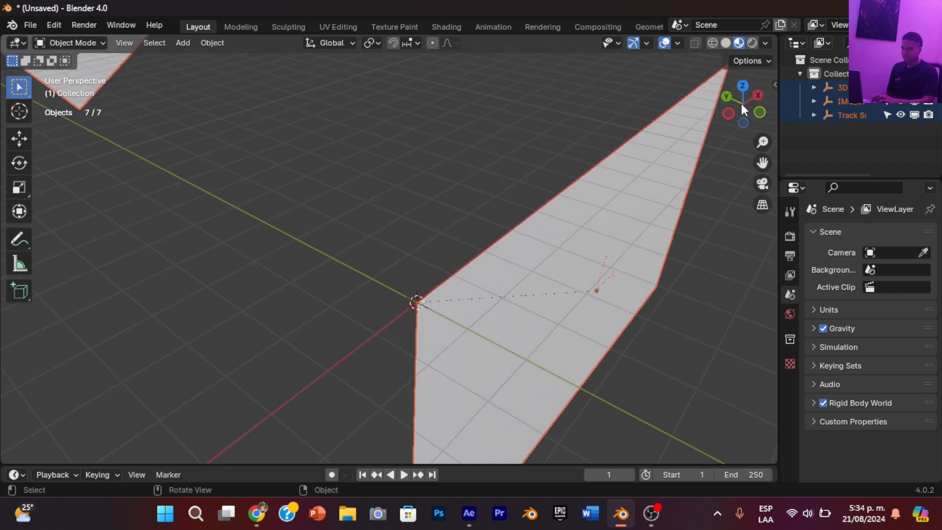
{"action": "left_click", "coordinate": [764, 188]}
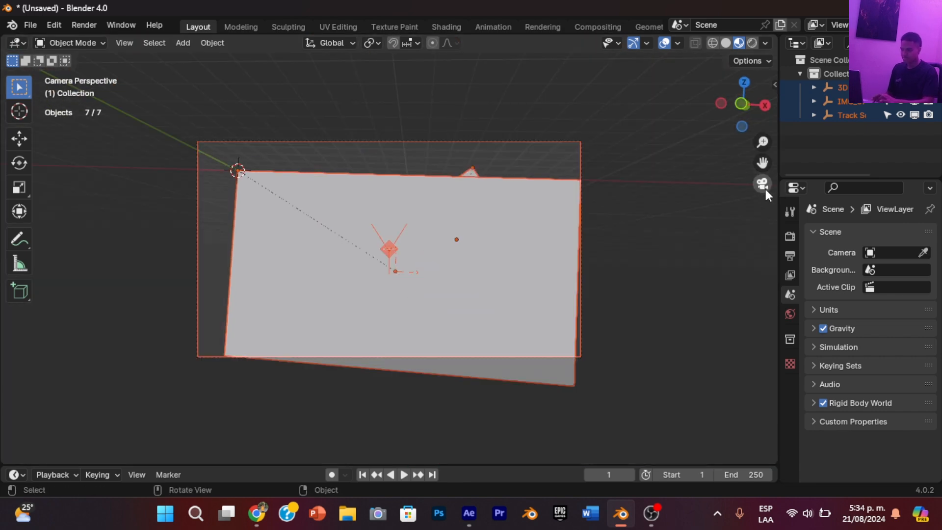
{"action": "left_click", "coordinate": [568, 372]}
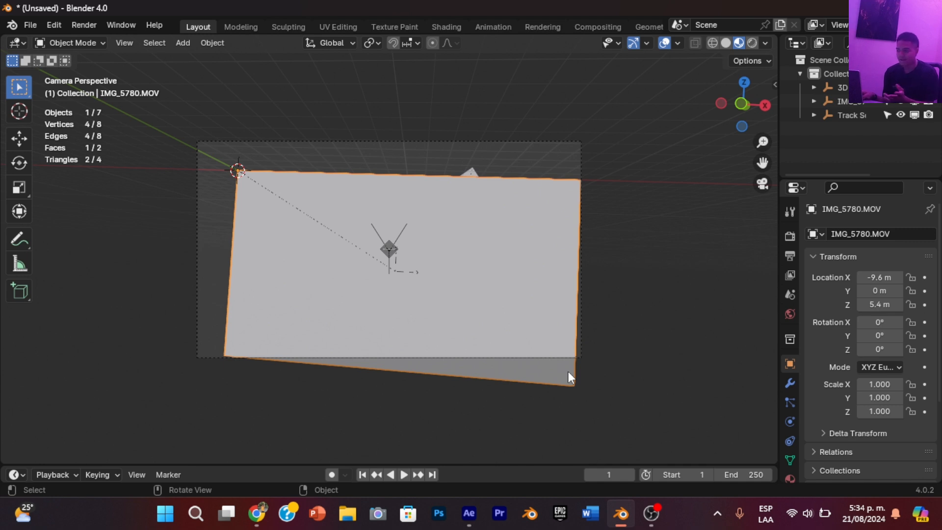
{"action": "key", "text": "x"}
{"action": "left_click", "coordinate": [563, 371]}
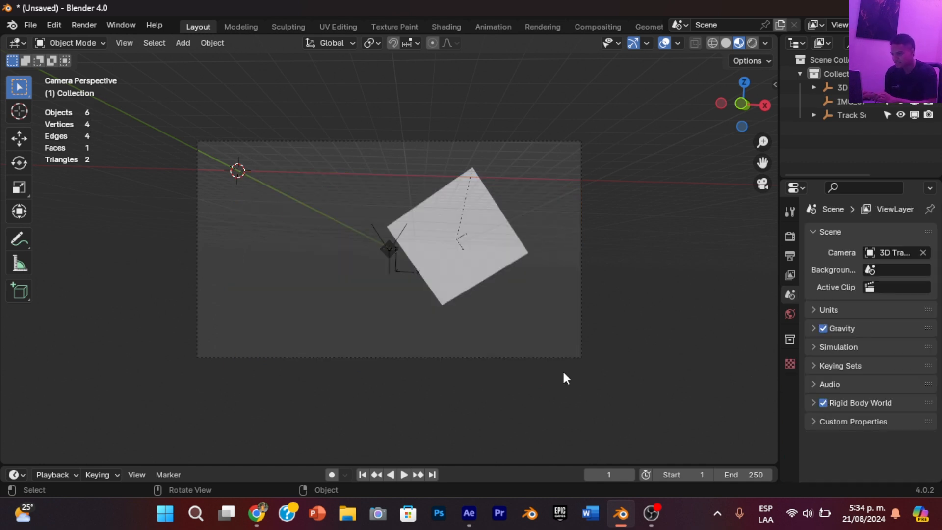
Enlarge the timeline area and load IMG_5780.MOV as the 3D Tracker Camera's background movie clip
{"action": "left_click_drag", "start_coordinate": [423, 464], "coordinate": [427, 411]}
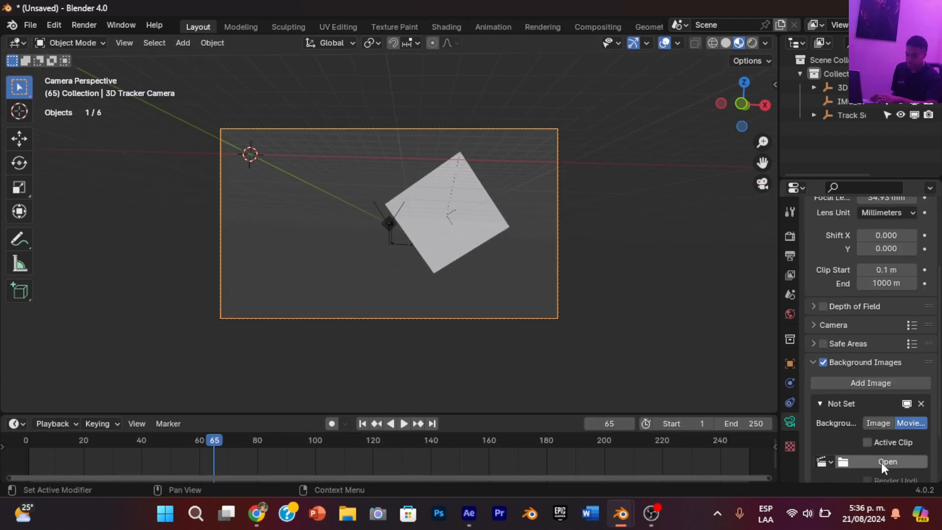
{"action": "left_click", "coordinate": [881, 462]}
{"action": "double_click", "coordinate": [563, 271]}
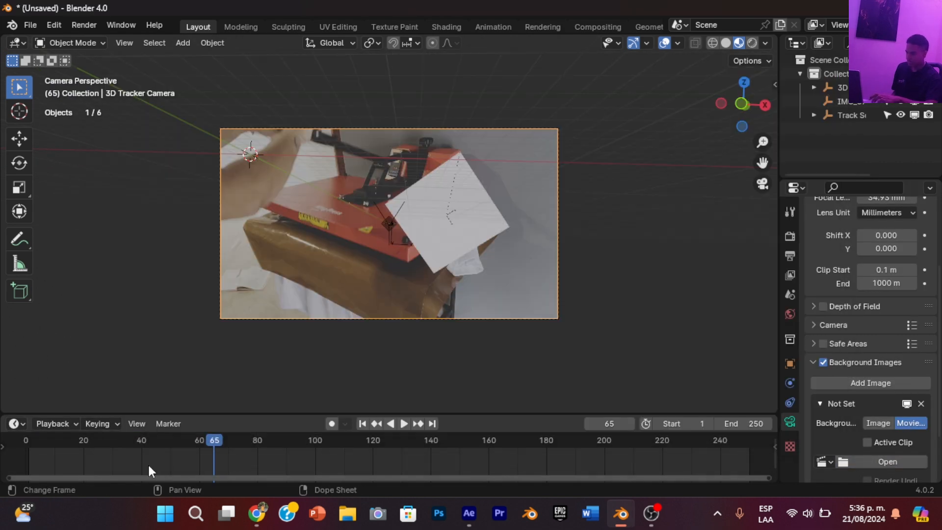
Play the animation from the start to check the track solid against the footage, and return to frame 0
{"action": "left_click", "coordinate": [24, 437]}
{"action": "key", "text": "space"}
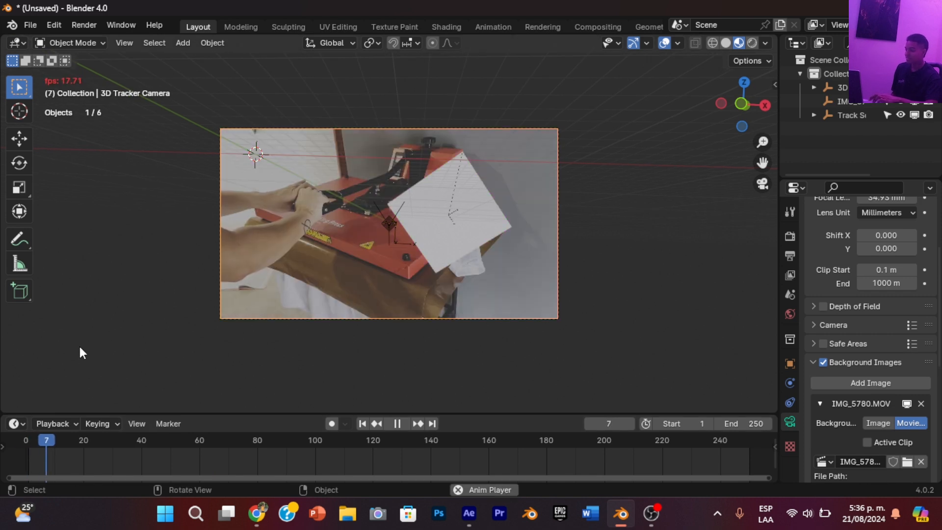
{"action": "left_click_drag", "start_coordinate": [246, 445], "coordinate": [26, 454]}
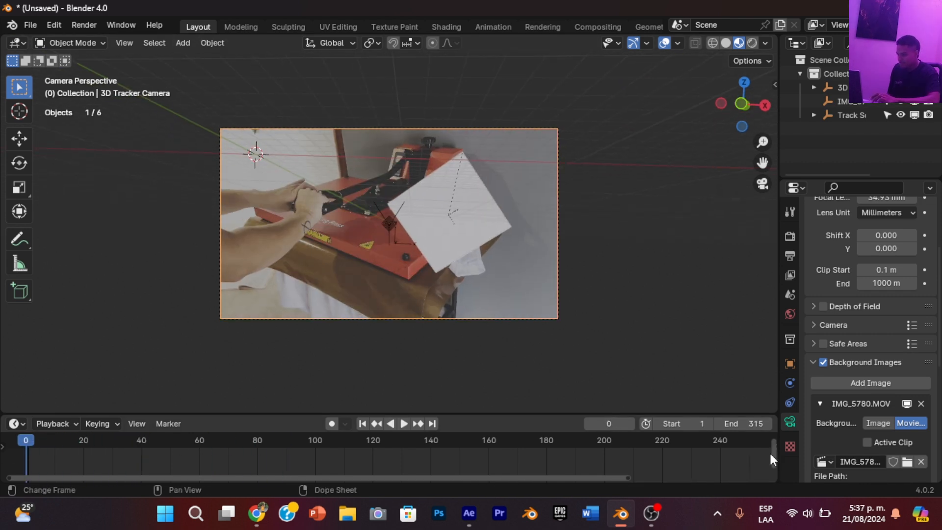
Import the MERKAVA (LOW POLY) tank from the "tanque" results of the Sketchfab plugin
{"action": "left_click", "coordinate": [718, 189]}
{"action": "key", "text": "n"}
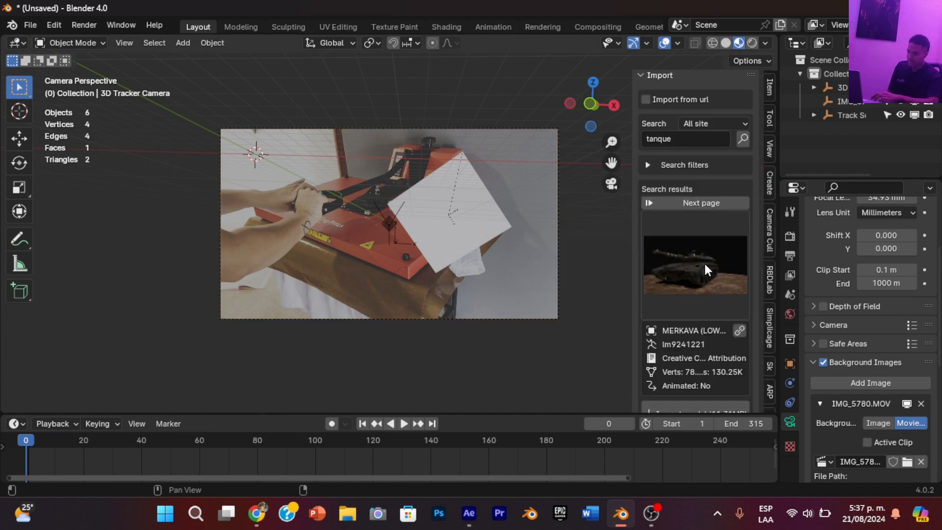
{"action": "left_click", "coordinate": [705, 264]}
{"action": "left_click", "coordinate": [710, 271]}
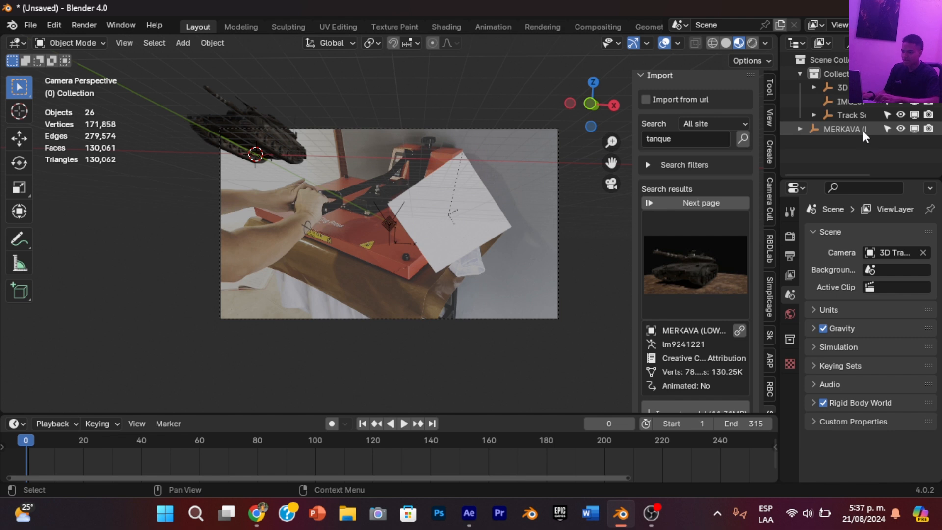
Select the MERKAVA (LOW POLY) parent empty and move the tank from the world origin towards the track solid plane
{"action": "left_click", "coordinate": [862, 130]}
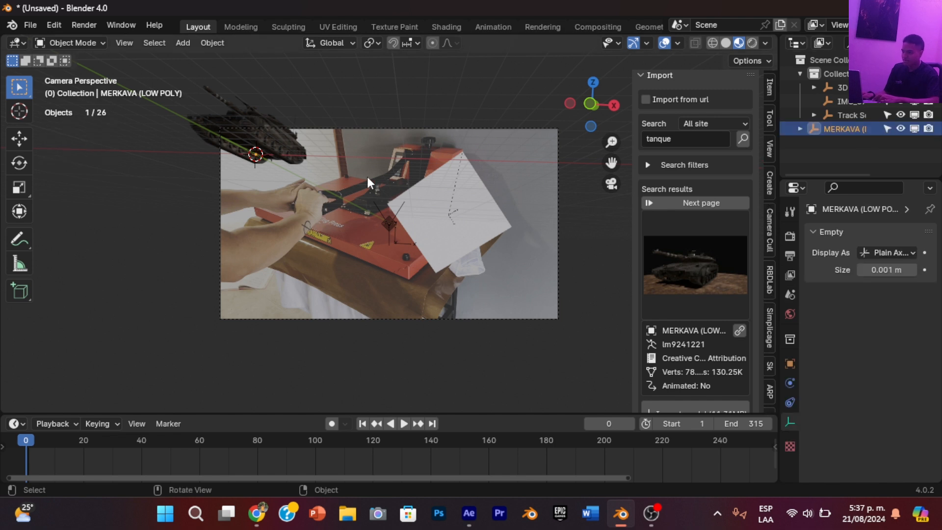
{"action": "key", "text": "g"}
{"action": "left_click", "coordinate": [559, 234]}
{"action": "left_click_drag", "start_coordinate": [578, 114], "coordinate": [490, 116]}
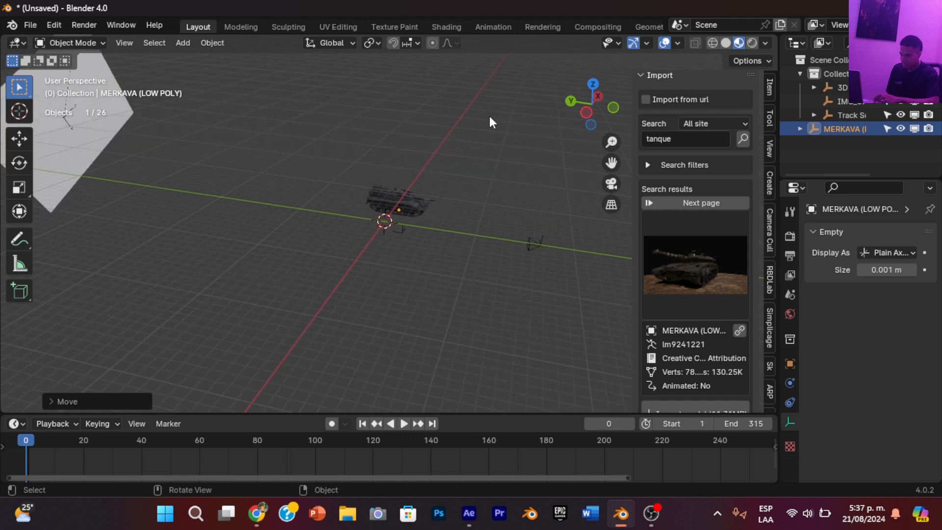
{"action": "left_click_drag", "start_coordinate": [612, 164], "coordinate": [755, 188]}
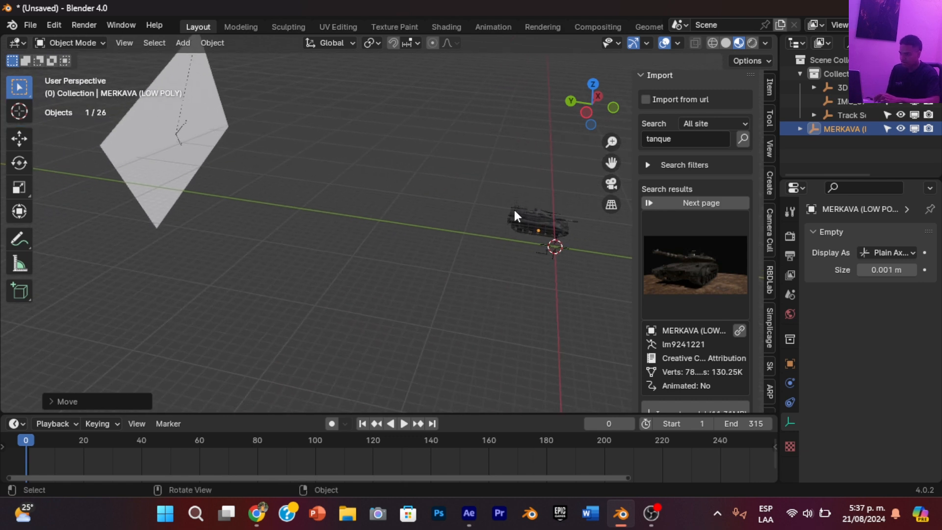
{"action": "key", "text": "g"}
{"action": "left_click", "coordinate": [156, 110]}
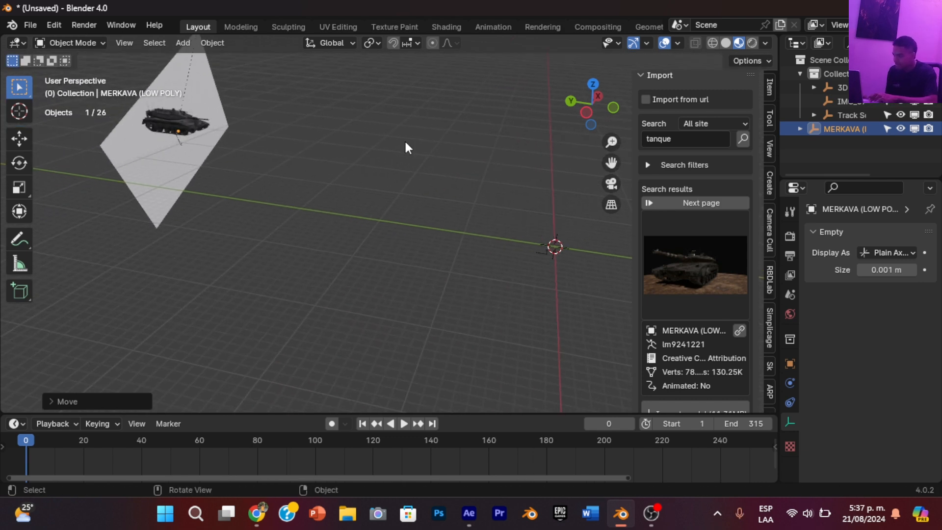
Move the tank freely again to bring it closer to the track solid, checking its position from another angle
{"action": "left_click_drag", "start_coordinate": [611, 162], "coordinate": [775, 189]}
{"action": "scroll", "coordinate": [434, 155], "scroll_direction": "up", "scroll_amount": 3}
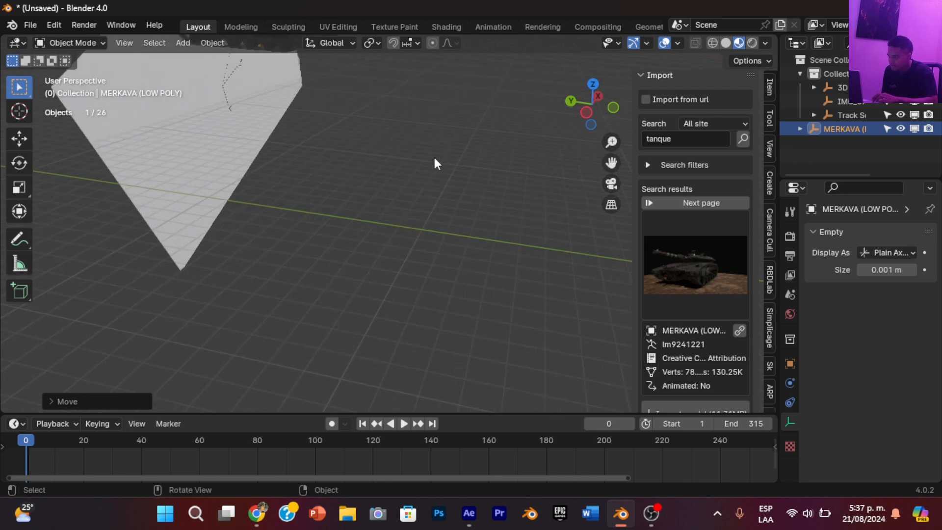
{"action": "left_click_drag", "start_coordinate": [611, 163], "coordinate": [620, 158]}
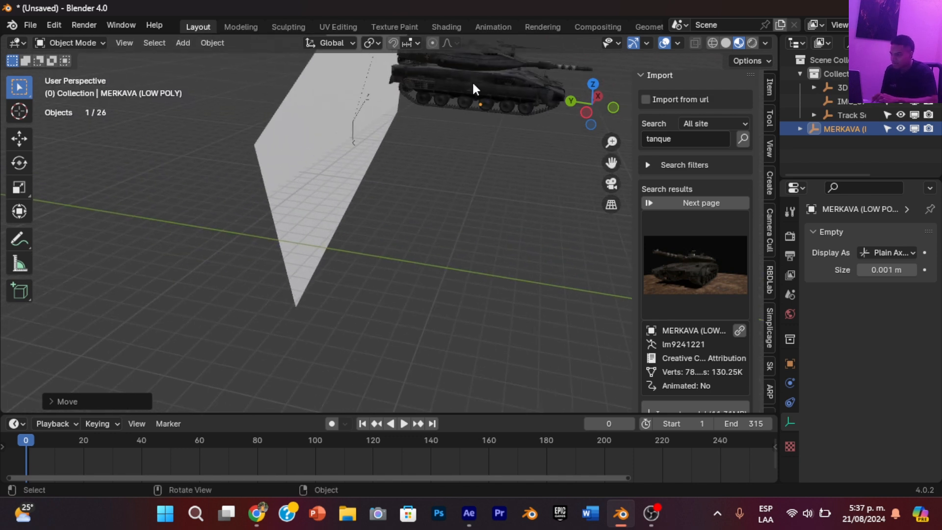
{"action": "key", "text": "g"}
{"action": "left_click", "coordinate": [252, 170]}
{"action": "left_click_drag", "start_coordinate": [582, 111], "coordinate": [574, 111]}
{"action": "left_click_drag", "start_coordinate": [611, 162], "coordinate": [458, 202]}
Move the tank along the X axis to the middle of the track solid and adjust its depth along the Y axis
{"action": "key", "text": "g"}
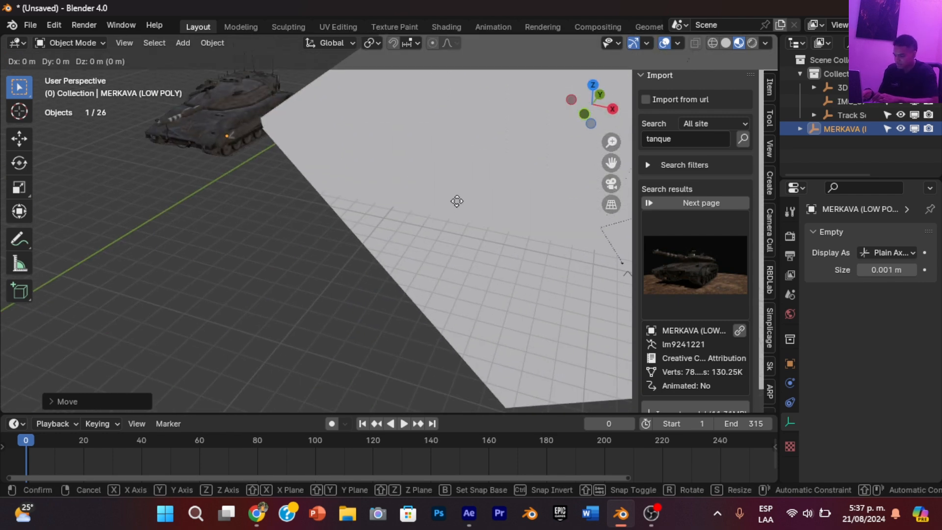
{"action": "key", "text": "x"}
{"action": "left_click", "coordinate": [104, 242]}
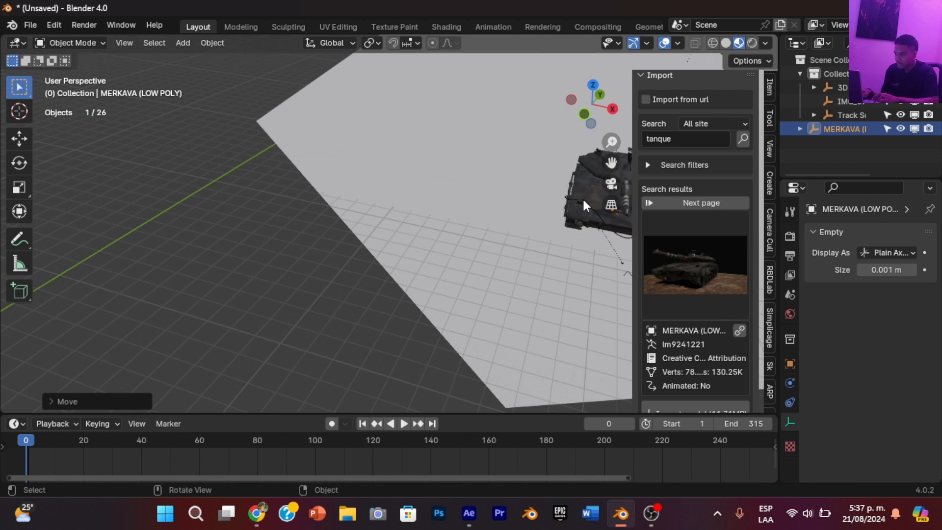
{"action": "left_click_drag", "start_coordinate": [603, 164], "coordinate": [343, 130]}
{"action": "middle_click_drag", "start_coordinate": [435, 205], "coordinate": [499, 199]}
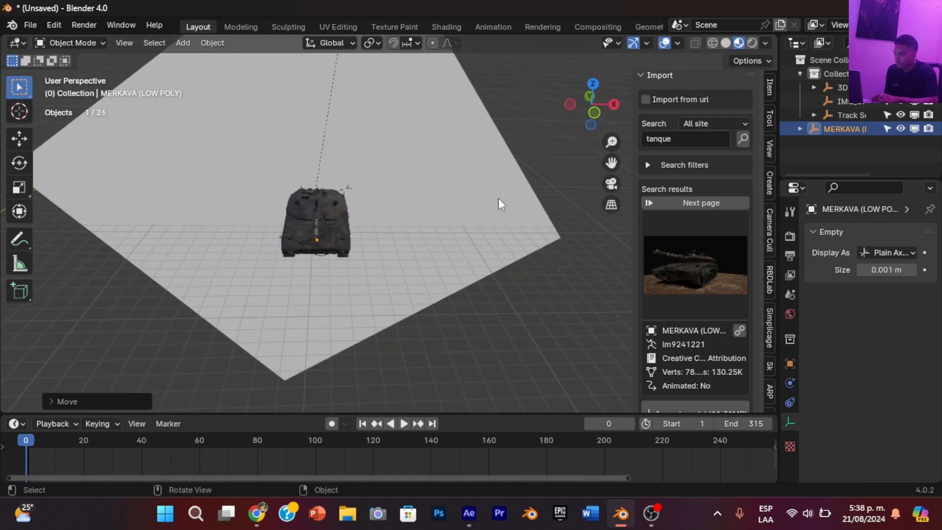
{"action": "key", "text": "g"}
{"action": "key", "text": "y"}
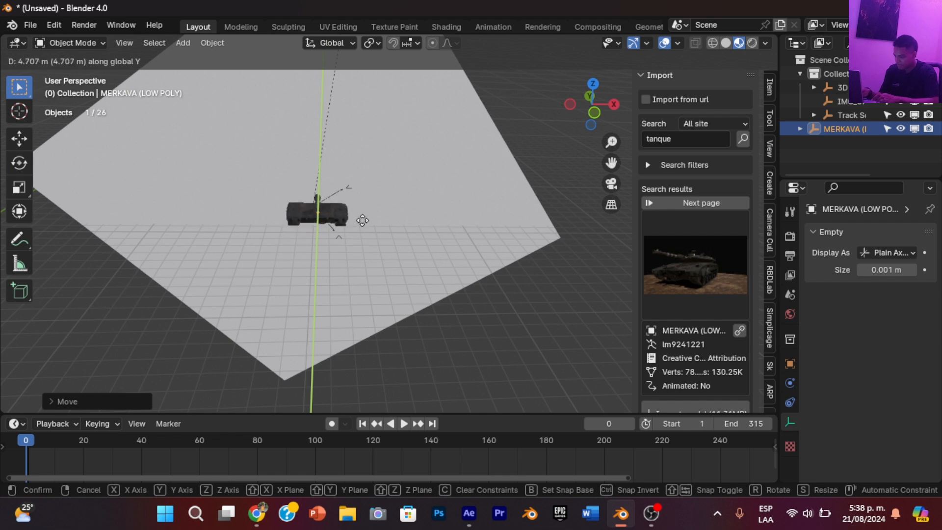
{"action": "left_click", "coordinate": [362, 230]}
Delete the Track Solid 1 plane behind the tank
{"action": "left_click", "coordinate": [396, 195]}
{"action": "key", "text": "x"}
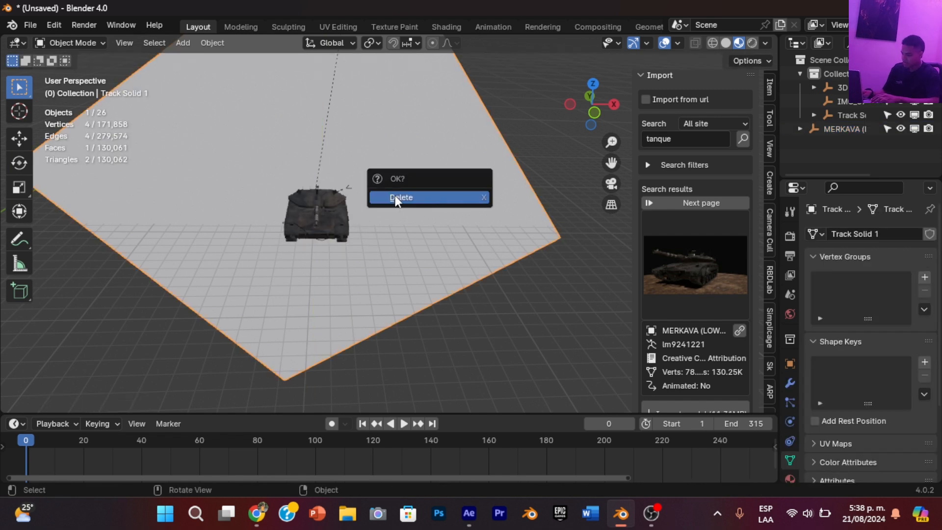
{"action": "left_click", "coordinate": [395, 197]}
Through the camera view, scale up the whole tank until it spans the rear corner of the heat press plate
{"action": "left_click", "coordinate": [611, 184]}
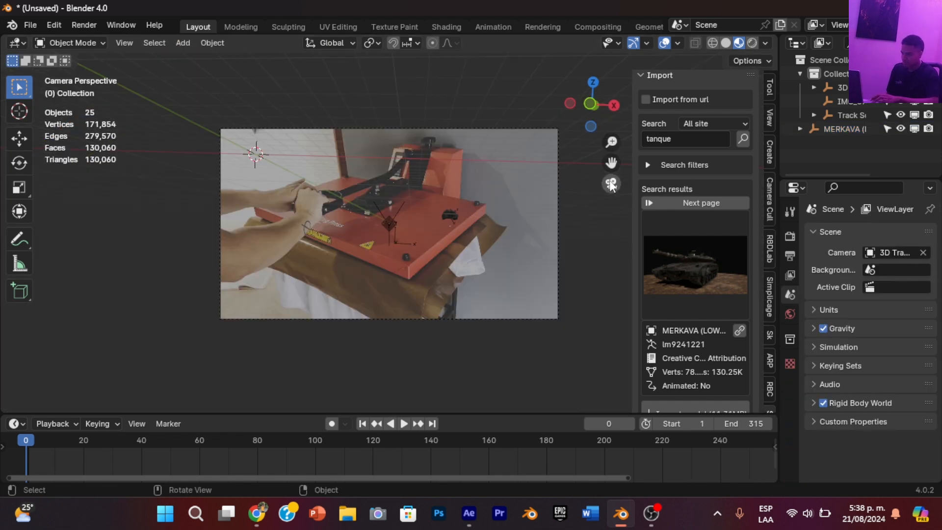
{"action": "left_click", "coordinate": [890, 127]}
{"action": "key", "text": "s"}
{"action": "left_click", "coordinate": [103, 175]}
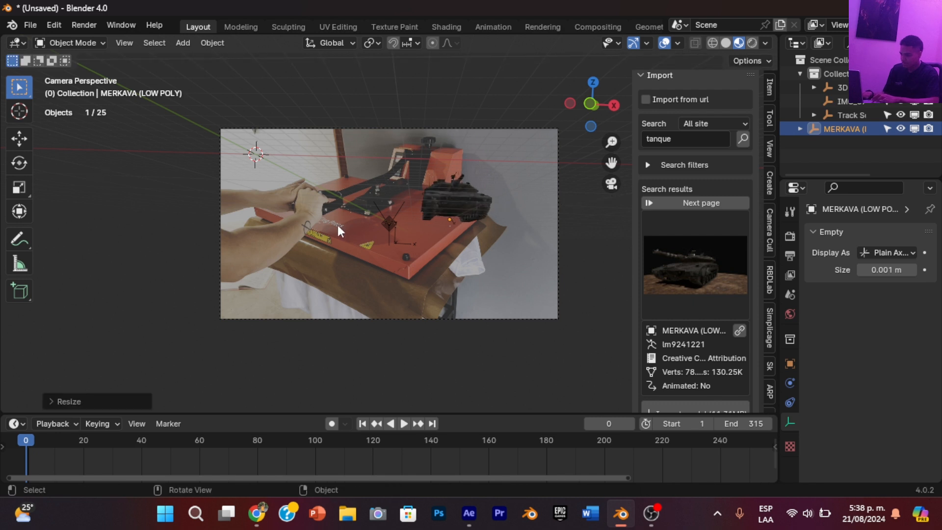
Rotate the tank freely until its front faces the camera and play the animation to check it against the footage
{"action": "key", "text": "r"}
{"action": "key", "text": "r"}
{"action": "left_click", "coordinate": [326, 249]}
{"action": "key", "text": "space"}
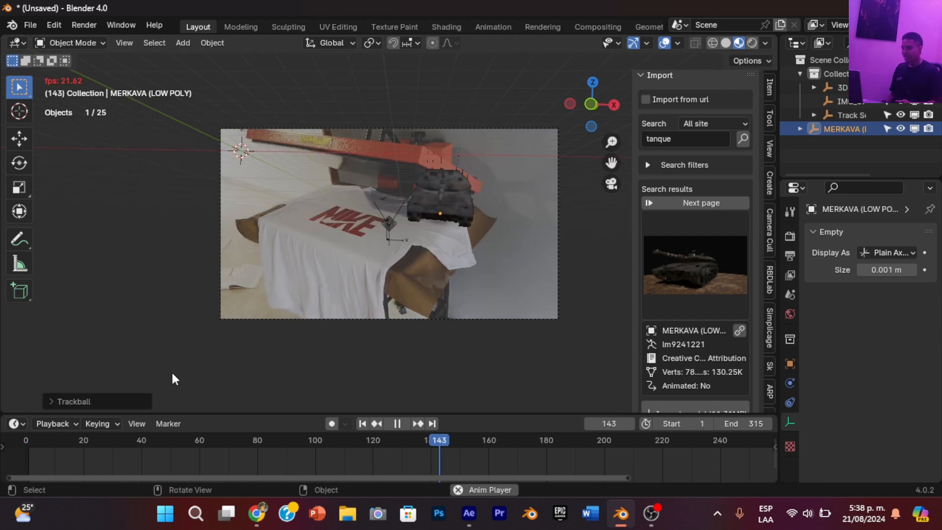
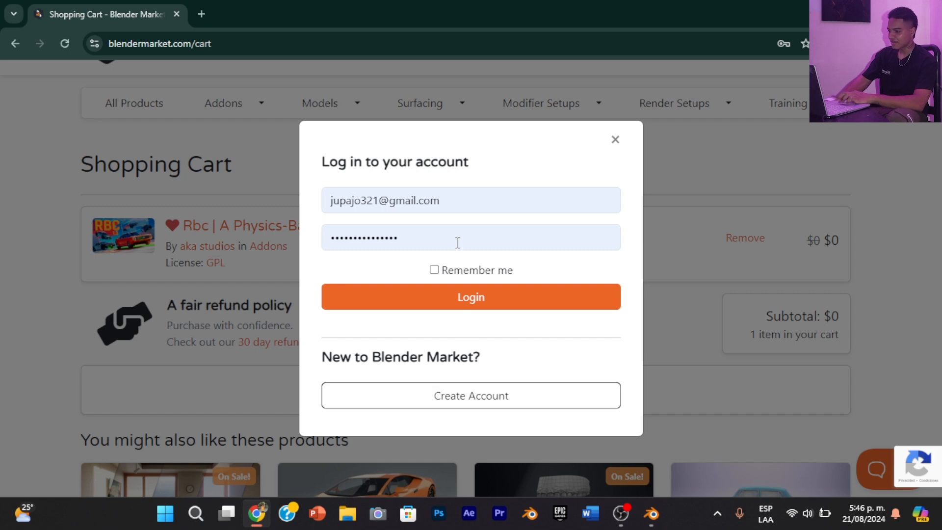
On Blender Market, log in, check out the free RBC vehicle rigging add-on and download RBC Addon 1.2.4 Free (Blender 4.0).zip
{"action": "left_click", "coordinate": [482, 297]}
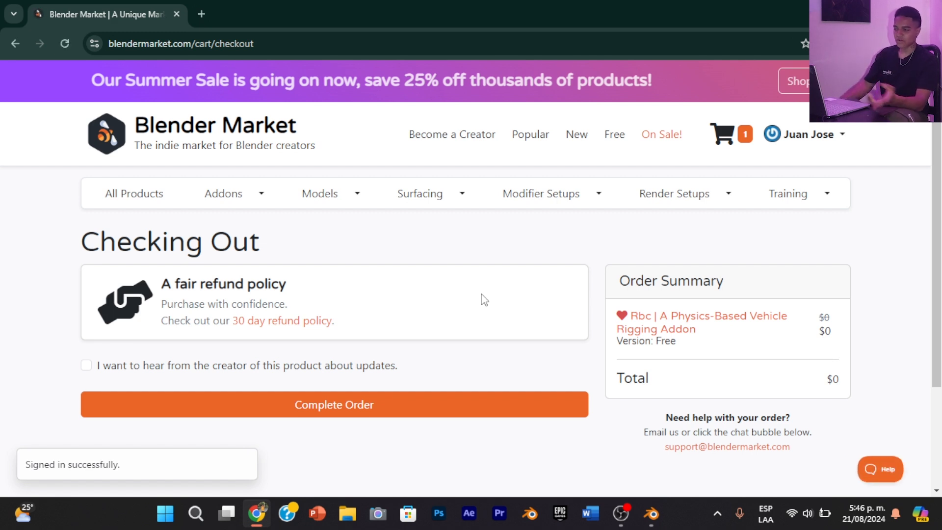
{"action": "scroll", "coordinate": [375, 212], "scroll_direction": "down", "scroll_amount": 1}
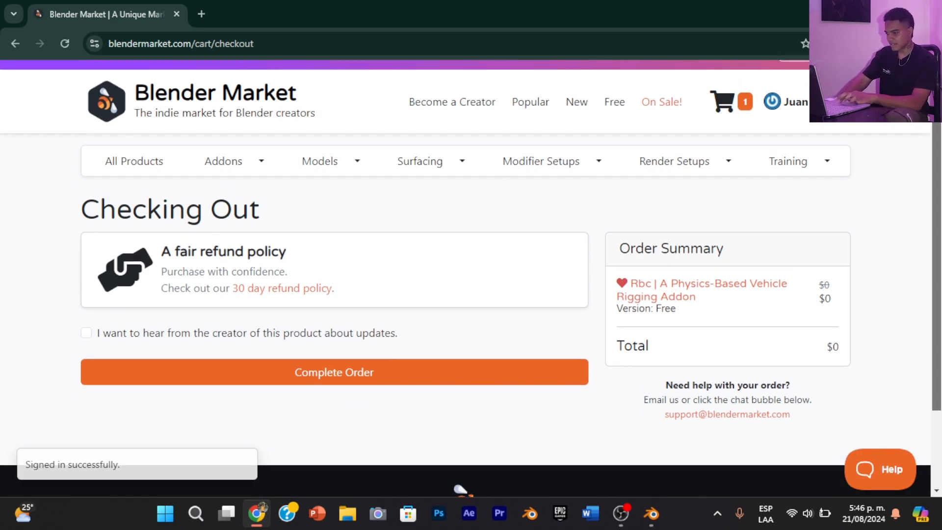
{"action": "scroll", "coordinate": [375, 212], "scroll_direction": "up", "scroll_amount": 1}
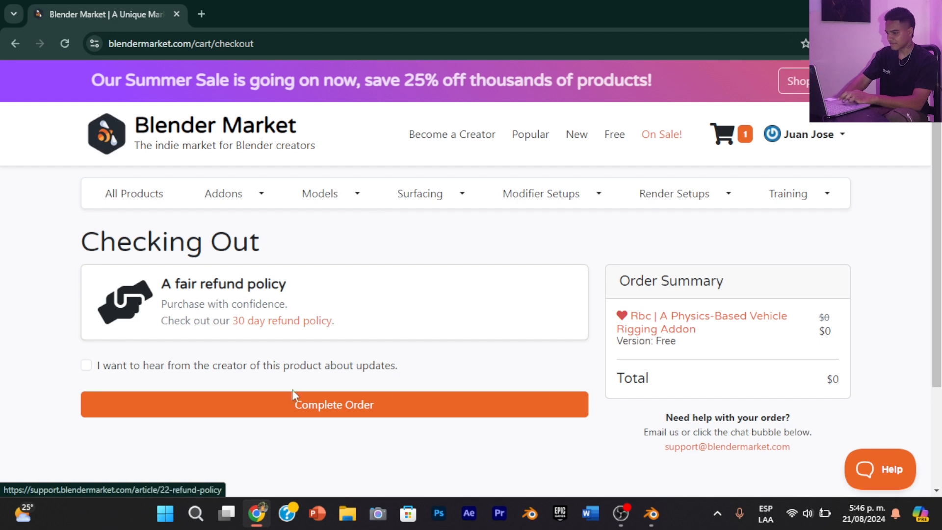
{"action": "left_click", "coordinate": [301, 405]}
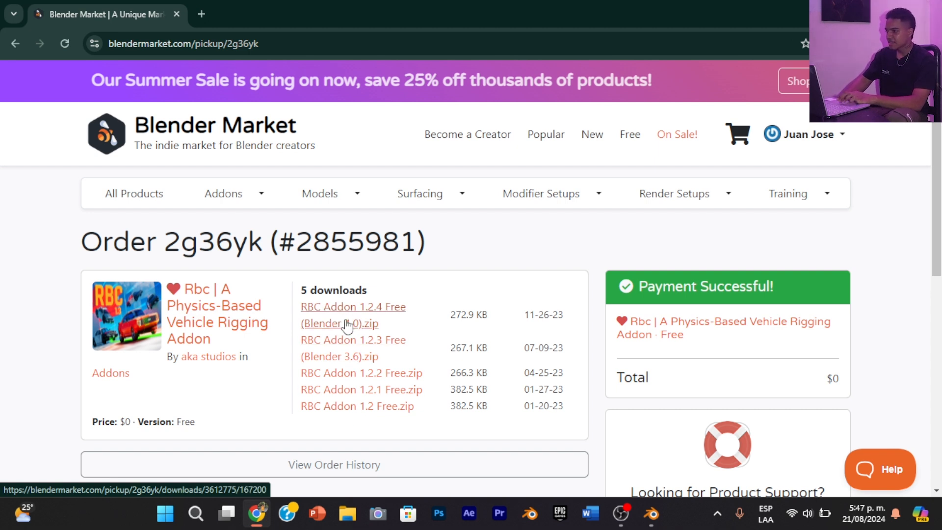
{"action": "left_click", "coordinate": [363, 324]}
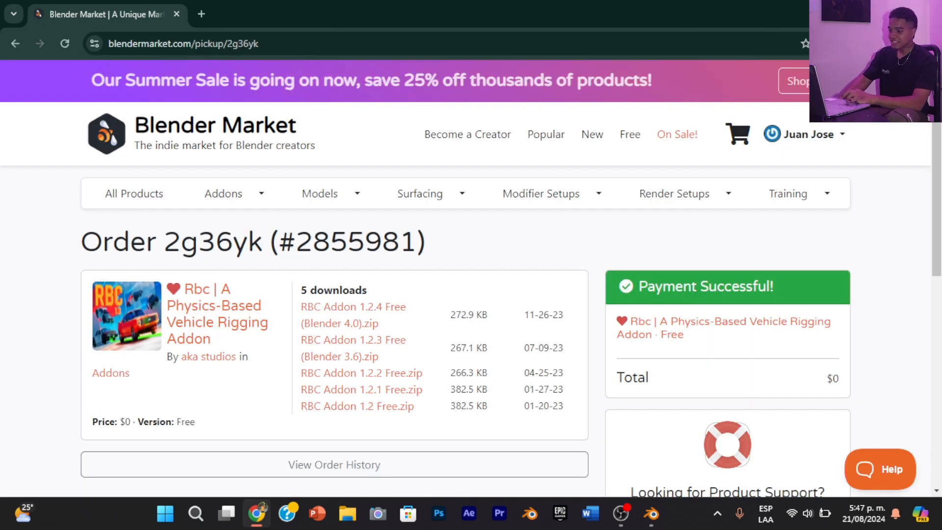
Switch to Blender, make sure RBC Addon Free is enabled in the add-on preferences and save the preferences
{"action": "mouse_move", "coordinate": [652, 514]}
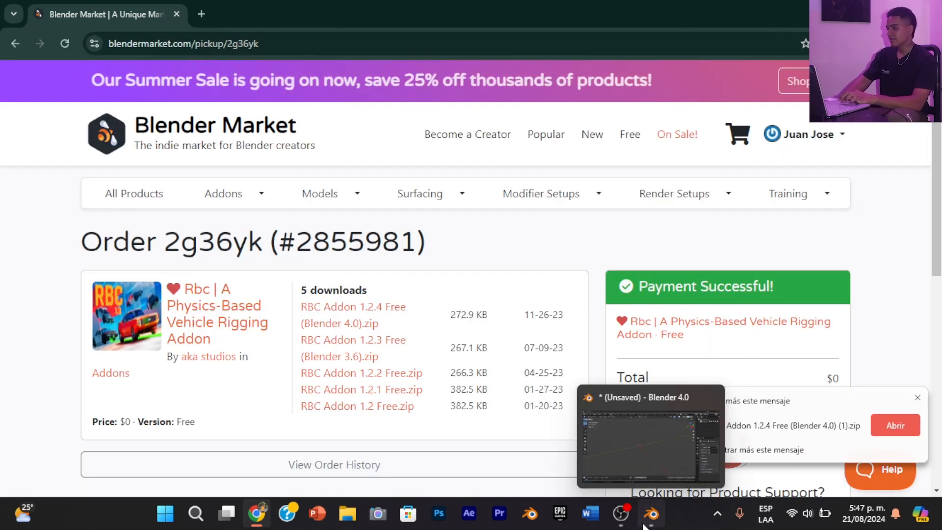
{"action": "left_click", "coordinate": [652, 432]}
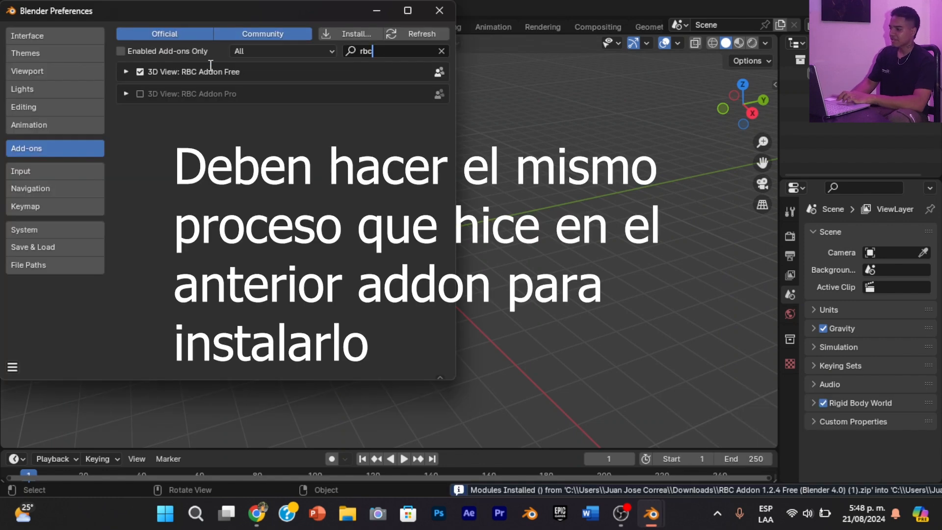
{"action": "left_click", "coordinate": [140, 72]}
{"action": "left_click", "coordinate": [140, 71]}
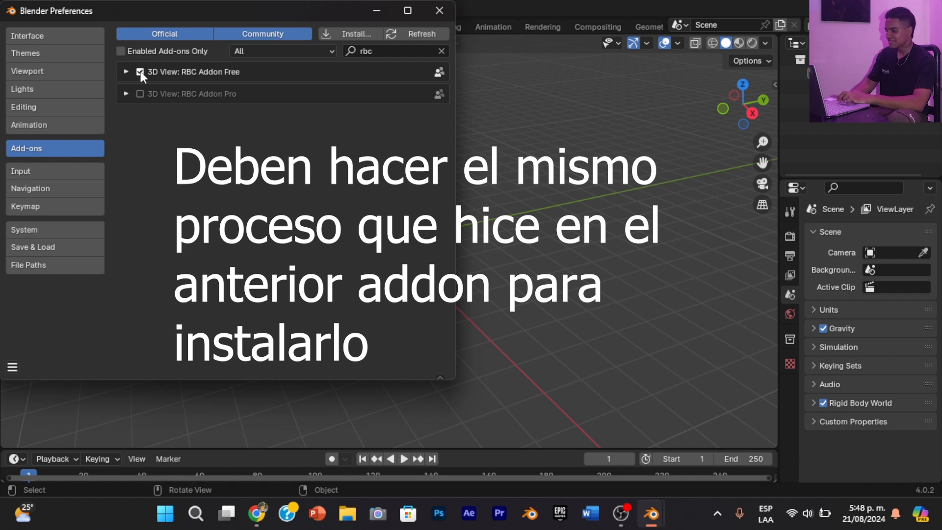
{"action": "left_click", "coordinate": [13, 367]}
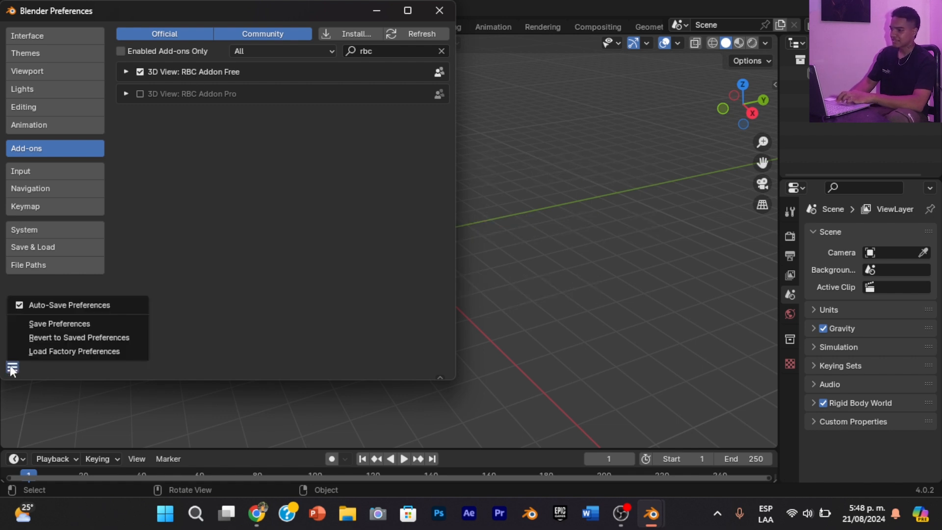
{"action": "left_click", "coordinate": [52, 323]}
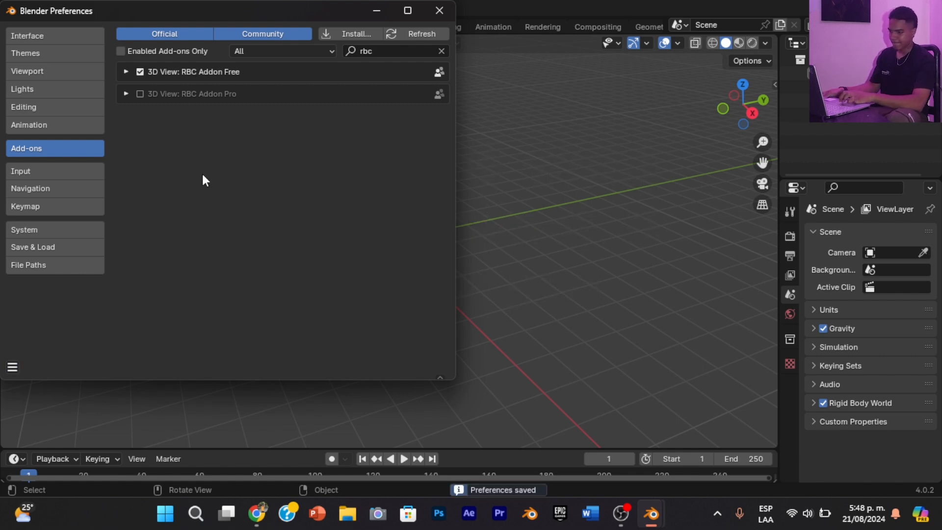
Close the preferences and show the RBC Add Rig controls in the 3D viewport
{"action": "left_click", "coordinate": [445, 9]}
{"action": "key", "text": "n"}
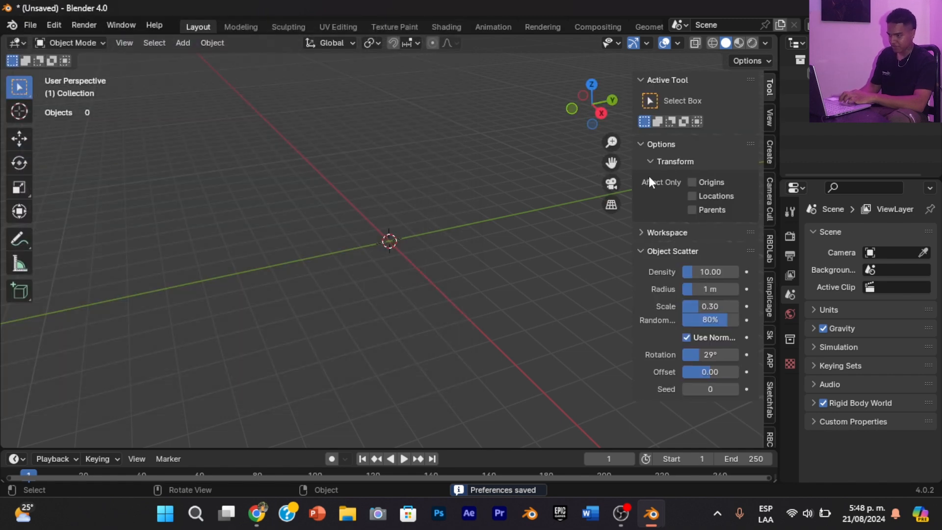
{"action": "left_click", "coordinate": [770, 437]}
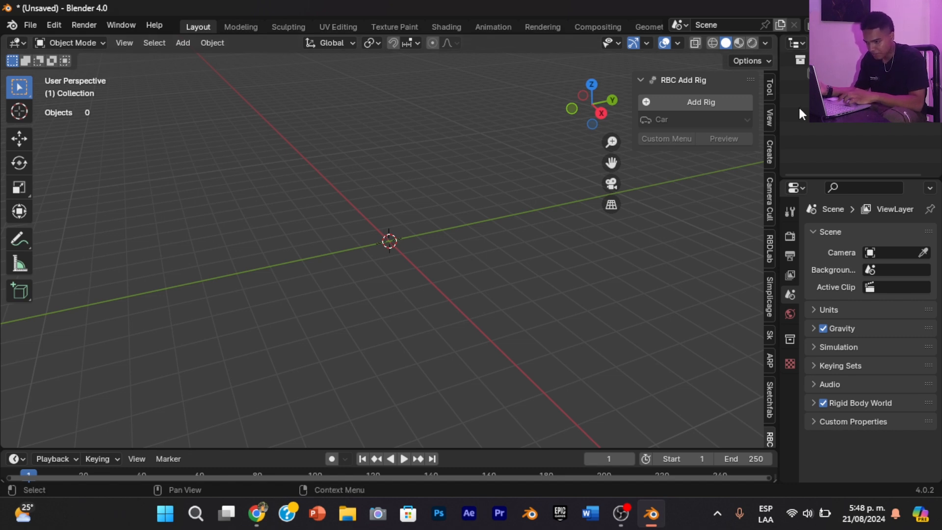
Search Sketchfab for "carro" and import the yellow Pokémon car, the first model in the results
{"action": "left_click", "coordinate": [768, 399]}
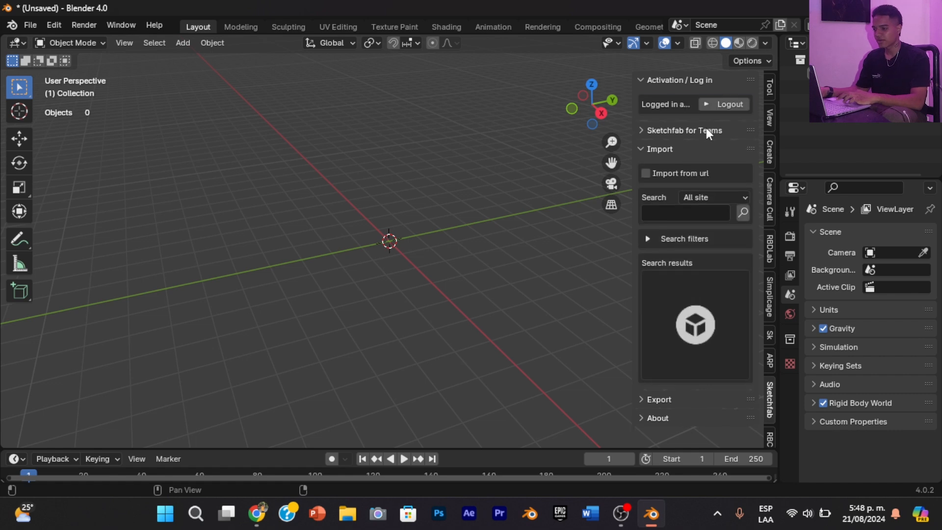
{"action": "left_click", "coordinate": [697, 314]}
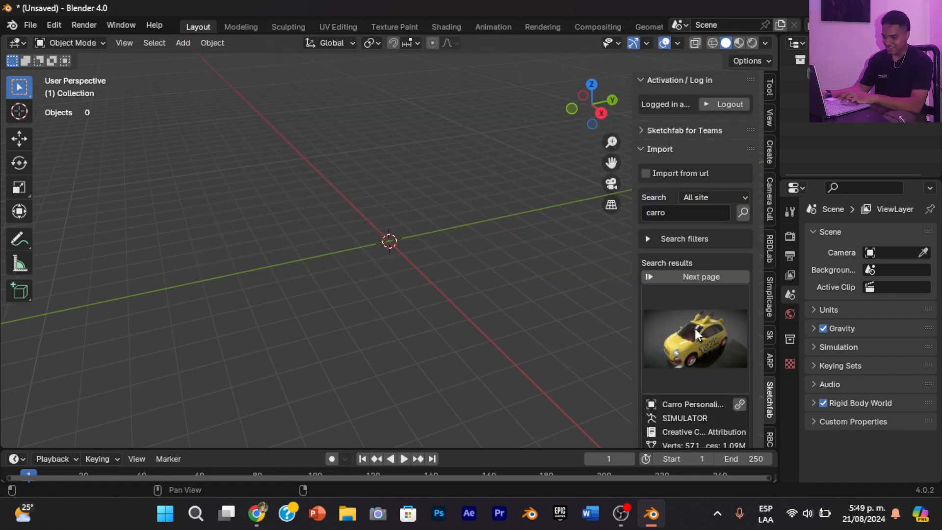
{"action": "left_click", "coordinate": [695, 329]}
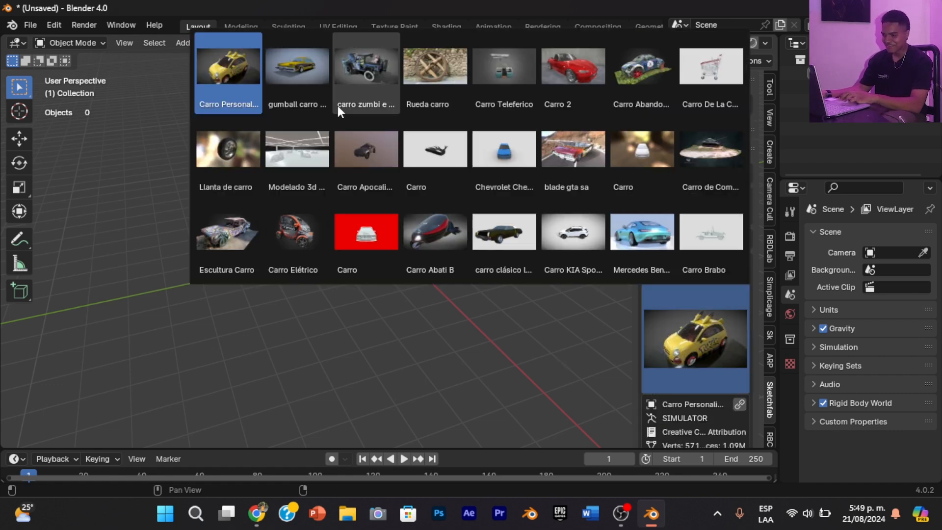
{"action": "left_click", "coordinate": [246, 91]}
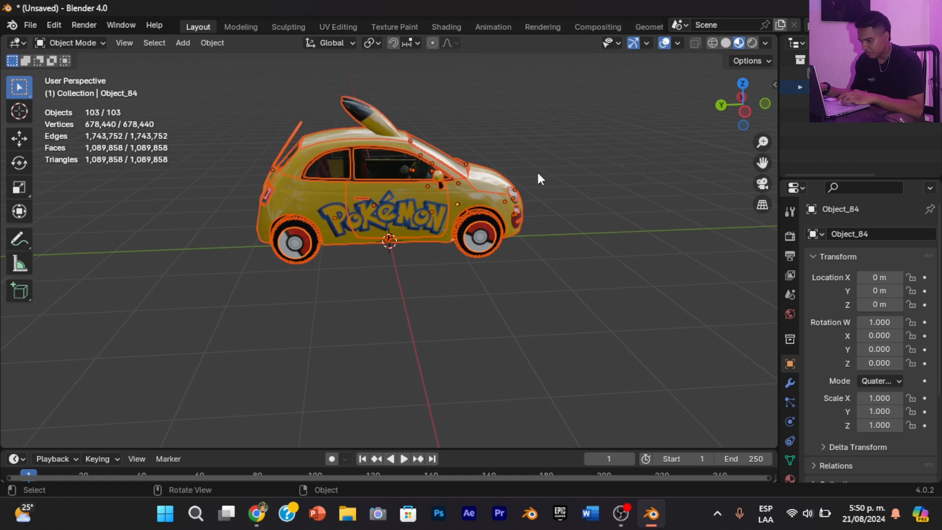
Clear the selection and select the car's rims and tires to examine which wheel parts are joined together
{"action": "left_click", "coordinate": [538, 174]}
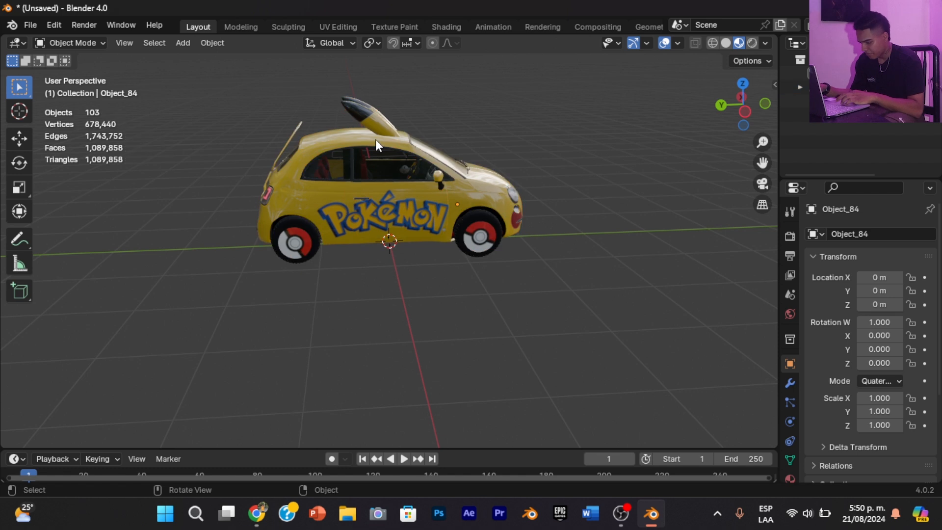
{"action": "left_click", "coordinate": [488, 241]}
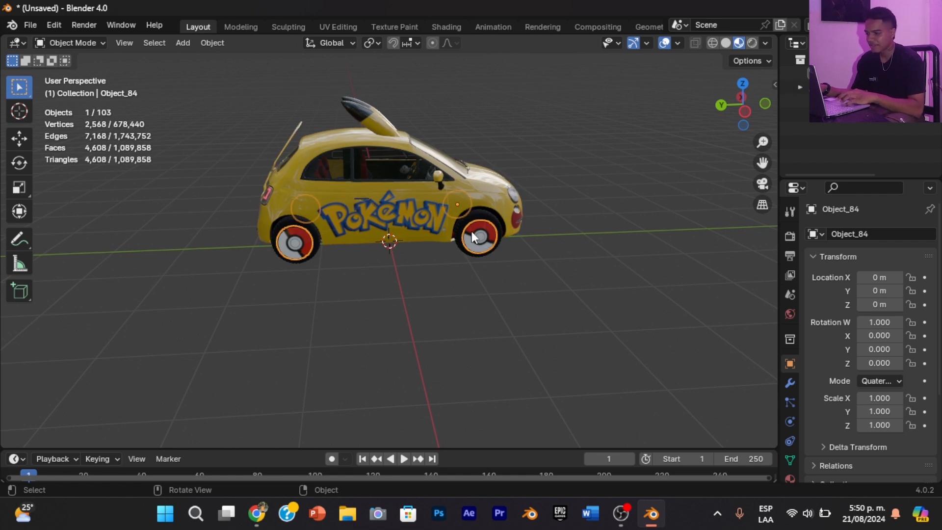
{"action": "left_click", "coordinate": [463, 226], "text": "shift"}
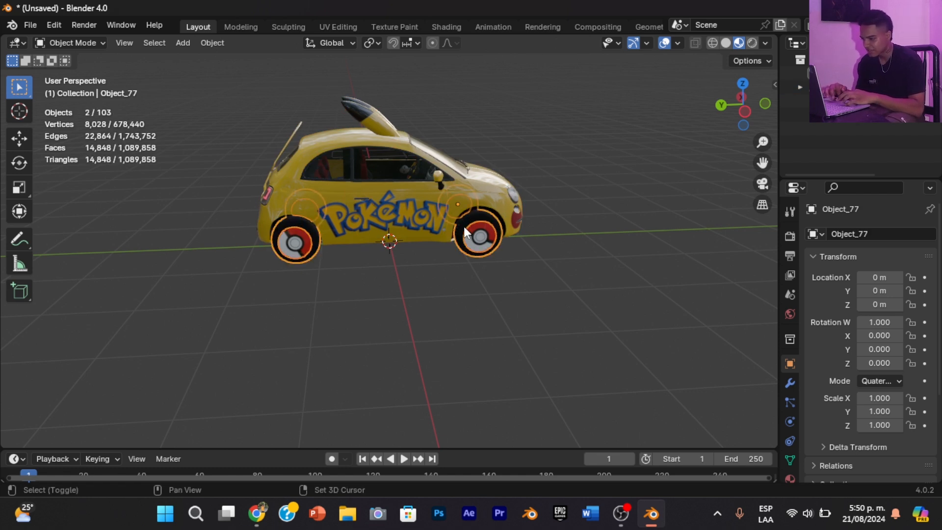
{"action": "mouse_move", "coordinate": [741, 106]}
{"action": "left_mouse_down"}
{"action": "mouse_move", "coordinate": [722, 109]}
{"action": "mouse_move", "coordinate": [727, 102]}
{"action": "left_mouse_up"}
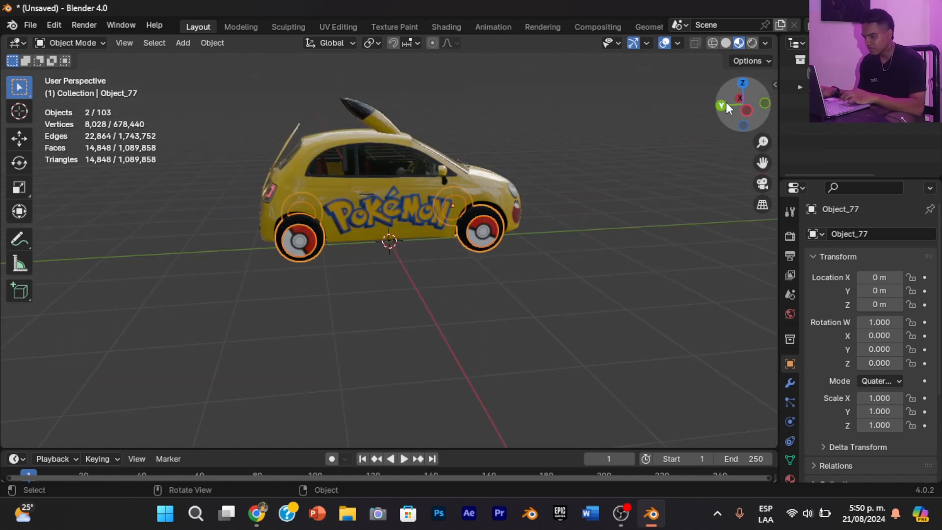
{"action": "left_click", "coordinate": [512, 235]}
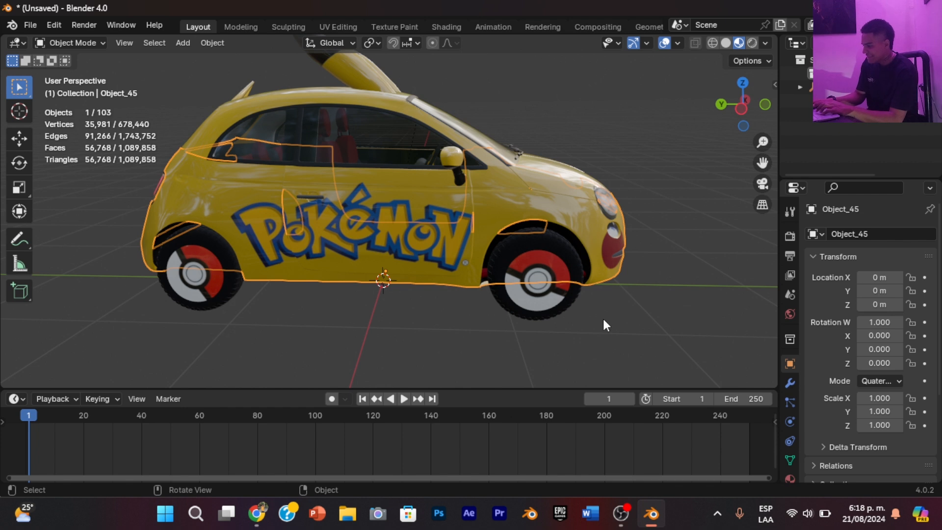
Select every object of the car and delete all of their keyframes from the timeline
{"action": "left_click", "coordinate": [604, 323]}
{"action": "key", "text": "a"}
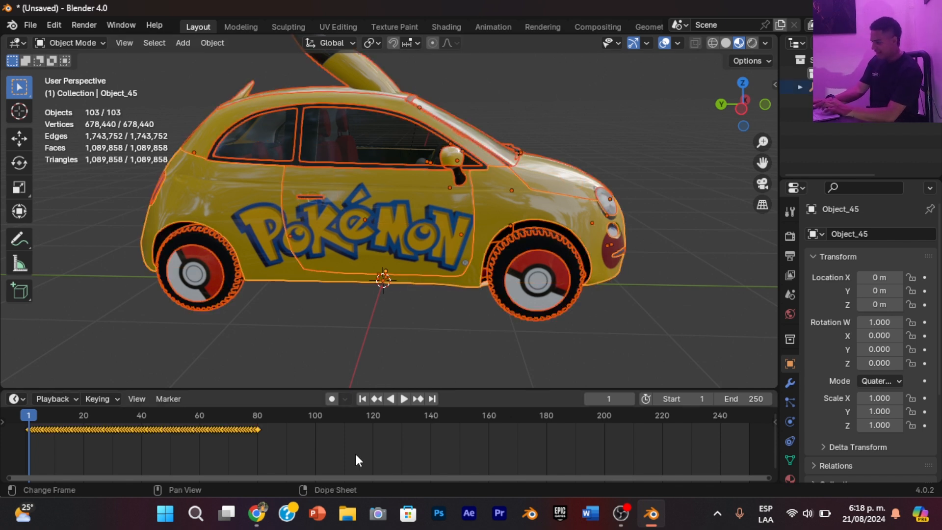
{"action": "key", "text": "x"}
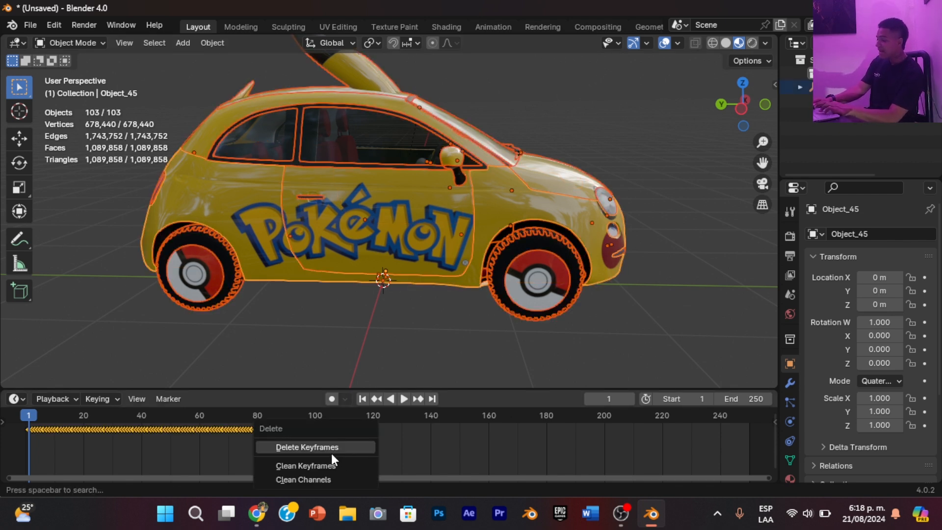
{"action": "left_click", "coordinate": [330, 449]}
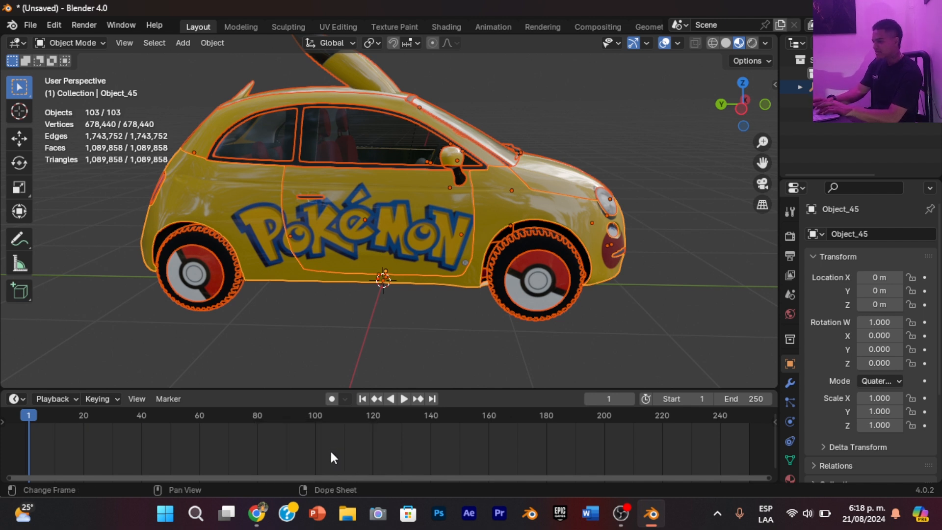
Clear the parents of all the selected car objects while keeping their transformation
{"action": "mouse_move", "coordinate": [742, 104]}
{"action": "left_mouse_down"}
{"action": "mouse_move", "coordinate": [756, 107]}
{"action": "mouse_move", "coordinate": [738, 107]}
{"action": "left_mouse_up"}
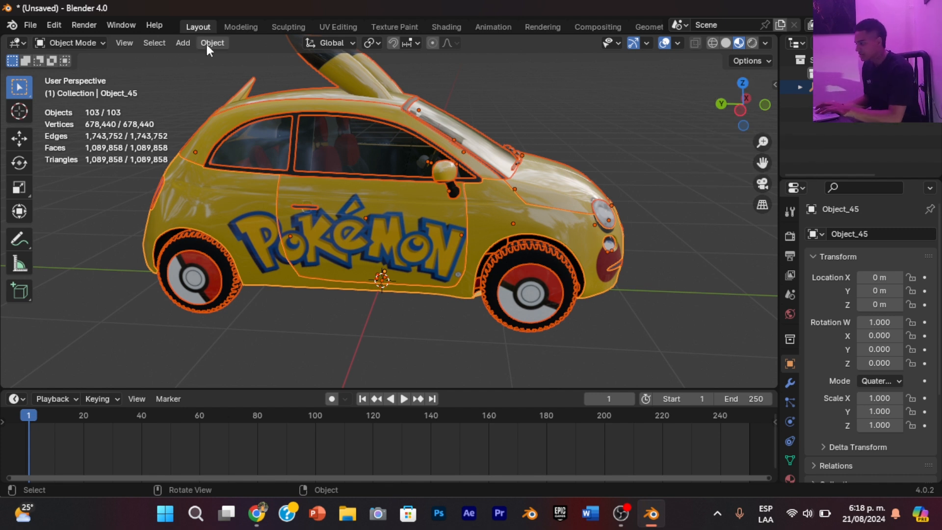
{"action": "left_click", "coordinate": [156, 42]}
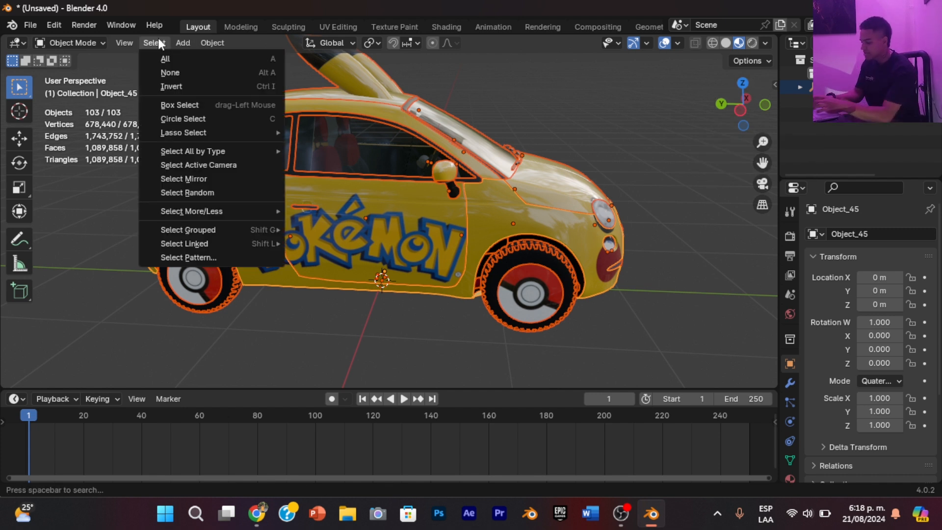
{"action": "key", "text": "alt+p"}
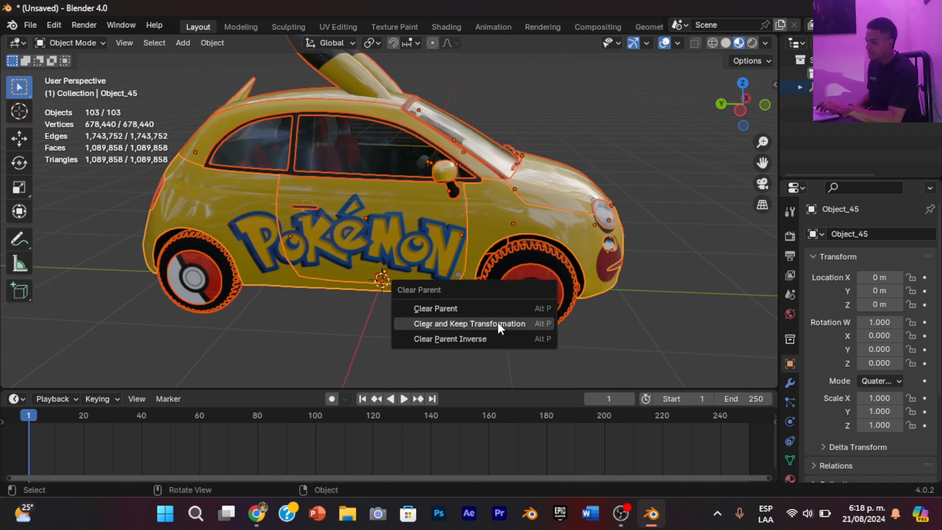
{"action": "left_click", "coordinate": [481, 327]}
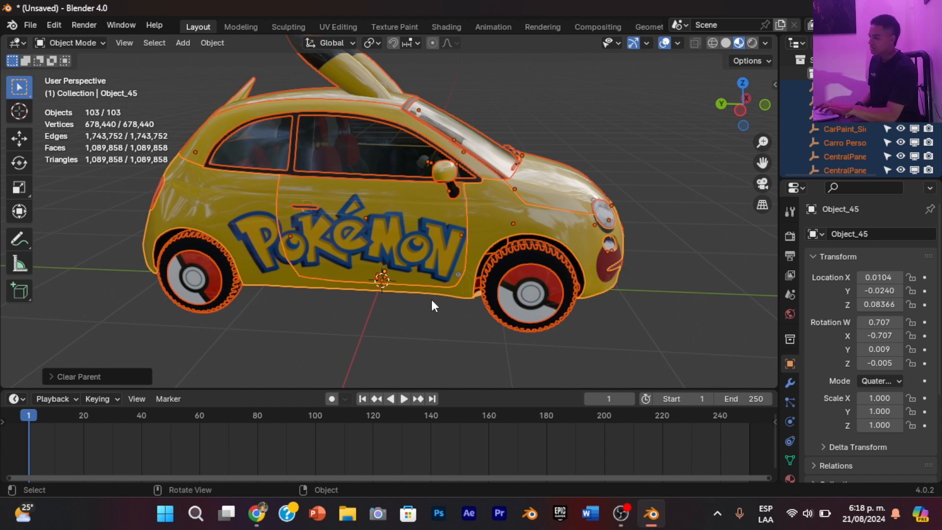
Select all objects of type Empty in the scene and delete them
{"action": "left_click", "coordinate": [152, 44]}
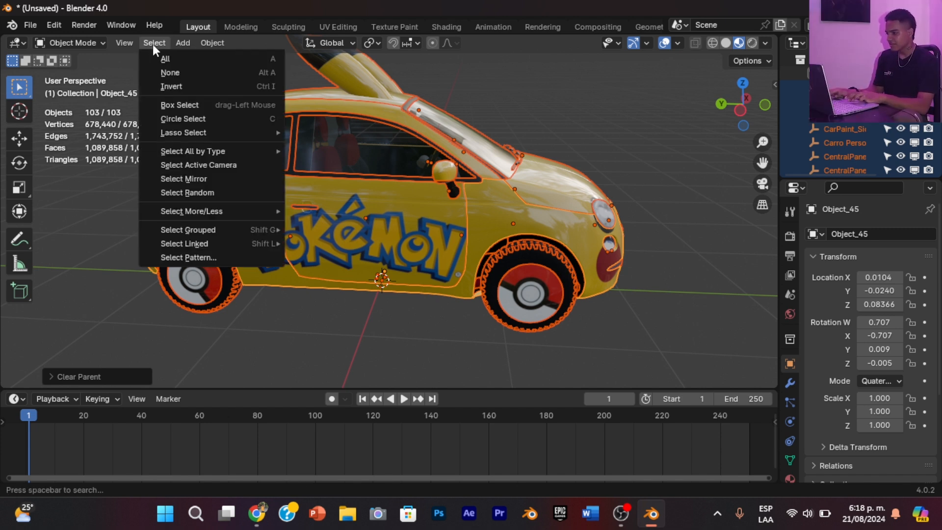
{"action": "mouse_move", "coordinate": [207, 154]}
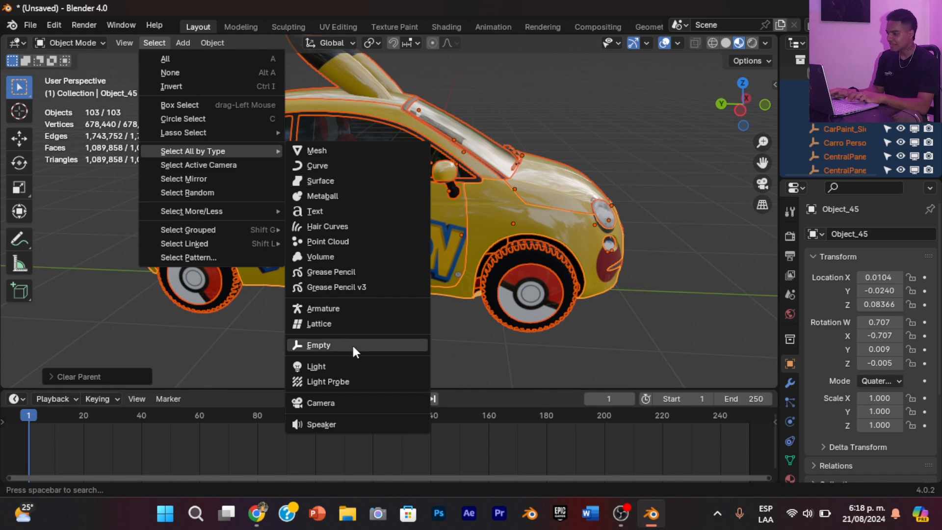
{"action": "left_click", "coordinate": [338, 348]}
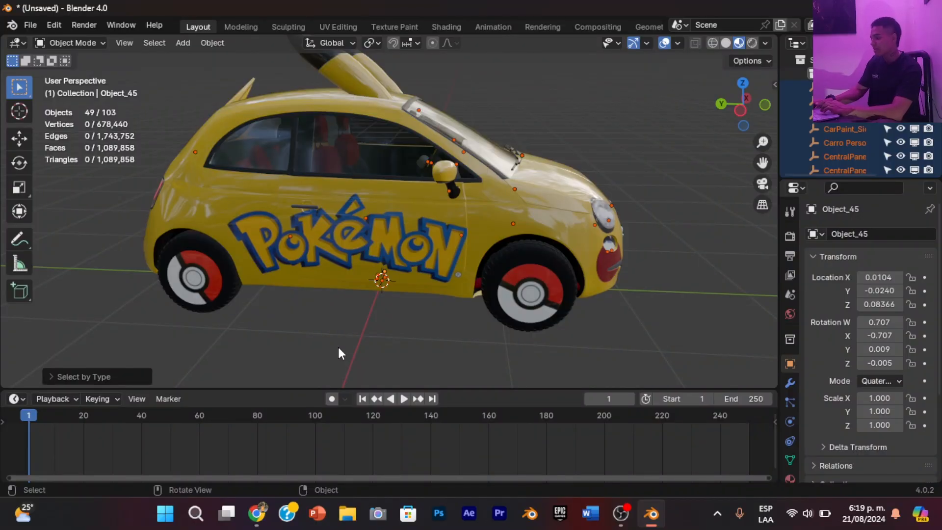
{"action": "key", "text": "x"}
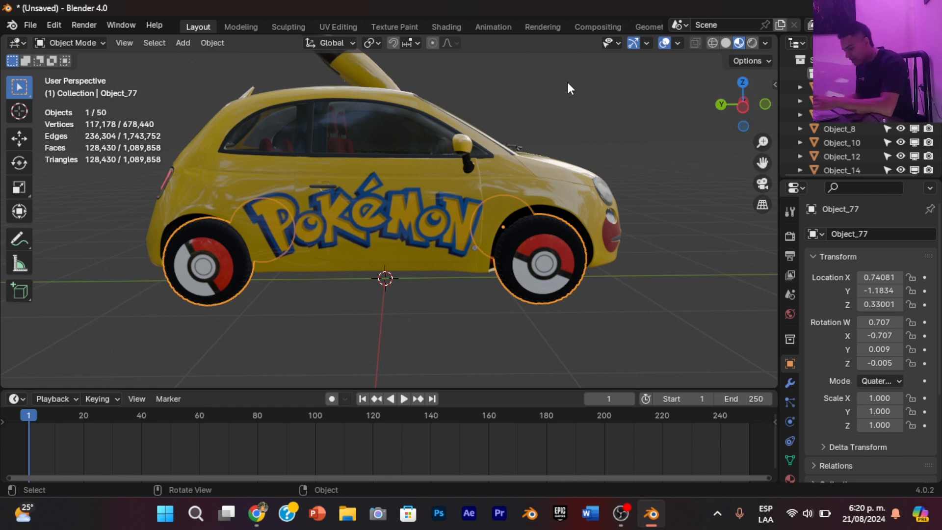
Join all of the car's body parts, excluding the wheels, into one single object
{"action": "key", "text": "ctrl+i"}
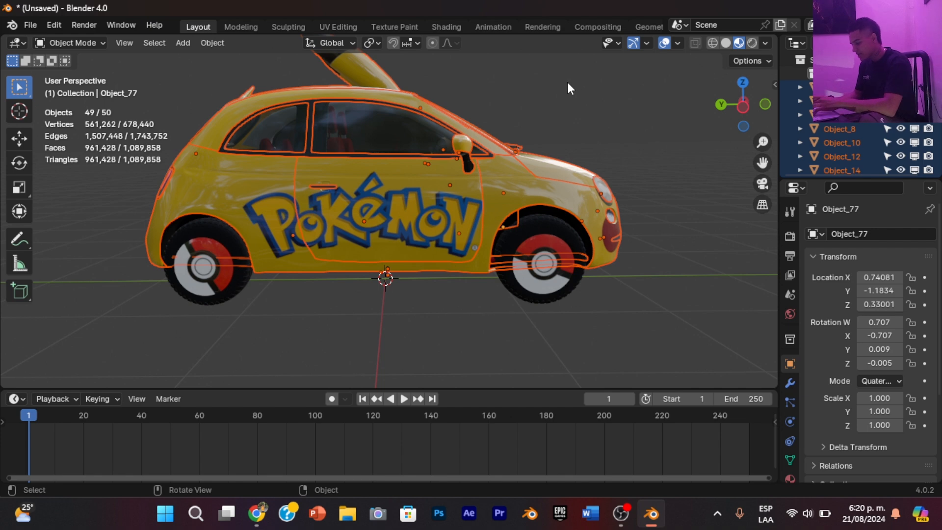
{"action": "key", "text": "ctrl+j"}
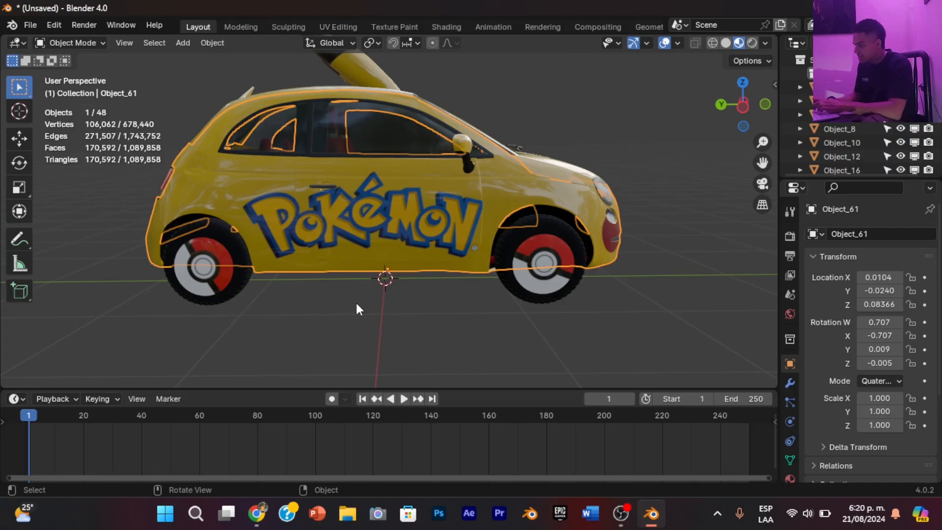
{"action": "left_click", "coordinate": [355, 301]}
{"action": "left_click", "coordinate": [330, 151]}
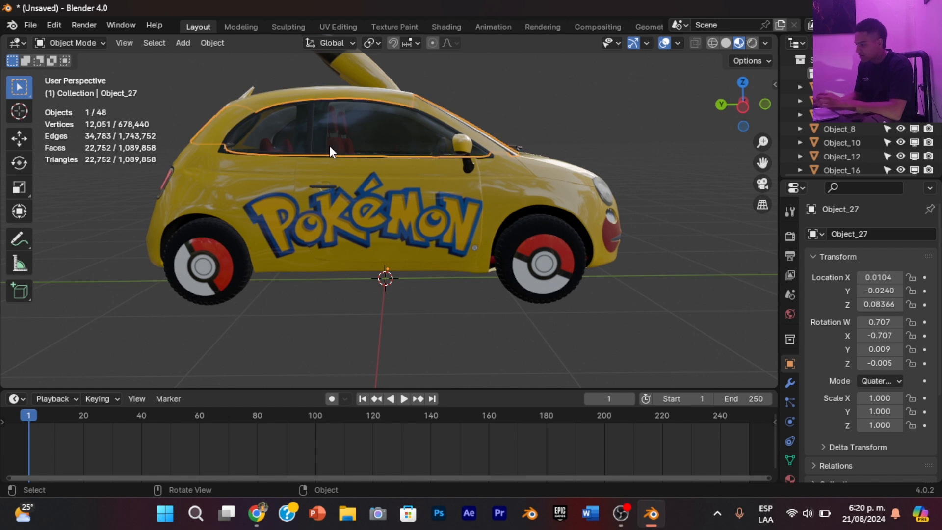
{"action": "left_click", "coordinate": [431, 176], "text": "shift"}
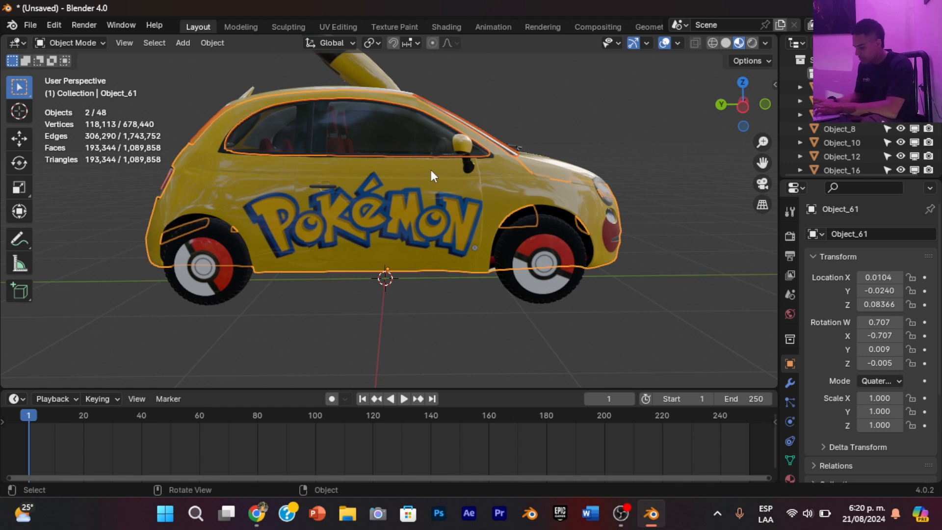
{"action": "key", "text": "Delete"}
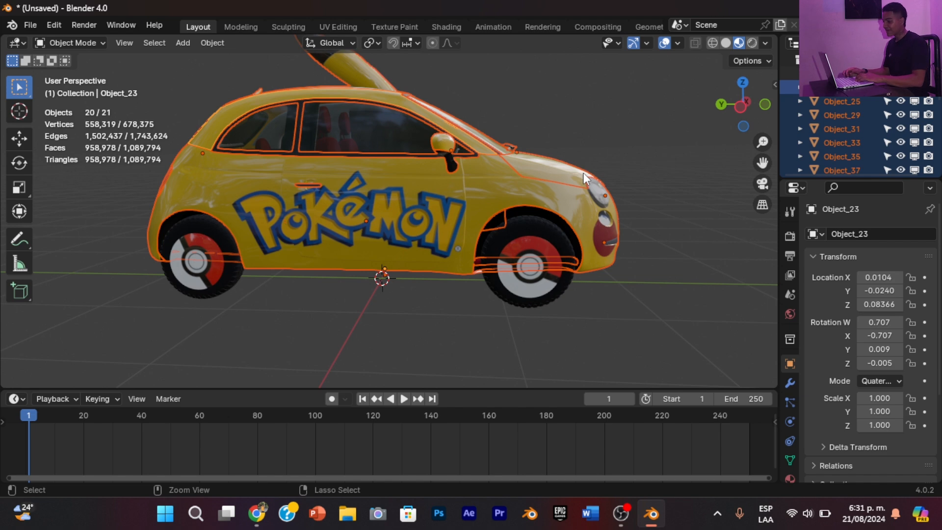
{"action": "key", "text": "ctrl+j"}
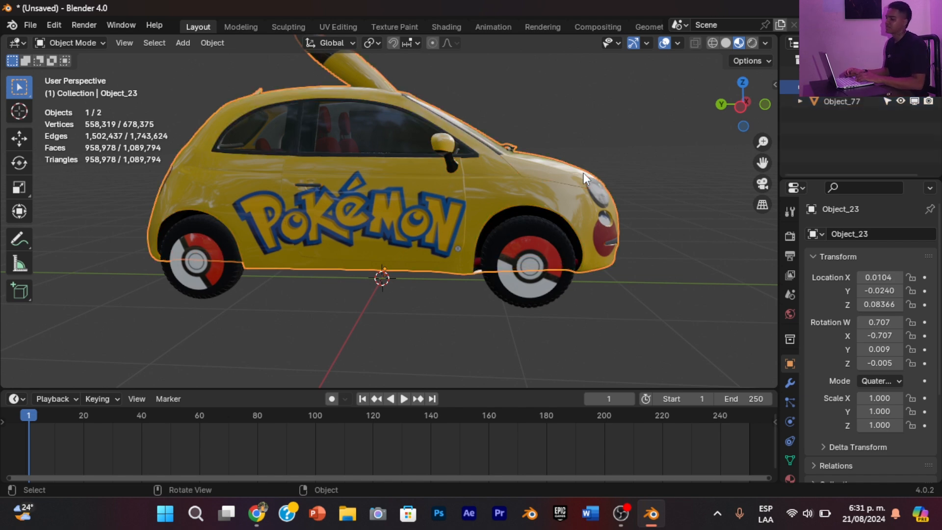
Lift the joined car body off the wheels to check that they are separate, and undo the move
{"action": "key", "text": "g"}
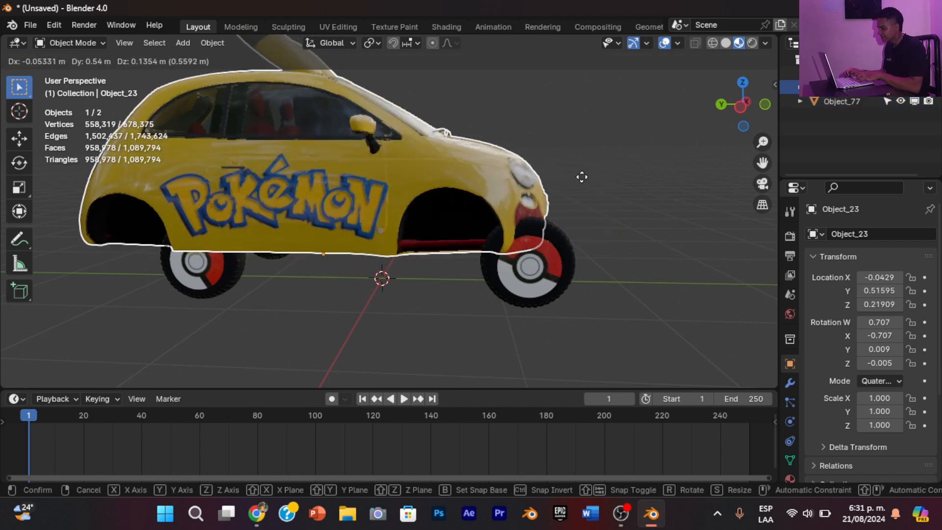
{"action": "left_click", "coordinate": [595, 131]}
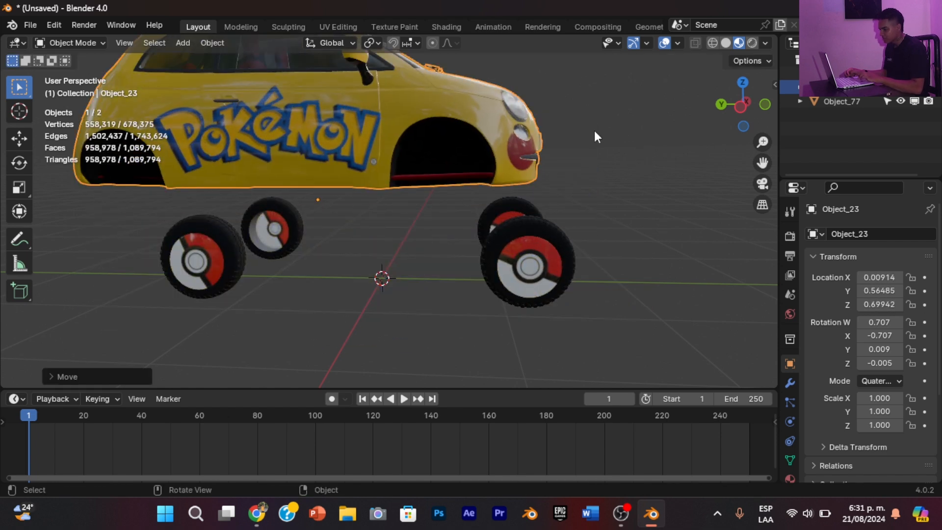
{"action": "key", "text": "ctrl+z"}
Open the combined wheels object in Edit Mode and box-select one front wheel from below the car
{"action": "left_click", "coordinate": [560, 273]}
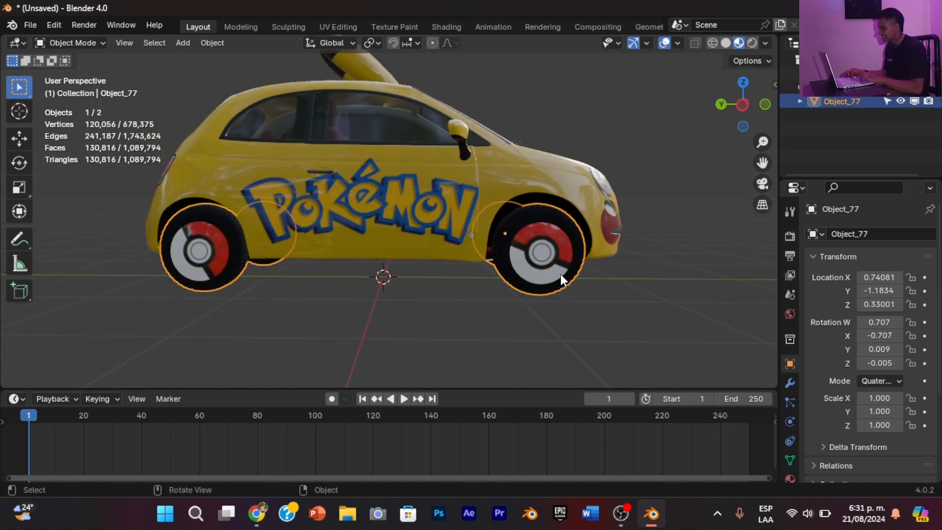
{"action": "left_click", "coordinate": [87, 46]}
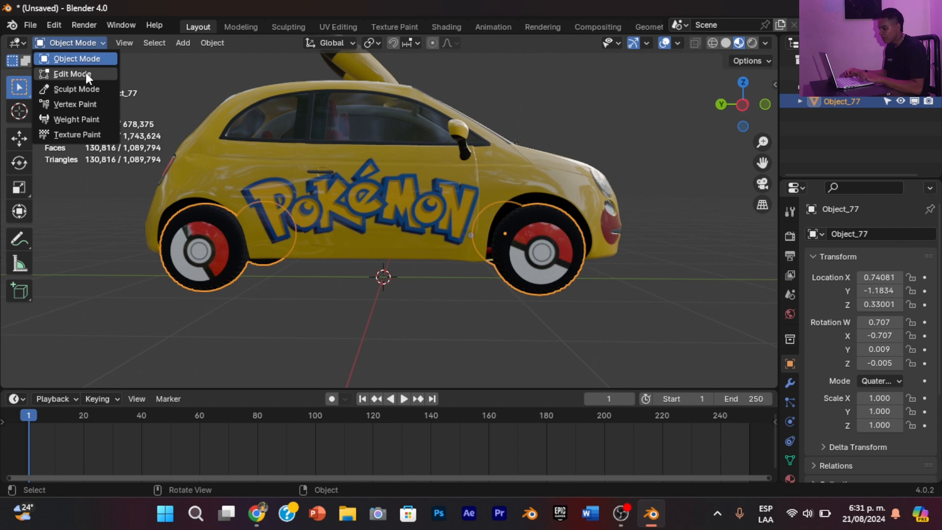
{"action": "left_click", "coordinate": [87, 72]}
{"action": "middle_click_drag", "start_coordinate": [87, 73], "coordinate": [255, 84]}
{"action": "left_click_drag", "start_coordinate": [749, 114], "coordinate": [766, 35]}
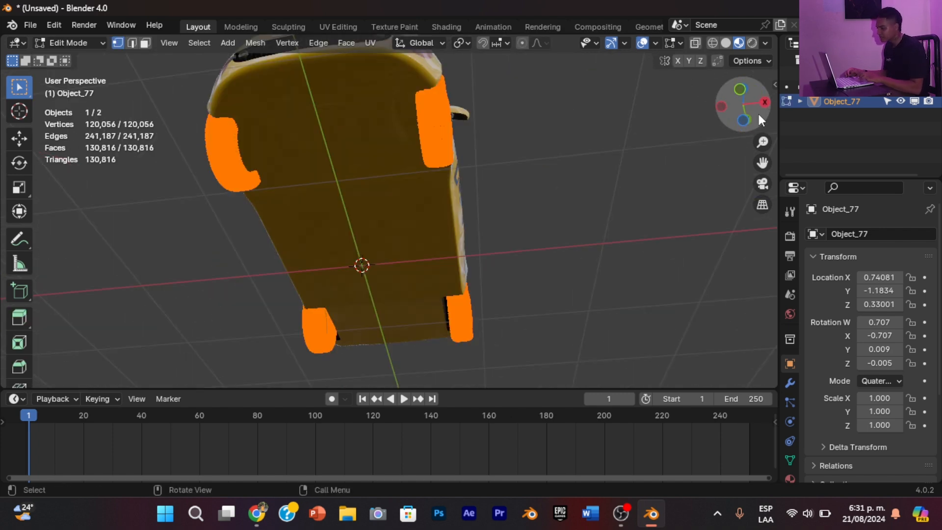
{"action": "left_click_drag", "start_coordinate": [762, 162], "coordinate": [762, 225]}
{"action": "left_click_drag", "start_coordinate": [363, 130], "coordinate": [483, 258]}
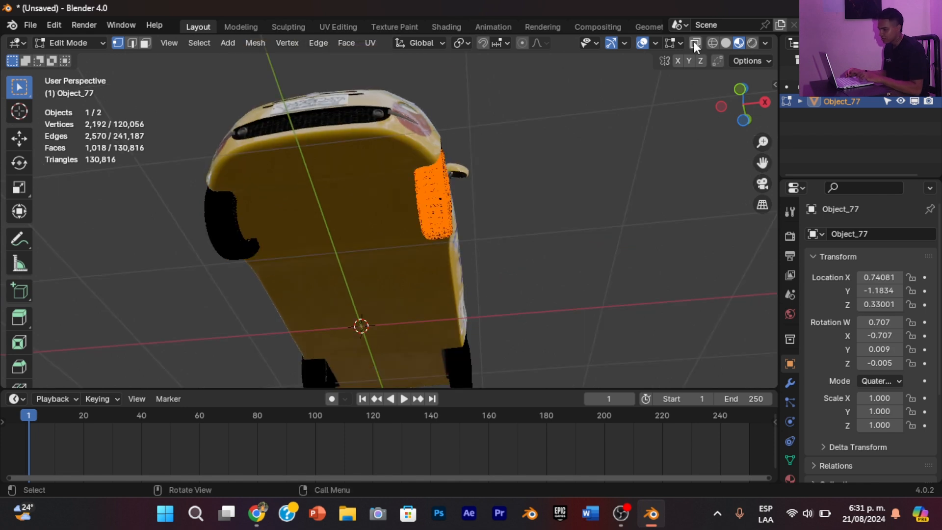
Switch to wireframe display, select every vertex of the far-side front wheel and separate the selection into its own object
{"action": "left_click", "coordinate": [714, 43]}
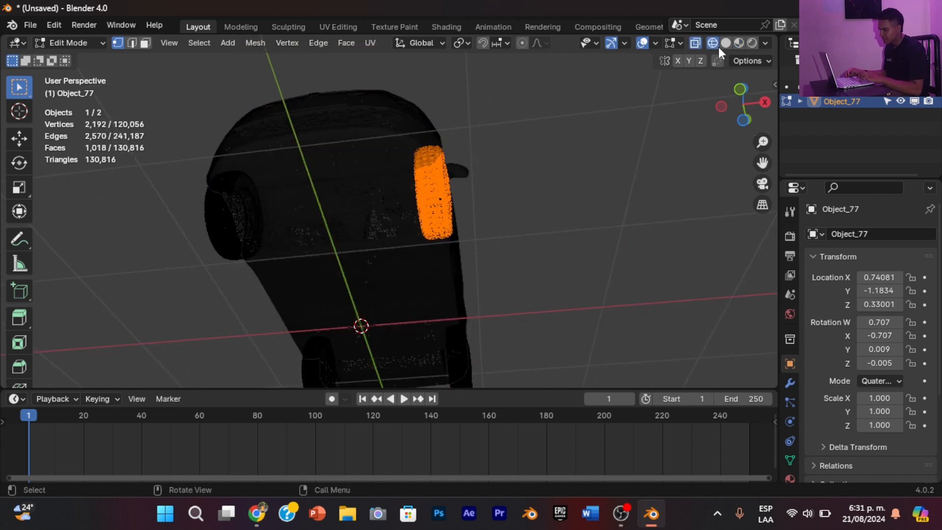
{"action": "mouse_move", "coordinate": [758, 100]}
{"action": "left_mouse_down"}
{"action": "mouse_move", "coordinate": [766, 147]}
{"action": "mouse_move", "coordinate": [765, 118]}
{"action": "mouse_move", "coordinate": [776, 133]}
{"action": "left_mouse_up"}
{"action": "left_click_drag", "start_coordinate": [462, 221], "coordinate": [525, 336]}
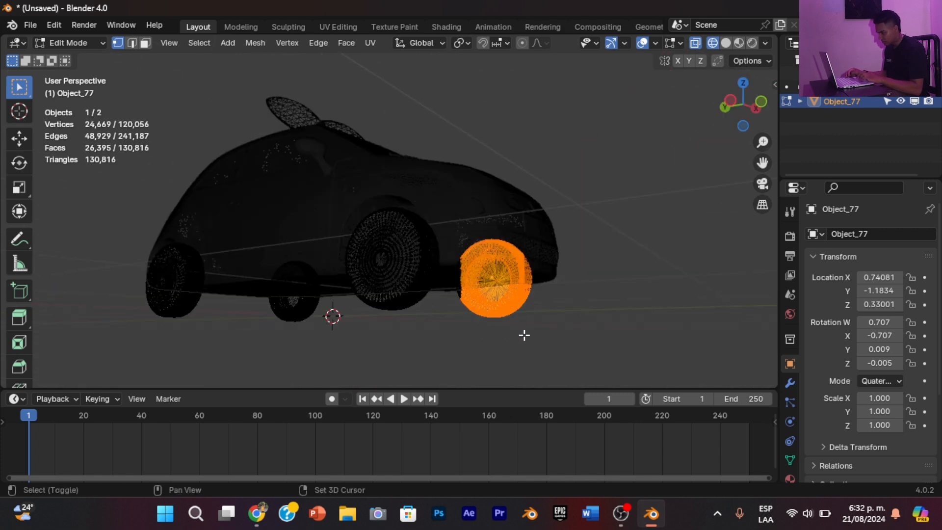
{"action": "left_click_drag", "start_coordinate": [458, 249], "coordinate": [490, 318], "text": "shift"}
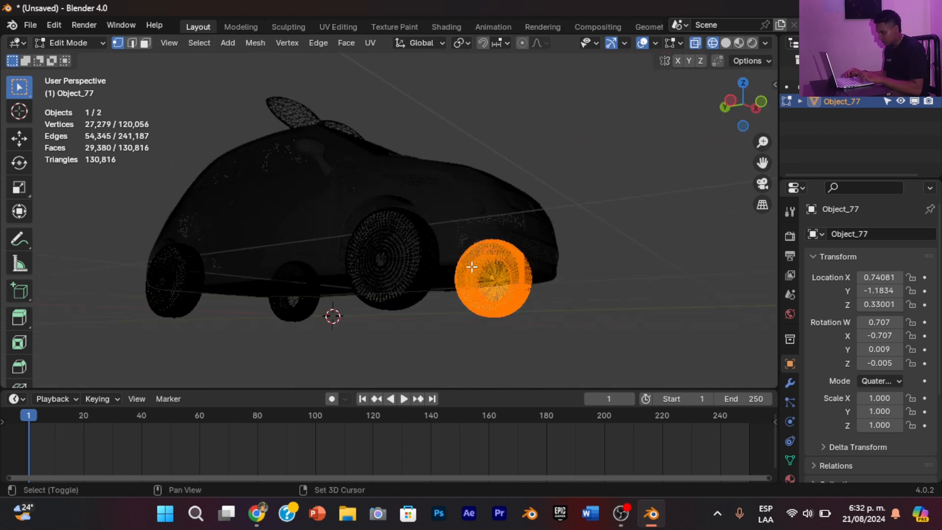
{"action": "left_click_drag", "start_coordinate": [458, 248], "coordinate": [547, 349], "text": "shift"}
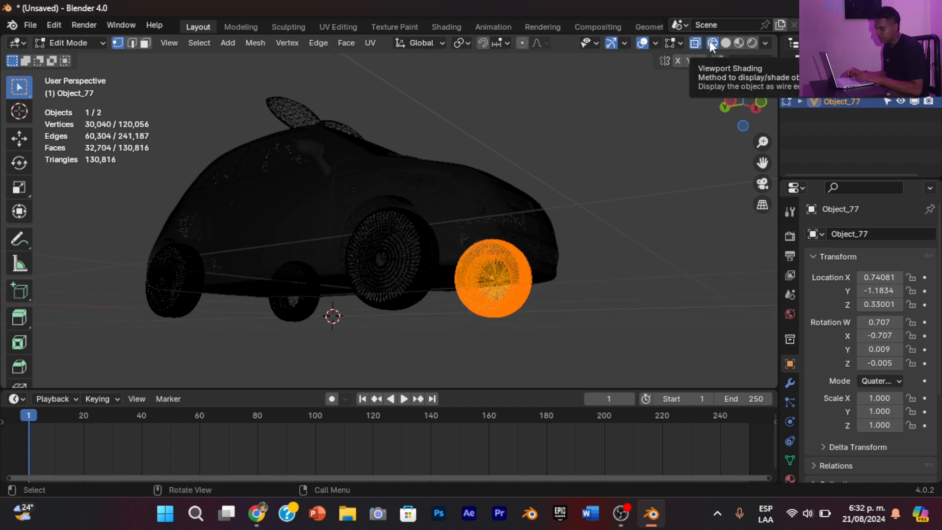
{"action": "mouse_move", "coordinate": [737, 113]}
{"action": "left_mouse_down"}
{"action": "mouse_move", "coordinate": [684, 183]}
{"action": "mouse_move", "coordinate": [473, 171]}
{"action": "mouse_move", "coordinate": [522, 194]}
{"action": "left_mouse_up"}
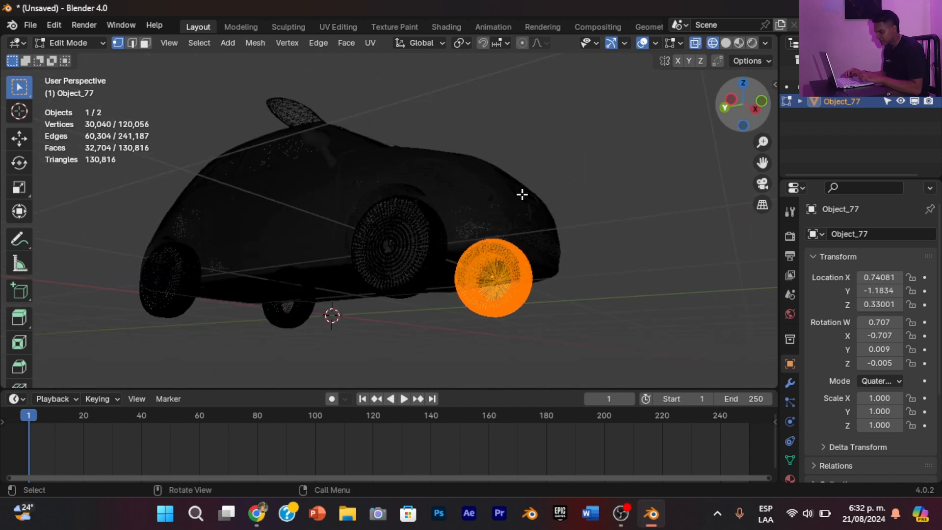
{"action": "left_click_drag", "start_coordinate": [456, 231], "coordinate": [552, 325]}
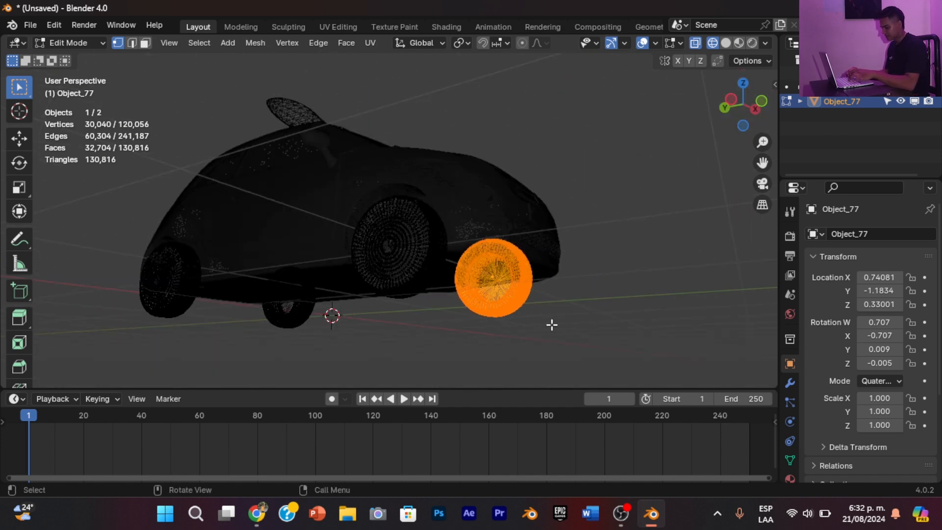
{"action": "key", "text": "p"}
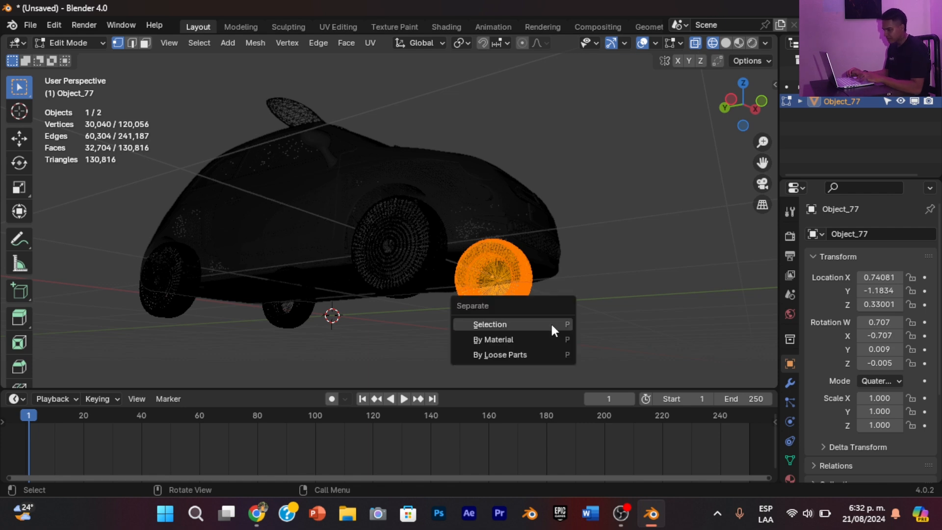
{"action": "left_click", "coordinate": [525, 325]}
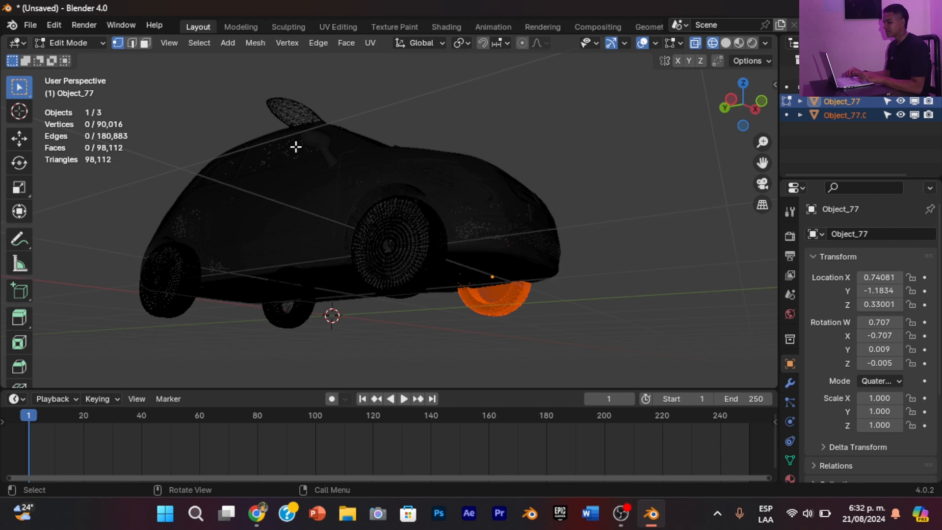
Return to Object Mode and select the object that holds the remaining three wheels
{"action": "mouse_move", "coordinate": [754, 116]}
{"action": "left_mouse_down"}
{"action": "mouse_move", "coordinate": [706, 134]}
{"action": "mouse_move", "coordinate": [736, 93]}
{"action": "mouse_move", "coordinate": [758, 99]}
{"action": "mouse_move", "coordinate": [745, 111]}
{"action": "left_mouse_up"}
{"action": "left_click", "coordinate": [76, 39]}
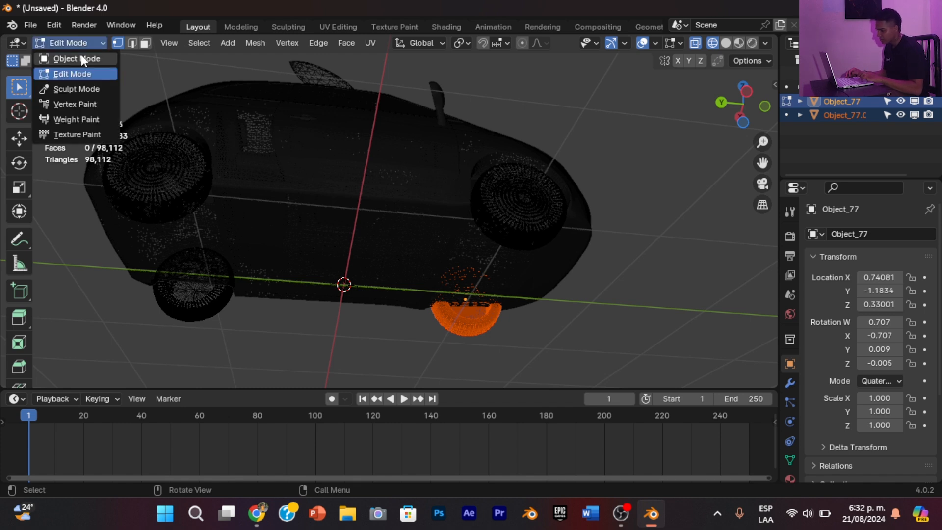
{"action": "left_click", "coordinate": [81, 55]}
{"action": "left_click", "coordinate": [484, 314]}
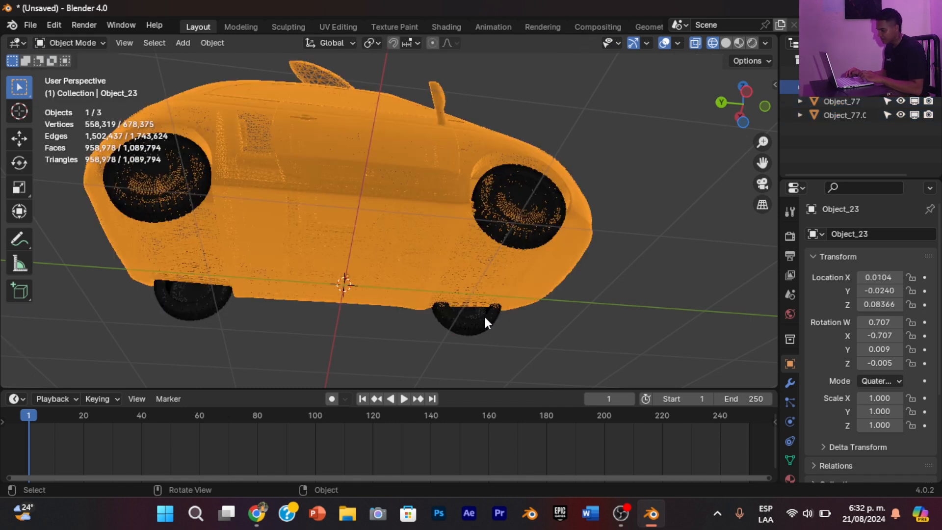
{"action": "key", "text": "alt+a"}
{"action": "left_click", "coordinate": [169, 205]}
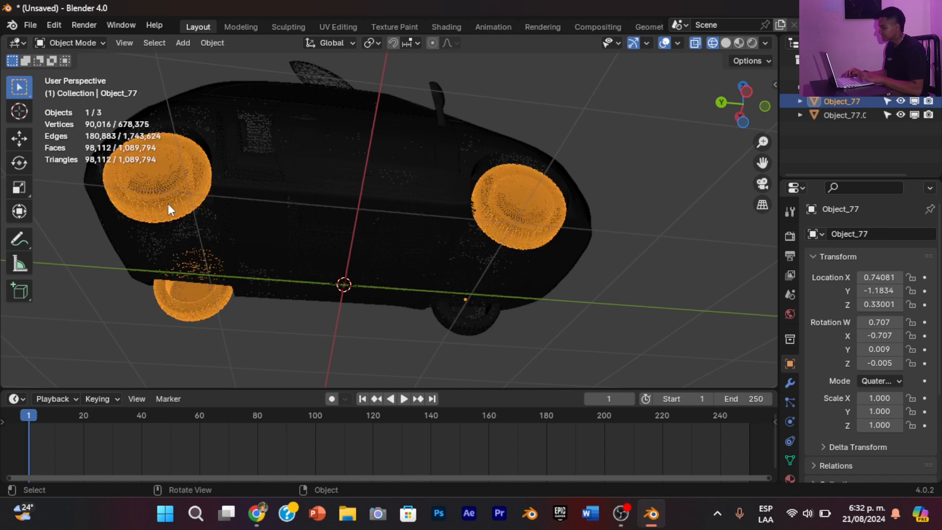
In Edit Mode, select all vertices of the far-side rear wheel and separate the selection into its own object
{"action": "left_click", "coordinate": [73, 42]}
{"action": "left_click", "coordinate": [74, 74]}
{"action": "left_click_drag", "start_coordinate": [729, 121], "coordinate": [710, 126]}
{"action": "left_click_drag", "start_coordinate": [169, 256], "coordinate": [239, 330]}
{"action": "left_click_drag", "start_coordinate": [156, 256], "coordinate": [242, 338], "text": "shift"}
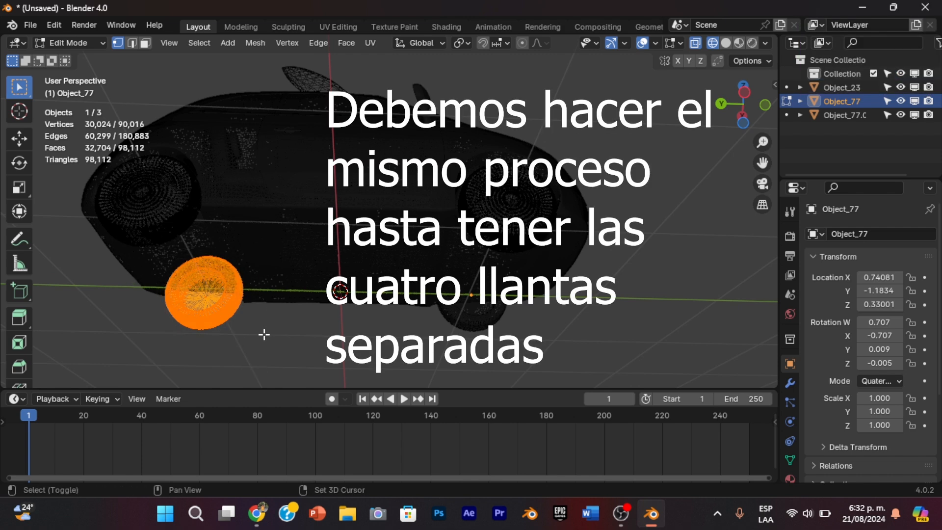
{"action": "key", "text": "p"}
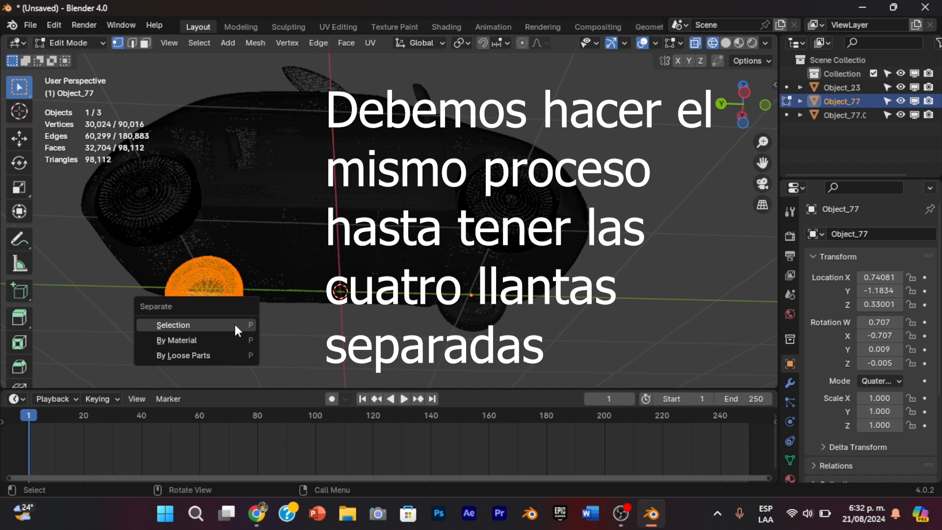
{"action": "left_click", "coordinate": [204, 323]}
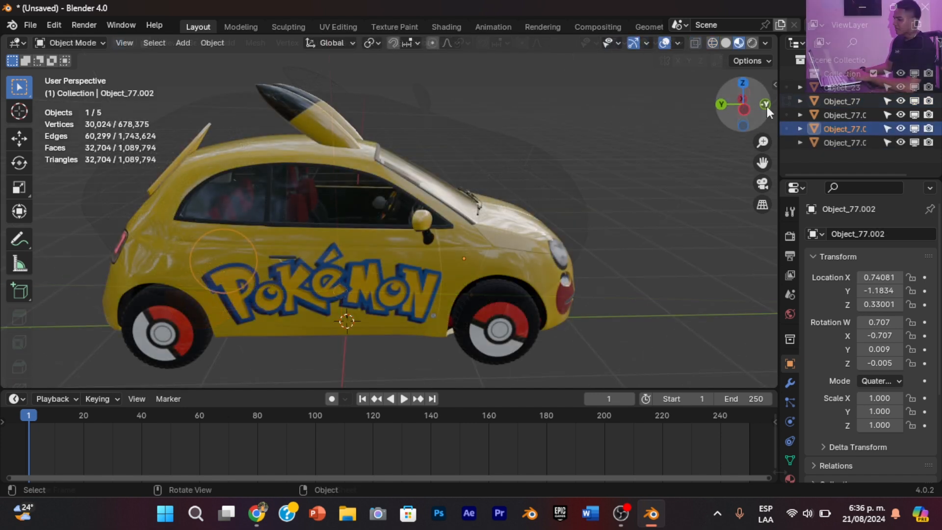
From the front view, rotate all car objects about 90 degrees around the Z axis so the car faces positive X
{"action": "mouse_move", "coordinate": [759, 105]}
{"action": "left_mouse_down"}
{"action": "mouse_move", "coordinate": [733, 92]}
{"action": "mouse_move", "coordinate": [758, 94]}
{"action": "left_mouse_up"}
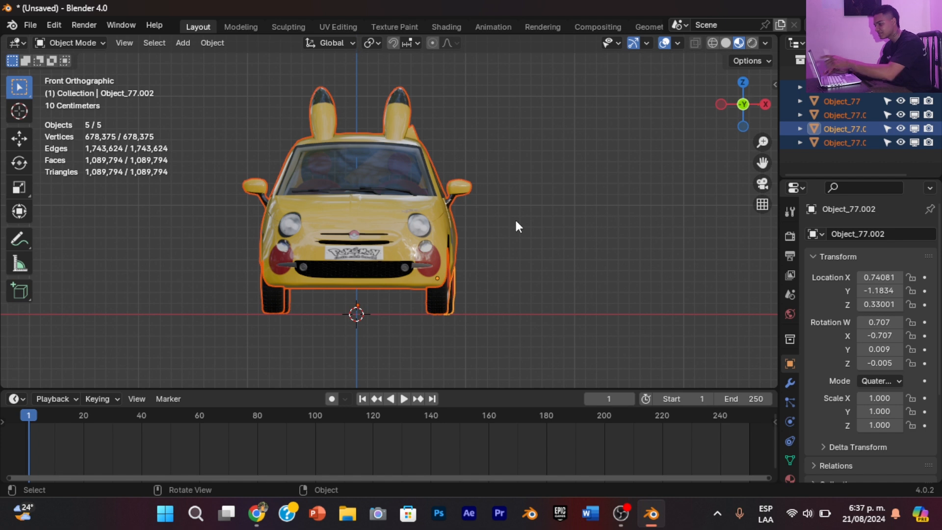
{"action": "left_click", "coordinate": [22, 216]}
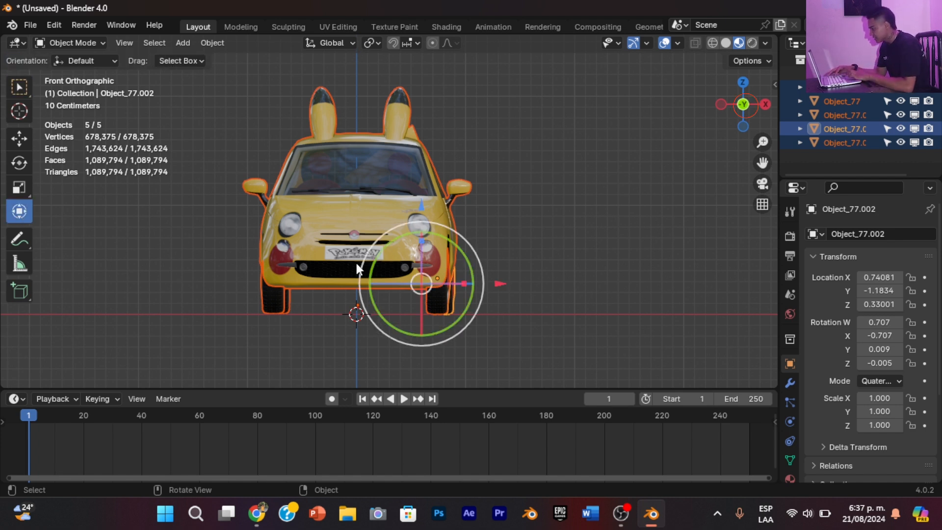
{"action": "left_click_drag", "start_coordinate": [389, 282], "coordinate": [421, 279]}
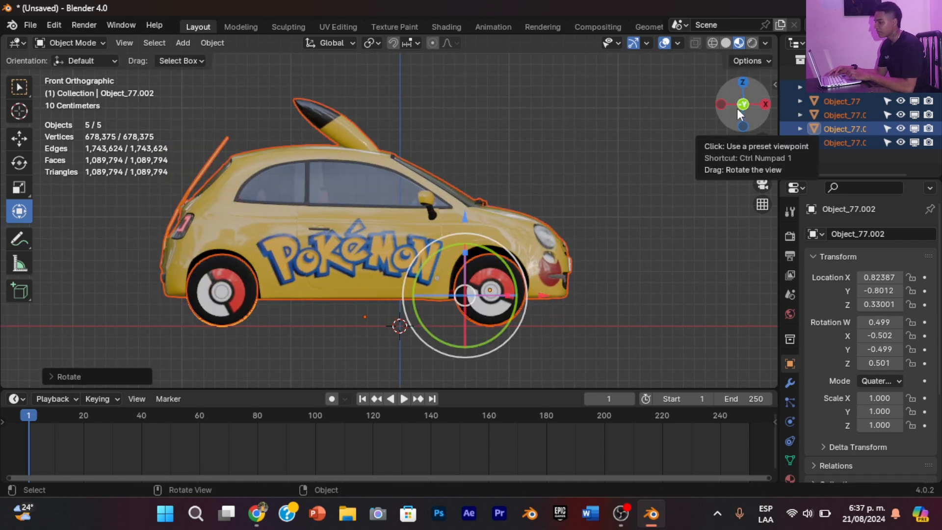
{"action": "mouse_move", "coordinate": [737, 108]}
{"action": "left_mouse_down"}
{"action": "mouse_move", "coordinate": [682, 119]}
{"action": "mouse_move", "coordinate": [735, 108]}
{"action": "left_mouse_up"}
Select all the car objects and add an RBC rig of type Car
{"action": "scroll", "coordinate": [642, 151], "scroll_direction": "down", "scroll_amount": 4}
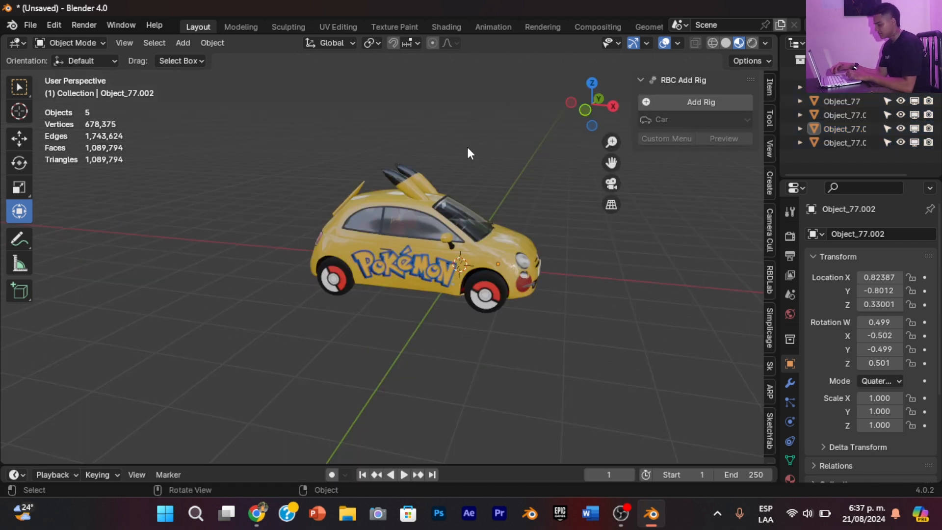
{"action": "key", "text": "a"}
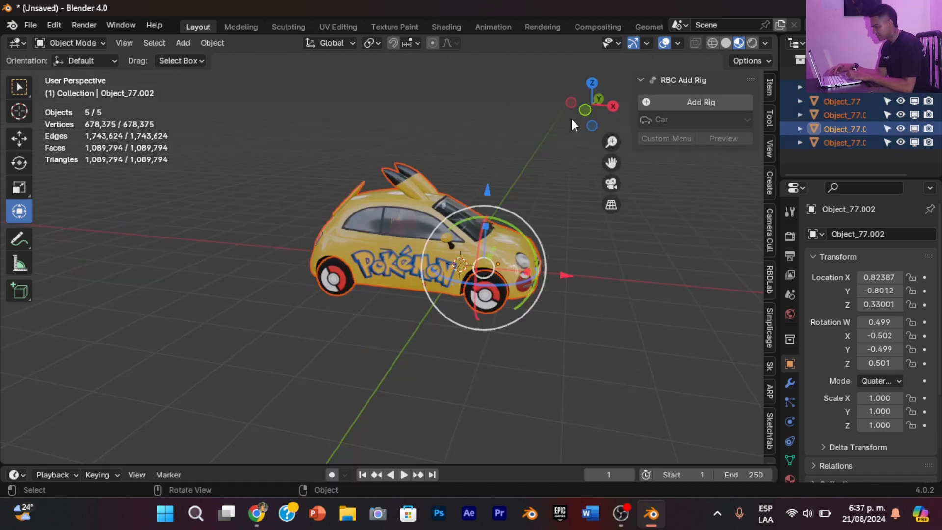
{"action": "left_click", "coordinate": [668, 102]}
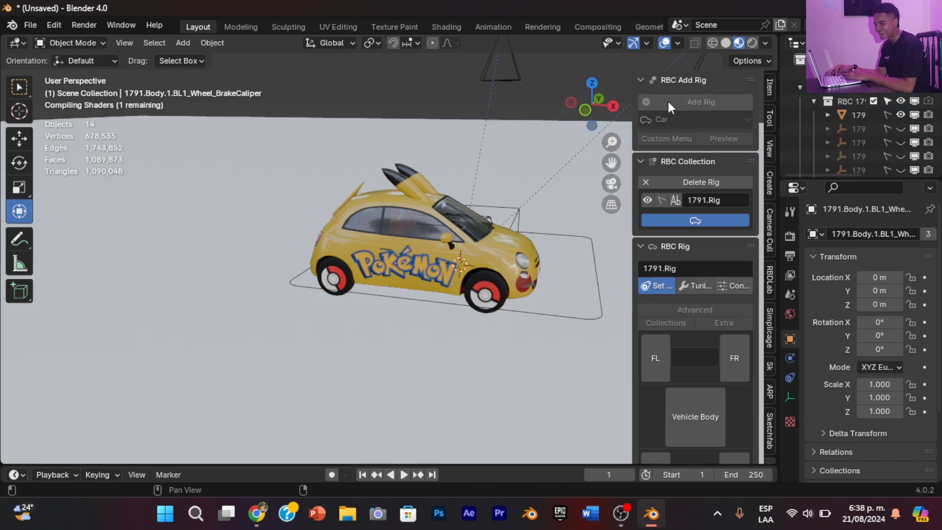
Select all the car objects and move them about 1.5 m along the Y axis to centre them on the rig outline
{"action": "left_click_drag", "start_coordinate": [592, 104], "coordinate": [702, 125]}
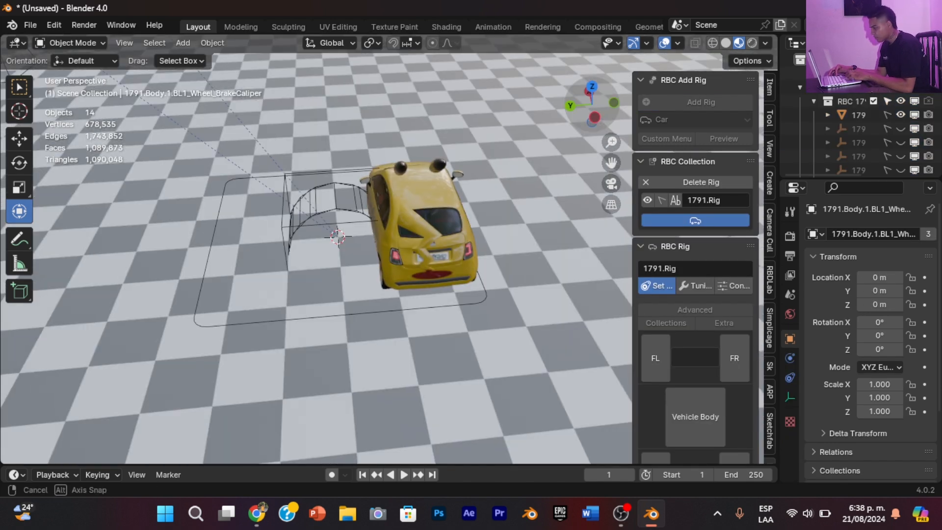
{"action": "key", "text": "a"}
{"action": "key", "text": "g"}
{"action": "key", "text": "x"}
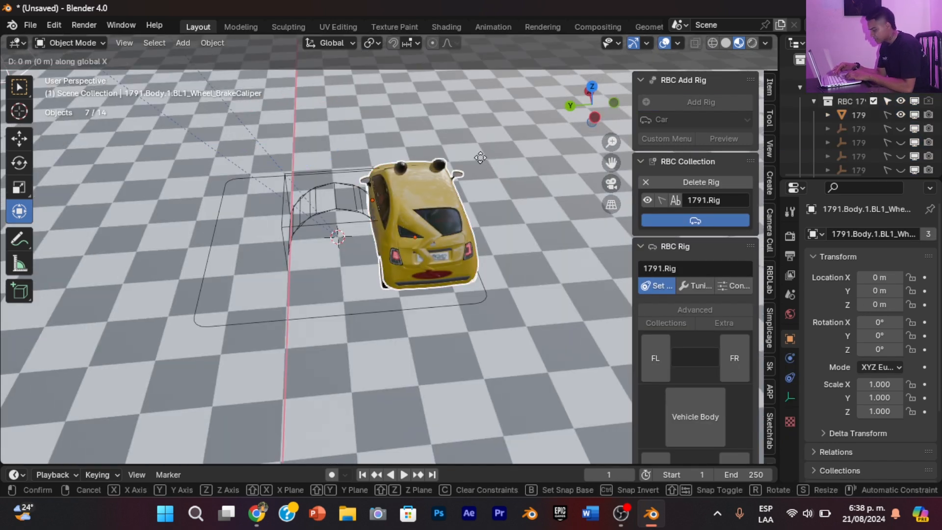
{"action": "key", "text": "y"}
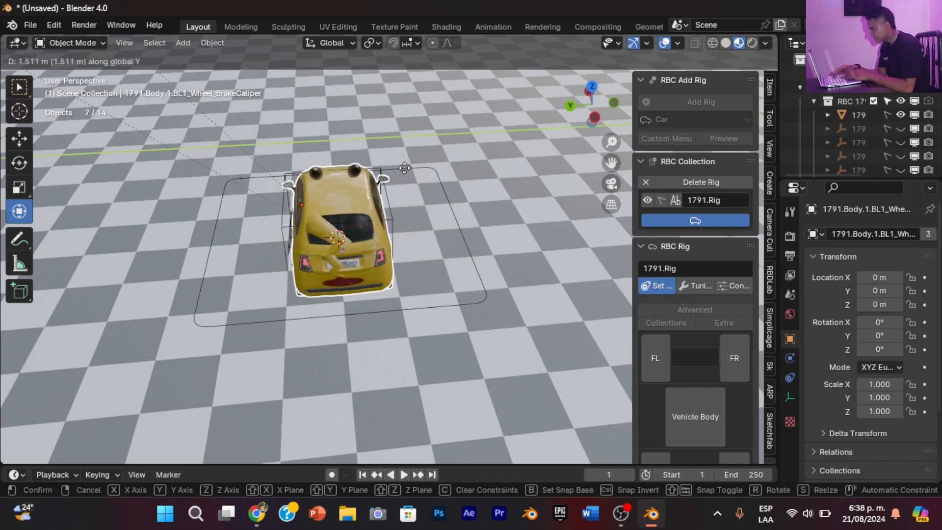
{"action": "left_click", "coordinate": [402, 167]}
{"action": "middle_click_drag", "start_coordinate": [402, 167], "coordinate": [582, 110]}
{"action": "scroll", "coordinate": [555, 153], "scroll_direction": "up", "scroll_amount": 3}
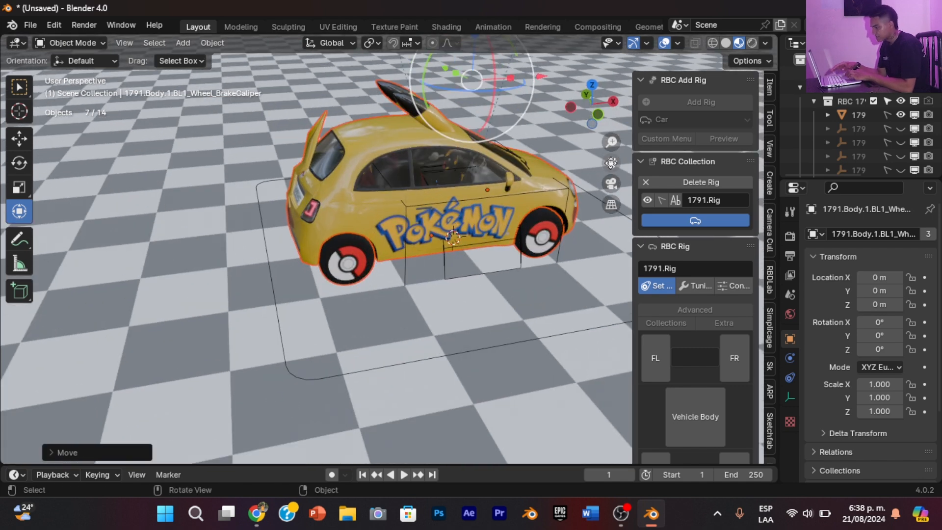
Deselect everything, select the front-left wheel and assign it to the rig's FL slot
{"action": "middle_click_drag", "start_coordinate": [567, 152], "coordinate": [506, 142], "text": "shift"}
{"action": "left_click_drag", "start_coordinate": [758, 255], "coordinate": [759, 299]}
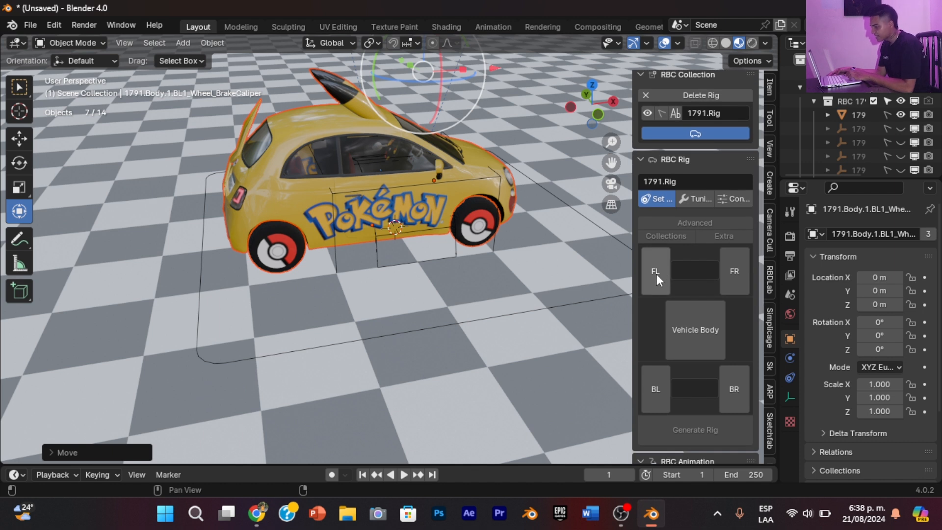
{"action": "left_click", "coordinate": [549, 179]}
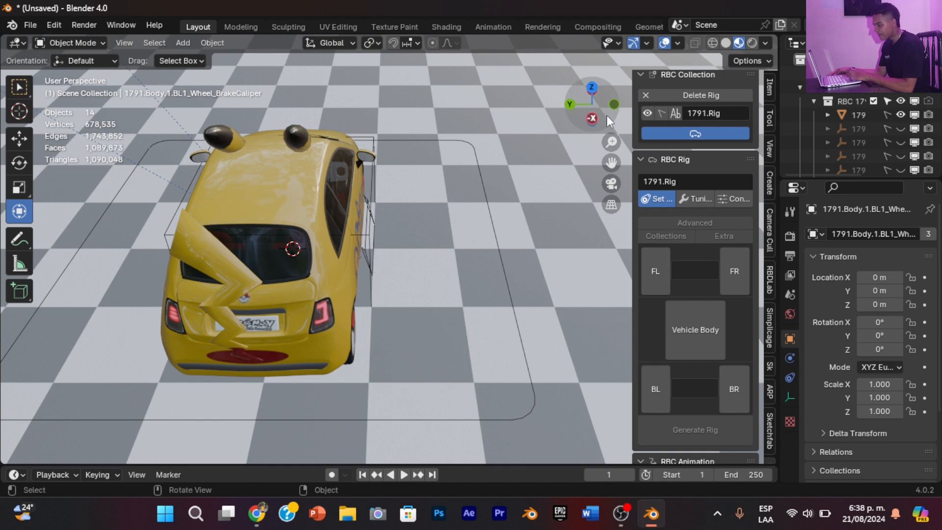
{"action": "left_click_drag", "start_coordinate": [607, 116], "coordinate": [196, 223]}
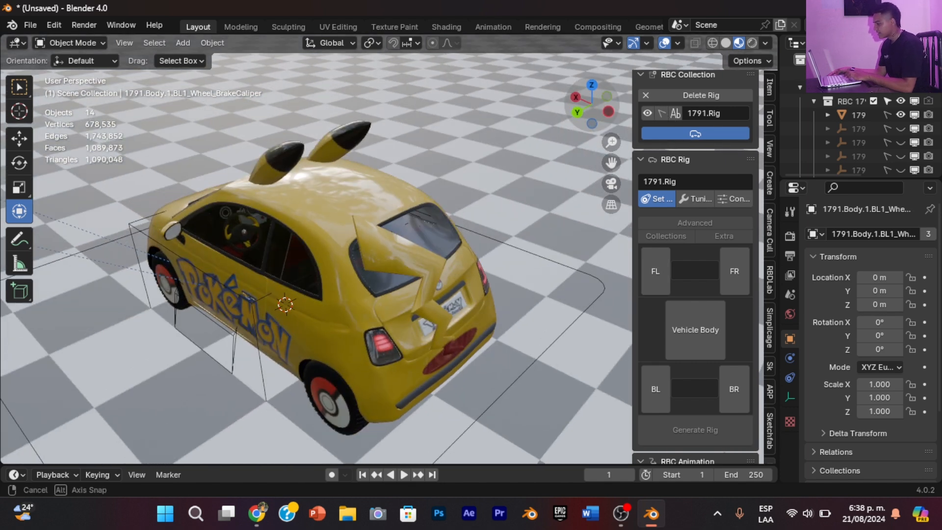
{"action": "left_click", "coordinate": [168, 288]}
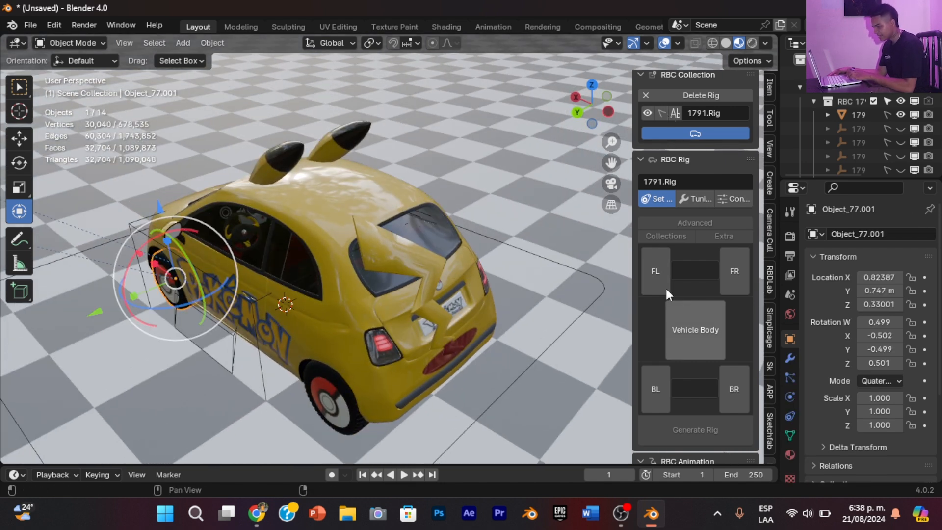
{"action": "left_click", "coordinate": [654, 271]}
Select the front-right wheel and assign it to the rig's FR slot
{"action": "left_click_drag", "start_coordinate": [581, 118], "coordinate": [550, 146]}
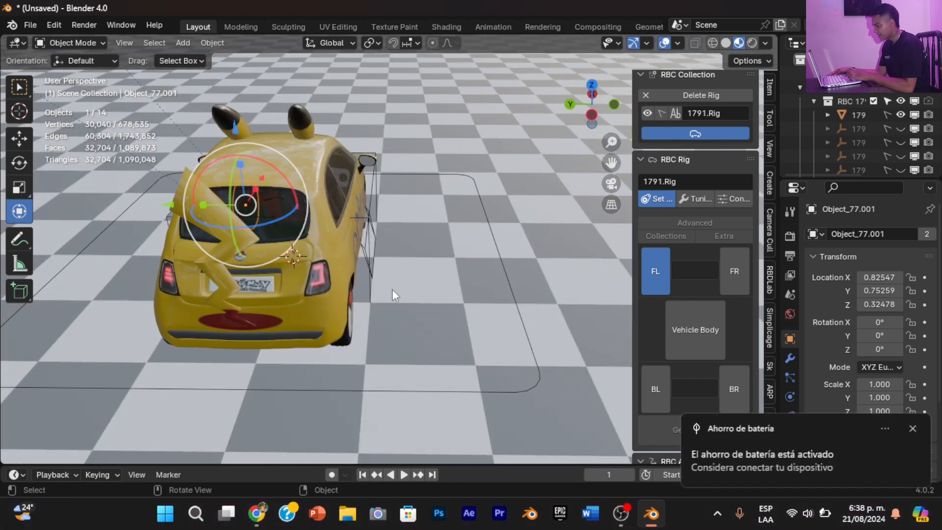
{"action": "left_click_drag", "start_coordinate": [606, 112], "coordinate": [473, 190]}
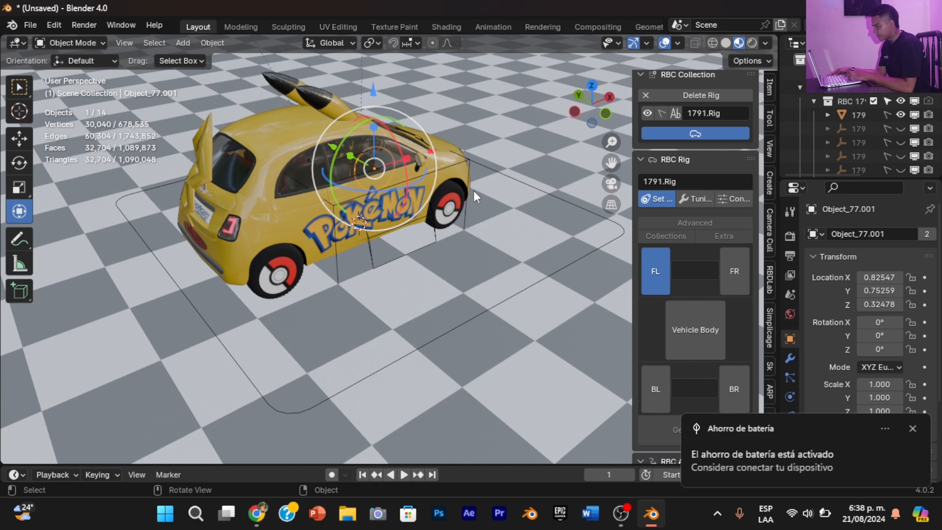
{"action": "left_click", "coordinate": [440, 202]}
{"action": "left_click", "coordinate": [742, 275]}
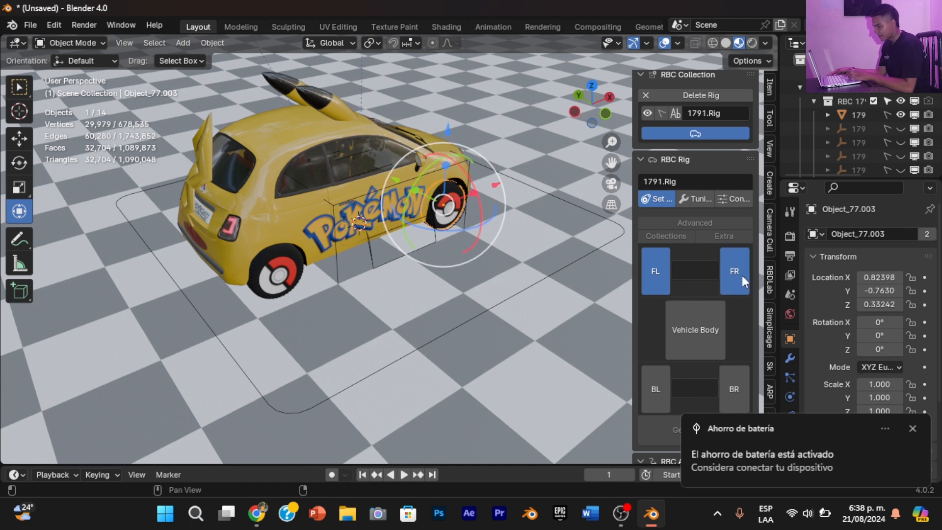
Select the rear-left wheel and assign it to the rig's BL slot
{"action": "left_click_drag", "start_coordinate": [581, 113], "coordinate": [649, 100]}
{"action": "left_click_drag", "start_coordinate": [586, 109], "coordinate": [663, 82]}
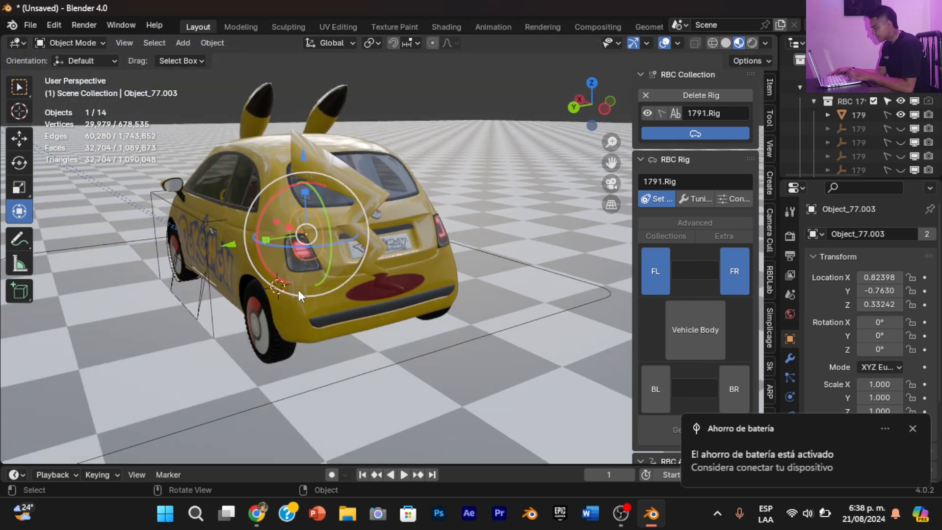
{"action": "left_click", "coordinate": [259, 338]}
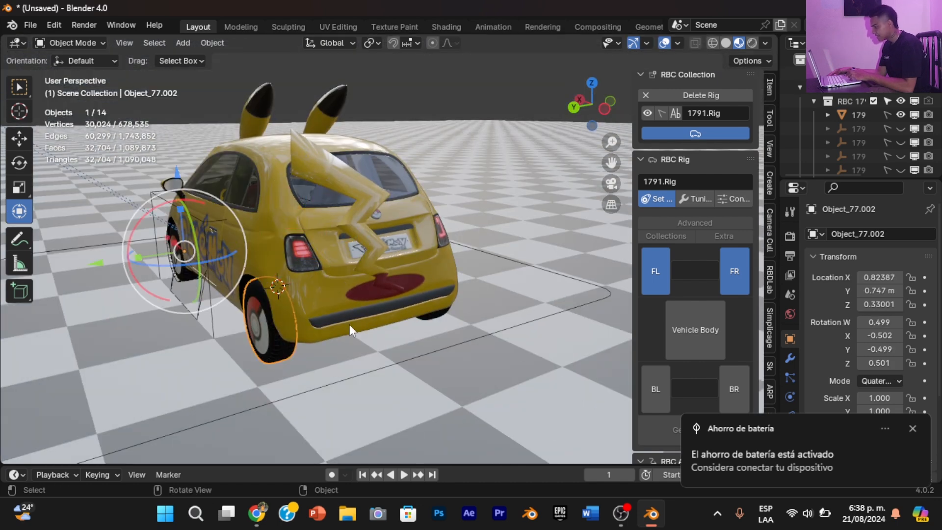
{"action": "left_click", "coordinate": [653, 396]}
Select the rear-right wheel, assign it to the rig's BR slot and dismiss the battery notification
{"action": "left_click_drag", "start_coordinate": [595, 101], "coordinate": [549, 95]}
{"action": "left_click", "coordinate": [342, 293]}
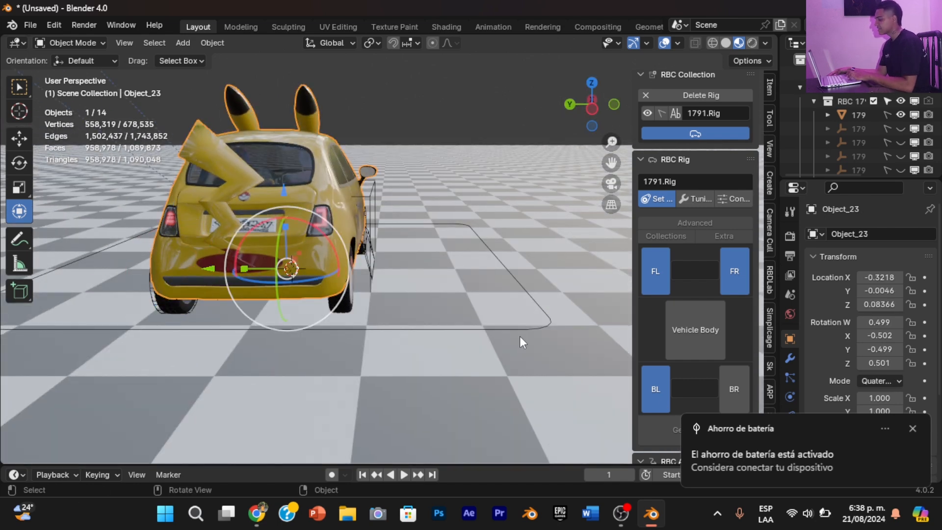
{"action": "left_click", "coordinate": [693, 333]}
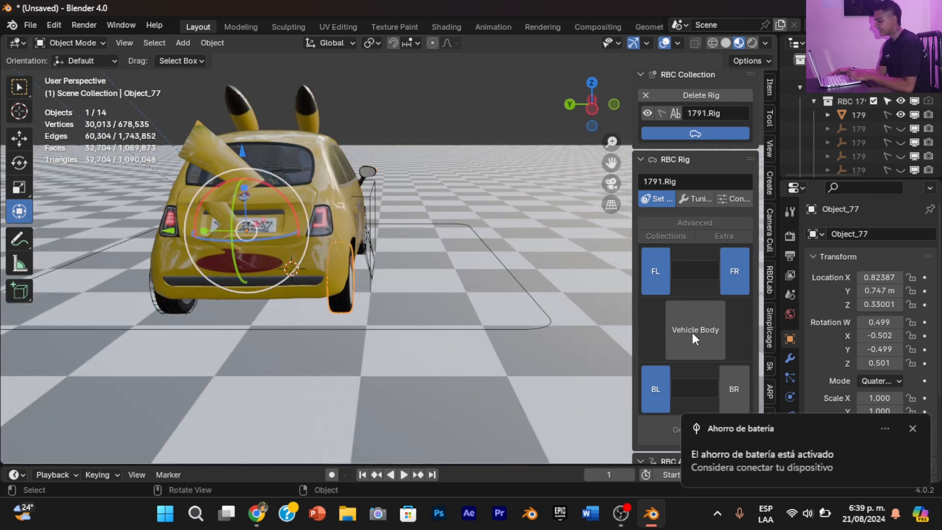
{"action": "left_click", "coordinate": [741, 387]}
{"action": "left_click", "coordinate": [913, 430]}
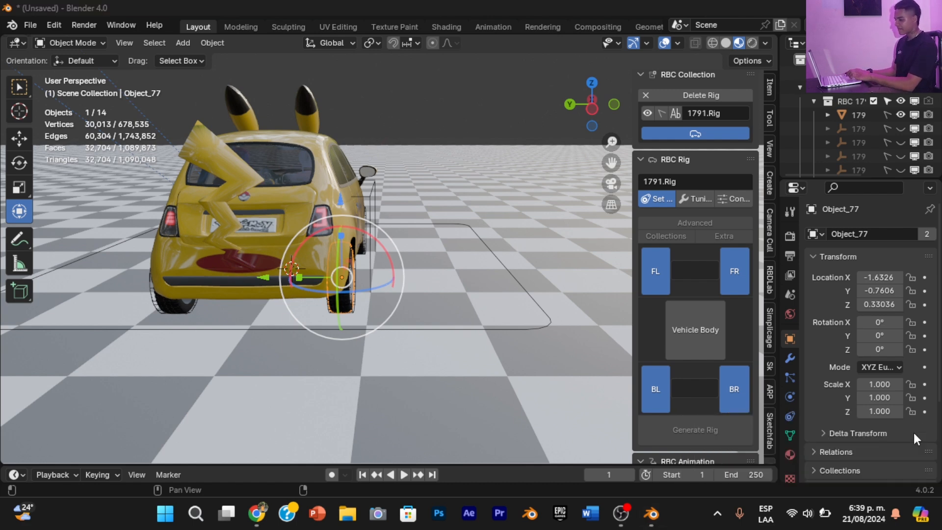
Assign the car body as the rig's Vehicle Body and generate the rig
{"action": "left_click_drag", "start_coordinate": [593, 101], "coordinate": [370, 134]}
{"action": "left_click", "coordinate": [368, 137]}
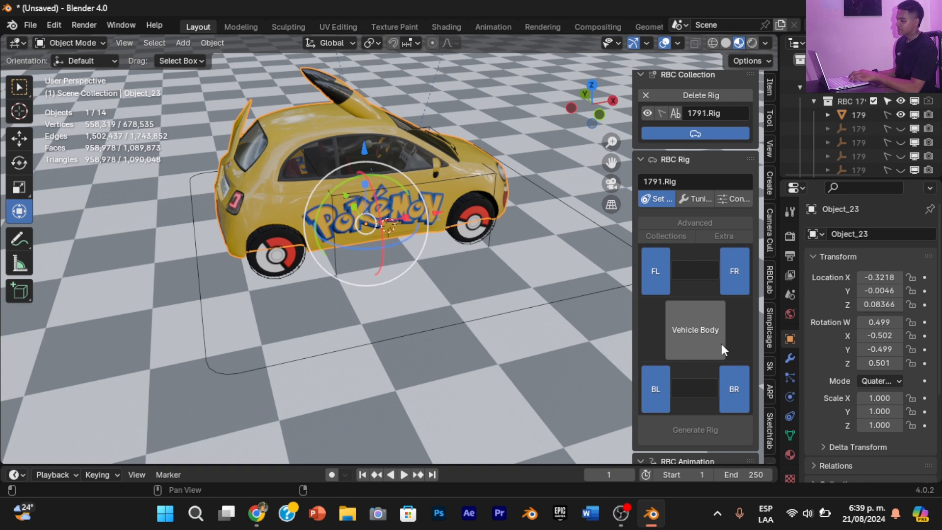
{"action": "left_click", "coordinate": [676, 305]}
{"action": "scroll", "coordinate": [760, 349], "scroll_direction": "down", "scroll_amount": 5}
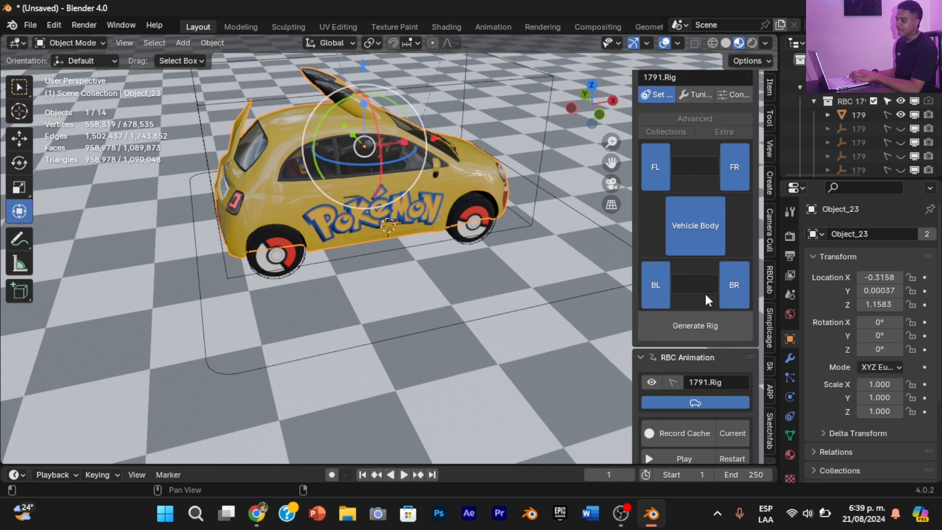
{"action": "left_click", "coordinate": [693, 328]}
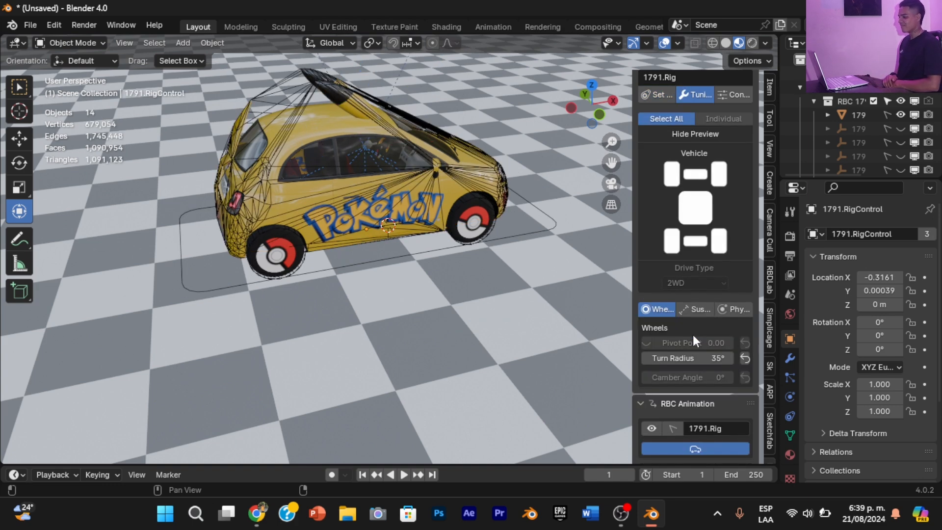
In the rig's driving controls, set Drive to 5.76 and Steering to 0
{"action": "scroll", "coordinate": [693, 342], "scroll_direction": "up", "scroll_amount": 2}
{"action": "mouse_move", "coordinate": [762, 254]}
{"action": "left_mouse_down"}
{"action": "mouse_move", "coordinate": [759, 349]}
{"action": "mouse_move", "coordinate": [752, 270]}
{"action": "mouse_move", "coordinate": [764, 269]}
{"action": "mouse_move", "coordinate": [768, 397]}
{"action": "mouse_move", "coordinate": [770, 252]}
{"action": "mouse_move", "coordinate": [758, 262]}
{"action": "left_mouse_up"}
{"action": "left_click", "coordinate": [730, 218]}
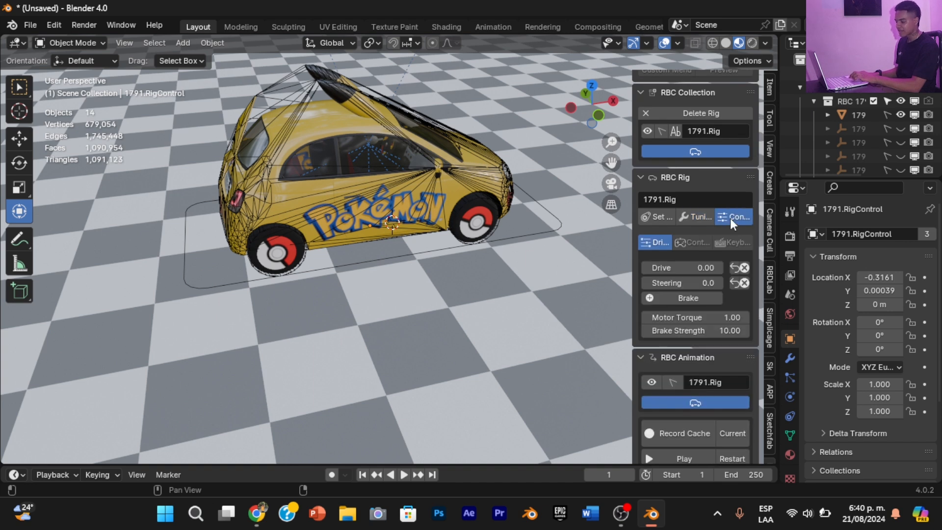
{"action": "left_click_drag", "start_coordinate": [761, 223], "coordinate": [764, 285]}
{"action": "left_click", "coordinate": [671, 181]}
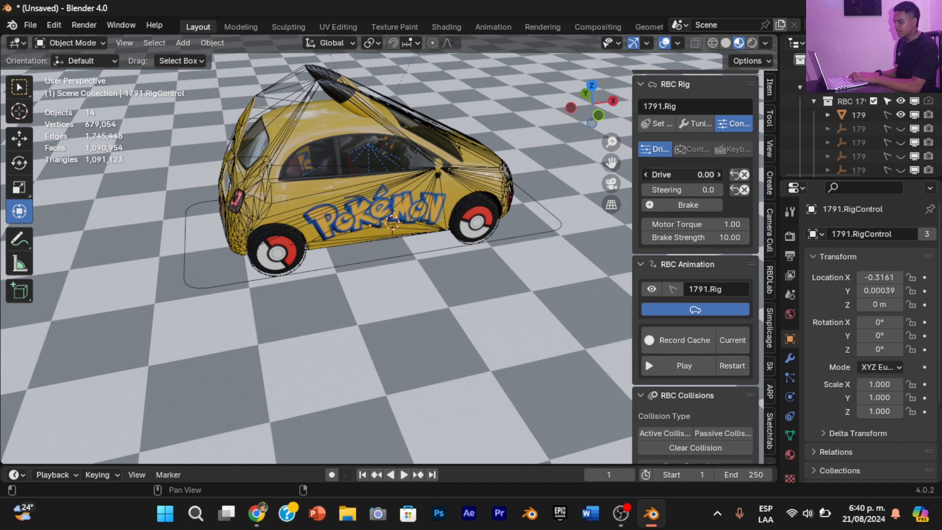
{"action": "mouse_move", "coordinate": [670, 180]}
{"action": "left_mouse_down"}
{"action": "mouse_move", "coordinate": [687, 181]}
{"action": "mouse_move", "coordinate": [658, 194]}
{"action": "left_mouse_up"}
{"action": "left_click", "coordinate": [665, 193]}
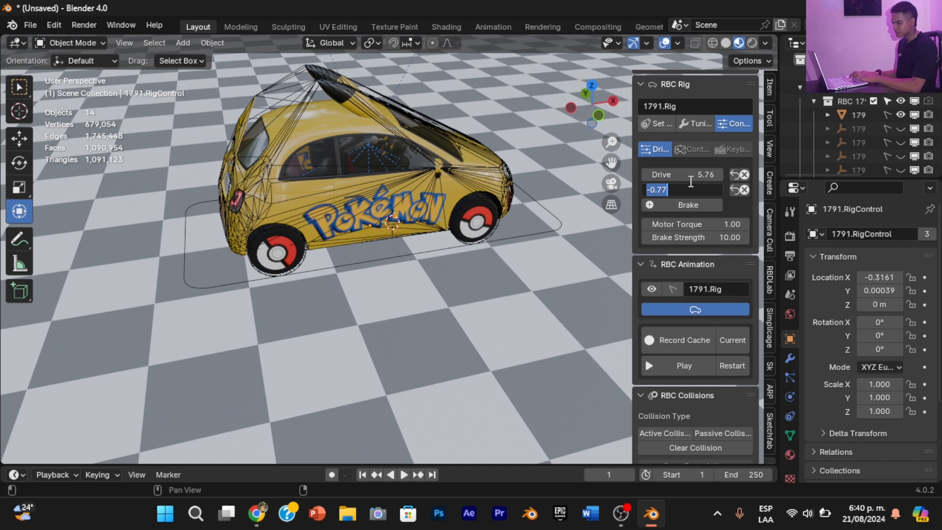
{"action": "type", "text": "0"}
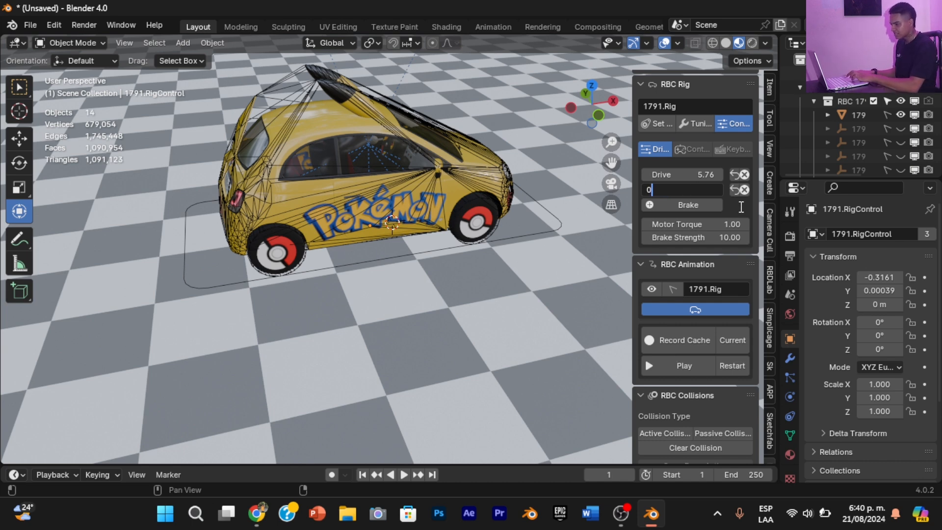
{"action": "key", "text": "Return"}
Play the rig simulation and follow the car as it drives across the ground plane
{"action": "left_click_drag", "start_coordinate": [609, 139], "coordinate": [609, 186]}
{"action": "left_click", "coordinate": [682, 366]}
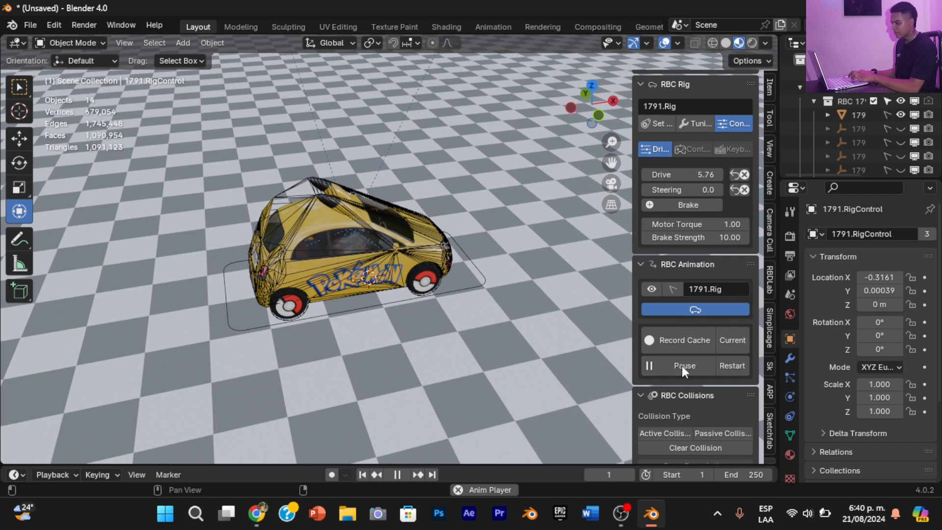
{"action": "left_click_drag", "start_coordinate": [577, 111], "coordinate": [641, 114]}
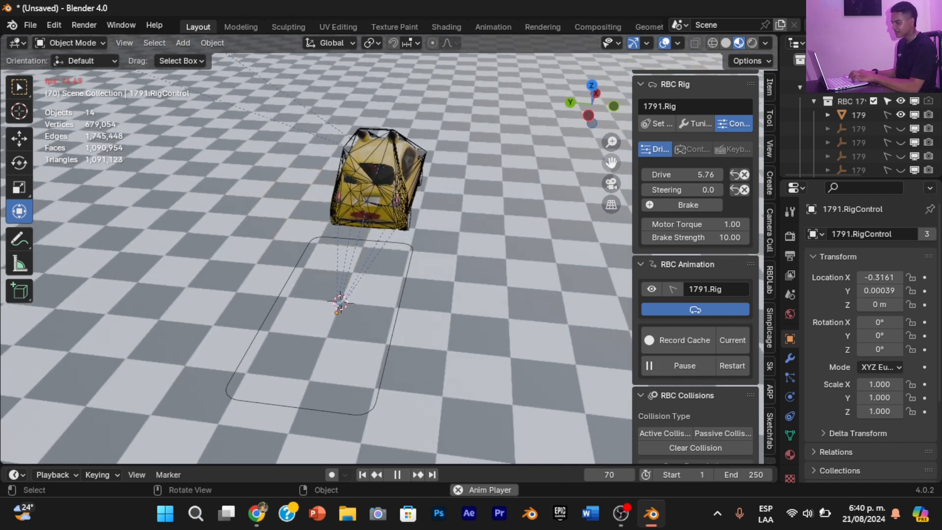
{"action": "left_click_drag", "start_coordinate": [608, 162], "coordinate": [500, 344]}
{"action": "left_click_drag", "start_coordinate": [599, 111], "coordinate": [488, 124]}
{"action": "left_click_drag", "start_coordinate": [611, 162], "coordinate": [314, 194]}
{"action": "left_click_drag", "start_coordinate": [591, 93], "coordinate": [550, 98]}
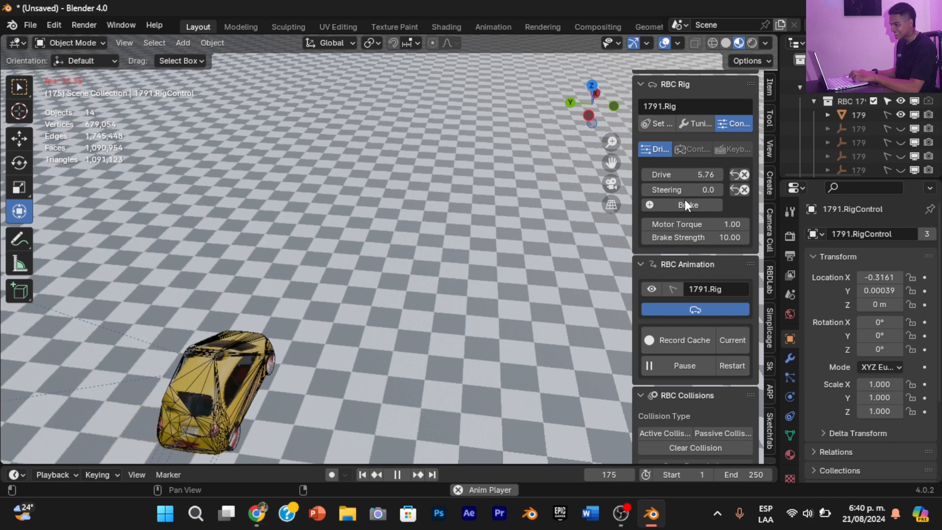
While the simulation plays, set Steering to -1.0 and Drive to 18.84, and stop the playback
{"action": "left_click_drag", "start_coordinate": [691, 190], "coordinate": [712, 190]}
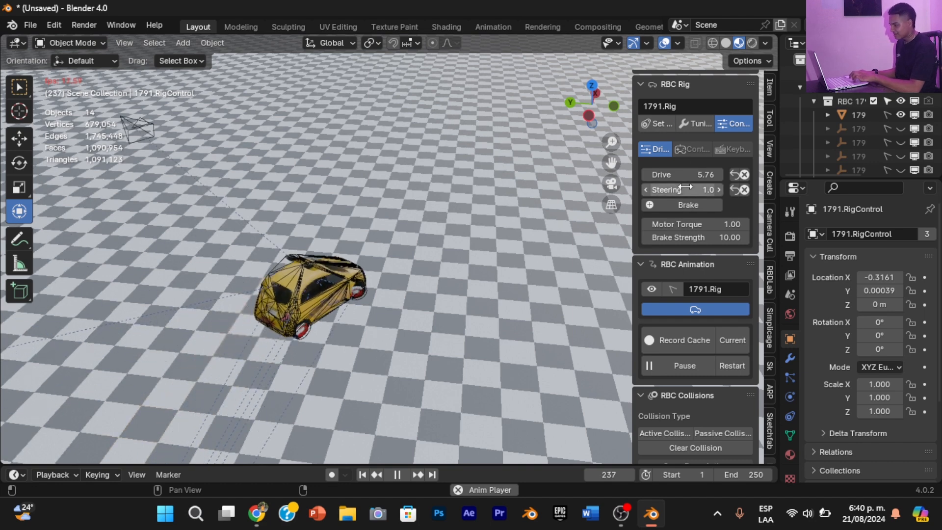
{"action": "left_click_drag", "start_coordinate": [611, 162], "coordinate": [612, 162]}
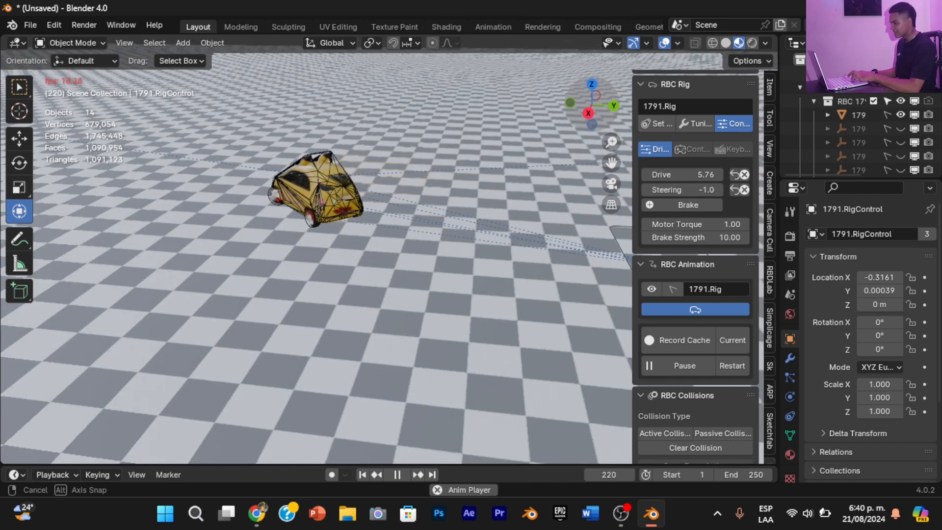
{"action": "mouse_move", "coordinate": [670, 174]}
{"action": "left_mouse_down"}
{"action": "mouse_move", "coordinate": [692, 174]}
{"action": "mouse_move", "coordinate": [670, 172]}
{"action": "left_mouse_up"}
{"action": "left_click_drag", "start_coordinate": [584, 124], "coordinate": [569, 91]}
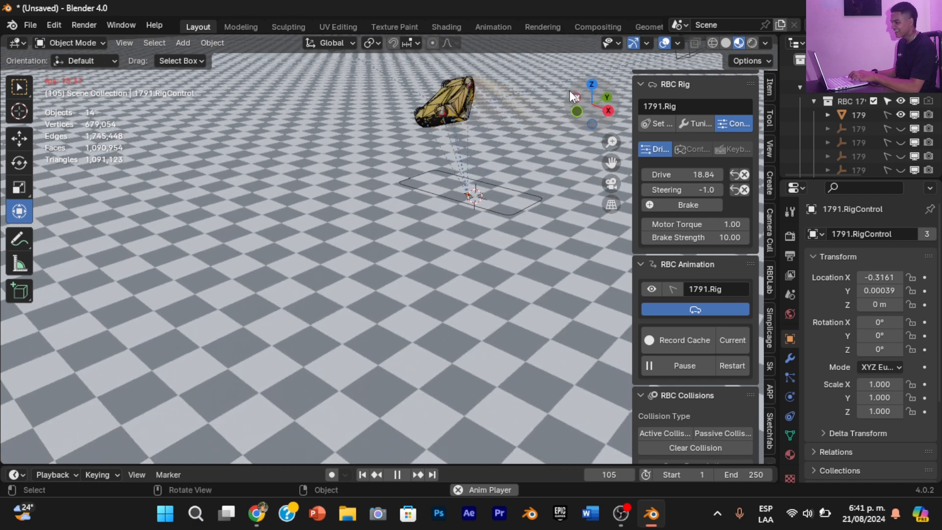
{"action": "key", "text": "Escape"}
Add a cube mesh and move it ahead of the car to about X 7.56, Y 1.86, Z 1.28 m
{"action": "key", "text": "shift+a"}
{"action": "mouse_move", "coordinate": [479, 183]}
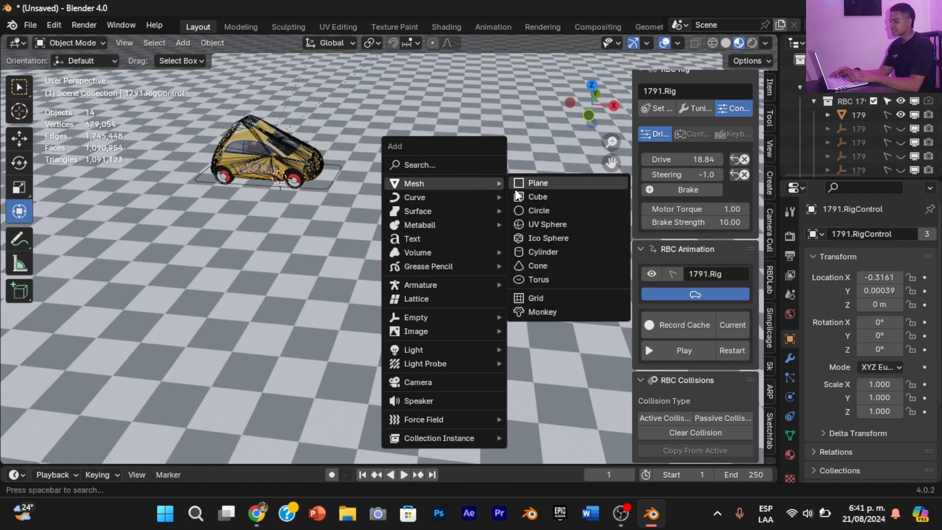
{"action": "left_click", "coordinate": [538, 198]}
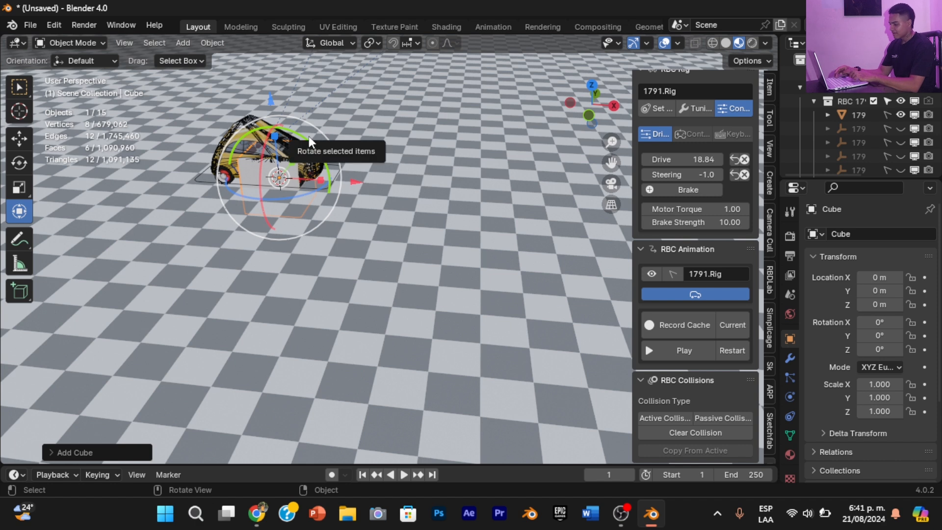
{"action": "key", "text": "g"}
{"action": "left_click", "coordinate": [530, 98]}
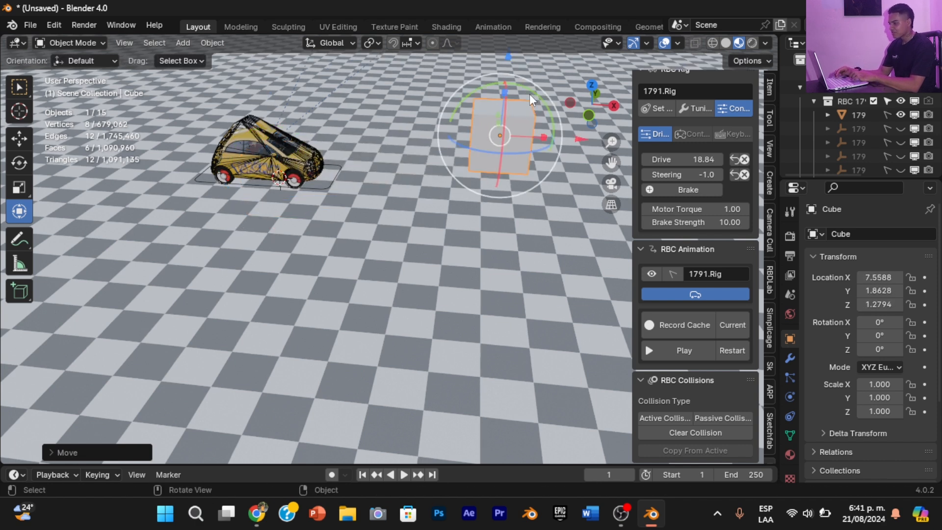
Duplicate the cube twice along the Y axis, to about Y -0.39 and Y -2.58 m, rotating the last copy about 68° around Y
{"action": "key", "text": "shift+d"}
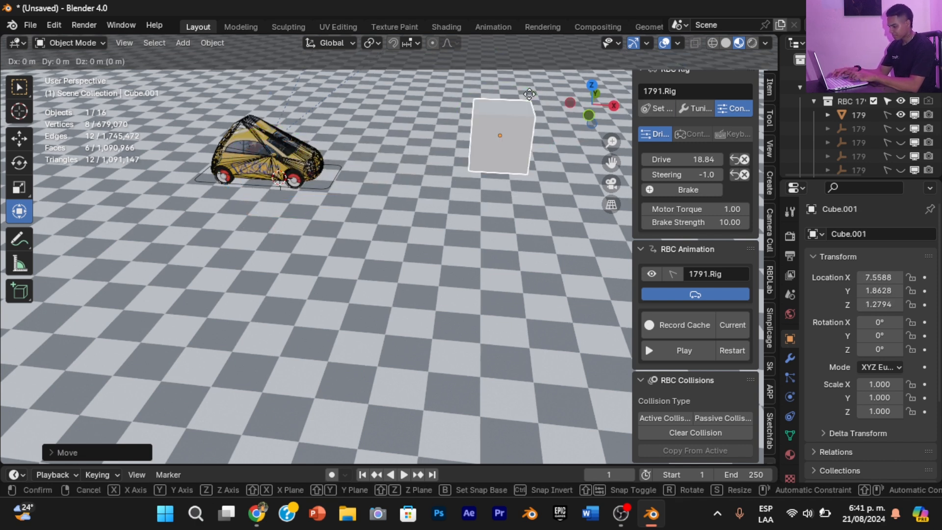
{"action": "left_click", "coordinate": [533, 123]}
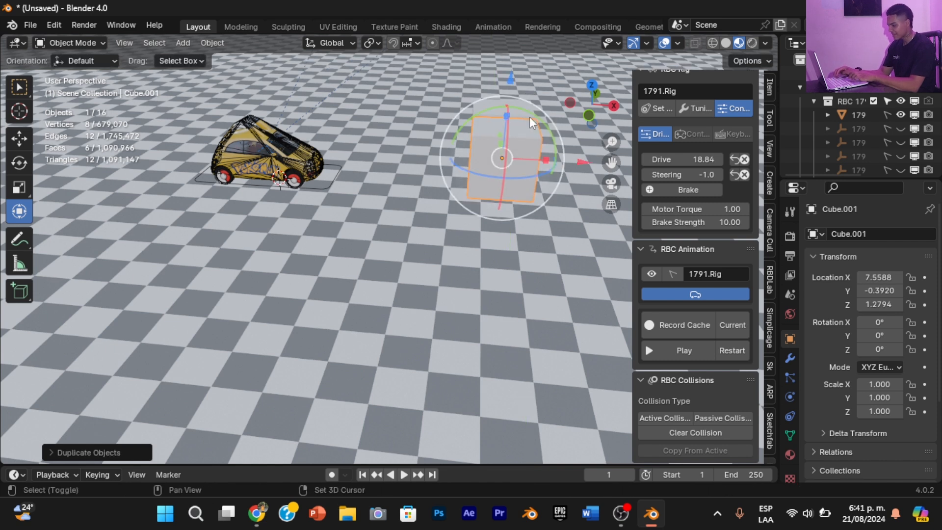
{"action": "key", "text": "shift+d"}
{"action": "key", "text": "r"}
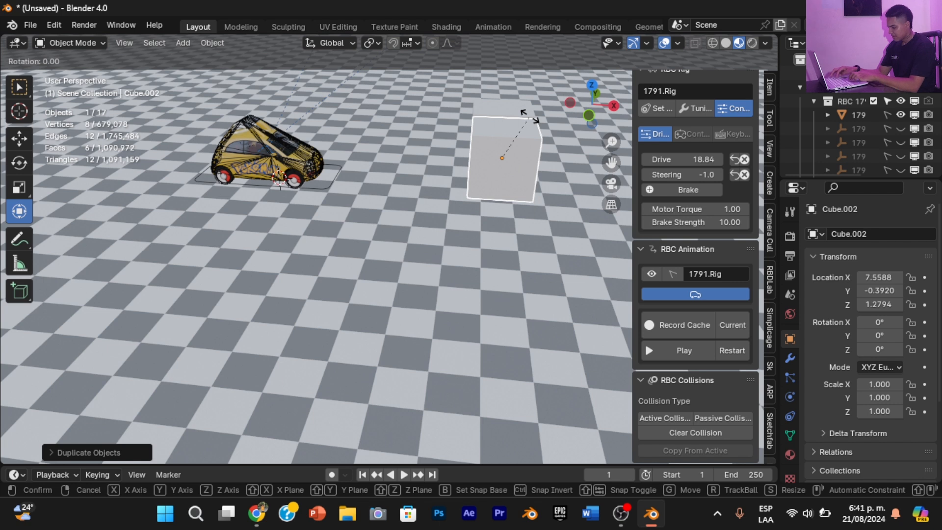
{"action": "key", "text": "y"}
{"action": "left_click", "coordinate": [532, 164]}
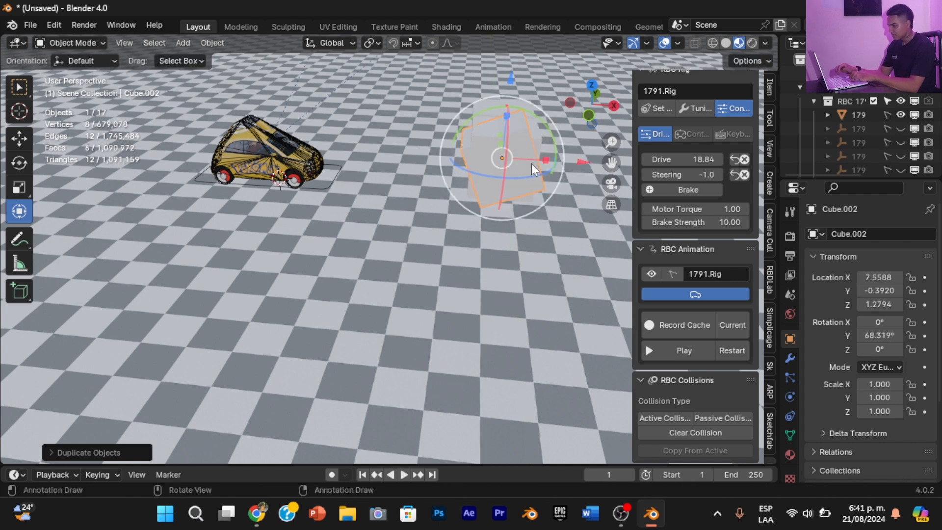
{"action": "key", "text": "g"}
{"action": "key", "text": "y"}
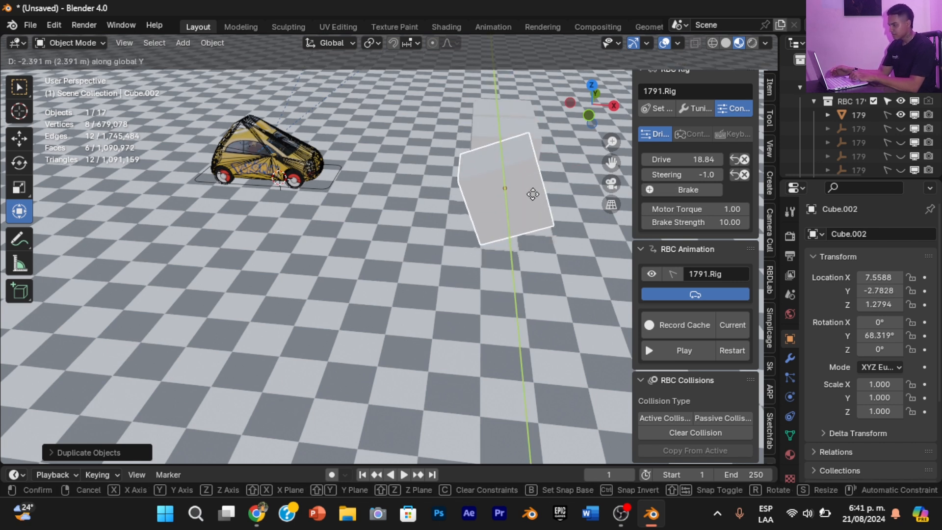
{"action": "left_click", "coordinate": [535, 196]}
Assign the active RBC collision type to all three cubes ahead of the car
{"action": "middle_click_drag", "start_coordinate": [535, 196], "coordinate": [575, 197]}
{"action": "left_click_drag", "start_coordinate": [602, 123], "coordinate": [702, 123]}
{"action": "left_click_drag", "start_coordinate": [606, 161], "coordinate": [744, 120]}
{"action": "left_click_drag", "start_coordinate": [177, 143], "coordinate": [202, 140]}
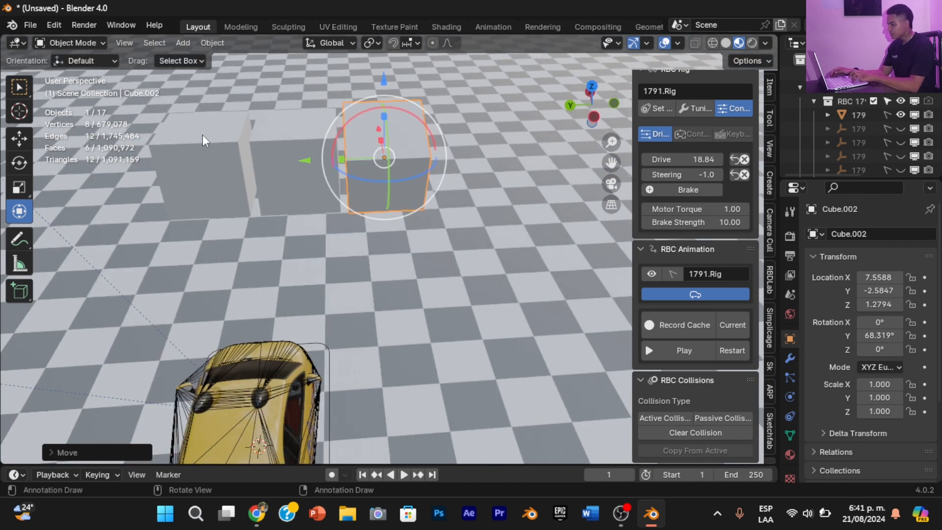
{"action": "left_click", "coordinate": [191, 140]}
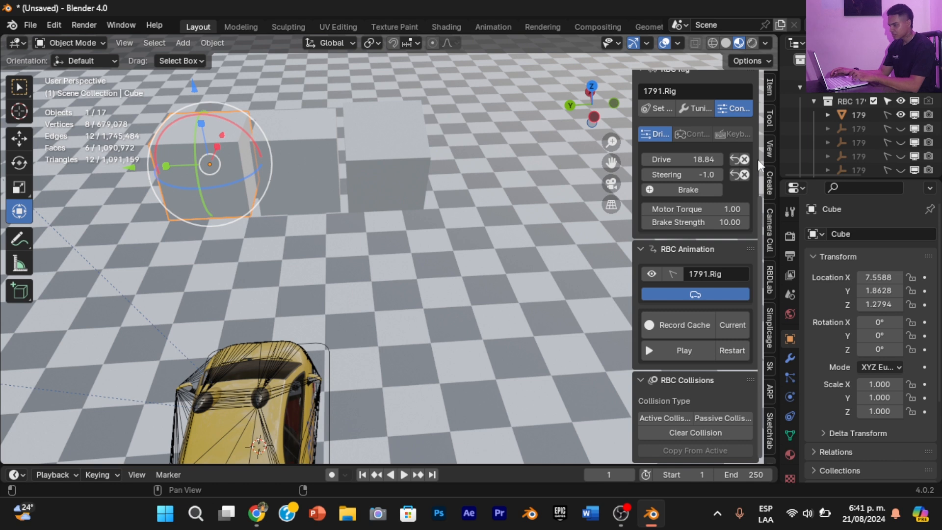
{"action": "left_click", "coordinate": [677, 419]}
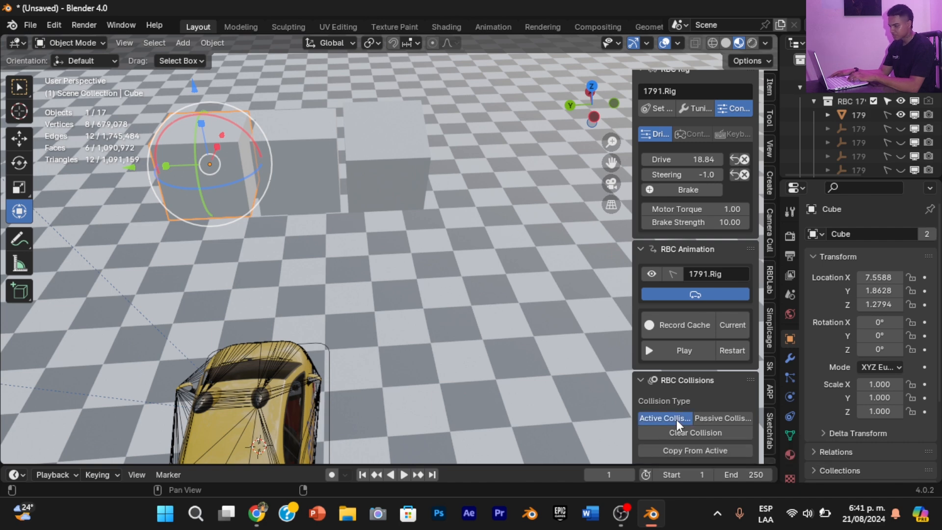
Play the rig simulation with the active collision cubes, pause it while the car is turning, and restart it
{"action": "left_click", "coordinate": [676, 357]}
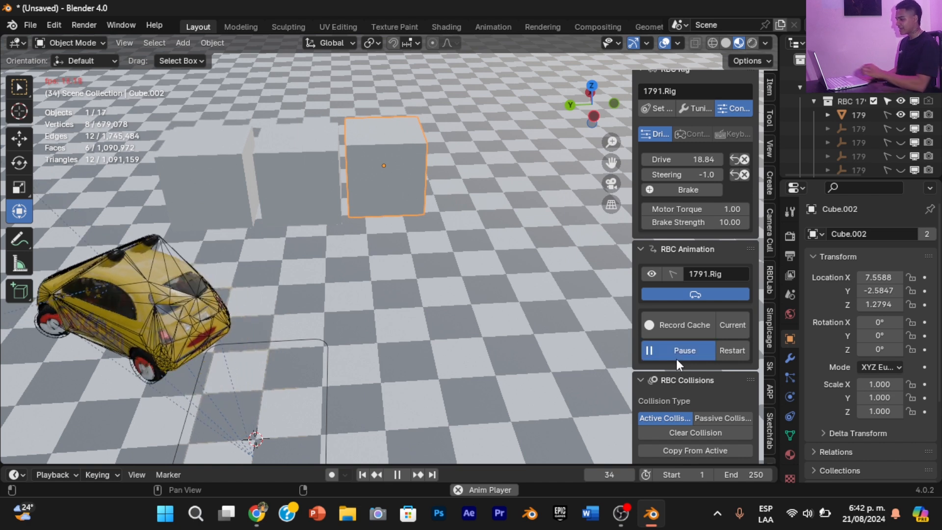
{"action": "left_click", "coordinate": [677, 359]}
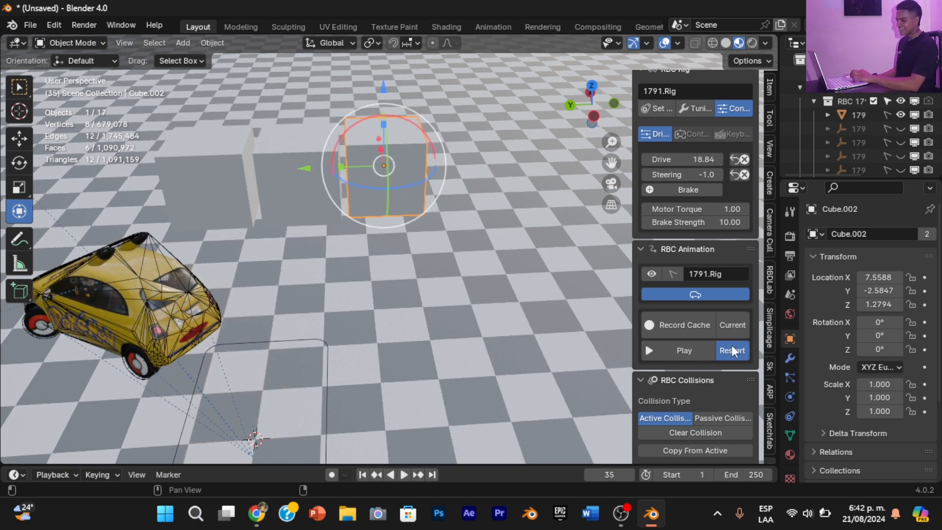
{"action": "left_click", "coordinate": [732, 350]}
Set Steering to 0, play the simulation to drive the car straight into the cubes, and restart it
{"action": "left_click", "coordinate": [702, 176]}
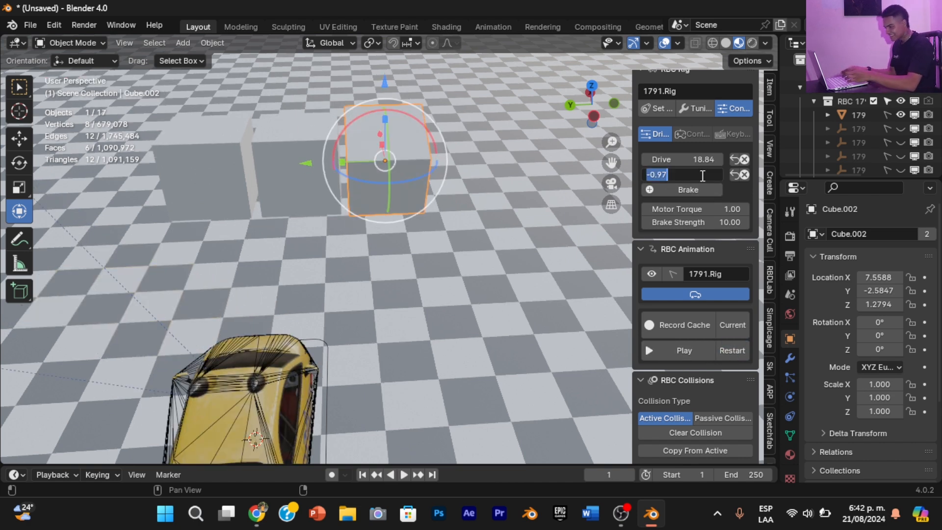
{"action": "type", "text": "0"}
{"action": "key", "text": "Return"}
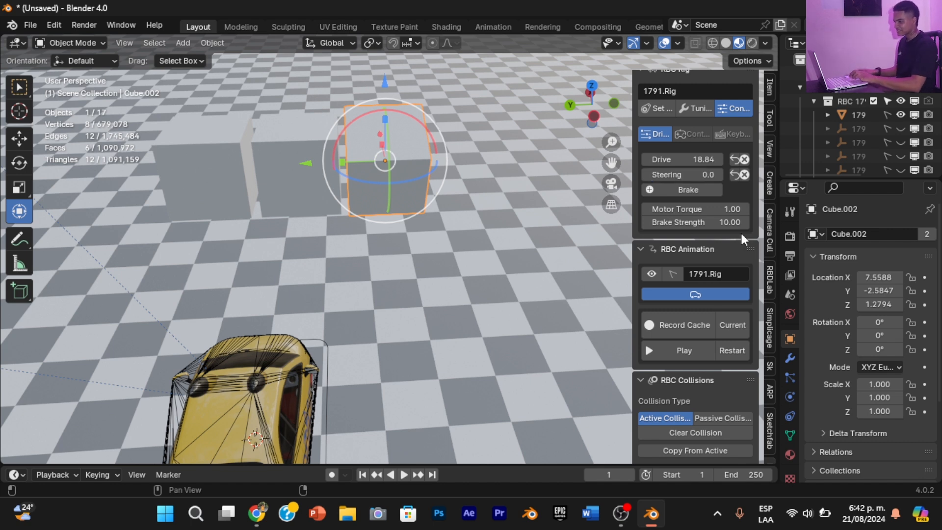
{"action": "left_click", "coordinate": [675, 352]}
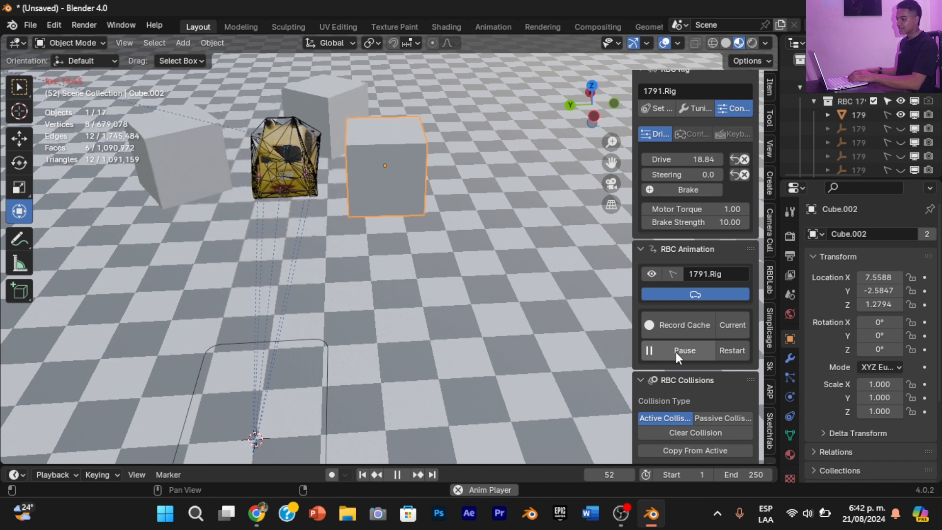
{"action": "left_click", "coordinate": [675, 352]}
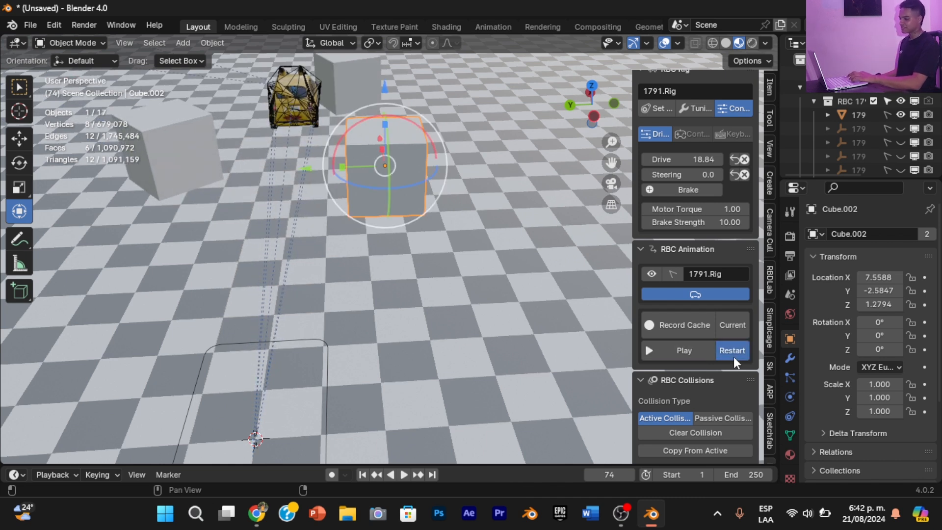
{"action": "left_click", "coordinate": [732, 354]}
Change the middle cube to the passive collision type, play the simulation as the car reaches it, and pause
{"action": "left_click", "coordinate": [280, 156]}
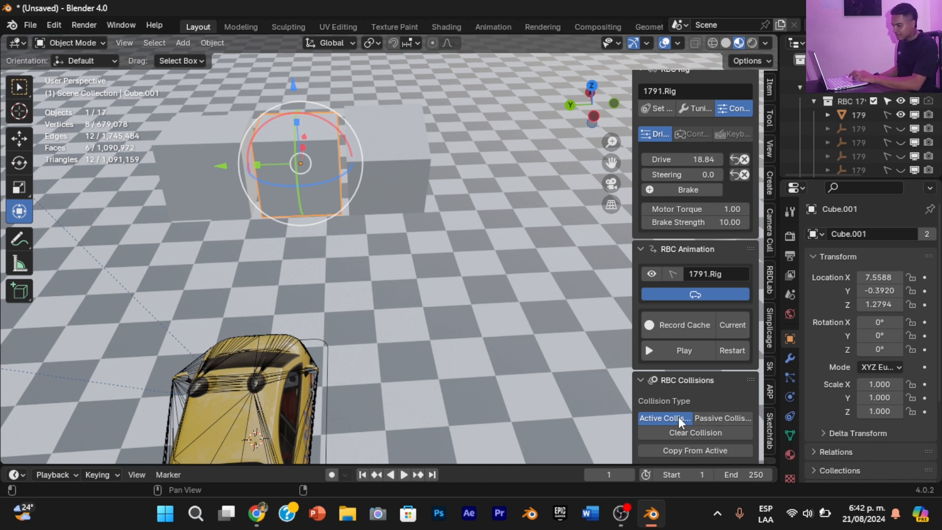
{"action": "left_click", "coordinate": [715, 422]}
{"action": "left_click", "coordinate": [688, 345]}
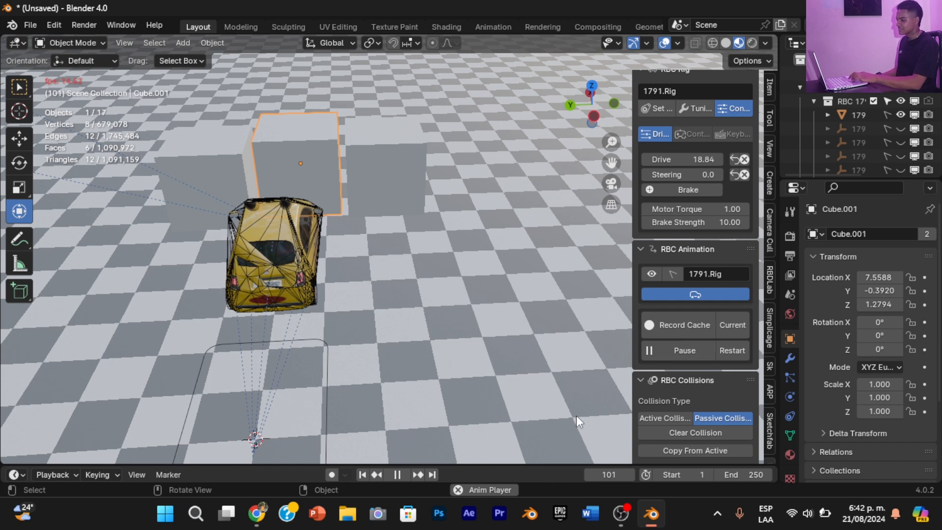
{"action": "left_click", "coordinate": [655, 354]}
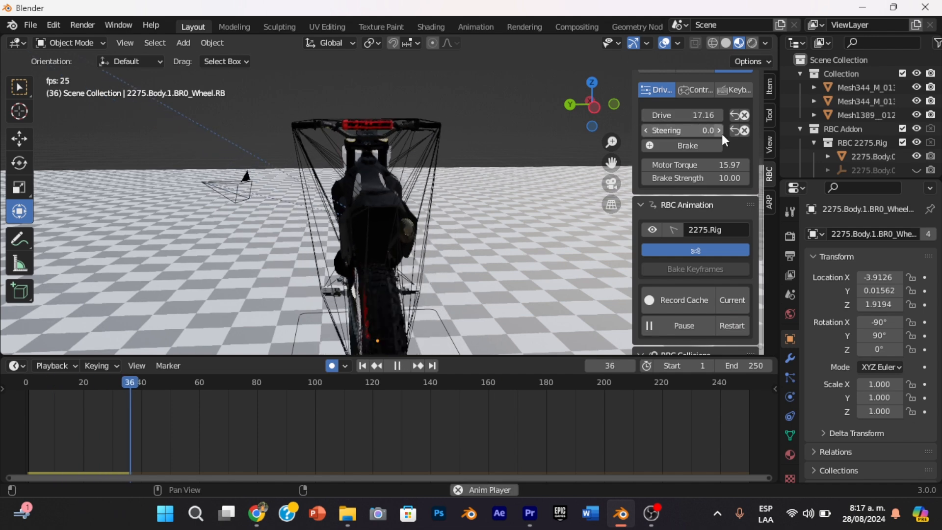
While the motorcycle simulation plays, set Steering to 0.2, apply the brake, and restart the simulation
{"action": "left_click_drag", "start_coordinate": [698, 130], "coordinate": [709, 130]}
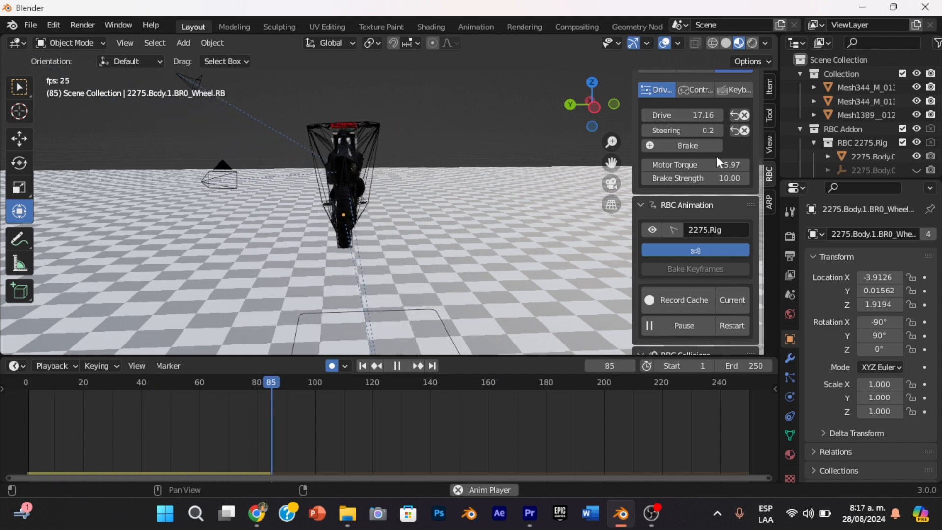
{"action": "left_click", "coordinate": [694, 145]}
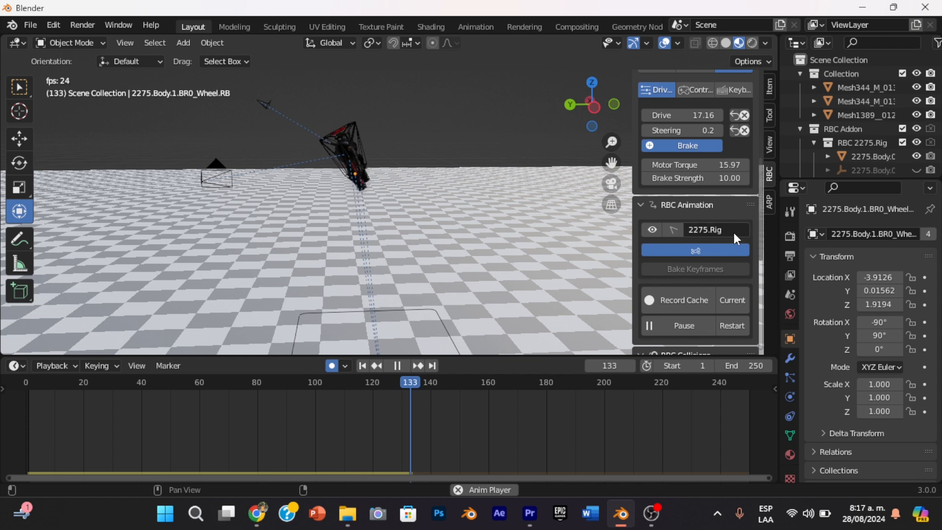
{"action": "left_click", "coordinate": [736, 327]}
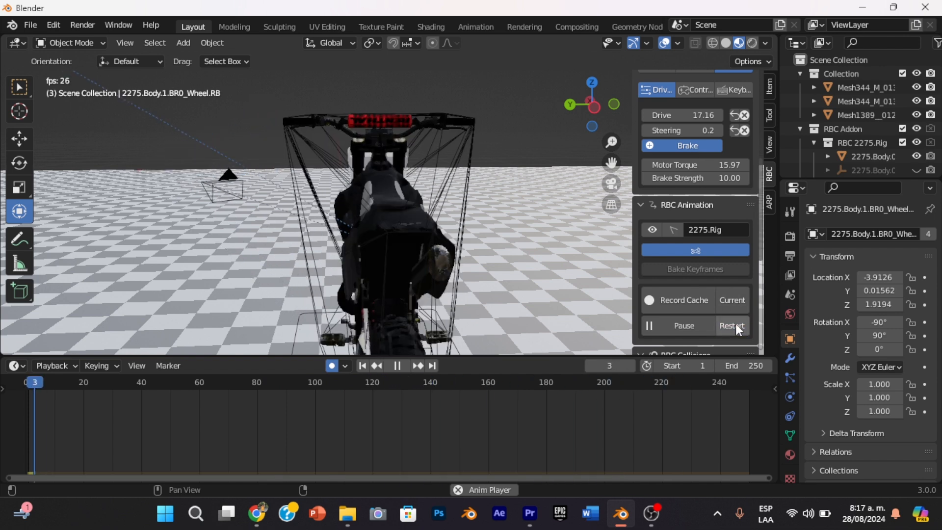
Set the motorcycle's Steering to 0 and Motor Torque to 9.94, and play the simulation again with the brake applied
{"action": "key", "text": "space"}
{"action": "double_click", "coordinate": [699, 130]}
{"action": "type", "text": "0"}
{"action": "key", "text": "Return"}
{"action": "key", "text": "space"}
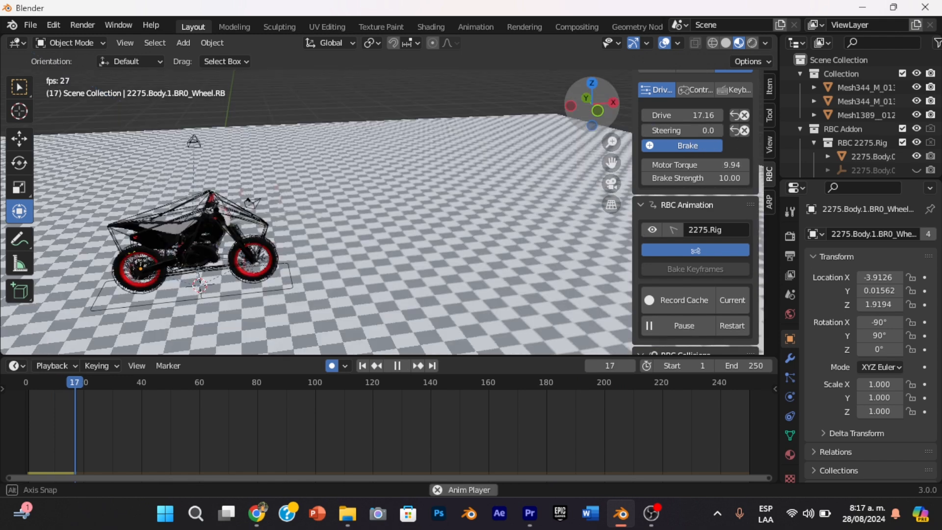
Release the brake so the motorcycle drives forward, apply it again, and stop the playback
{"action": "left_click", "coordinate": [678, 142]}
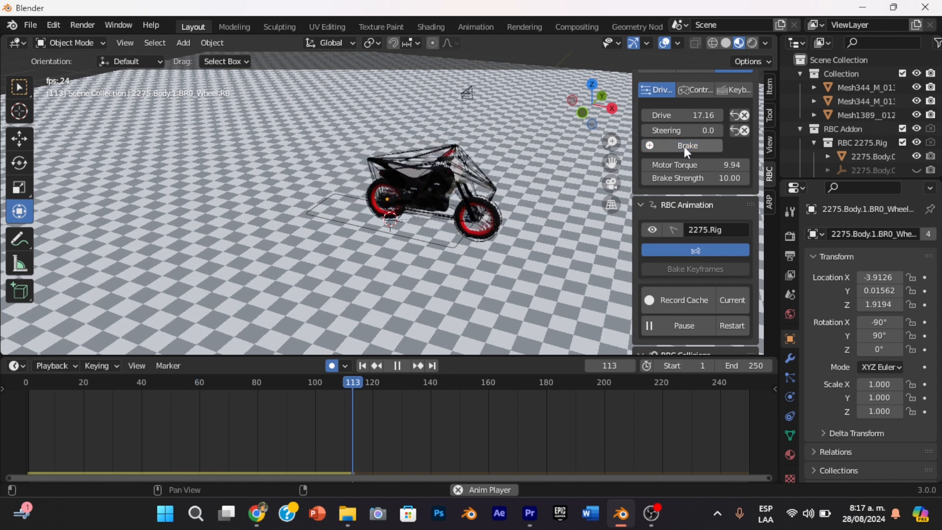
{"action": "left_click", "coordinate": [684, 147]}
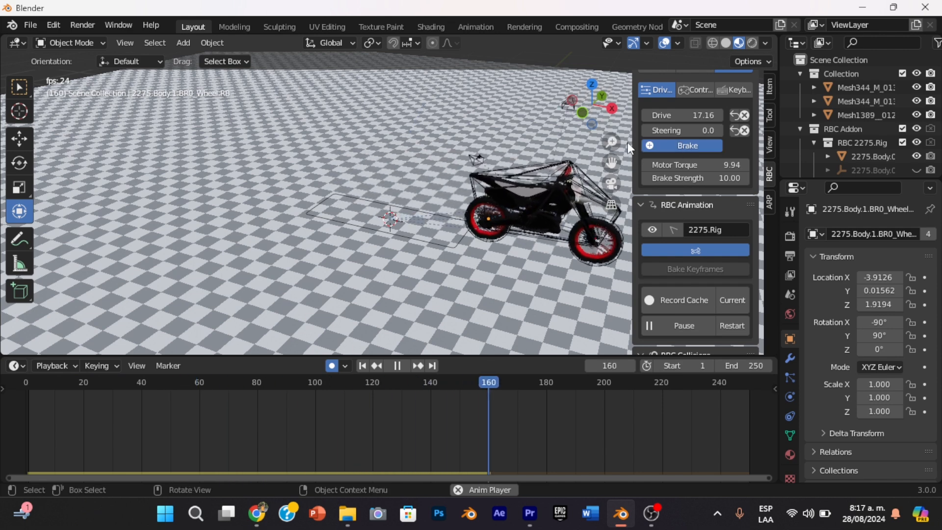
{"action": "key", "text": "space"}
Return the timeline to its beginning, release the brake, and set Motor Torque to 34.12
{"action": "left_click_drag", "start_coordinate": [585, 117], "coordinate": [643, 117]}
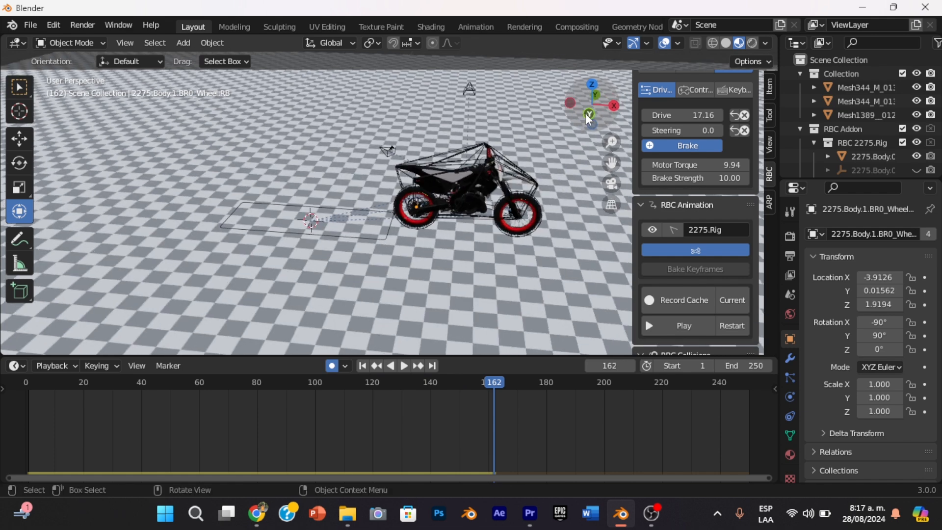
{"action": "key", "text": "shift+Left"}
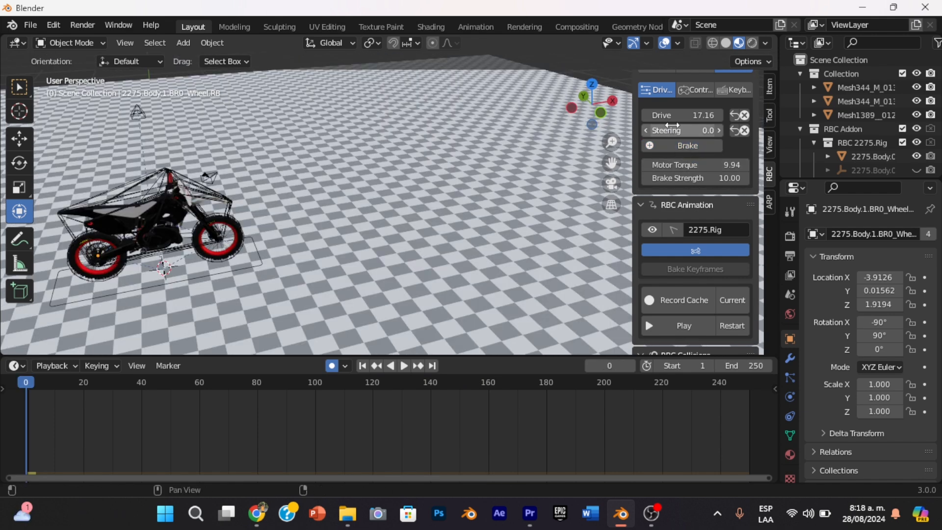
{"action": "left_click_drag", "start_coordinate": [686, 164], "coordinate": [736, 163]}
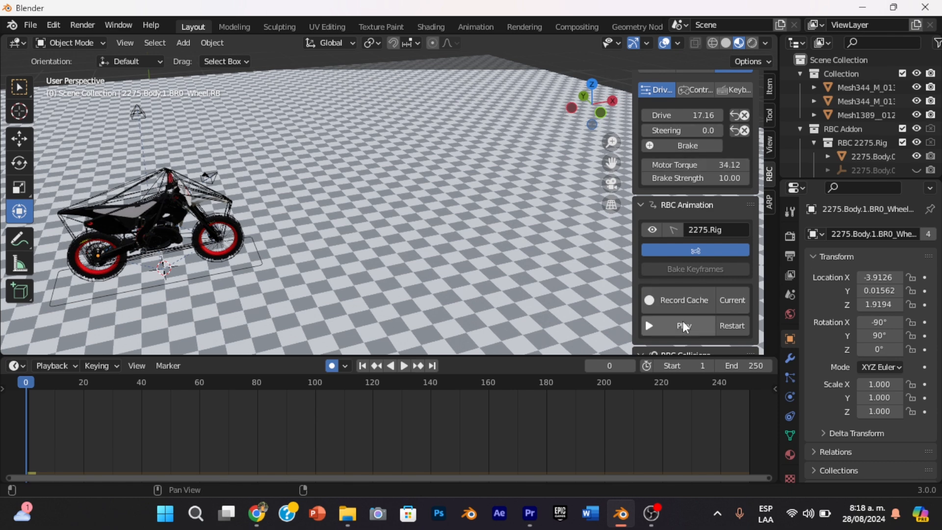
Record the rig simulation to cache while following the motorcycle across the ground plane
{"action": "left_click", "coordinate": [679, 305]}
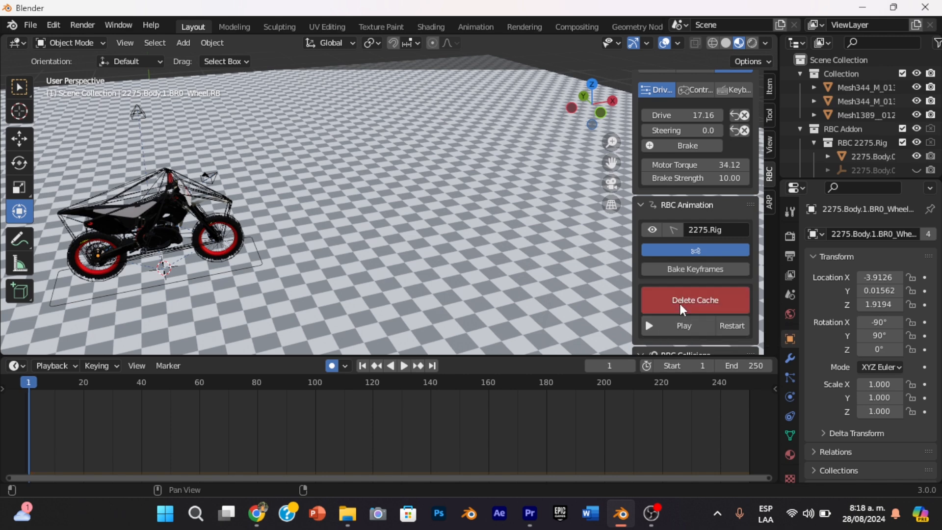
{"action": "left_click", "coordinate": [687, 324]}
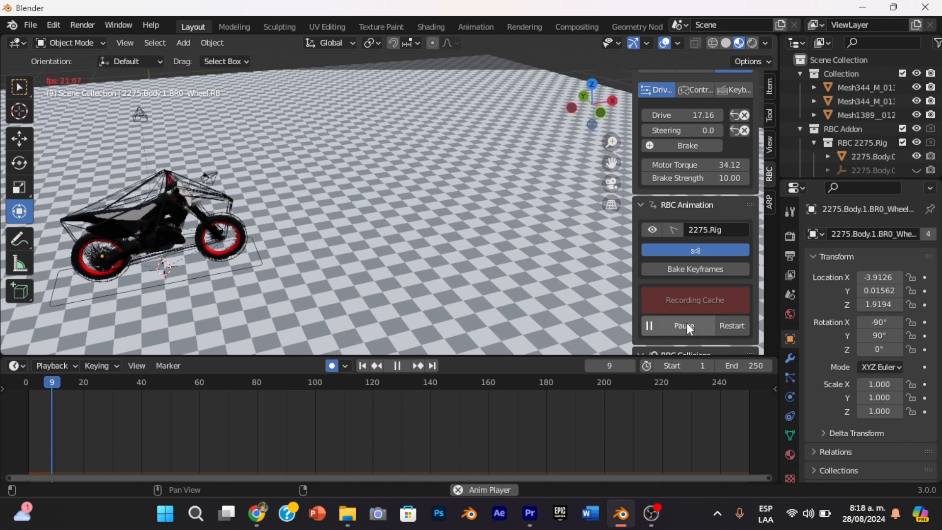
{"action": "left_click_drag", "start_coordinate": [594, 94], "coordinate": [624, 91]}
{"action": "left_click_drag", "start_coordinate": [612, 160], "coordinate": [476, 226]}
{"action": "mouse_move", "coordinate": [595, 113]}
{"action": "left_mouse_down"}
{"action": "mouse_move", "coordinate": [640, 115]}
{"action": "mouse_move", "coordinate": [647, 124]}
{"action": "mouse_move", "coordinate": [594, 108]}
{"action": "left_mouse_up"}
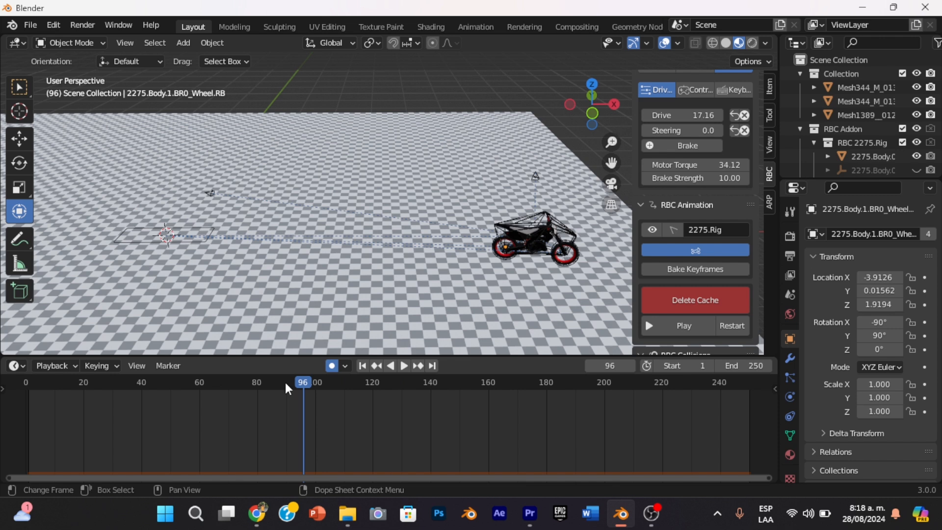
Play the motorcycle animation from frame 0 through the scene camera to check its framing
{"action": "left_click_drag", "start_coordinate": [289, 389], "coordinate": [20, 405]}
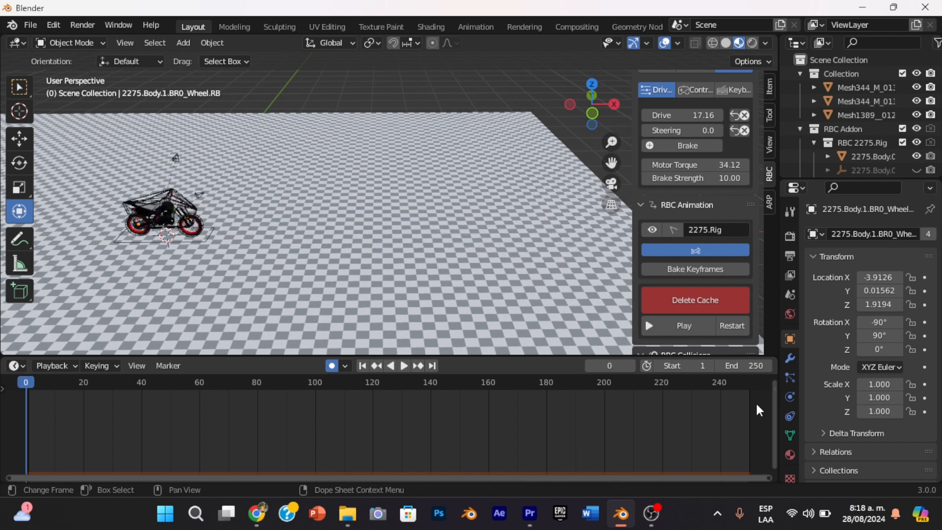
{"action": "left_click", "coordinate": [83, 23]}
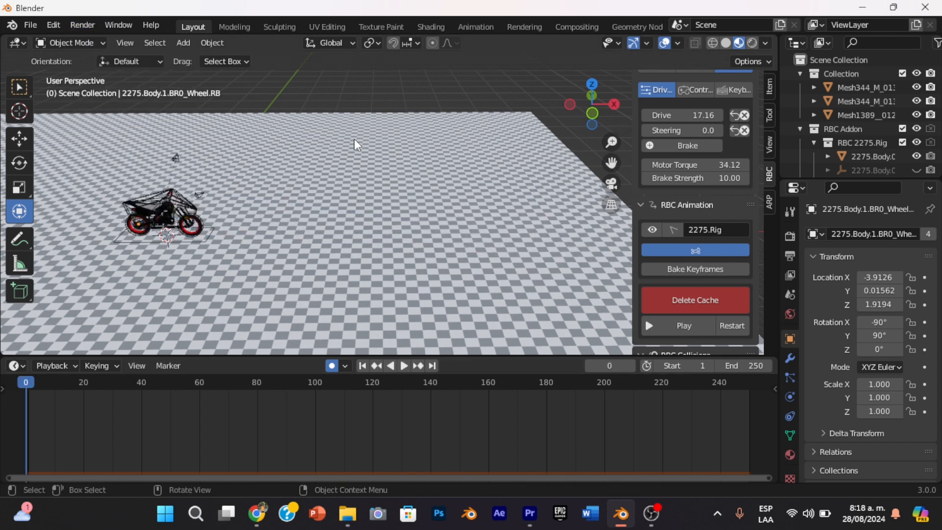
{"action": "left_click_drag", "start_coordinate": [591, 98], "coordinate": [592, 100]}
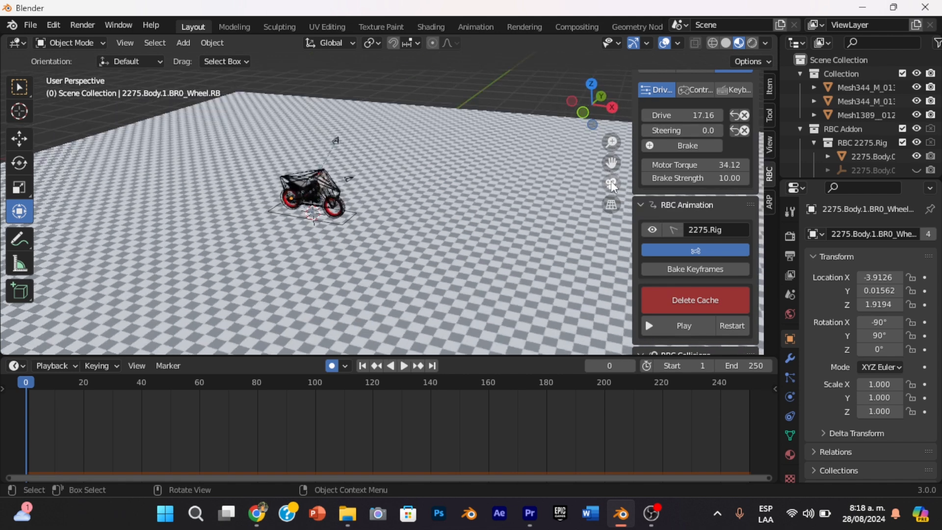
{"action": "left_click", "coordinate": [611, 184]}
{"action": "key", "text": "space"}
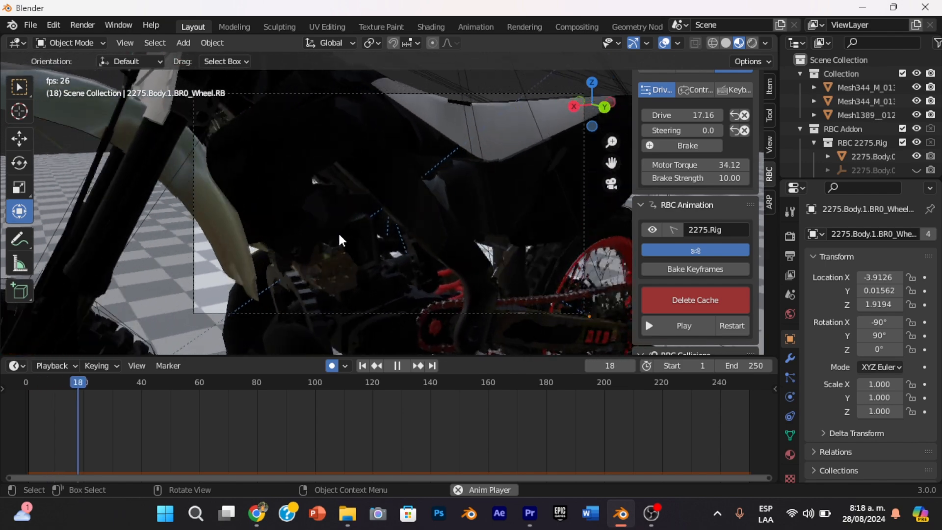
Stop the playback, delete the RBC Follow Camera, and replay the animation in camera view
{"action": "left_click", "coordinate": [317, 311]}
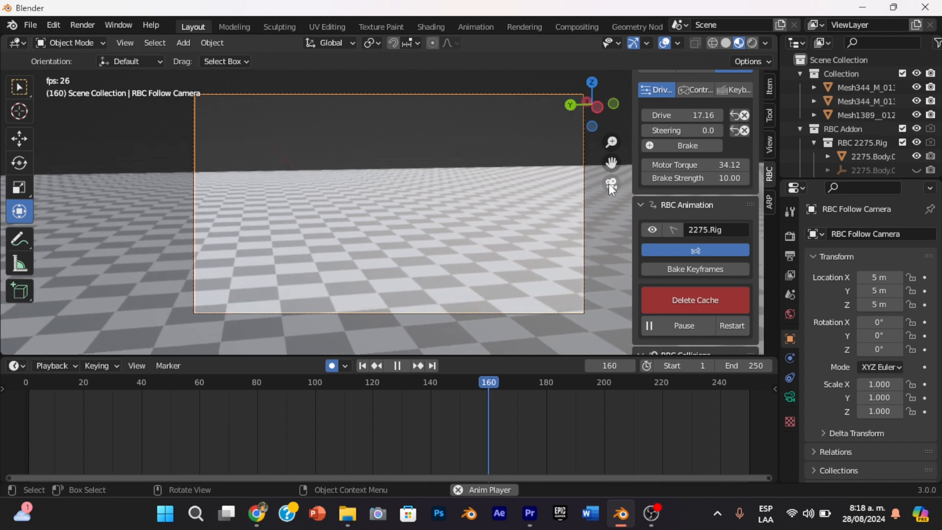
{"action": "key", "text": "Escape"}
{"action": "middle_click_drag", "start_coordinate": [514, 178], "coordinate": [424, 195], "text": "shift"}
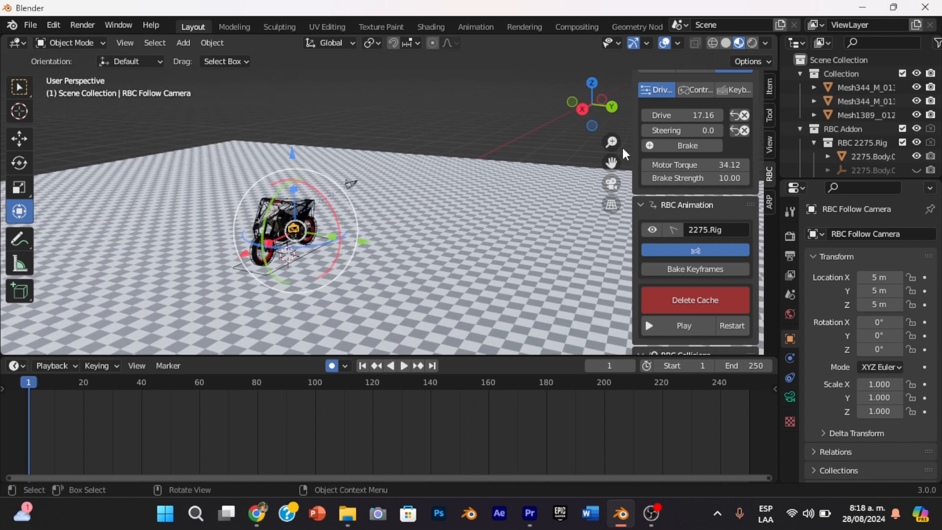
{"action": "left_click_drag", "start_coordinate": [612, 143], "coordinate": [612, 136]}
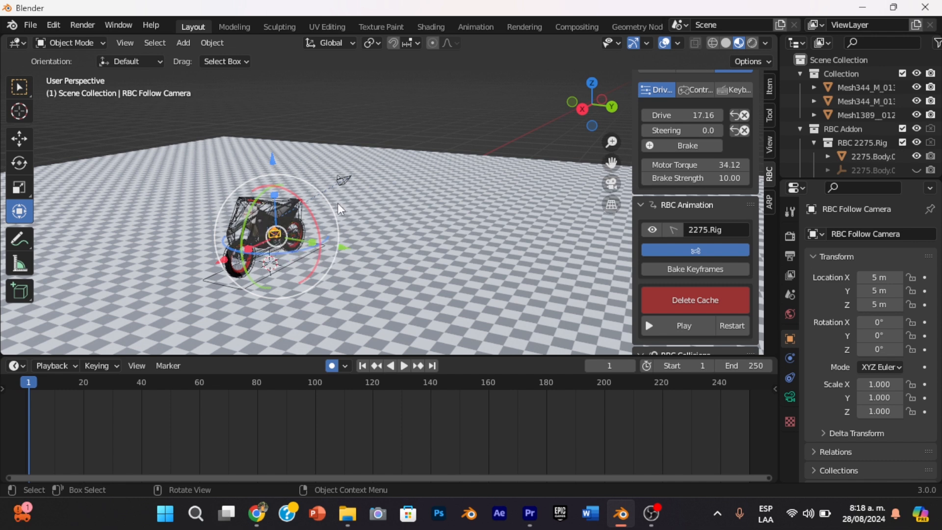
{"action": "key", "text": "x"}
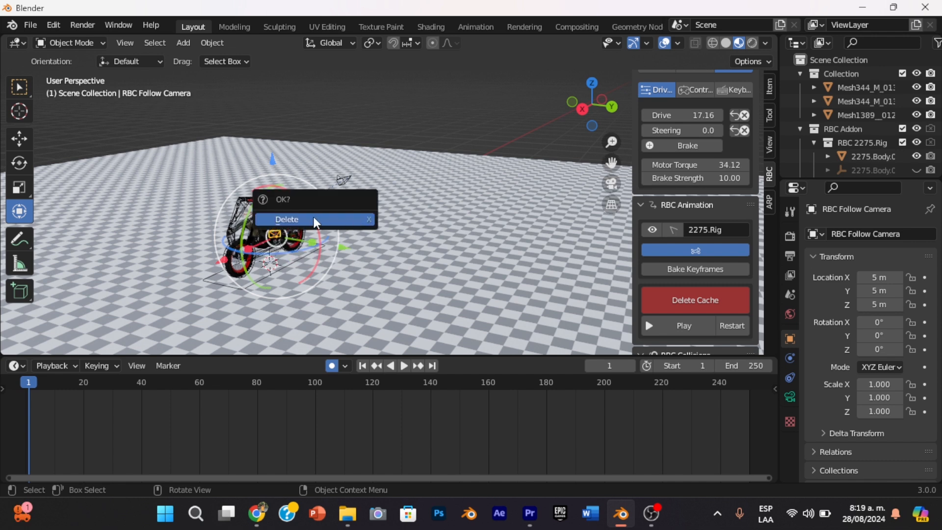
{"action": "left_click", "coordinate": [303, 220]}
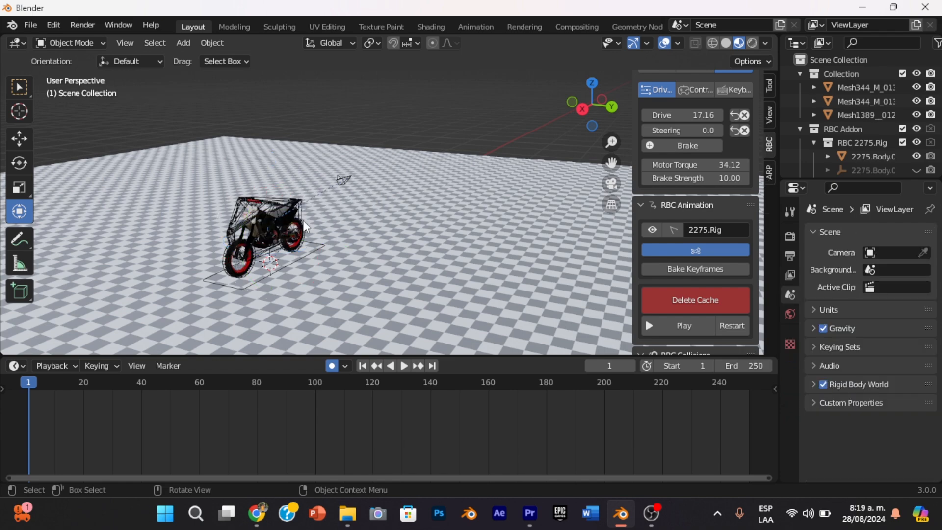
{"action": "left_click", "coordinate": [611, 184]}
{"action": "key", "text": "space"}
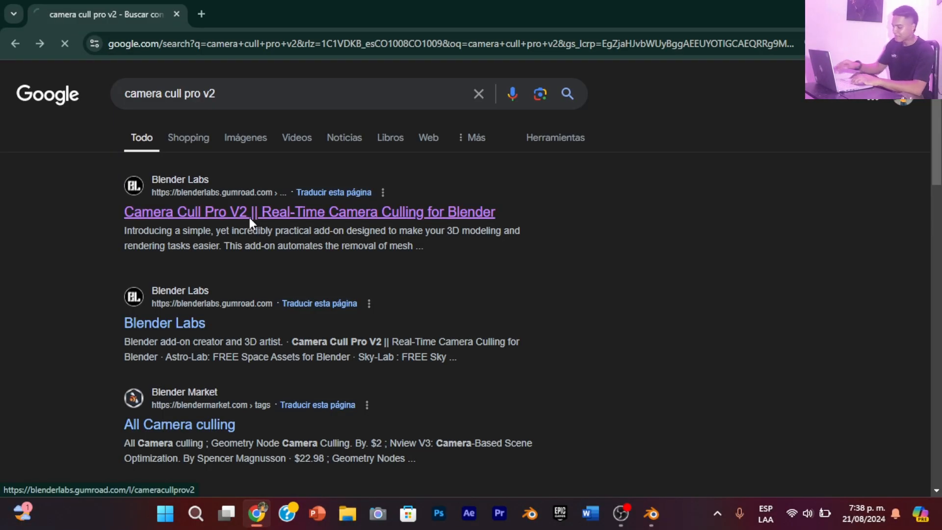
In the web browser, open the Camera Cull Pro V2 product page and proceed to checkout with a price of $0
{"action": "left_click", "coordinate": [249, 212]}
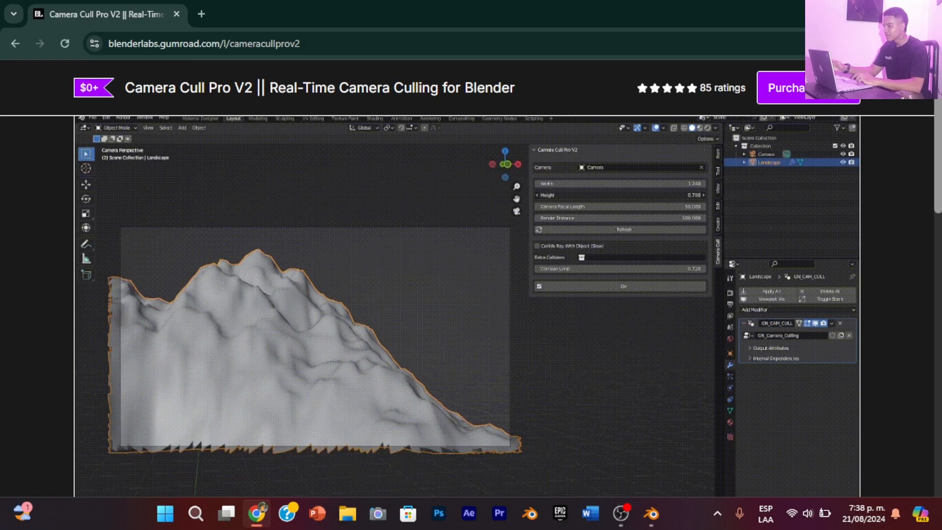
{"action": "left_click_drag", "start_coordinate": [935, 145], "coordinate": [934, 287]}
{"action": "left_click", "coordinate": [713, 139]}
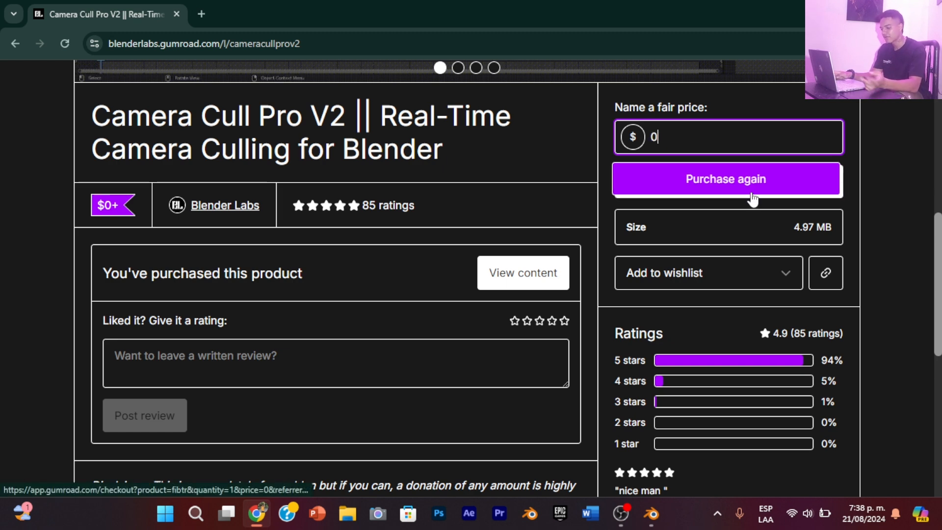
{"action": "left_click", "coordinate": [731, 178]}
{"action": "left_click", "coordinate": [721, 193]}
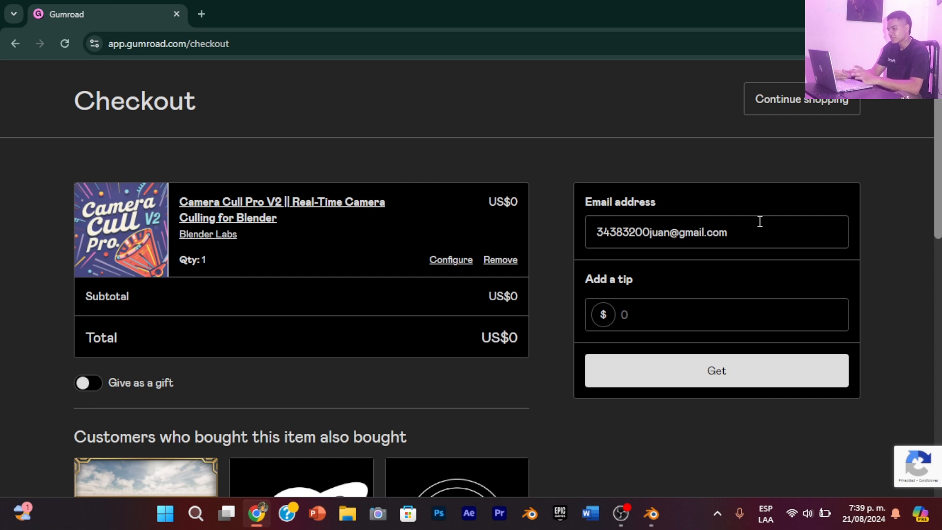
Complete the free checkout with a tip of 0 and download camera_cull_pro_v2_1.0.0
{"action": "left_click", "coordinate": [699, 382]}
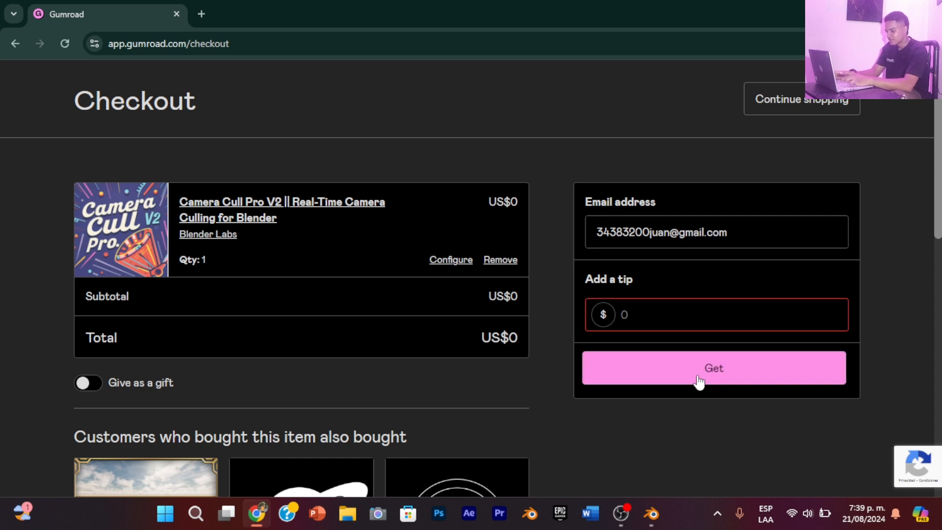
{"action": "left_click", "coordinate": [656, 322]}
{"action": "type", "text": "0"}
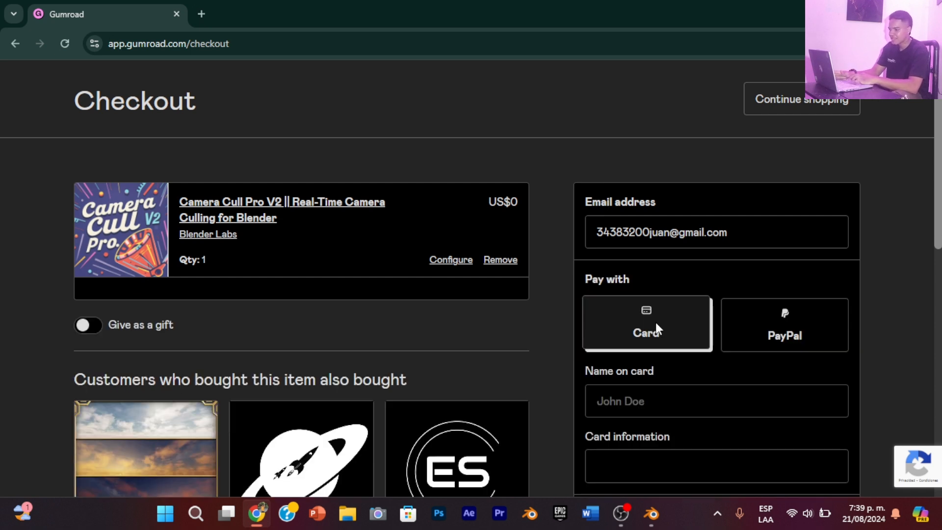
{"action": "left_click", "coordinate": [687, 387]}
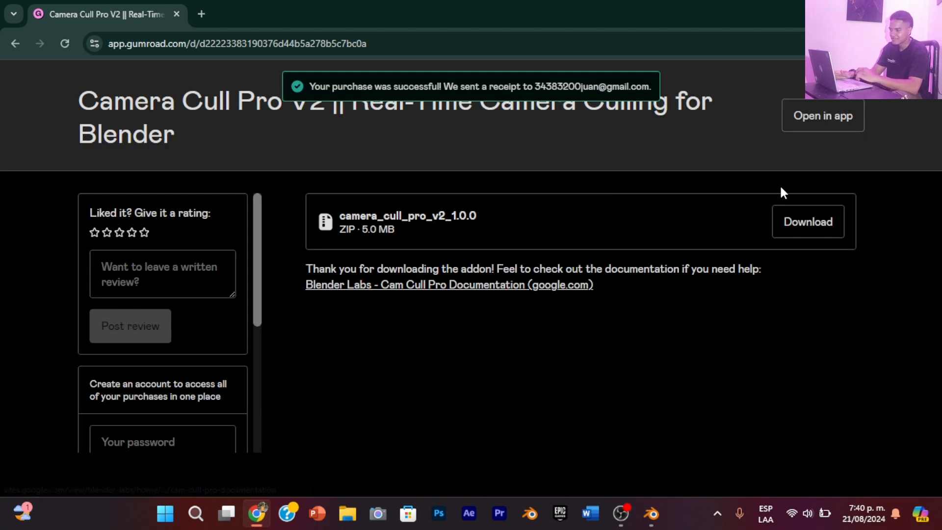
{"action": "left_click", "coordinate": [809, 230]}
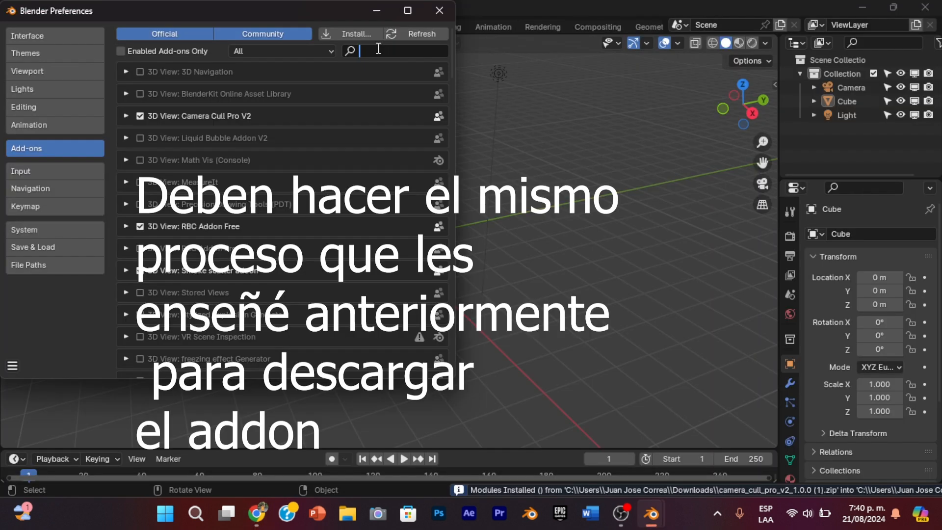
In Blender, filter the add-ons by "camer" to find Camera Cull Pro V2, and save and close the preferences
{"action": "type", "text": "camer"}
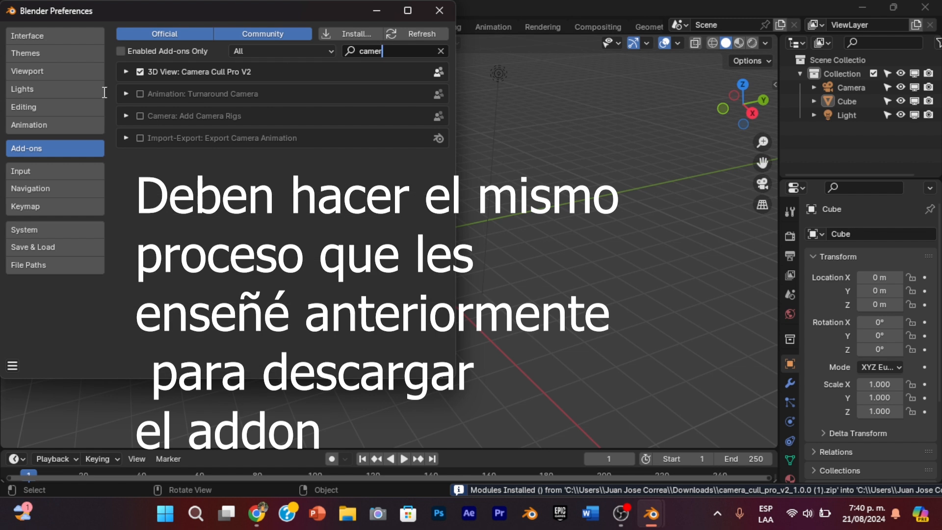
{"action": "left_click", "coordinate": [13, 365]}
{"action": "left_click", "coordinate": [44, 320]}
{"action": "left_click", "coordinate": [440, 10]}
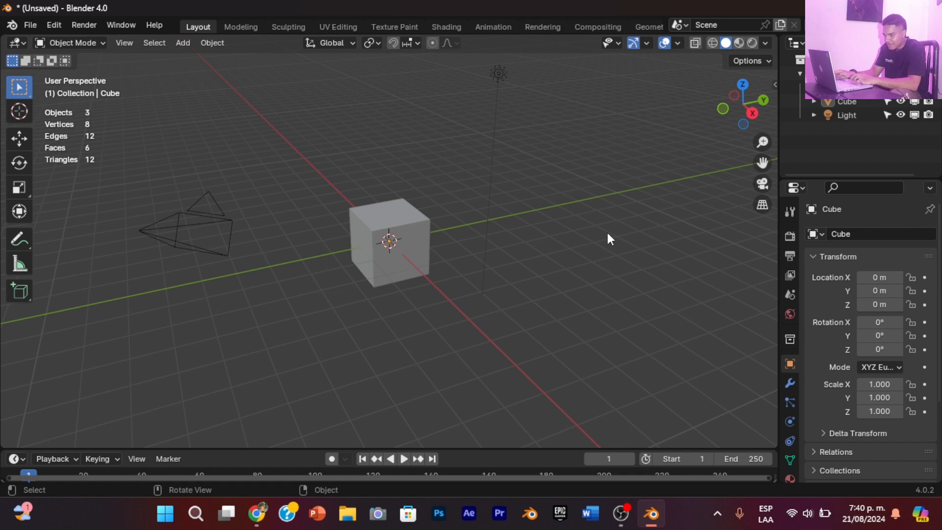
Show the Camera Cull Pro V2 controls in the 3D viewport
{"action": "key", "text": "n"}
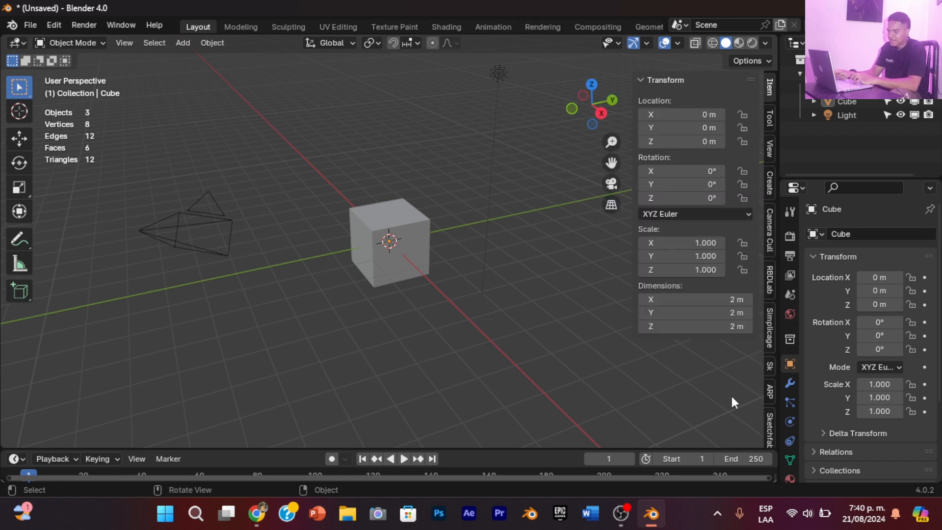
{"action": "left_click", "coordinate": [770, 246]}
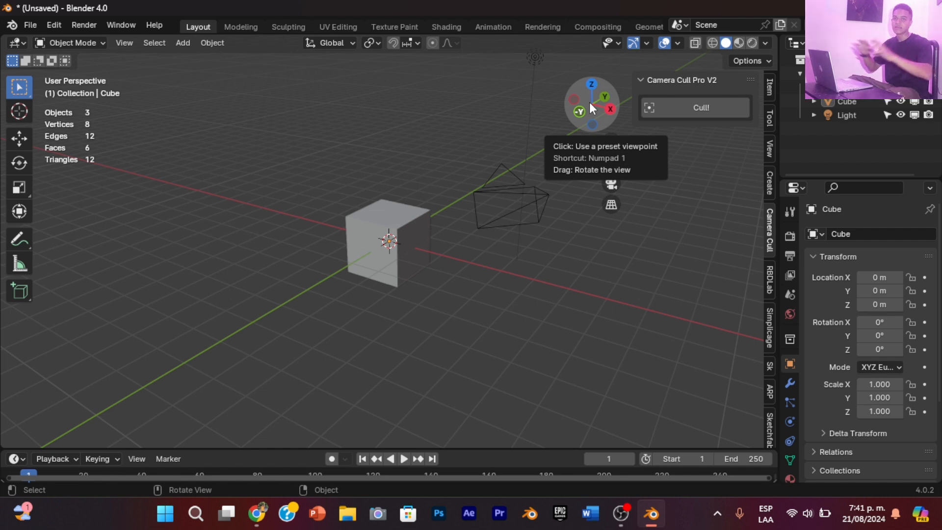
{"action": "left_click_drag", "start_coordinate": [589, 103], "coordinate": [423, 217]}
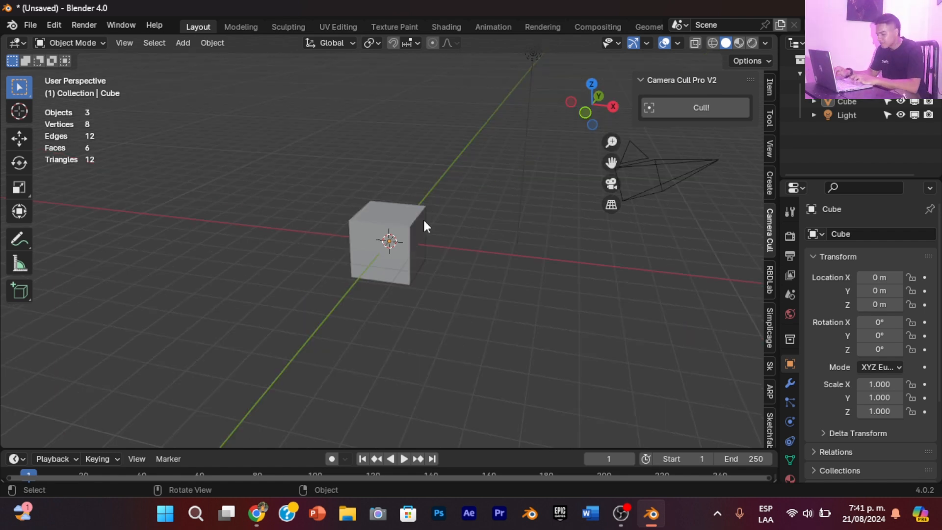
Delete all default objects from the scene
{"action": "left_click", "coordinate": [423, 218]}
{"action": "key", "text": "a"}
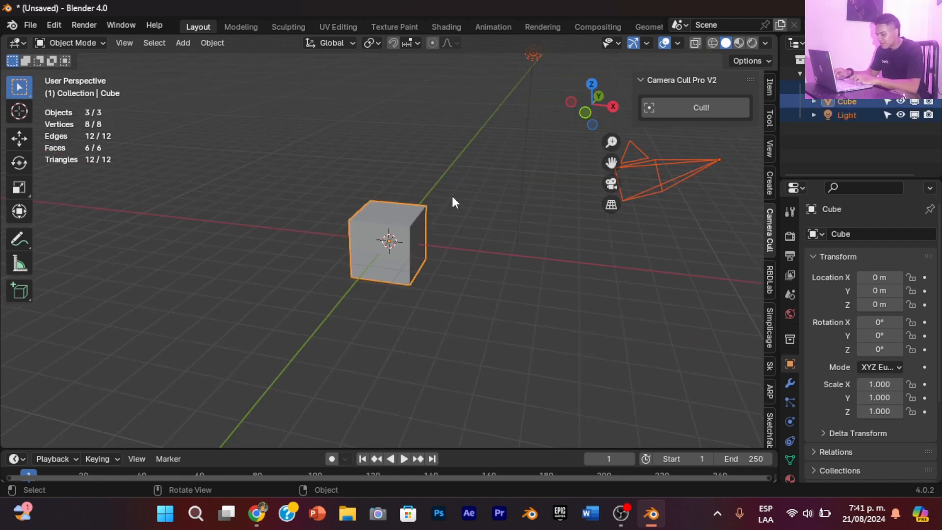
{"action": "key", "text": "x"}
{"action": "left_click", "coordinate": [426, 197]}
Add a camera and move it to about X 0.27, Y -8.0, Z 2.4 m
{"action": "key", "text": "shift+a"}
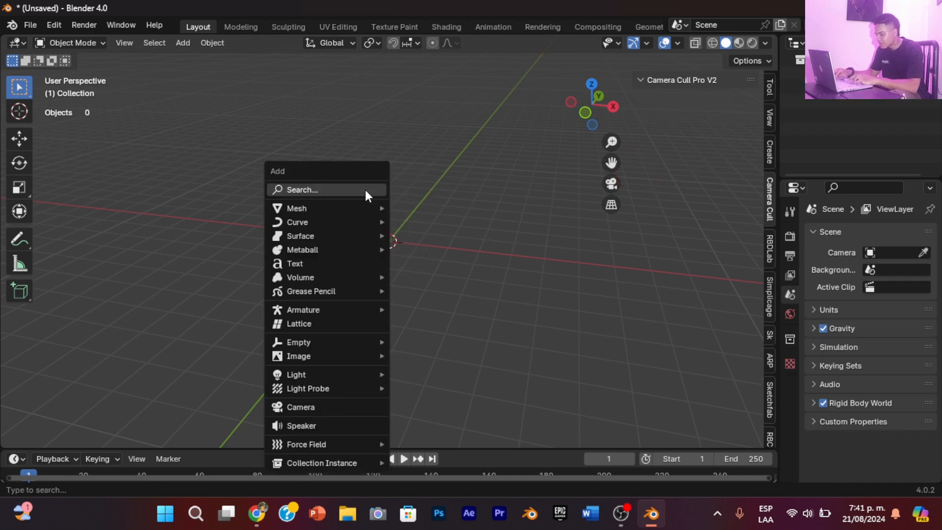
{"action": "left_click", "coordinate": [298, 411]}
{"action": "key", "text": "g"}
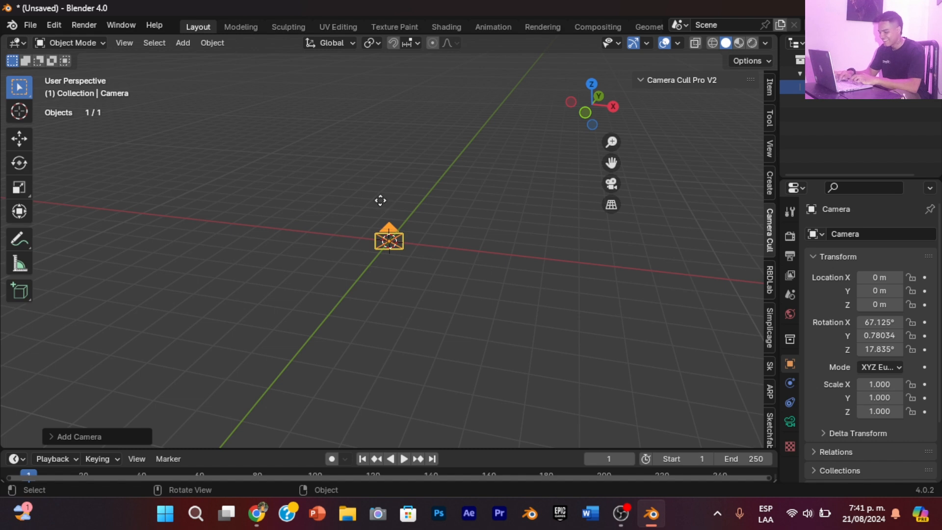
Add a Monkey mesh and move it to about X -0.04, Y 0.9, Z 2.05 m
{"action": "key", "text": "shift+a"}
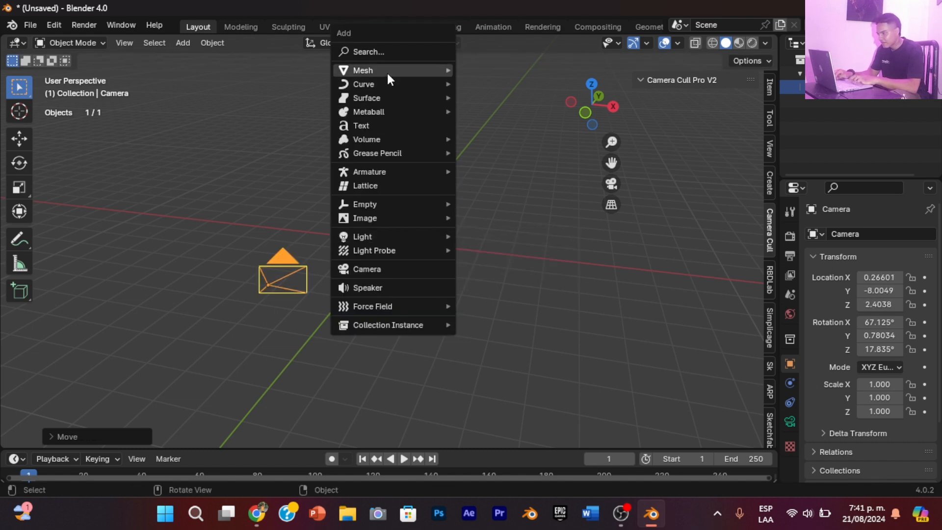
{"action": "mouse_move", "coordinate": [387, 73]}
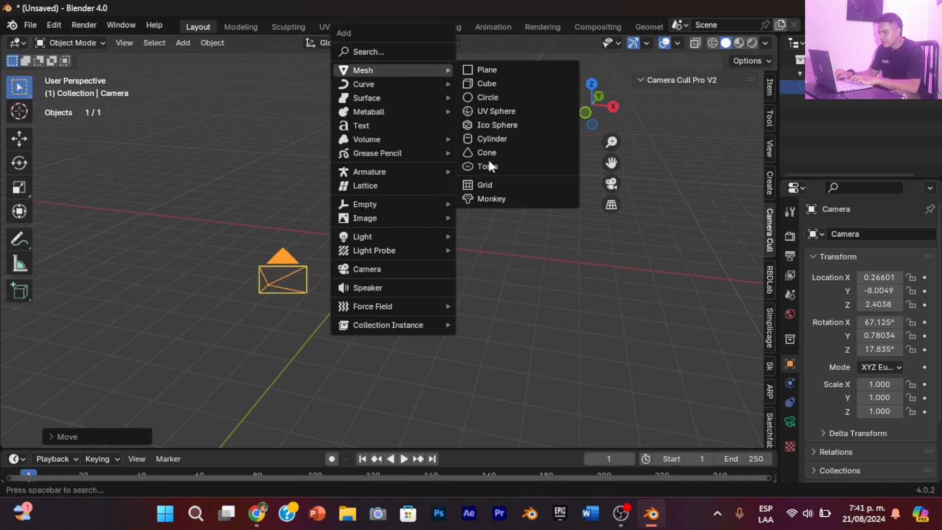
{"action": "left_click", "coordinate": [478, 199]}
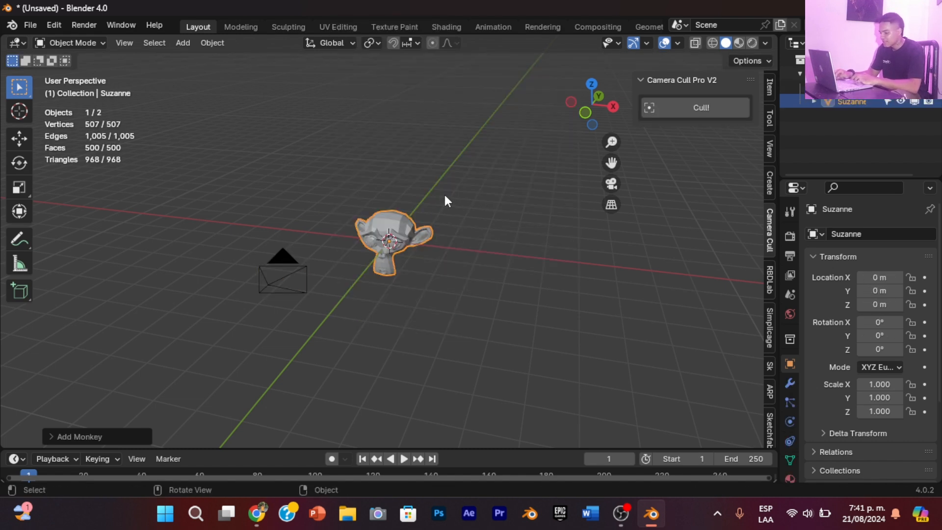
{"action": "key", "text": "g"}
{"action": "left_click", "coordinate": [449, 127]}
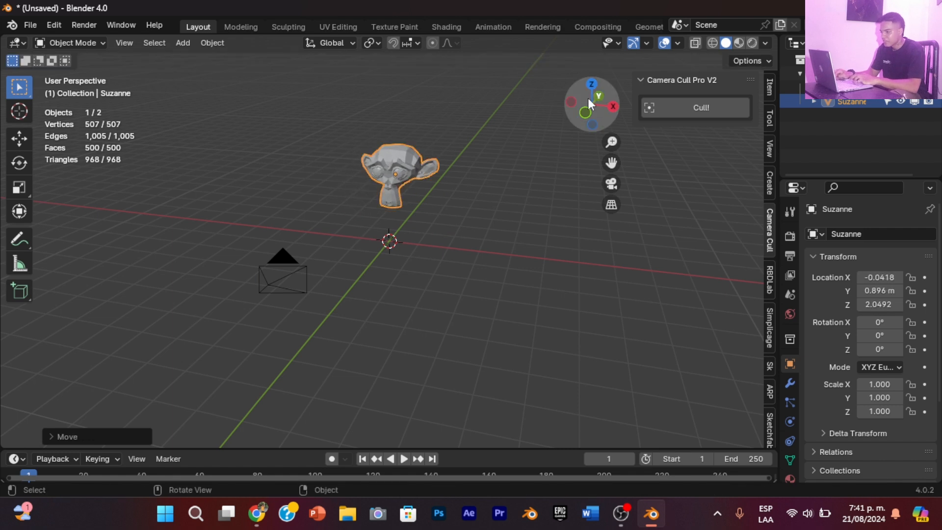
Scale the monkey head uniformly up to about 1.3
{"action": "left_click_drag", "start_coordinate": [588, 98], "coordinate": [599, 94]}
{"action": "key", "text": "a"}
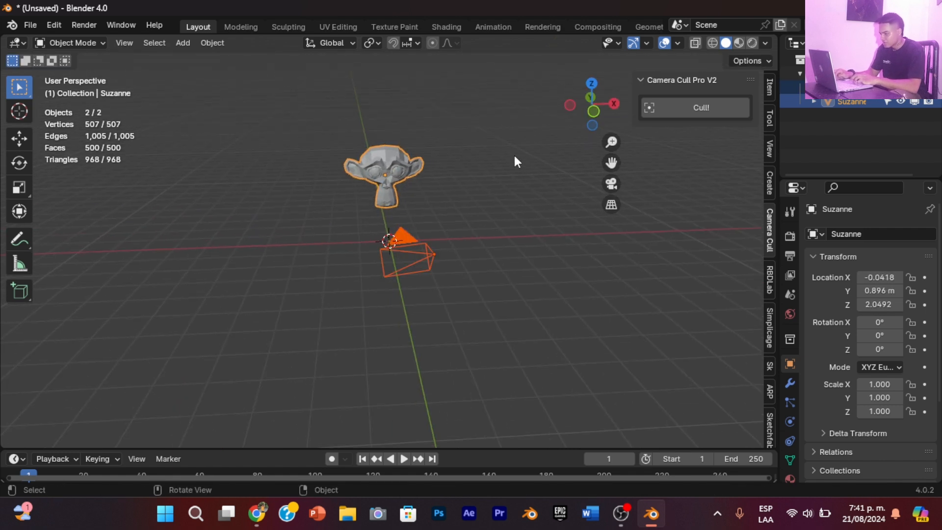
{"action": "left_click", "coordinate": [514, 156]}
{"action": "key", "text": "s"}
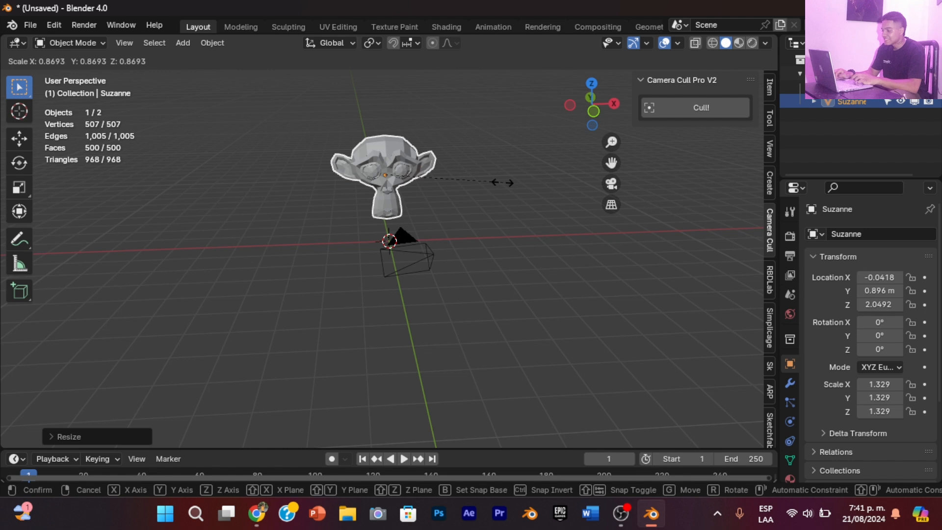
{"action": "left_click", "coordinate": [502, 187]}
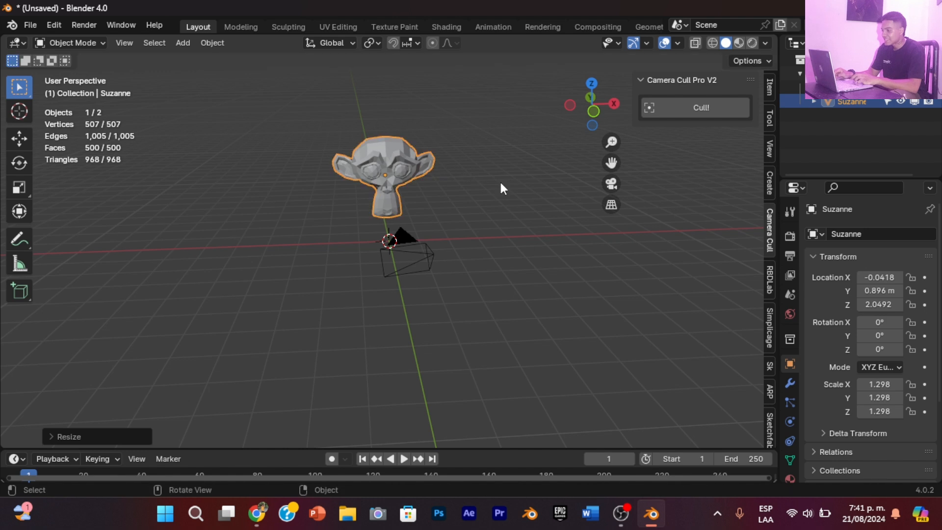
Subdivide the whole monkey mesh once in Edit Mode
{"action": "left_click", "coordinate": [81, 42]}
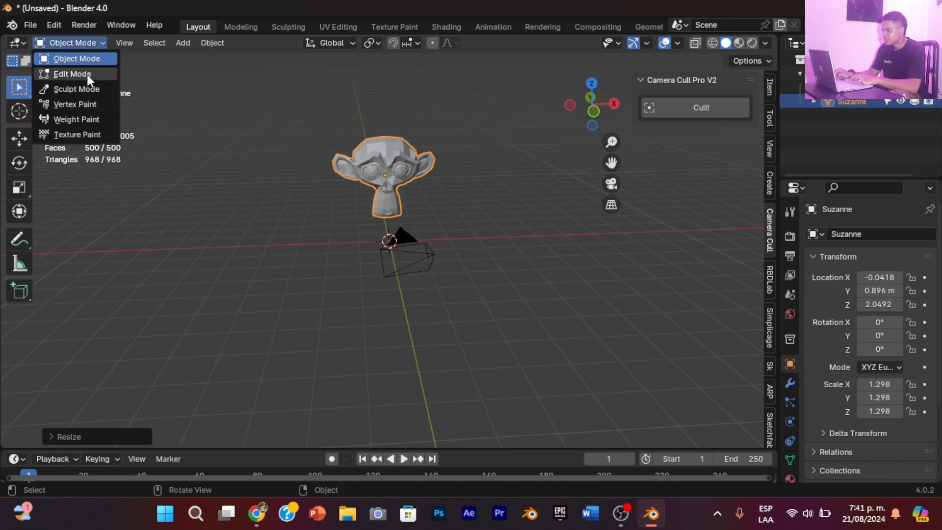
{"action": "left_click", "coordinate": [87, 74]}
{"action": "right_click", "coordinate": [385, 153]}
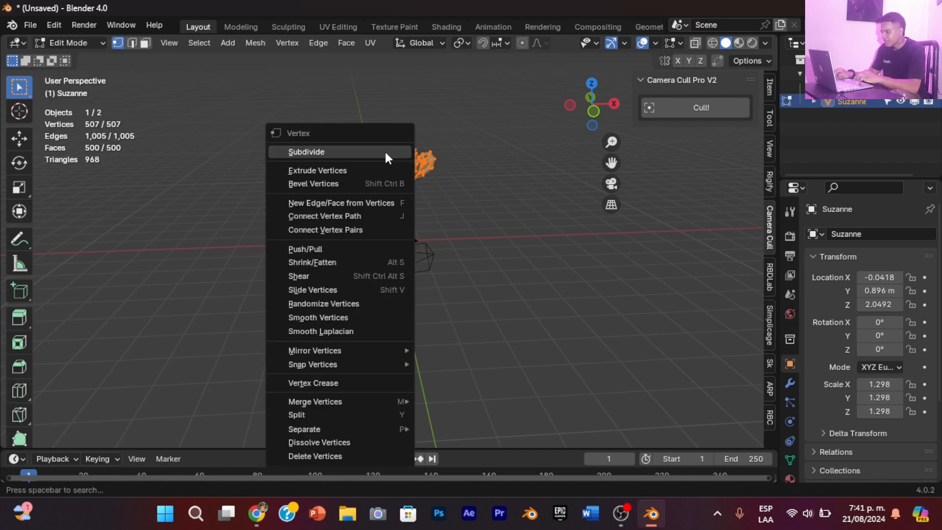
{"action": "left_click", "coordinate": [352, 157]}
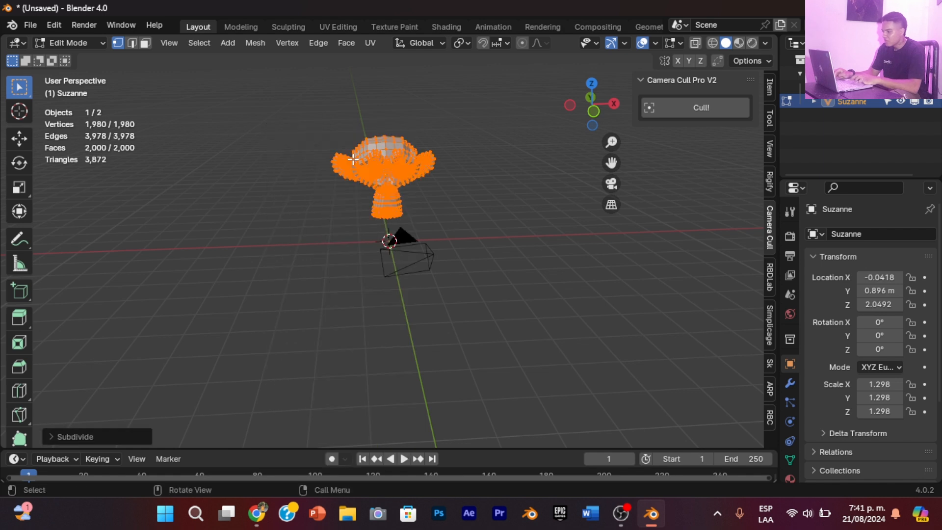
Set the monkey's subdivision to 20 cuts and deselect the mesh
{"action": "left_click", "coordinate": [85, 435]}
{"action": "double_click", "coordinate": [210, 341]}
{"action": "type", "text": "20"}
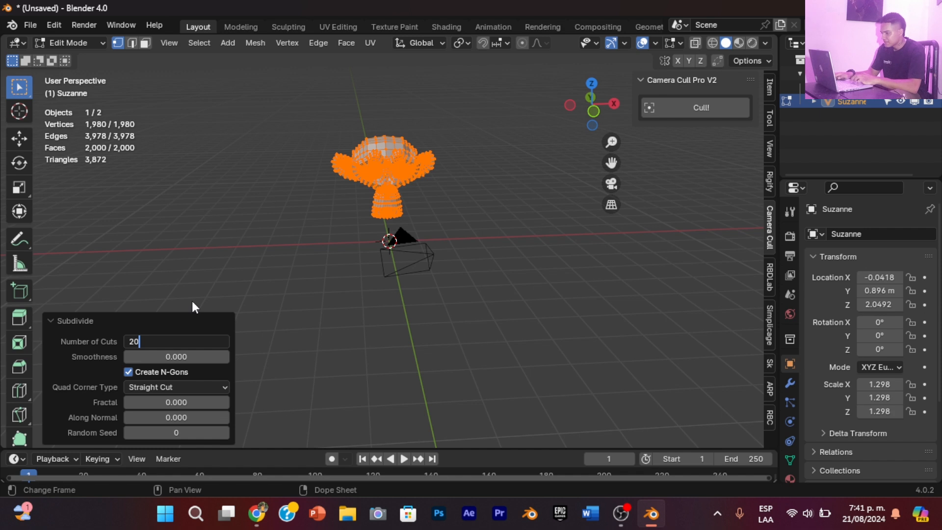
{"action": "key", "text": "Return"}
{"action": "left_click", "coordinate": [305, 238]}
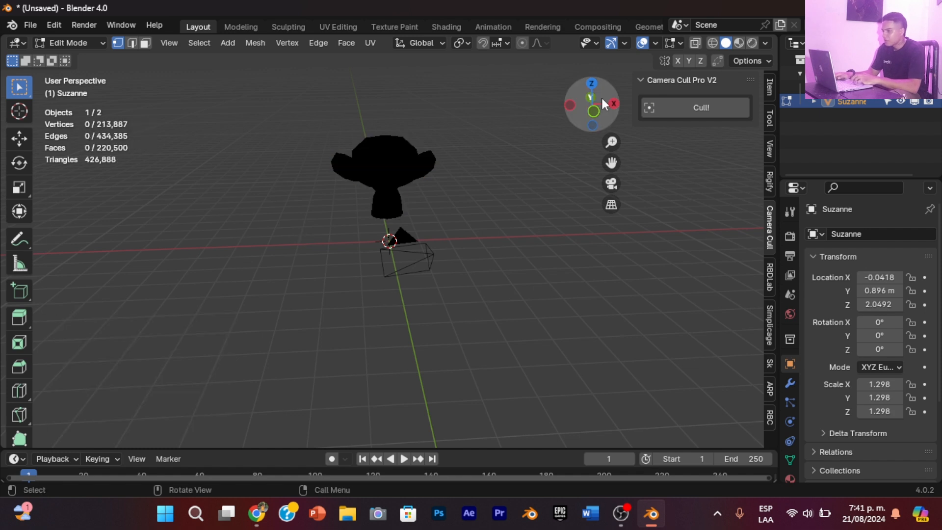
Add a backdrop plane rotated about 82° on X, moved to about Y 23.8 m and scaled to about 39.2
{"action": "left_click_drag", "start_coordinate": [601, 96], "coordinate": [594, 98]}
{"action": "key", "text": "shift+a"}
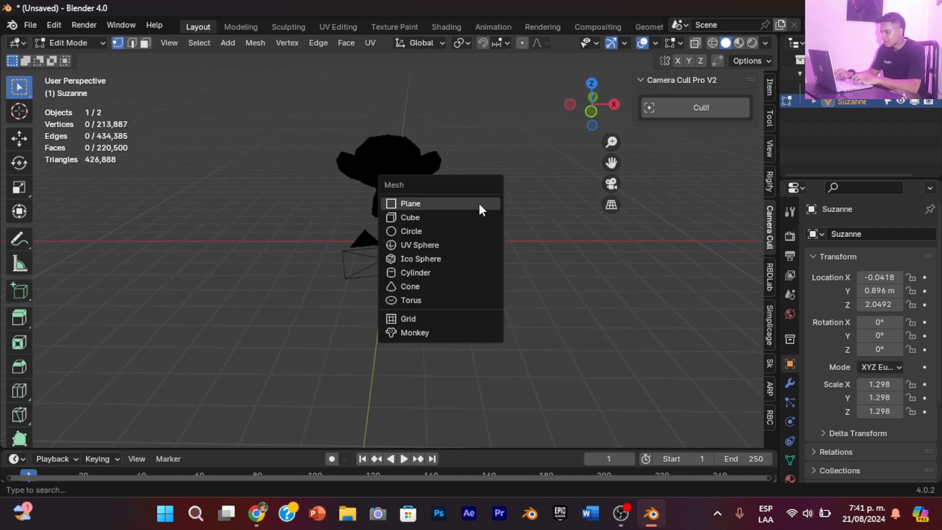
{"action": "left_click", "coordinate": [433, 207]}
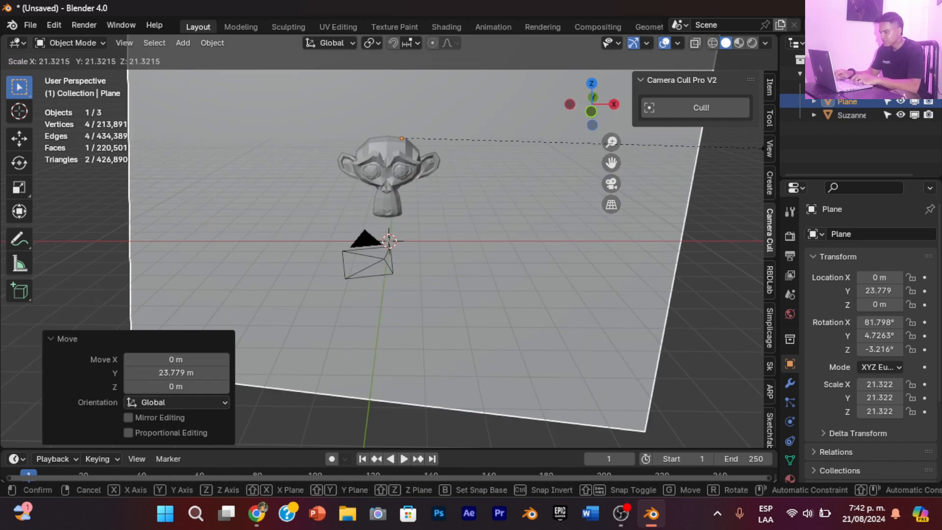
{"action": "left_click", "coordinate": [308, 122]}
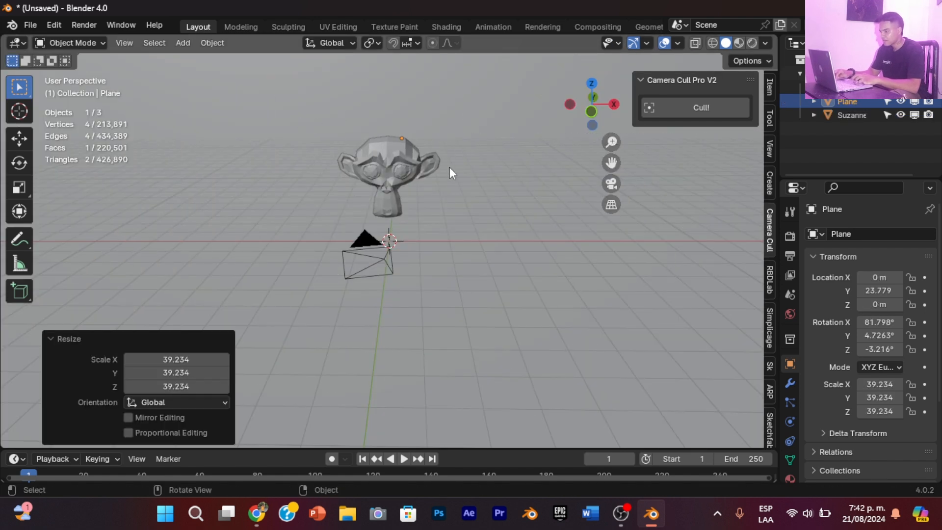
Show the scene through the camera in Material Preview and give the backdrop plane a red base color
{"action": "key", "text": "KP_0"}
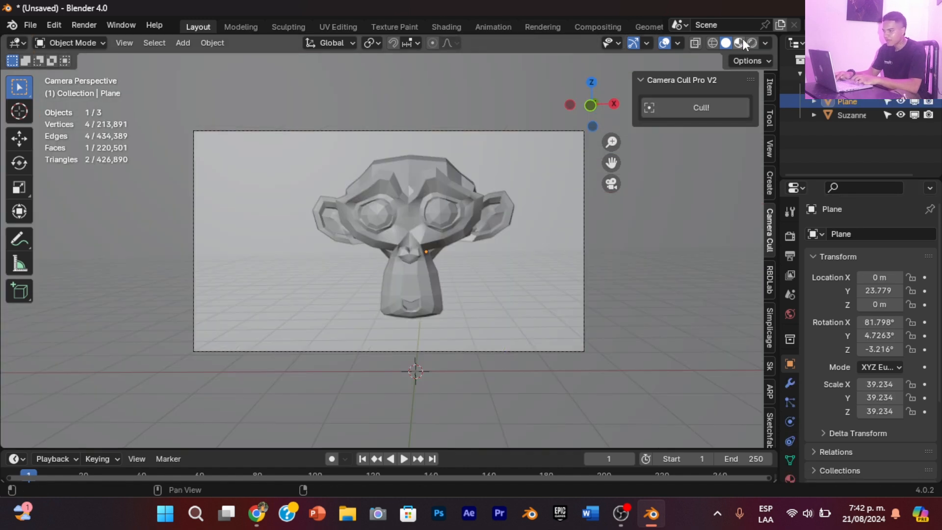
{"action": "left_click", "coordinate": [740, 43]}
{"action": "left_click", "coordinate": [790, 478]}
{"action": "left_click", "coordinate": [883, 404]}
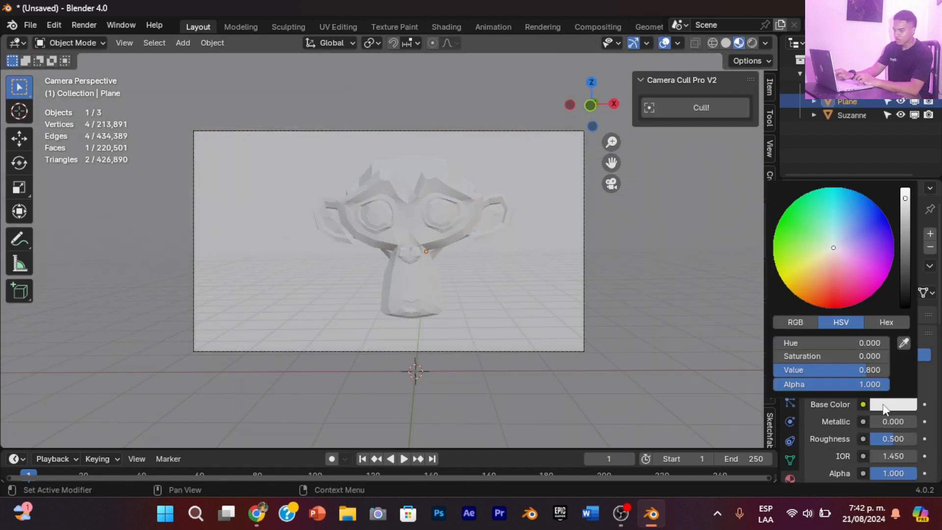
{"action": "left_click", "coordinate": [833, 297]}
Duplicate the monkey head four times and place the copies around the original across the four corners of the camera frame
{"action": "left_click", "coordinate": [438, 201]}
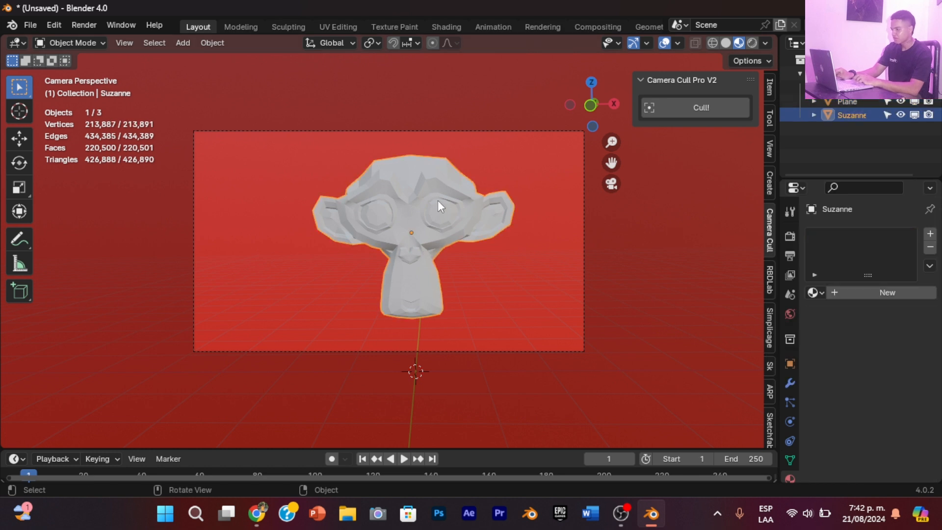
{"action": "key", "text": "shift+d"}
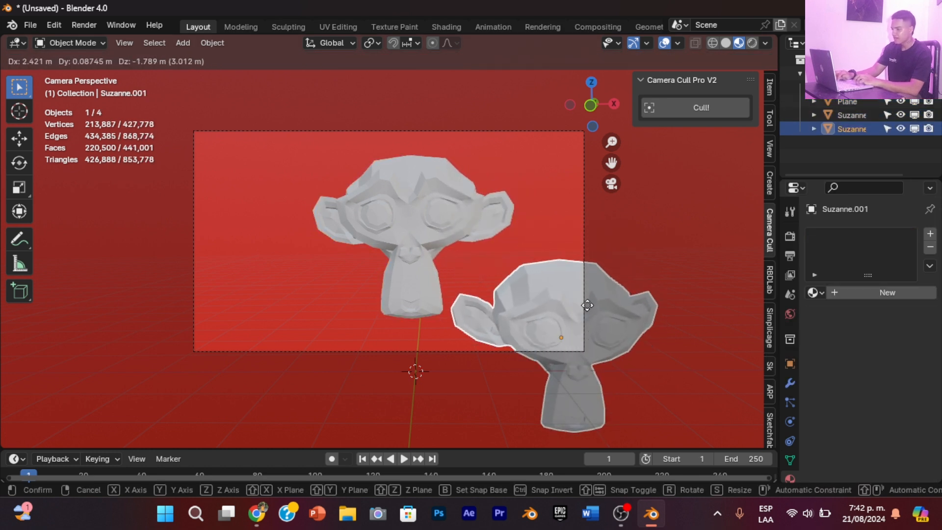
{"action": "left_click", "coordinate": [597, 316]}
{"action": "key", "text": "shift+d"}
{"action": "left_click", "coordinate": [574, 121]}
{"action": "key", "text": "shift+d"}
{"action": "left_click", "coordinate": [235, 111]}
{"action": "key", "text": "shift+d"}
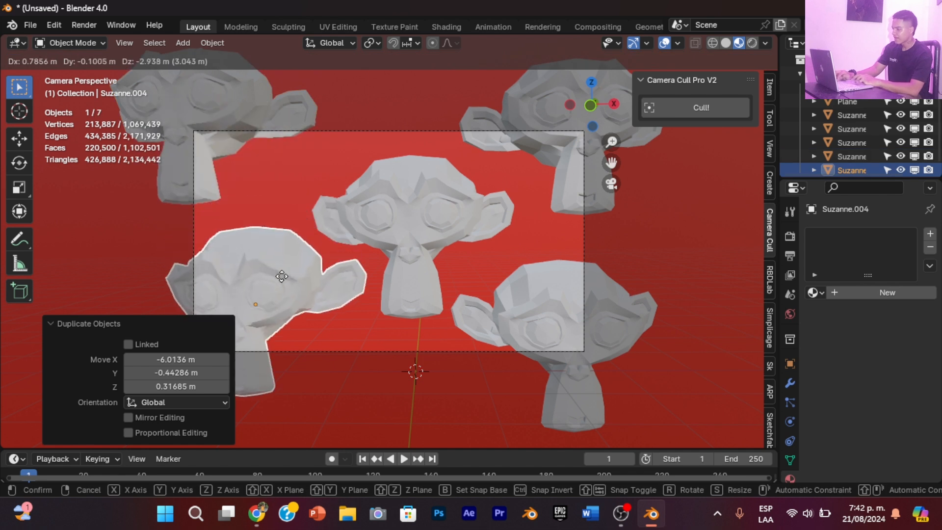
{"action": "left_click", "coordinate": [289, 277]}
{"action": "key", "text": "shift+d"}
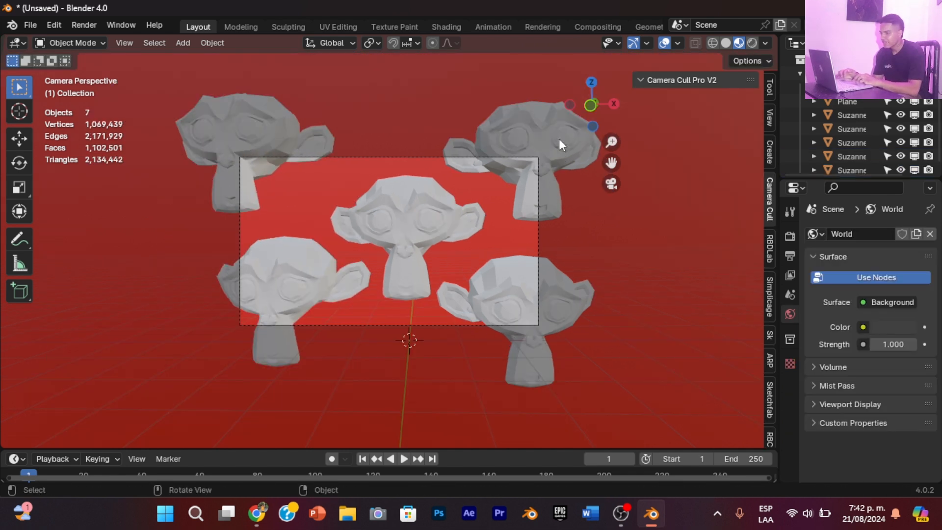
Apply the camera cull to the upper-right monkey head, with Camera as its culling camera
{"action": "left_click", "coordinate": [558, 138]}
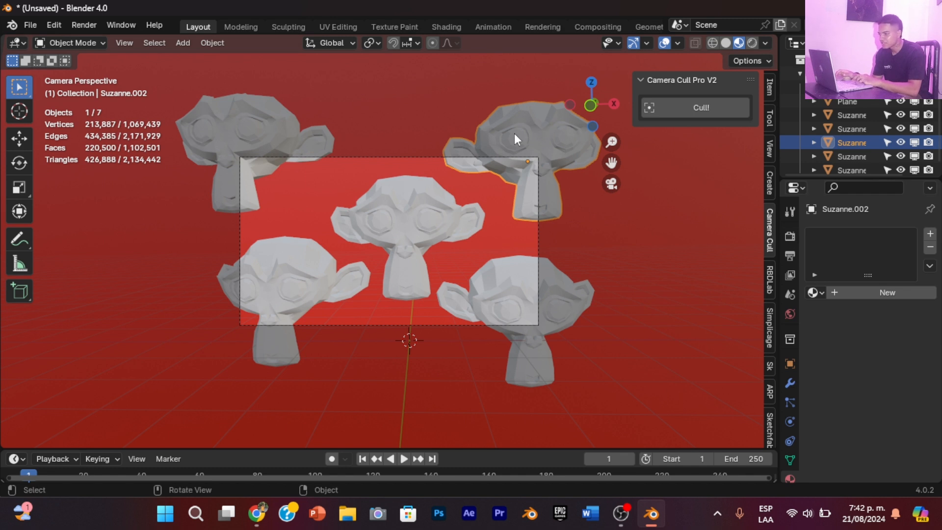
{"action": "left_click", "coordinate": [703, 113]}
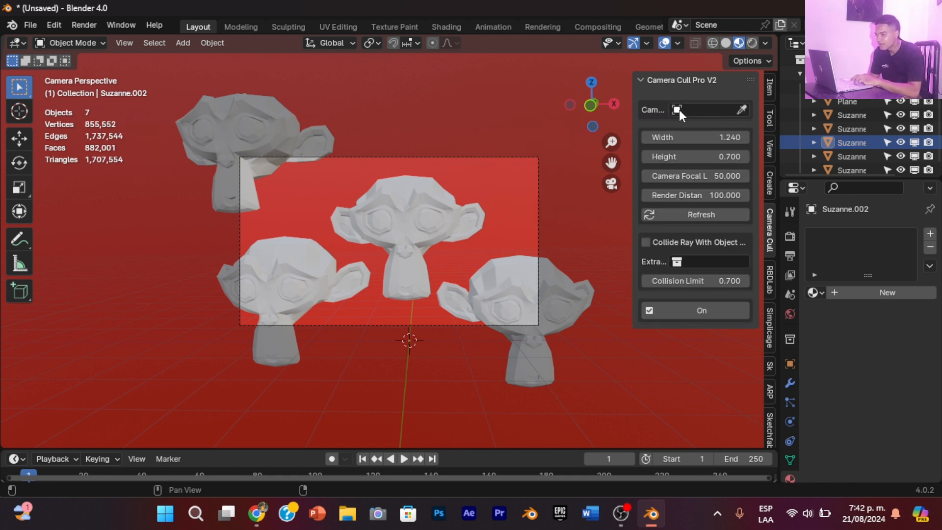
{"action": "left_click", "coordinate": [679, 110]}
{"action": "left_click", "coordinate": [663, 111]}
{"action": "left_click", "coordinate": [679, 109]}
{"action": "left_click", "coordinate": [687, 129]}
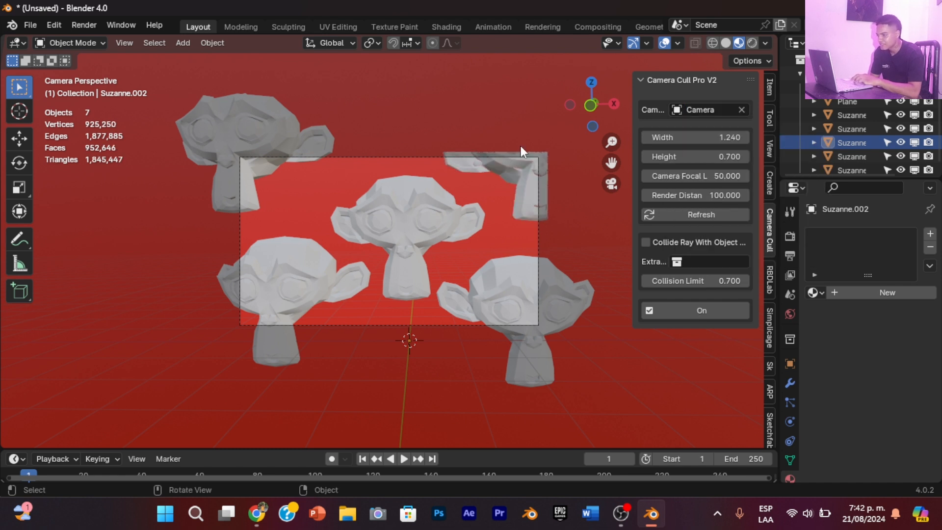
Apply the camera cull to the upper-left, lower-right and lower-left monkey heads in turn
{"action": "left_click", "coordinate": [268, 119]}
{"action": "left_click", "coordinate": [667, 110]}
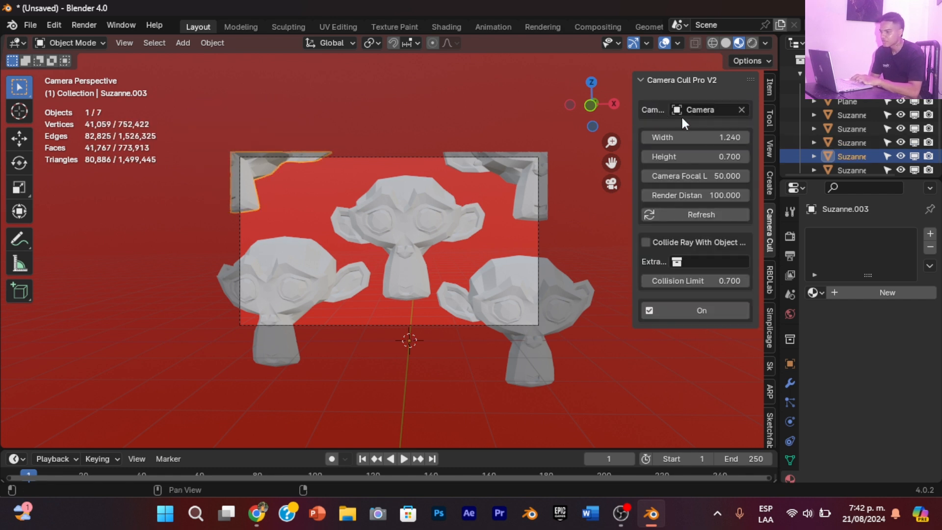
{"action": "left_click", "coordinate": [562, 294]}
{"action": "left_click", "coordinate": [678, 112]}
{"action": "left_click", "coordinate": [253, 280]}
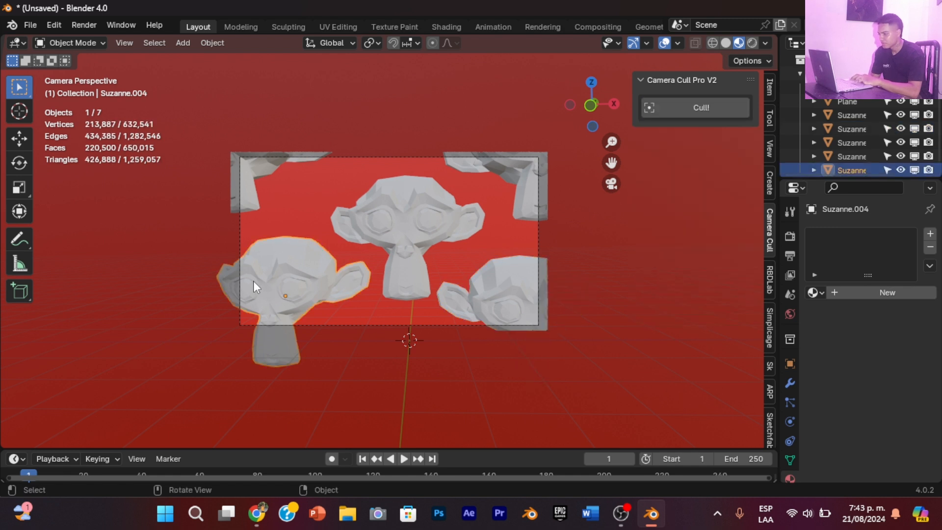
{"action": "left_click", "coordinate": [694, 107]}
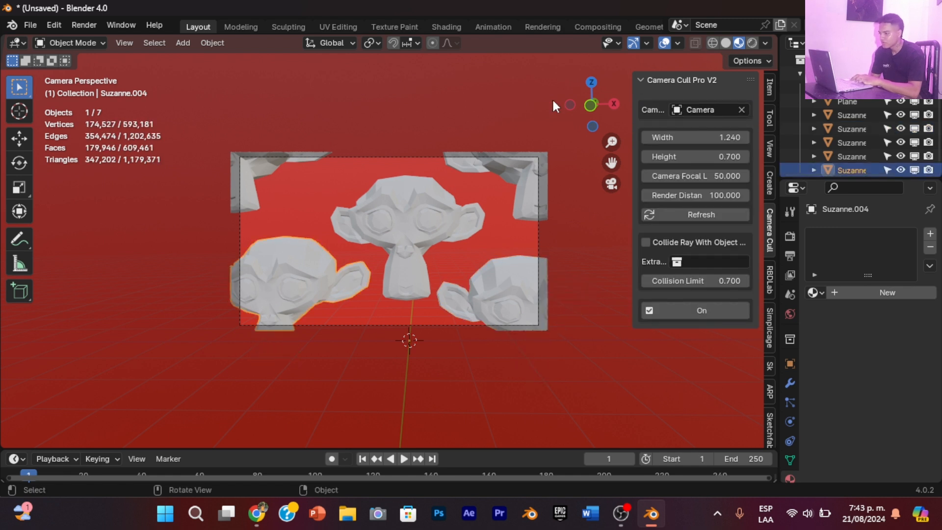
Try the camera cull on the unsubdivided red backdrop plane, and undo it
{"action": "left_click", "coordinate": [552, 98]}
{"action": "left_click", "coordinate": [664, 107]}
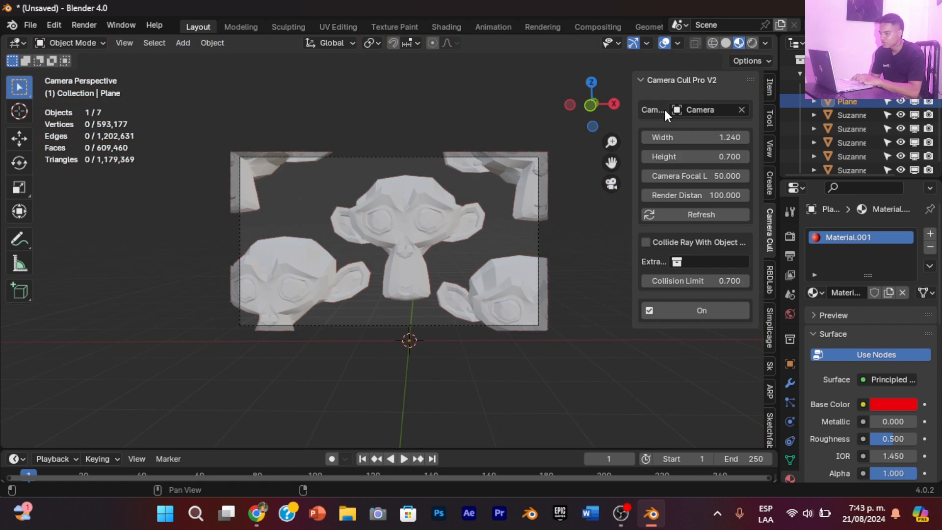
{"action": "mouse_move", "coordinate": [673, 137]}
{"action": "left_mouse_down"}
{"action": "mouse_move", "coordinate": [628, 136]}
{"action": "mouse_move", "coordinate": [673, 134]}
{"action": "left_mouse_up"}
{"action": "key", "text": "ctrl+z"}
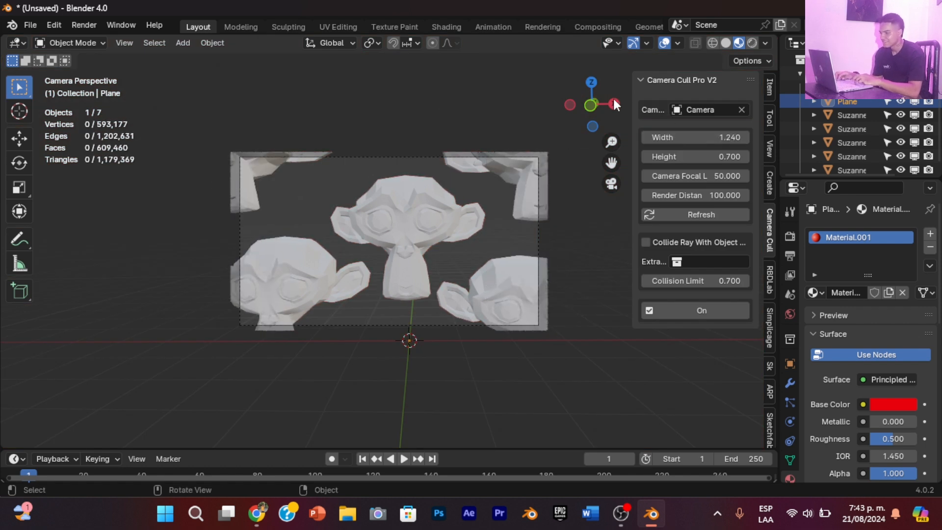
{"action": "left_click_drag", "start_coordinate": [605, 99], "coordinate": [610, 100]}
{"action": "key", "text": "ctrl+z"}
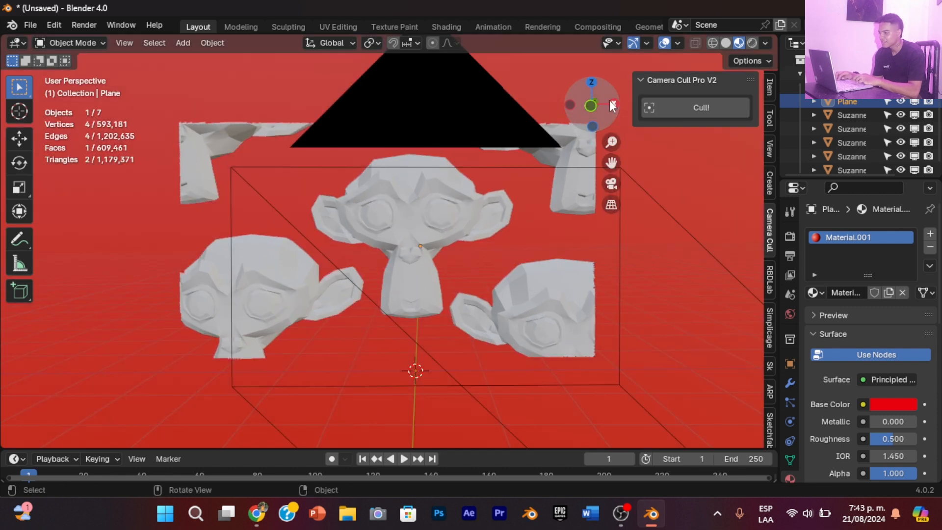
Subdivide the whole red backdrop plane in Edit Mode
{"action": "scroll", "coordinate": [523, 91], "scroll_direction": "down", "scroll_amount": 9}
{"action": "right_click", "coordinate": [449, 108]}
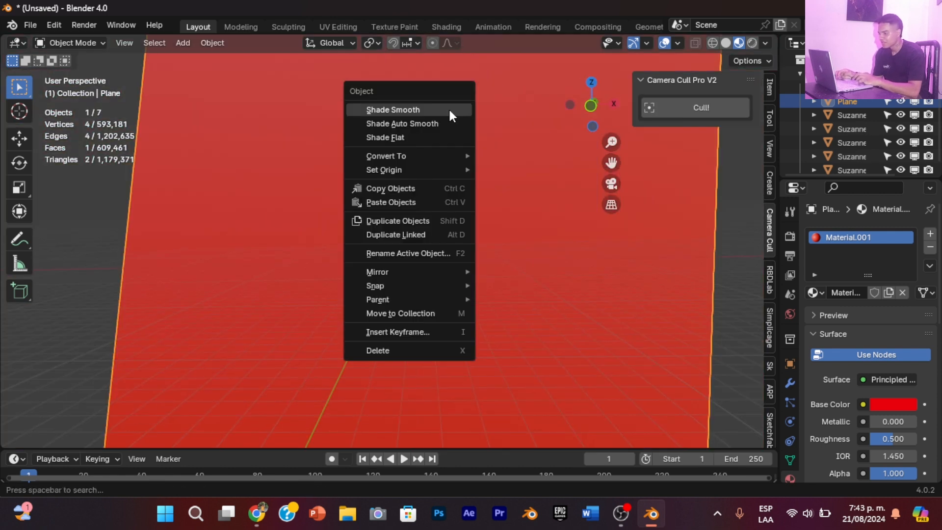
{"action": "left_click", "coordinate": [86, 45]}
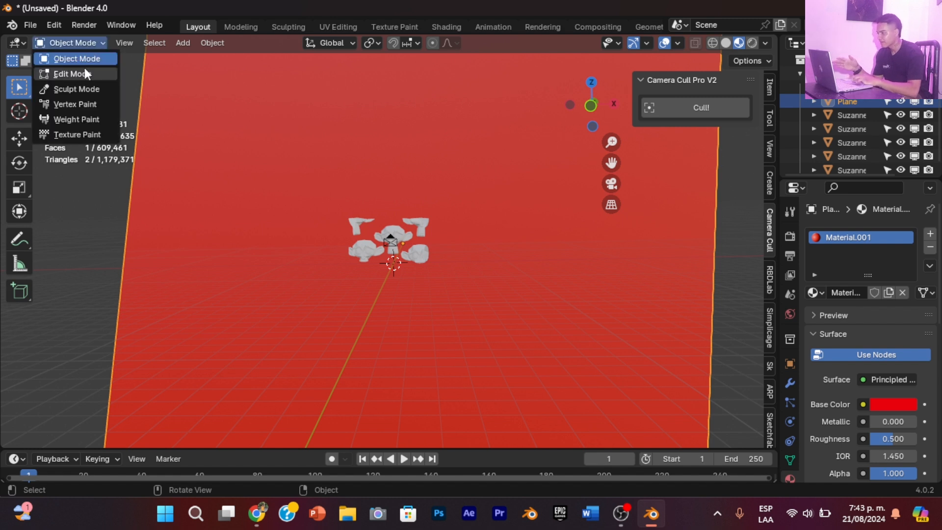
{"action": "left_click", "coordinate": [85, 68]}
{"action": "right_click", "coordinate": [395, 156]}
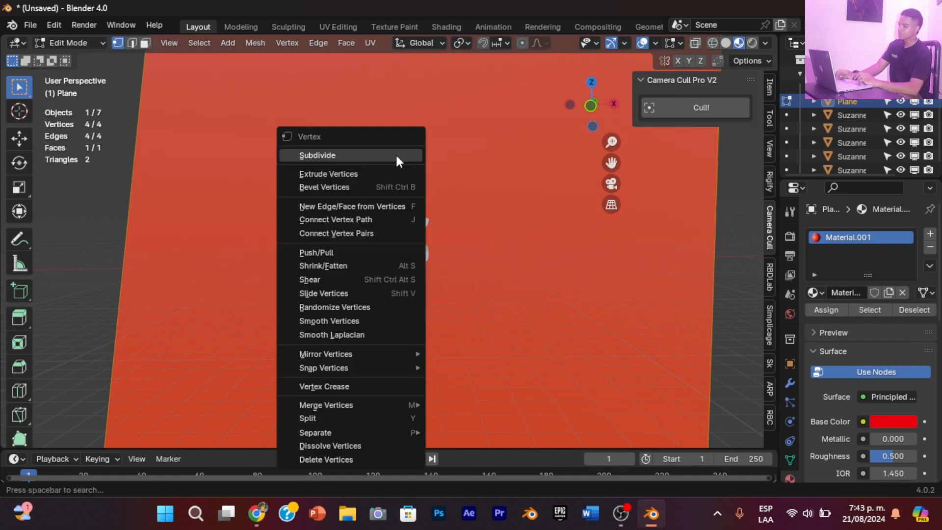
{"action": "left_click", "coordinate": [353, 154]}
Set the plane's subdivision to 100 cuts and return to Object Mode in the camera view
{"action": "left_click", "coordinate": [200, 339]}
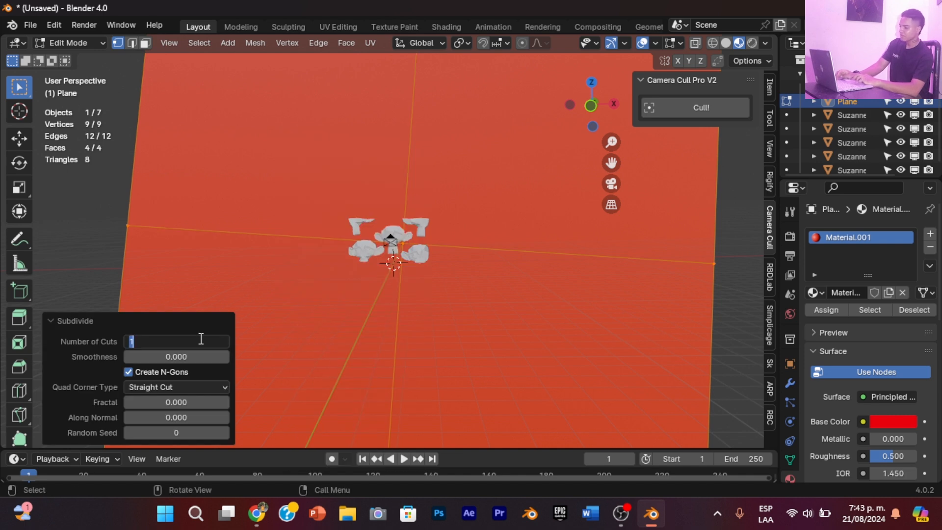
{"action": "type", "text": "100"}
{"action": "key", "text": "Return"}
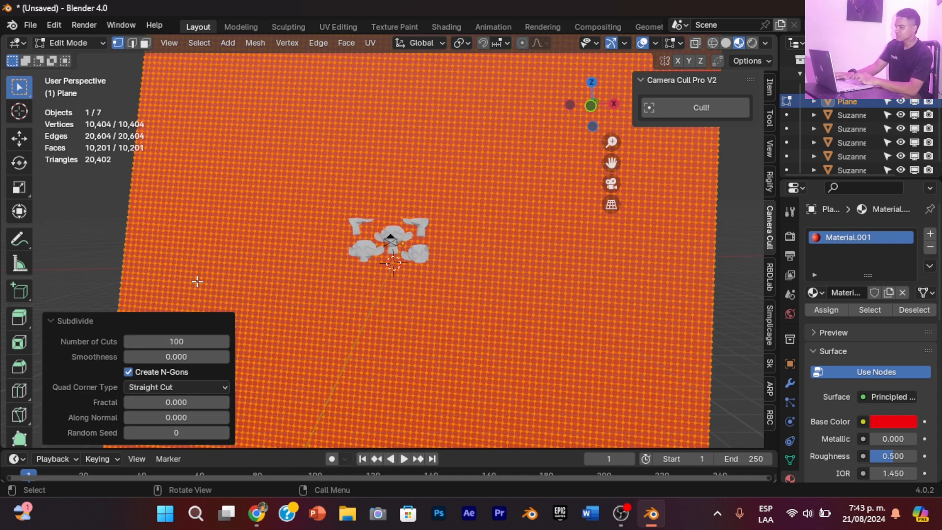
{"action": "left_click", "coordinate": [200, 244]}
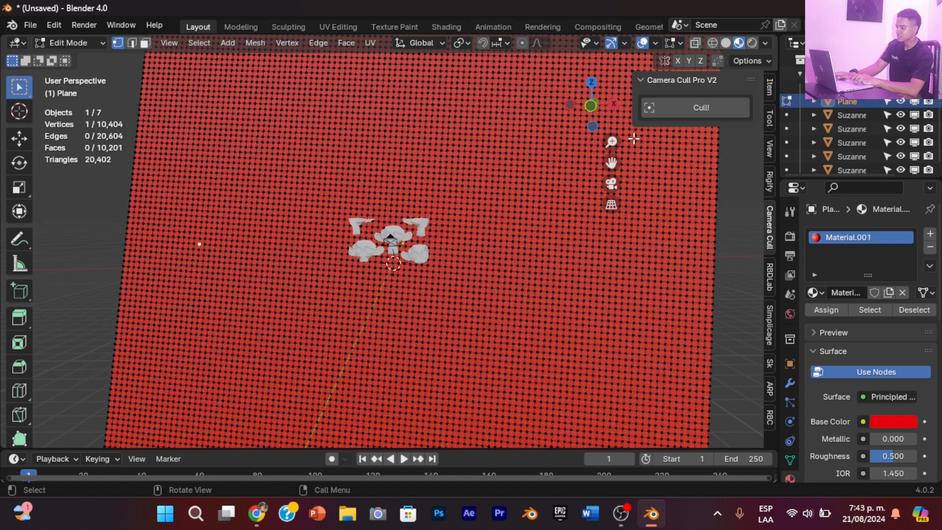
{"action": "left_click", "coordinate": [611, 183]}
{"action": "left_click", "coordinate": [95, 43]}
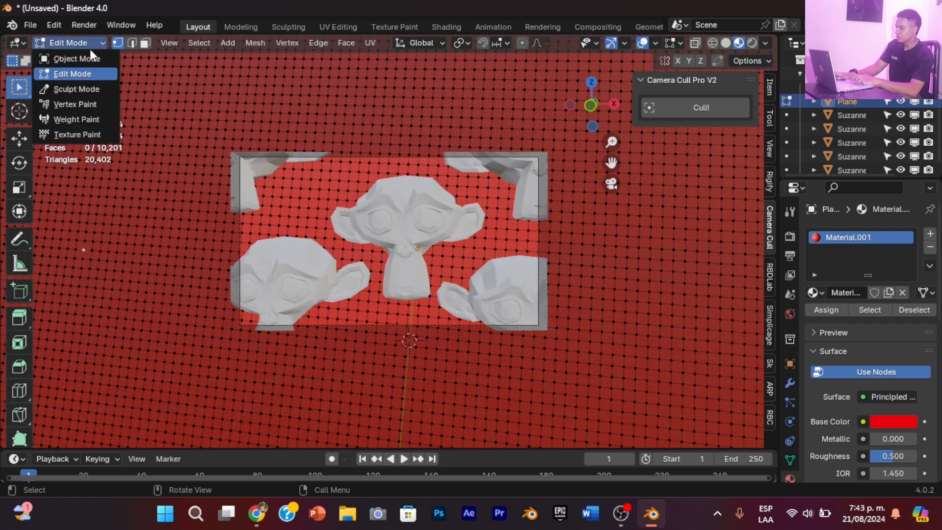
{"action": "left_click", "coordinate": [89, 55]}
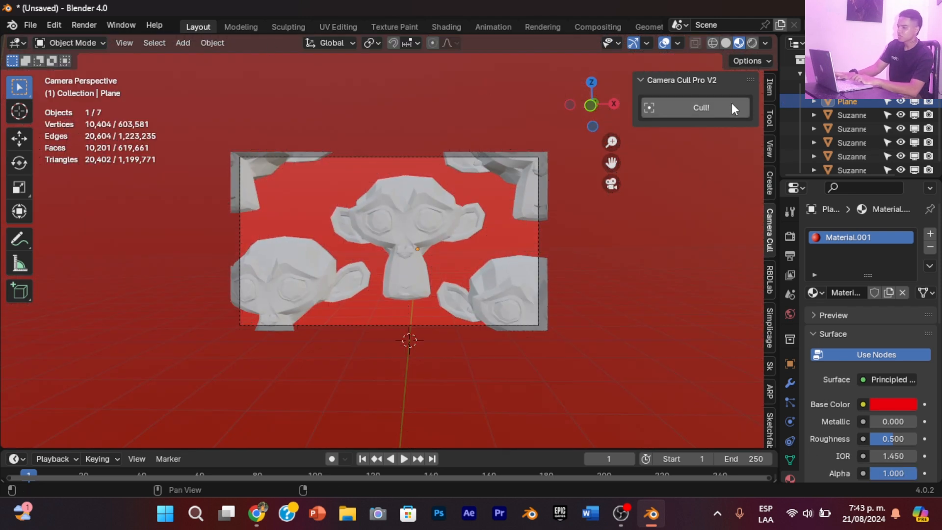
Try the camera cull on the subdivided plane with its width at 1.54, and undo both changes
{"action": "left_click", "coordinate": [689, 104]}
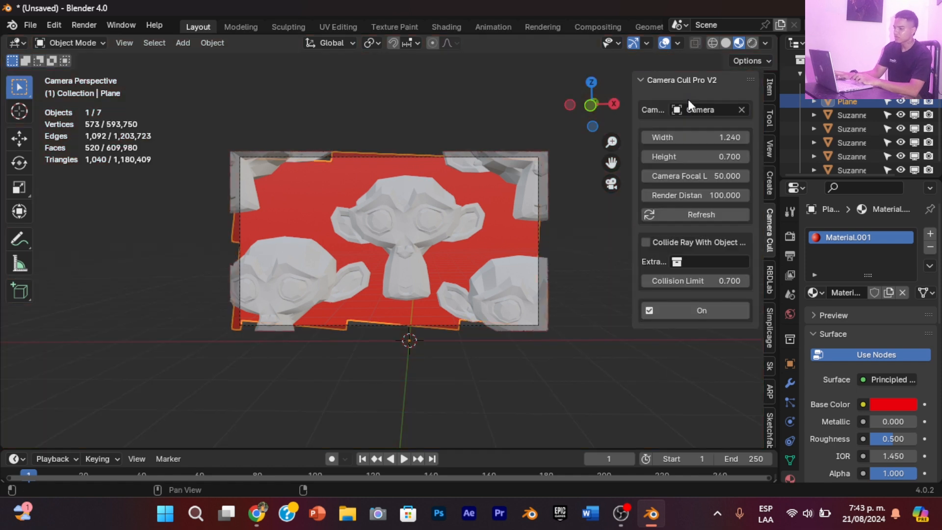
{"action": "mouse_move", "coordinate": [684, 138]}
{"action": "left_mouse_down"}
{"action": "mouse_move", "coordinate": [637, 137]}
{"action": "mouse_move", "coordinate": [741, 138]}
{"action": "mouse_move", "coordinate": [664, 138]}
{"action": "mouse_move", "coordinate": [693, 137]}
{"action": "left_mouse_up"}
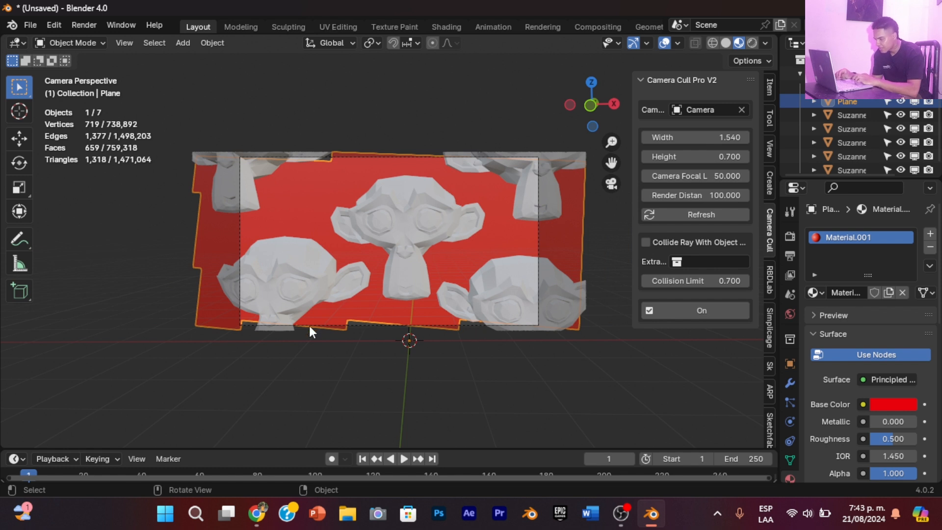
{"action": "key", "text": "ctrl+z"}
{"action": "key", "text": "ctrl+z"}
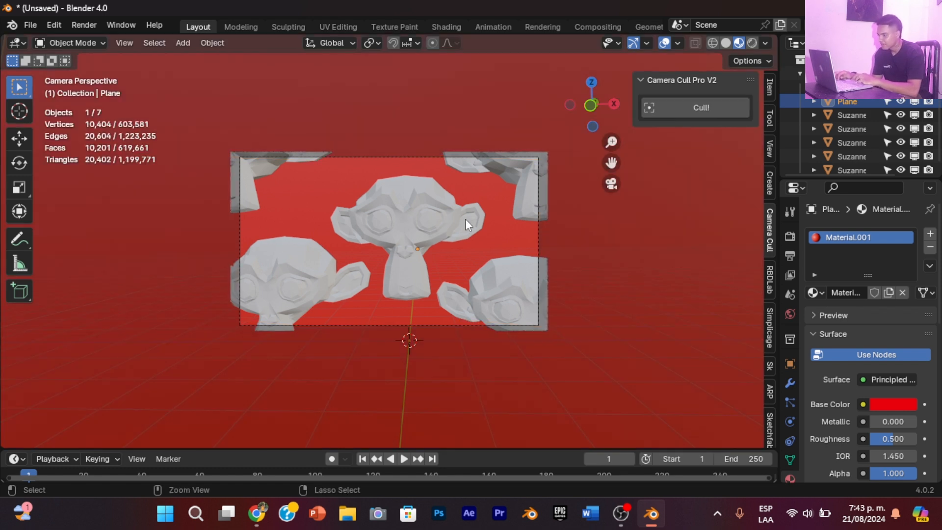
Subdivide the entire red plane again with 3 cuts in Edit Mode and return to Object Mode
{"action": "left_click", "coordinate": [74, 40]}
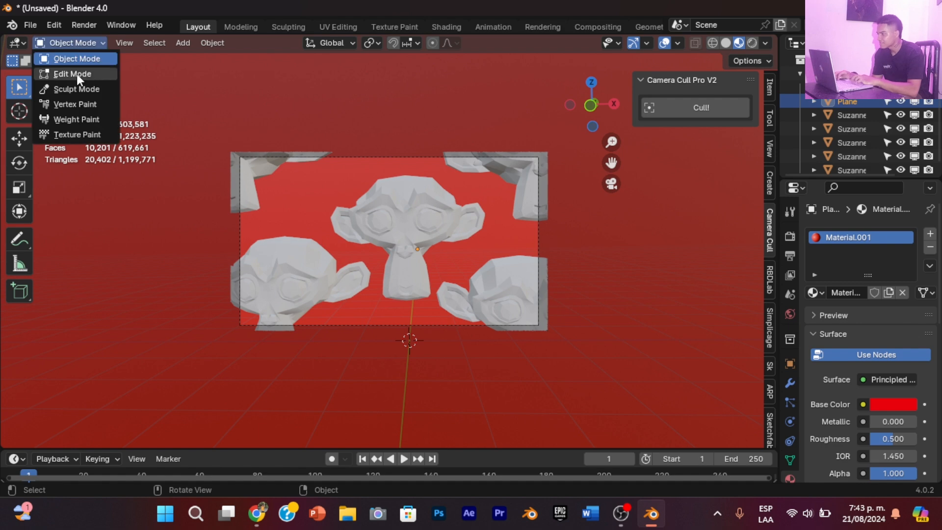
{"action": "left_click", "coordinate": [77, 73]}
{"action": "key", "text": "a"}
{"action": "key", "text": "ctrl+v"}
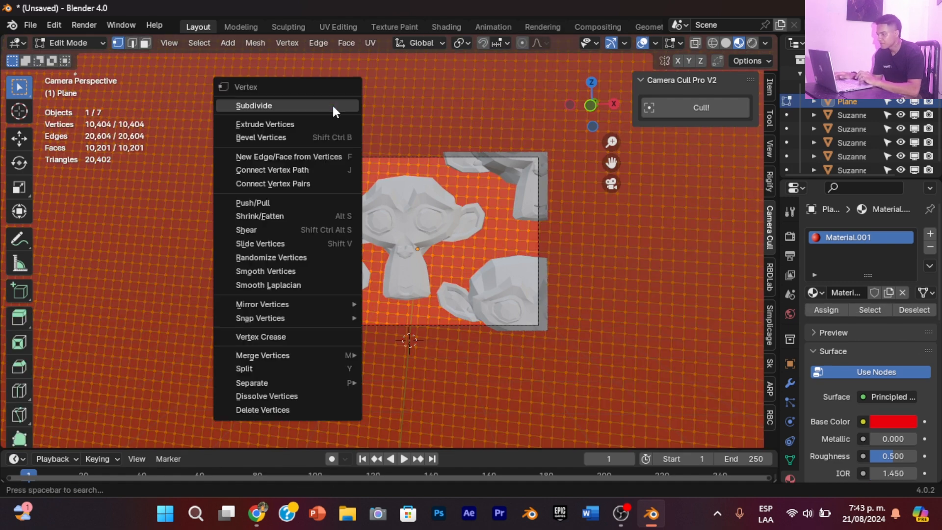
{"action": "left_click", "coordinate": [307, 103]}
{"action": "left_click", "coordinate": [222, 343]}
{"action": "left_click", "coordinate": [223, 342]}
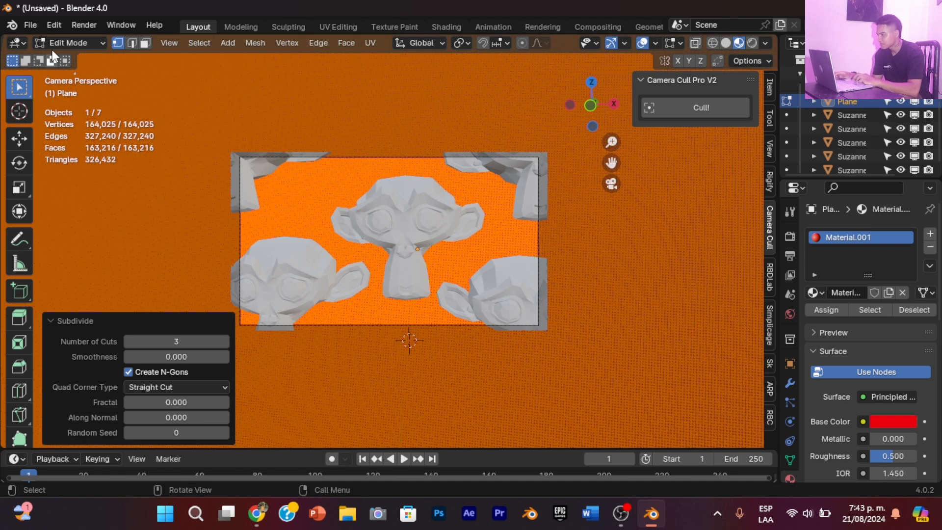
{"action": "left_click", "coordinate": [64, 44]}
{"action": "left_click", "coordinate": [87, 59]}
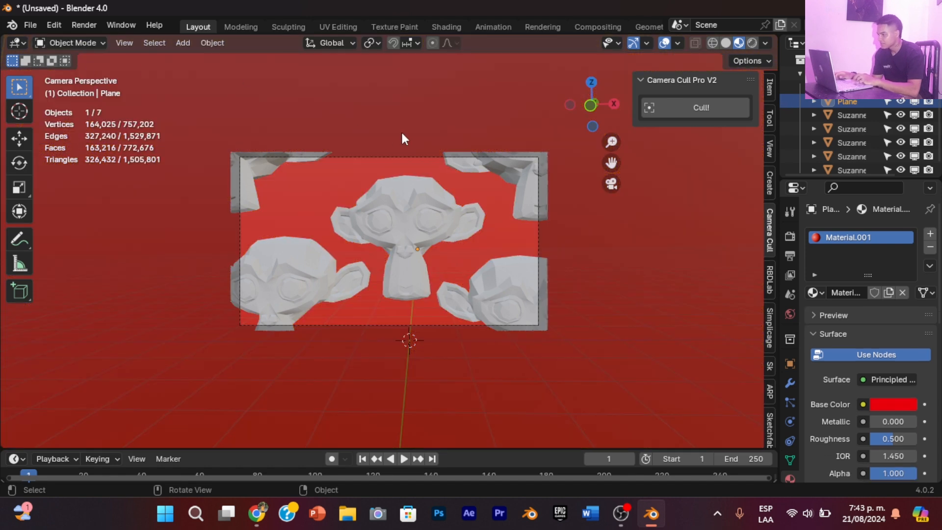
Cull the red plane to the camera's view and rotate the camera, about 1.25° around the view axis and then freely in trackball mode
{"action": "left_click", "coordinate": [688, 109]}
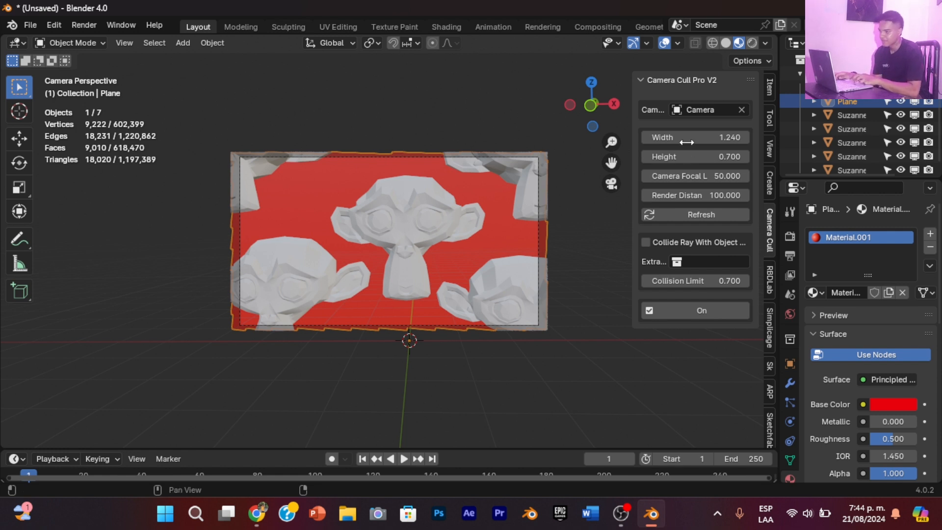
{"action": "left_click", "coordinate": [520, 158]}
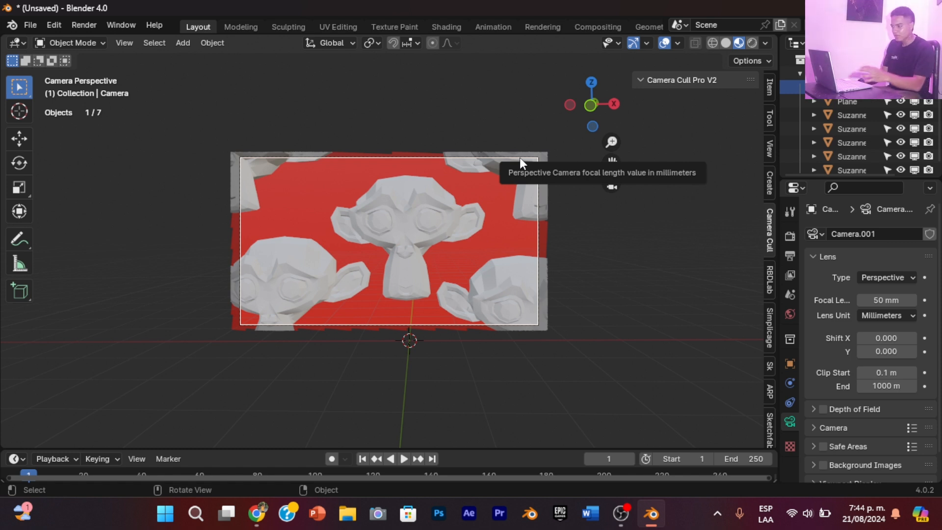
{"action": "key", "text": "r"}
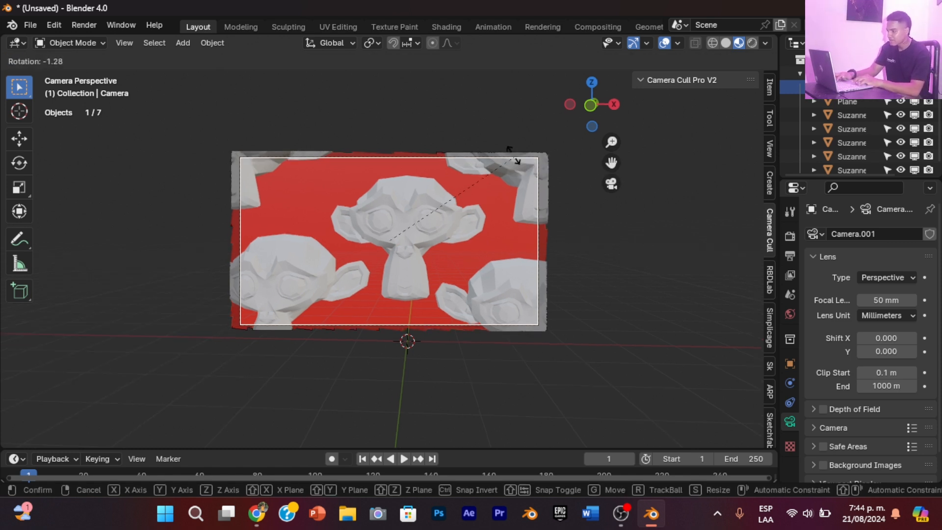
{"action": "left_click", "coordinate": [512, 167]}
{"action": "key", "text": "r"}
{"action": "key", "text": "r"}
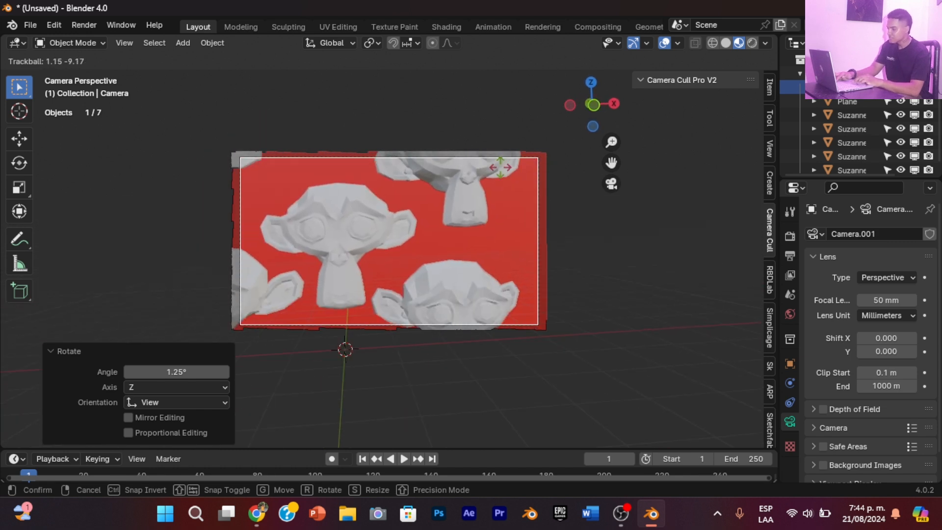
{"action": "left_click", "coordinate": [508, 168]}
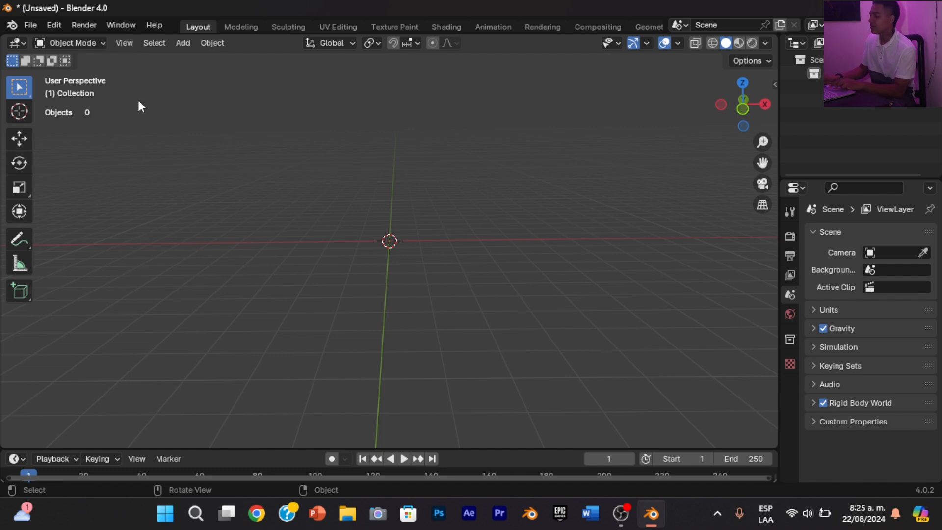
Search the add-on preferences for "ivy" and make sure the Add Curve: IvyGen add-on is enabled
{"action": "left_click", "coordinate": [55, 25]}
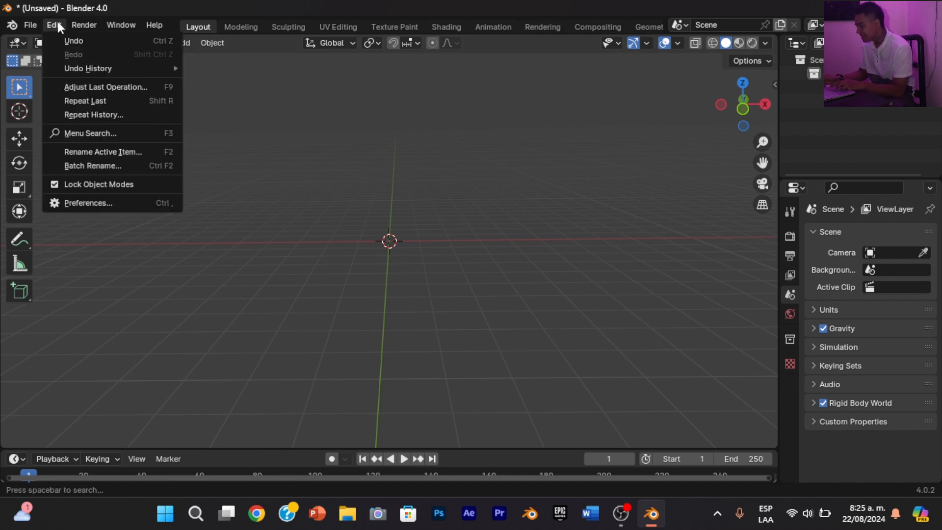
{"action": "left_click", "coordinate": [102, 201]}
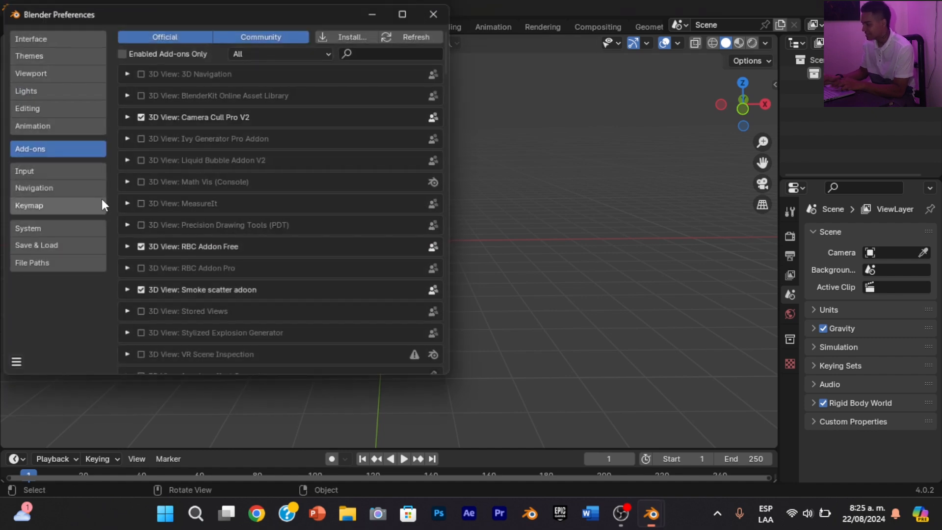
{"action": "left_click", "coordinate": [386, 49]}
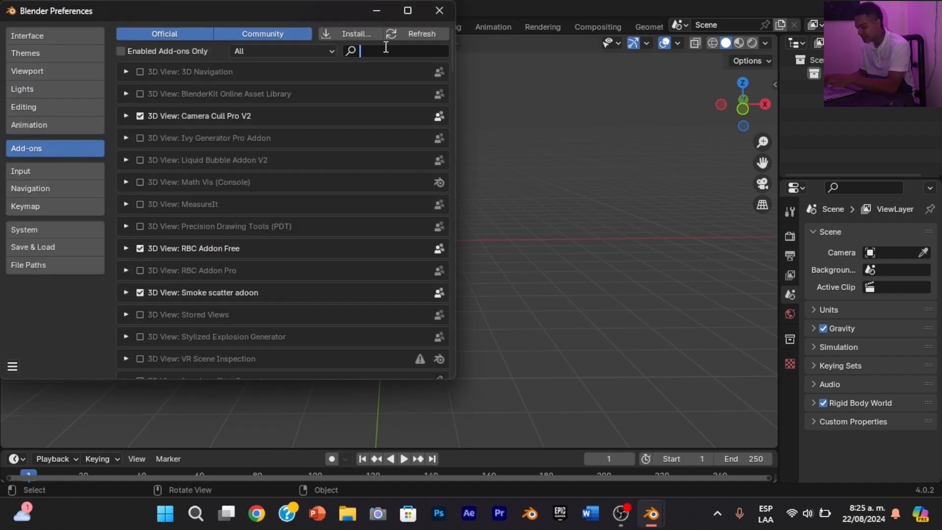
{"action": "type", "text": "ivy"}
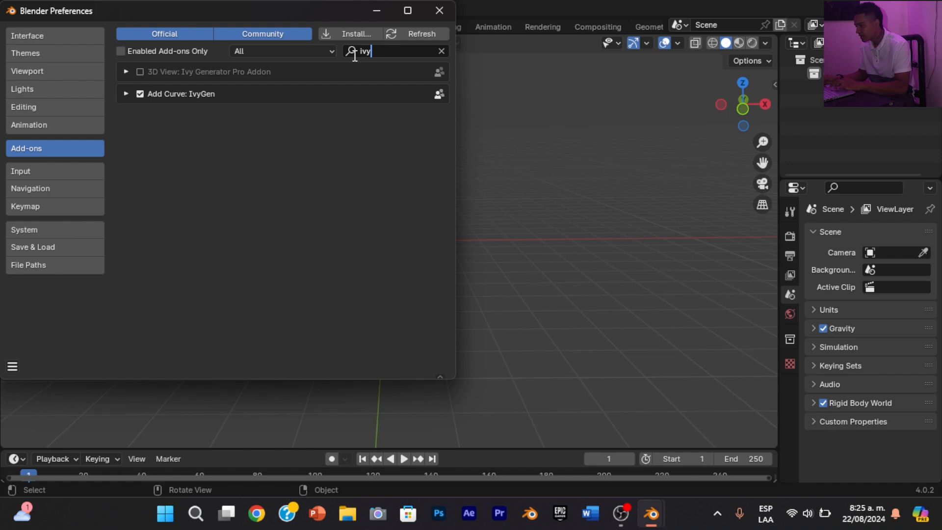
{"action": "left_click", "coordinate": [141, 93]}
{"action": "left_click", "coordinate": [439, 14]}
Add a monkey mesh at the origin and scale it up uniformly to about 1.51
{"action": "key", "text": "shift+a"}
{"action": "mouse_move", "coordinate": [575, 224]}
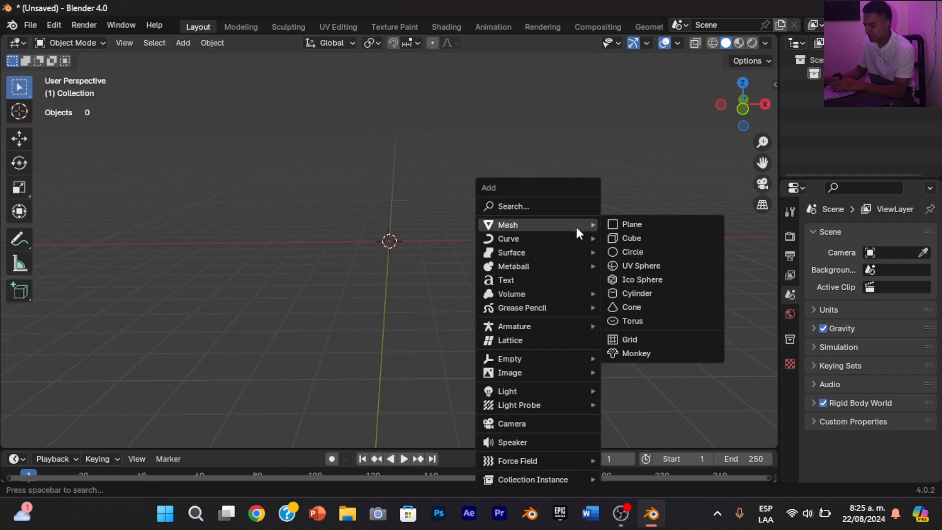
{"action": "left_click", "coordinate": [636, 355]}
{"action": "key", "text": "s"}
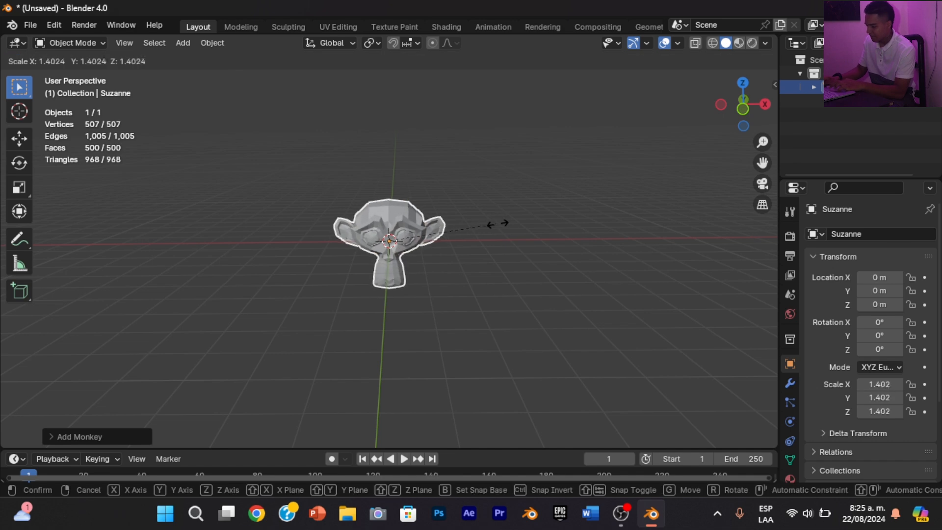
{"action": "left_click", "coordinate": [503, 222]}
Raise the monkey head about 2.36 m along the Z axis
{"action": "key", "text": "g"}
{"action": "key", "text": "z"}
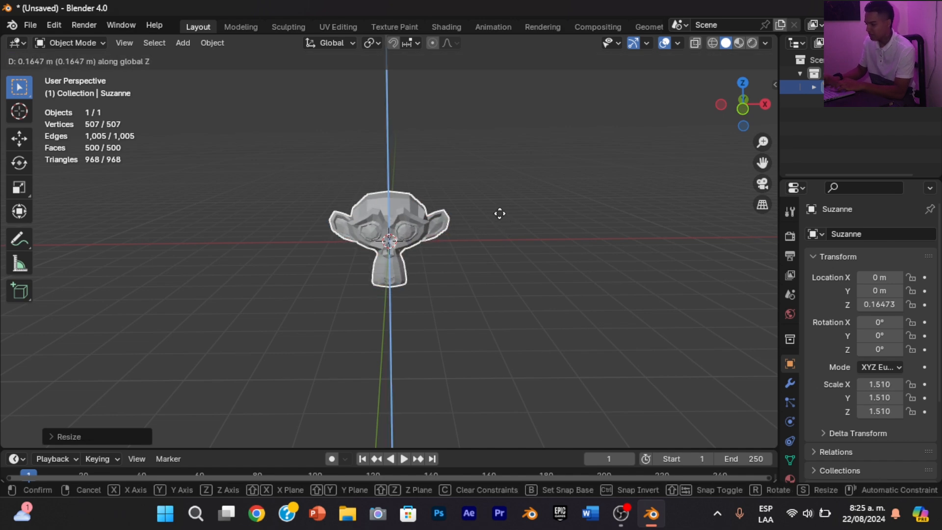
{"action": "left_click", "coordinate": [500, 156]}
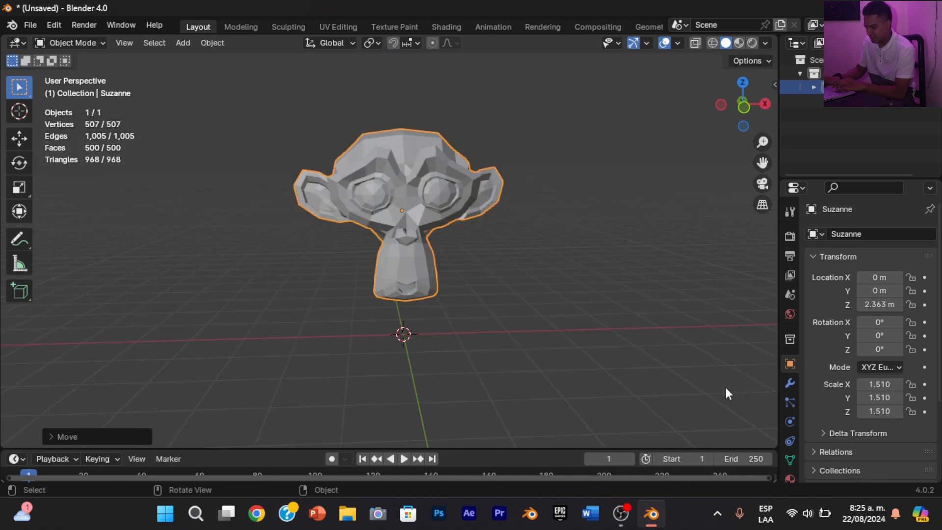
Add a Subdivision Surface modifier to the monkey head with its viewport level set to 2
{"action": "left_click", "coordinate": [790, 383]}
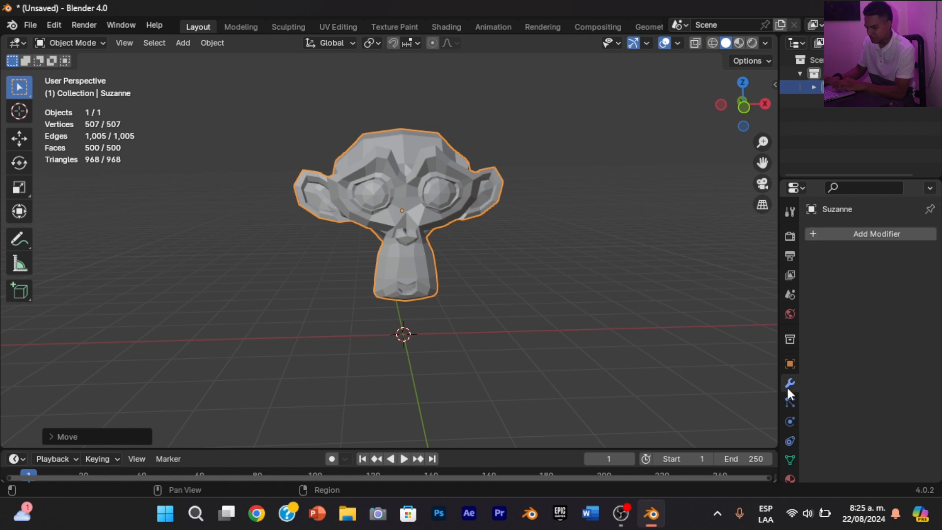
{"action": "left_click", "coordinate": [877, 234]}
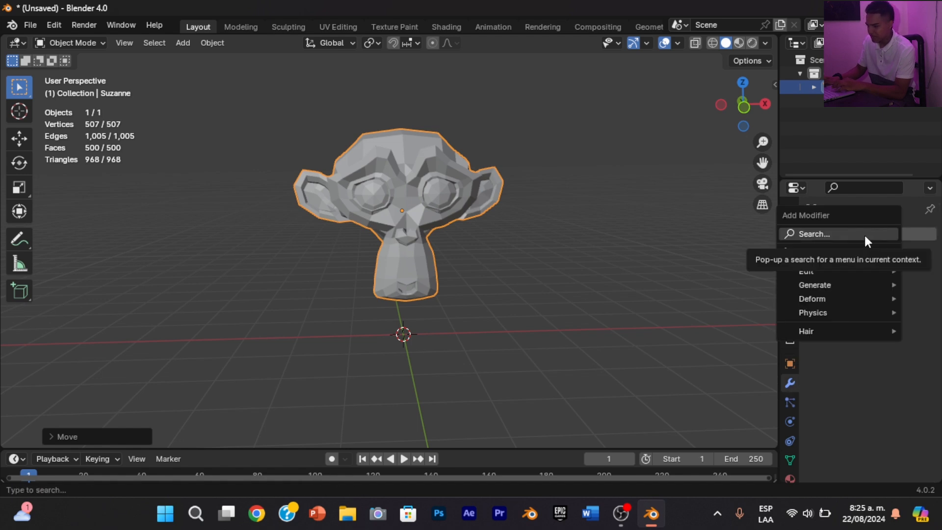
{"action": "left_click", "coordinate": [856, 234]}
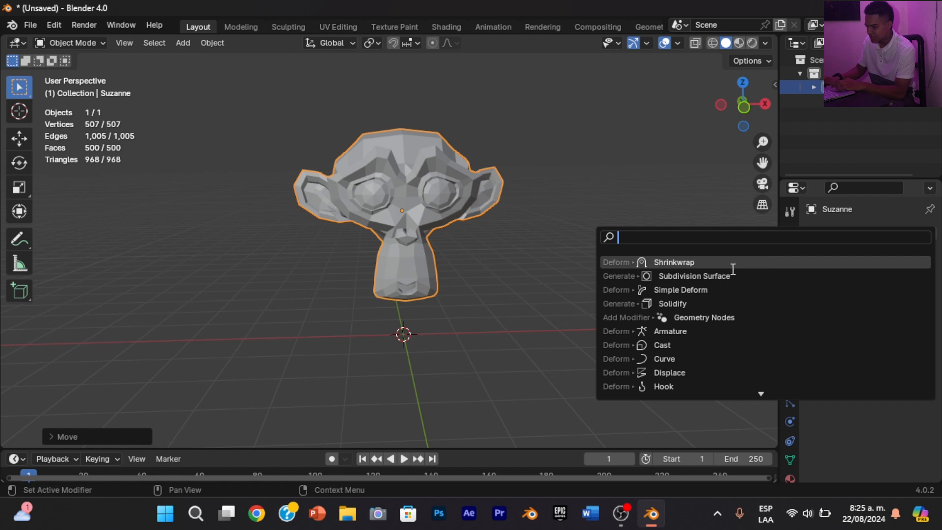
{"action": "left_click", "coordinate": [719, 276]}
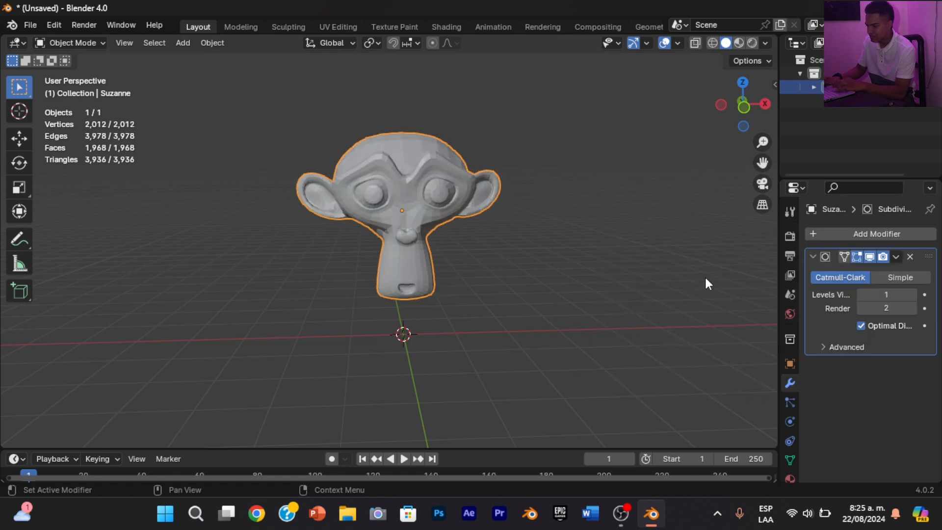
{"action": "left_click", "coordinate": [910, 296]}
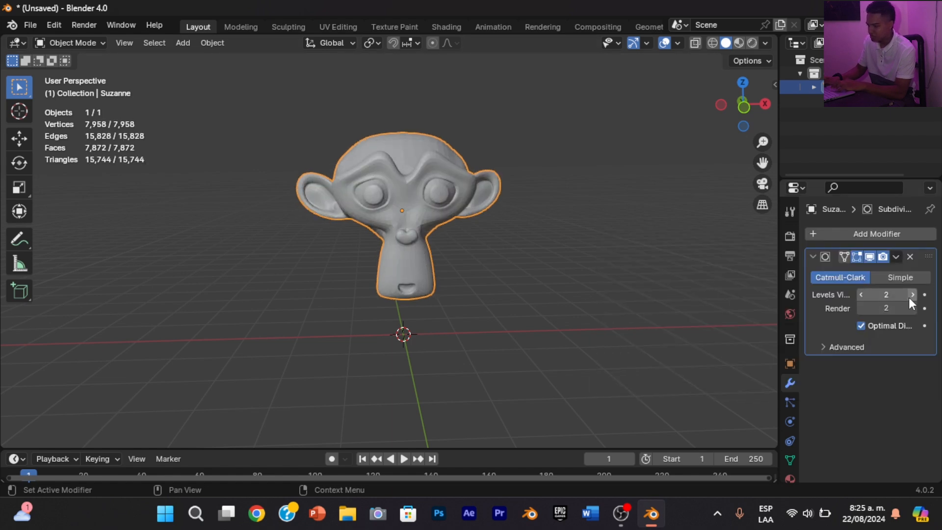
Shade the monkey head smooth and deselect it
{"action": "right_click", "coordinate": [459, 173]}
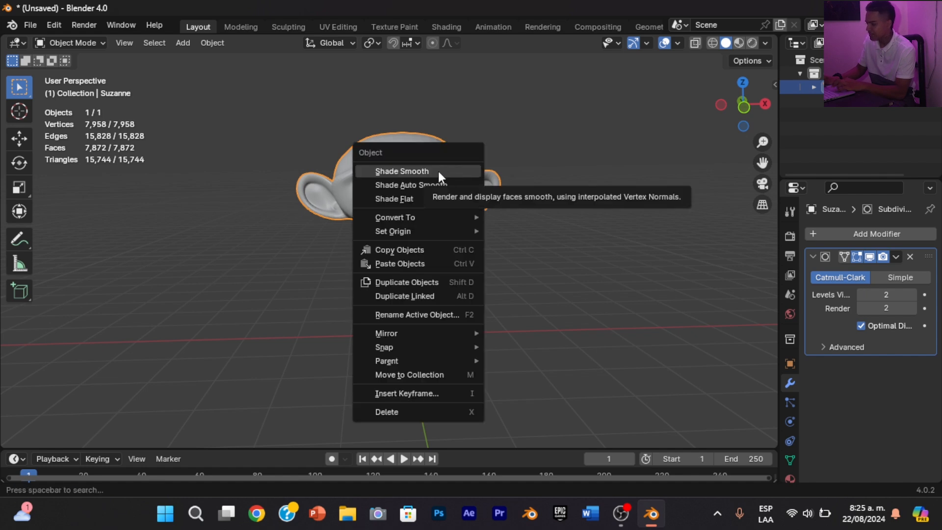
{"action": "left_click", "coordinate": [438, 173]}
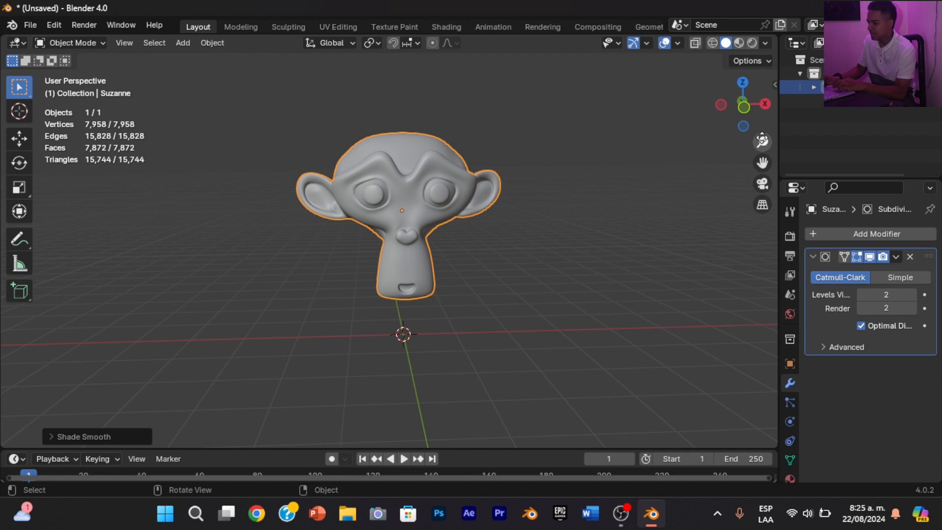
{"action": "left_click_drag", "start_coordinate": [733, 122], "coordinate": [732, 125]}
{"action": "left_click", "coordinate": [585, 208]}
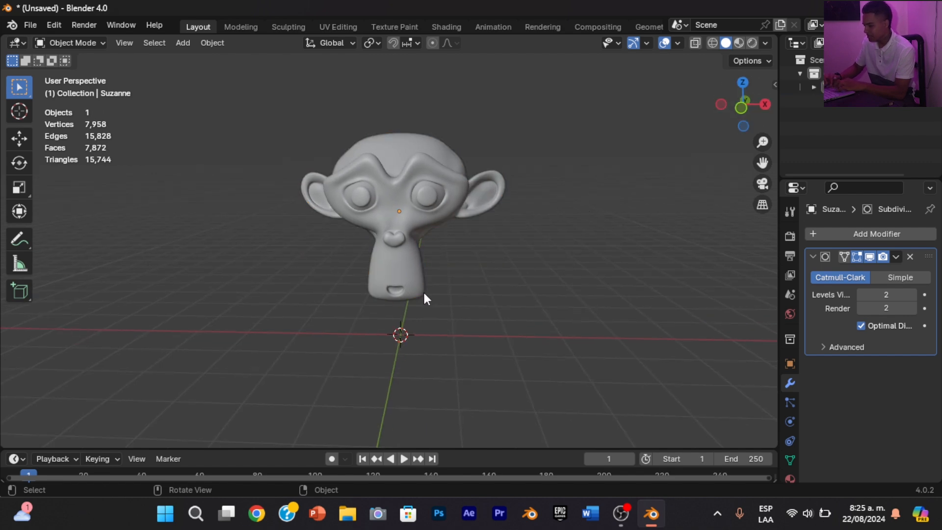
Place the 3D cursor on the side surface of the monkey's snout, below the eye
{"action": "scroll", "coordinate": [428, 343], "scroll_direction": "up", "scroll_amount": 2}
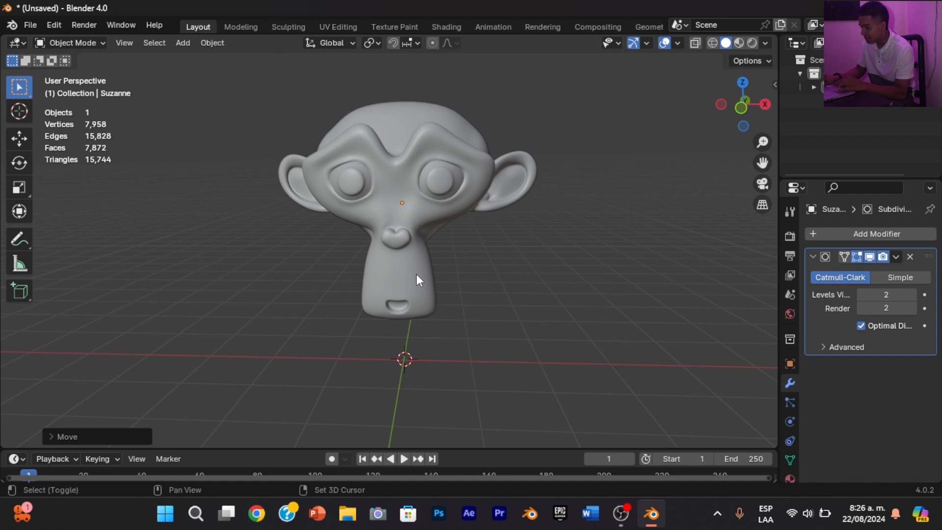
{"action": "right_click", "coordinate": [416, 273], "text": "shift"}
{"action": "left_click_drag", "start_coordinate": [742, 109], "coordinate": [273, 302]}
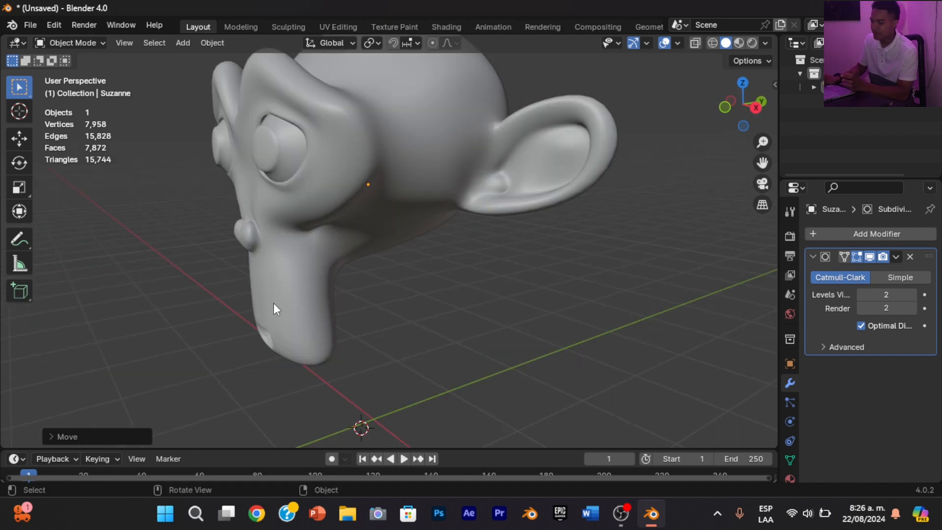
{"action": "left_click", "coordinate": [274, 303]}
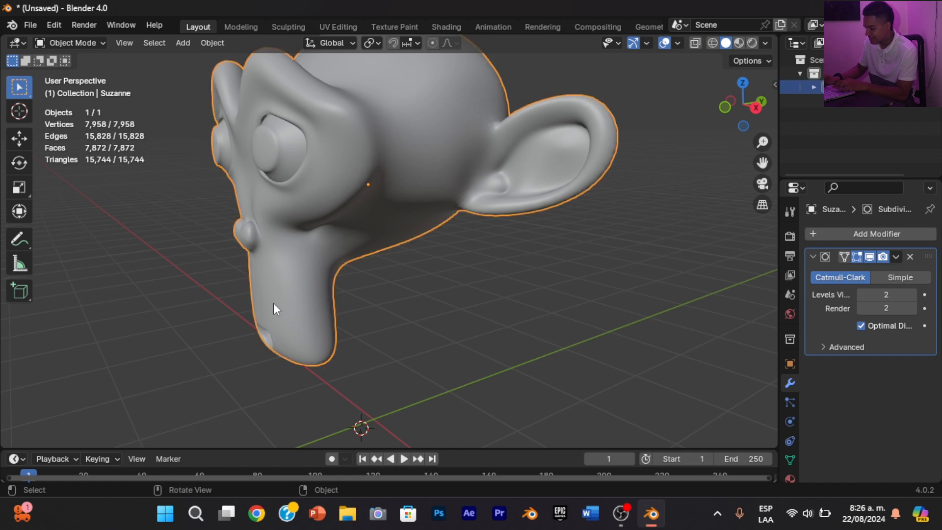
{"action": "left_click", "coordinate": [235, 299]}
{"action": "right_click", "coordinate": [301, 305], "text": "shift"}
Select the monkey head and open the Ivy Generator settings
{"action": "left_click_drag", "start_coordinate": [732, 108], "coordinate": [623, 128]}
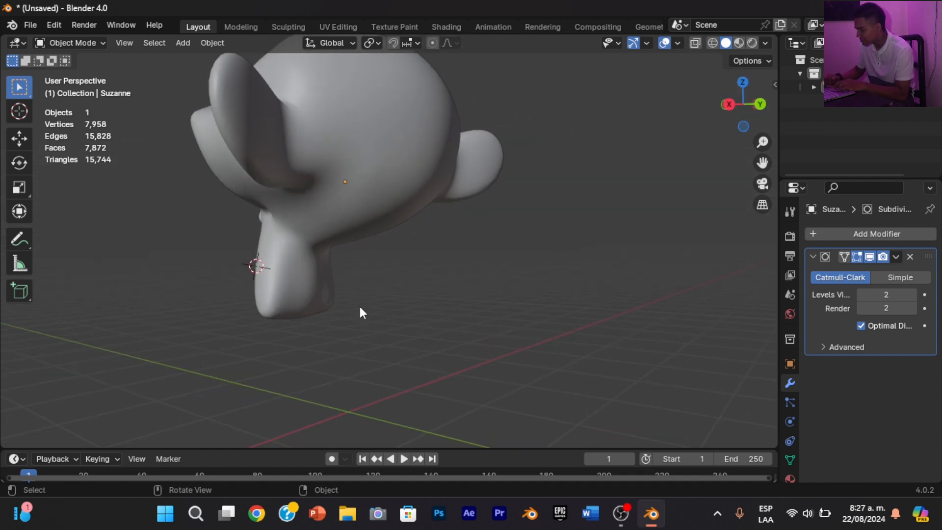
{"action": "scroll", "coordinate": [361, 308], "scroll_direction": "up", "scroll_amount": 2}
{"action": "scroll", "coordinate": [360, 308], "scroll_direction": "down", "scroll_amount": 1}
{"action": "left_click_drag", "start_coordinate": [735, 113], "coordinate": [432, 210]}
{"action": "left_click", "coordinate": [432, 205]}
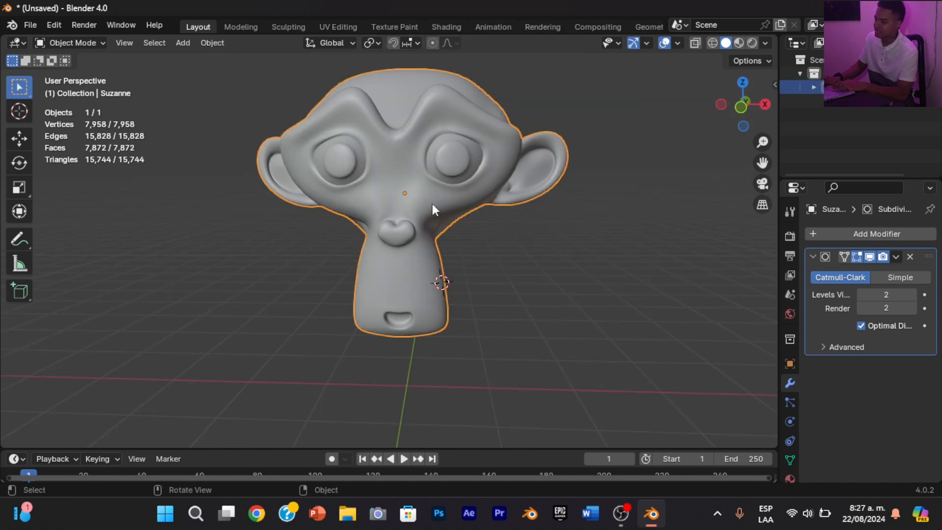
{"action": "key", "text": "n"}
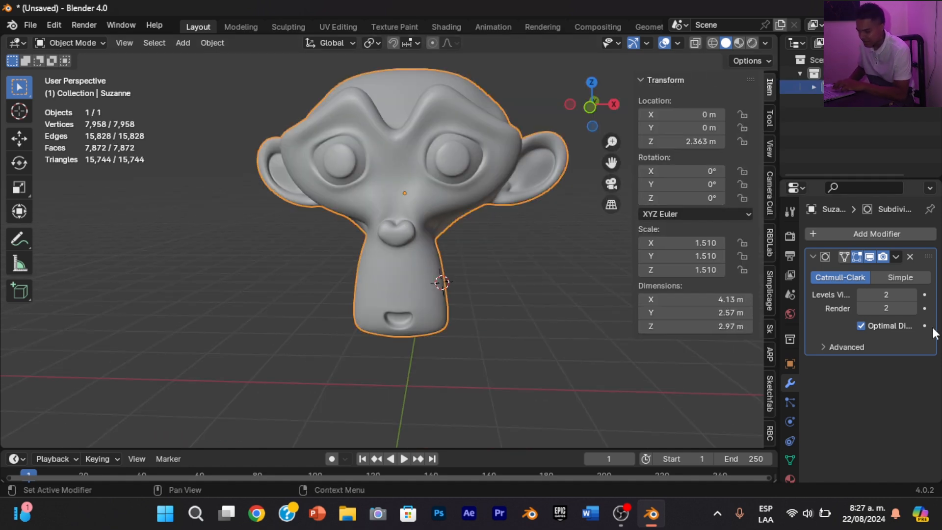
{"action": "left_click_drag", "start_coordinate": [725, 449], "coordinate": [725, 464]}
{"action": "left_click", "coordinate": [769, 458]}
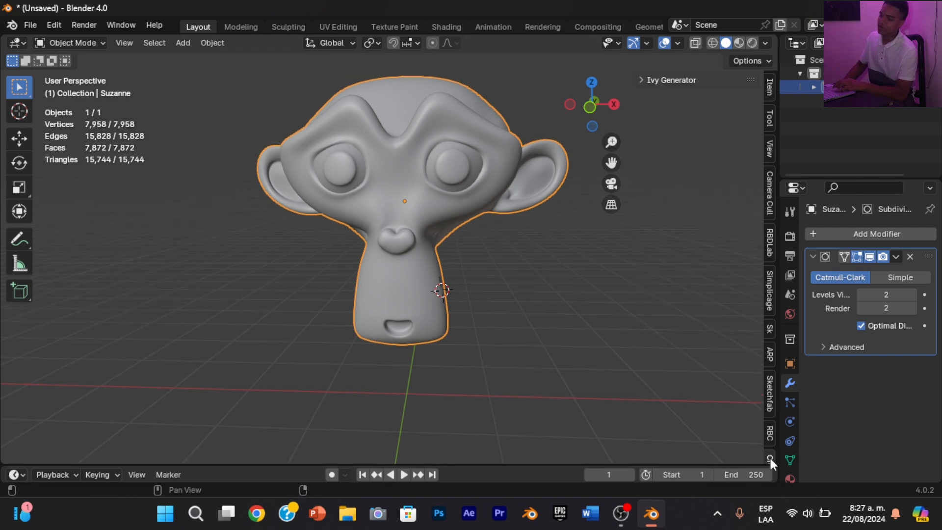
{"action": "left_click", "coordinate": [644, 80]}
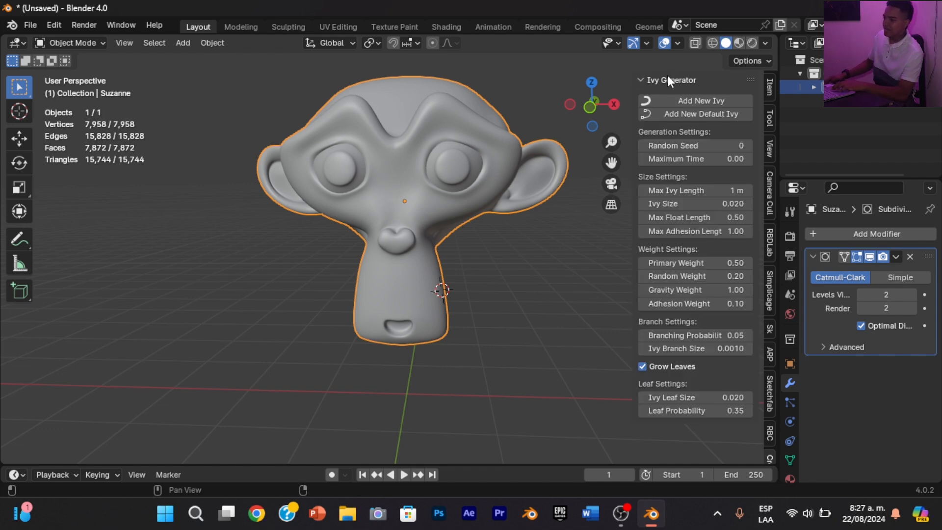
Generate new ivy on the monkey head from the 3D cursor with a maximum length of 1 m and leaves enabled
{"action": "left_click", "coordinate": [640, 81]}
{"action": "left_click", "coordinate": [641, 80]}
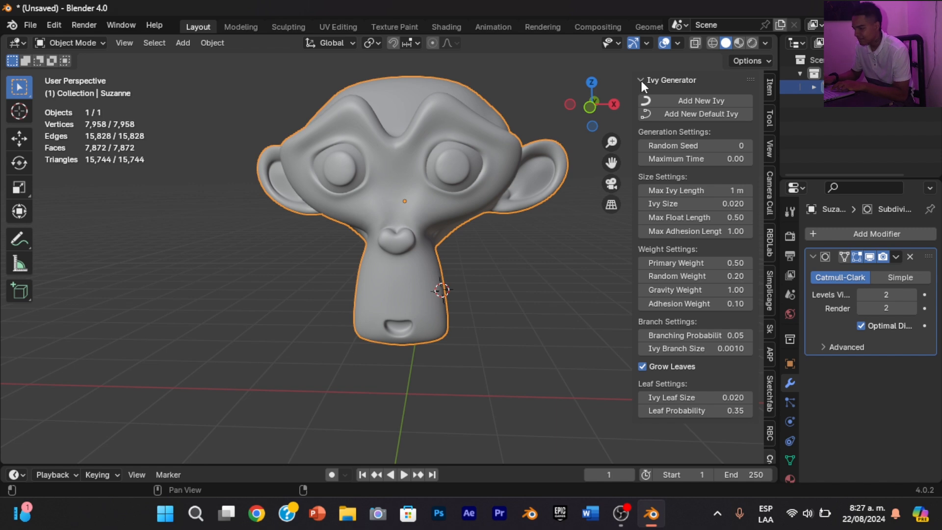
{"action": "left_click", "coordinate": [700, 101]}
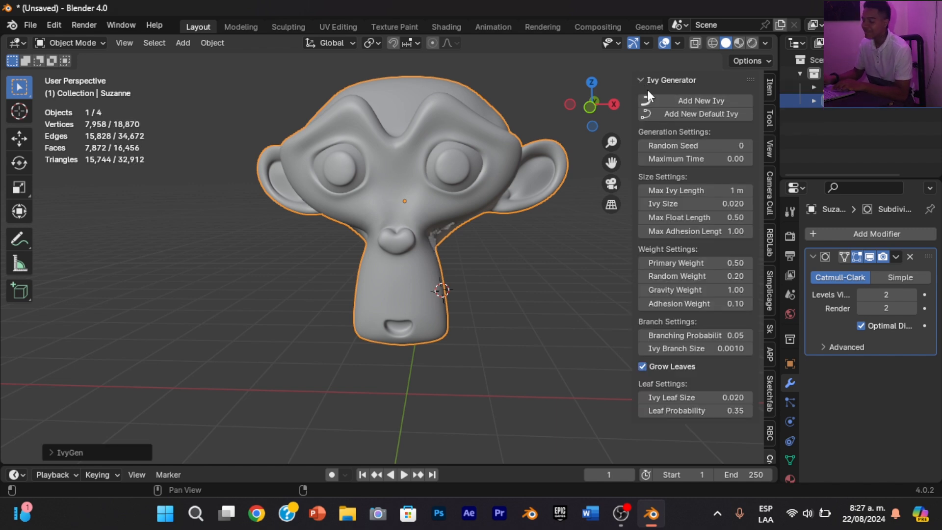
Delete the generated ivy leaves object, keeping the ivy branches on the snout
{"action": "left_click", "coordinate": [616, 99]}
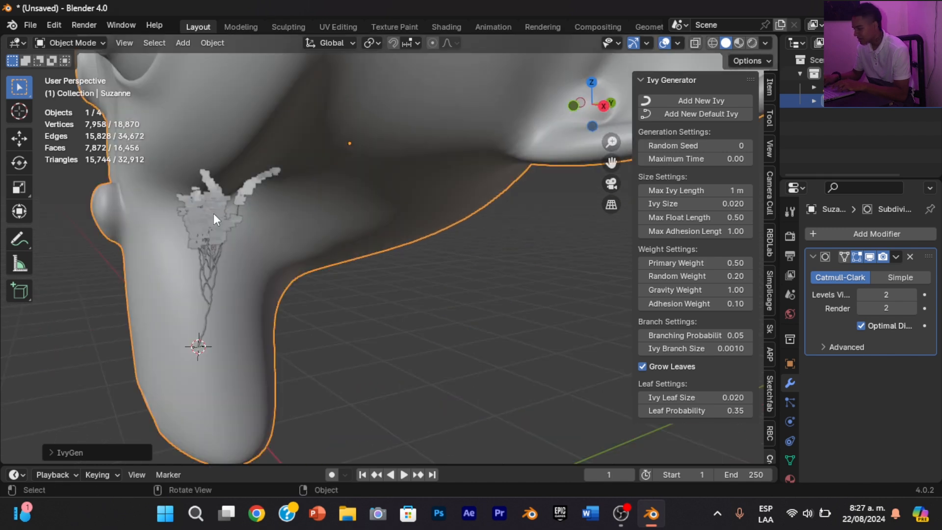
{"action": "left_click", "coordinate": [214, 214]}
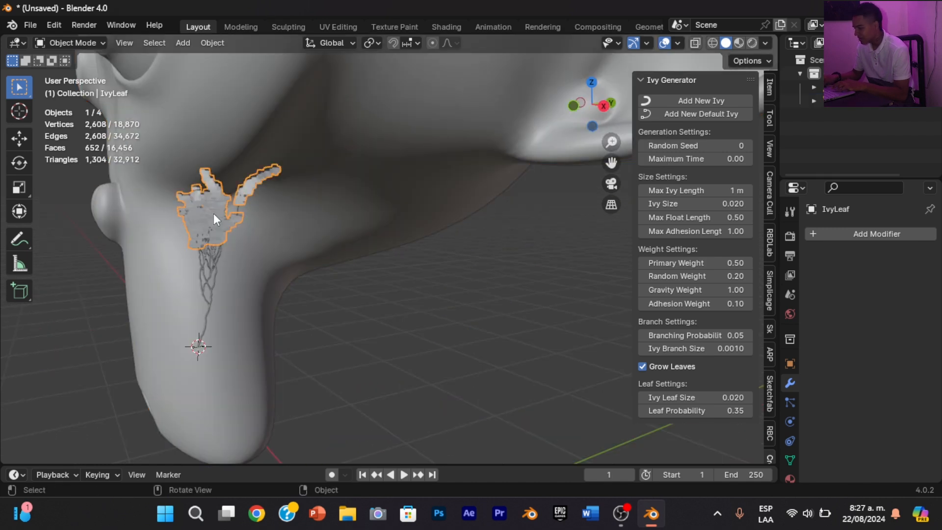
{"action": "key", "text": "x"}
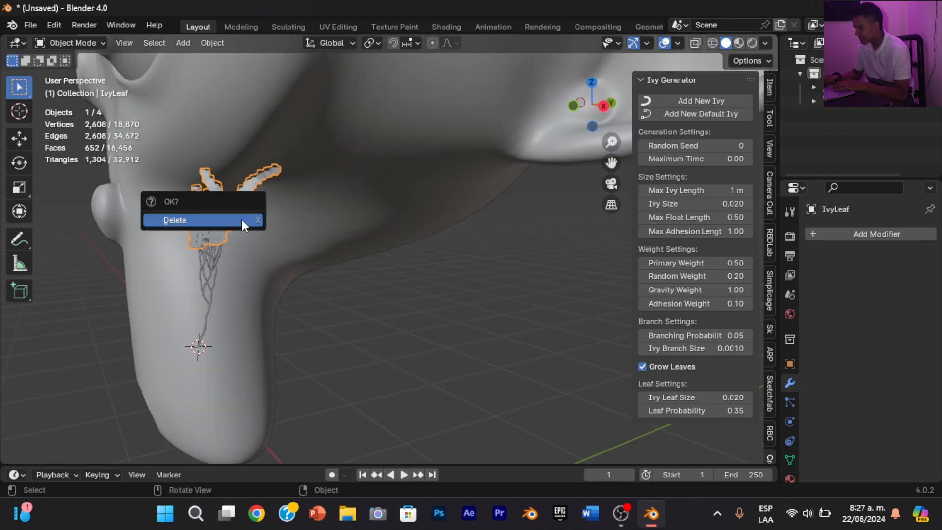
{"action": "left_click", "coordinate": [214, 220]}
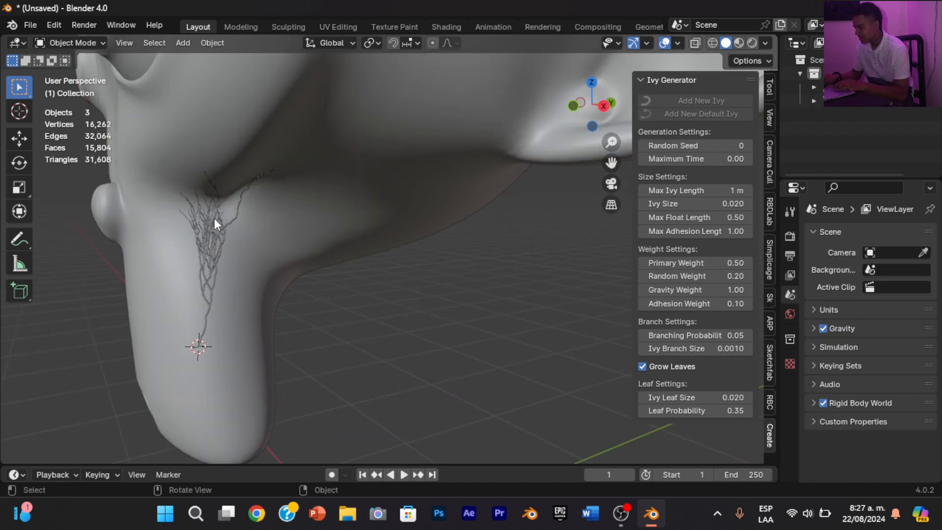
Select the ivy branches curve on the monkey's snout and delete it
{"action": "left_click", "coordinate": [205, 242]}
{"action": "mouse_move", "coordinate": [579, 117]}
{"action": "left_mouse_down"}
{"action": "mouse_move", "coordinate": [632, 120]}
{"action": "mouse_move", "coordinate": [579, 116]}
{"action": "left_mouse_up"}
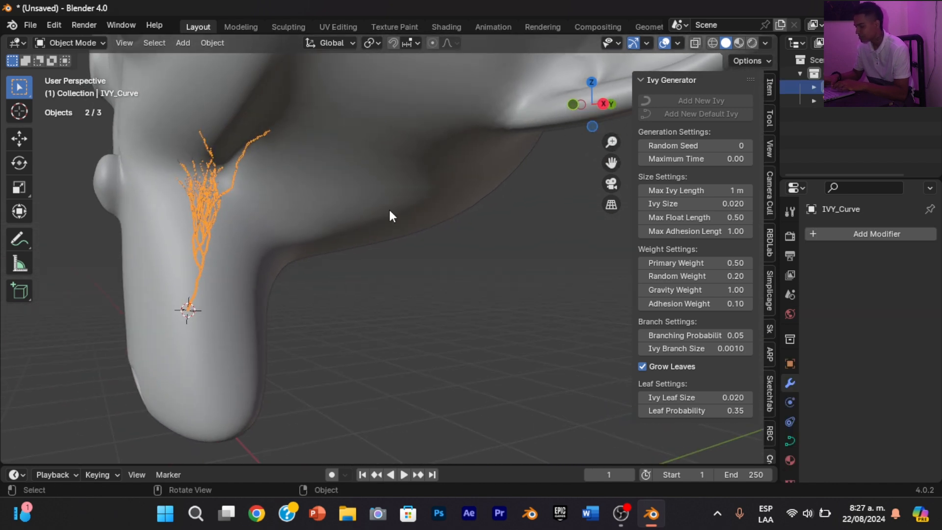
{"action": "scroll", "coordinate": [390, 211], "scroll_direction": "down", "scroll_amount": 4}
{"action": "scroll", "coordinate": [389, 207], "scroll_direction": "up", "scroll_amount": 3}
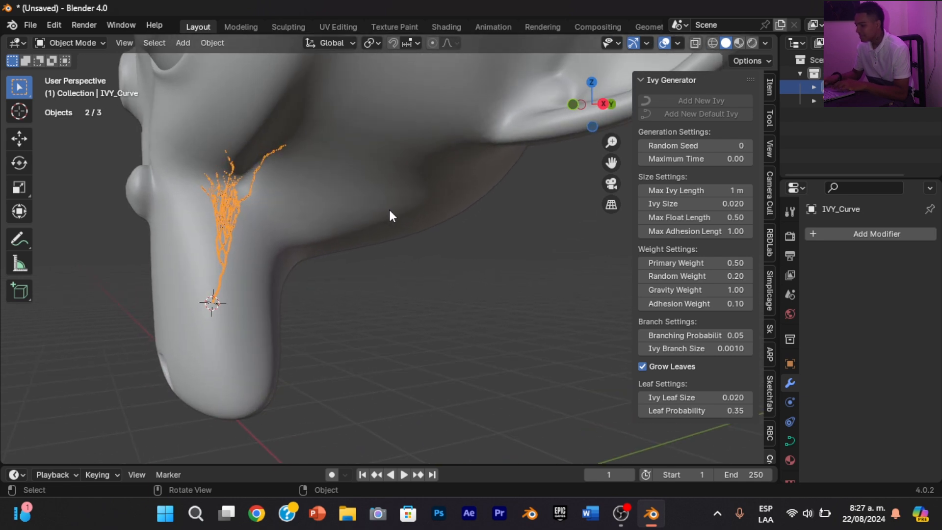
{"action": "left_click_drag", "start_coordinate": [611, 163], "coordinate": [780, 205]}
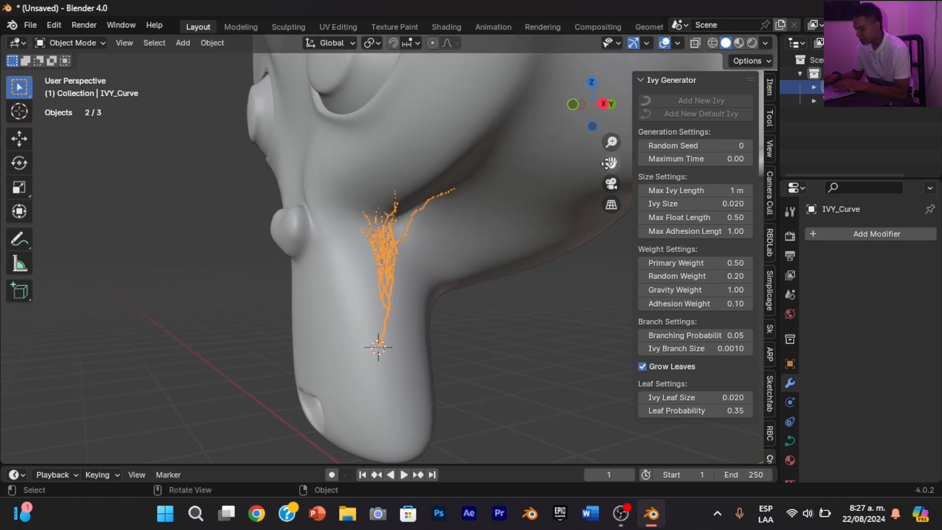
{"action": "key", "text": "x"}
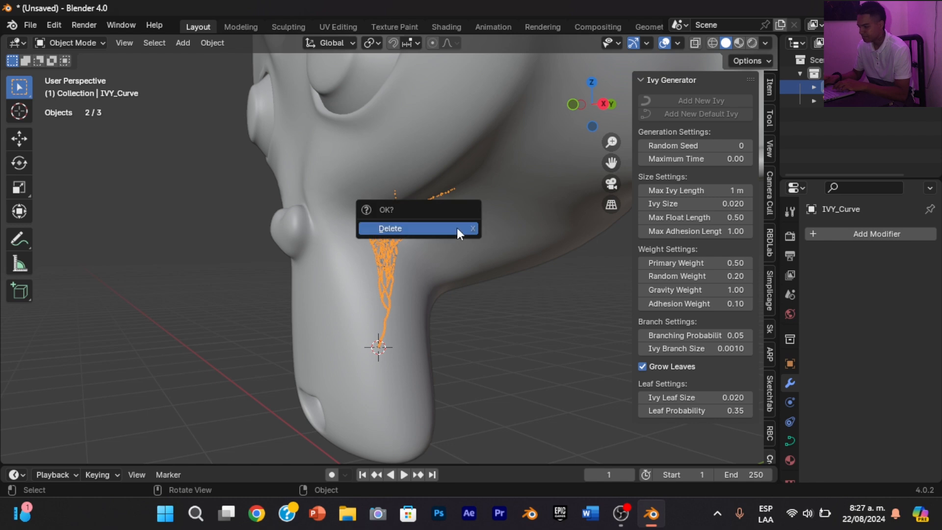
{"action": "left_click", "coordinate": [419, 230]}
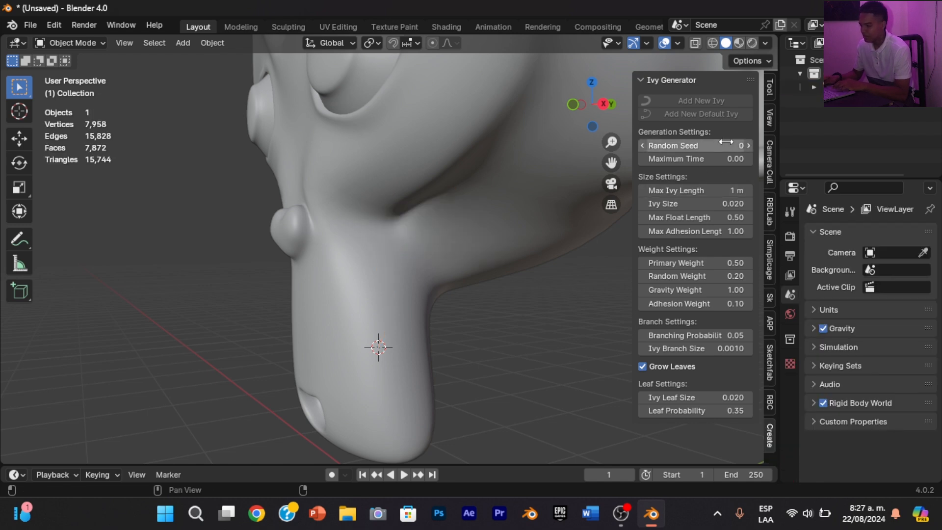
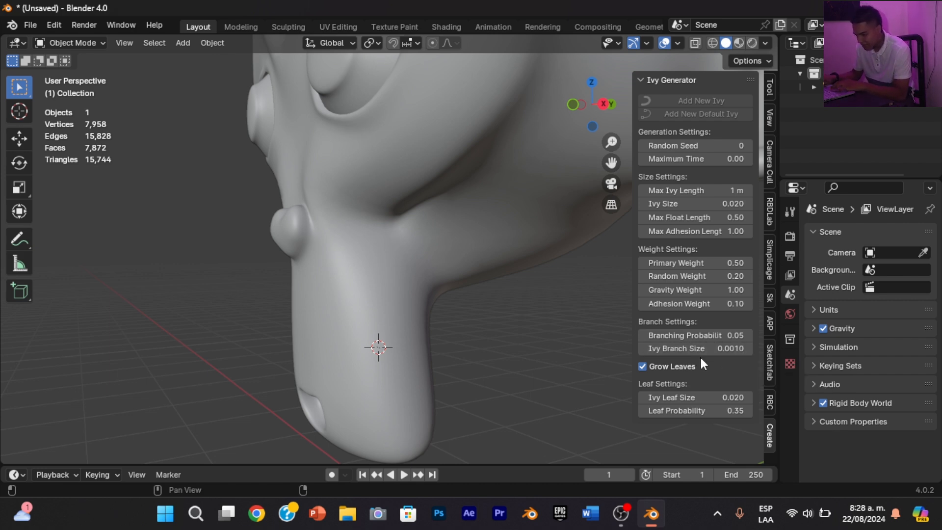
Set the ivy branch size to 0.0610 and the branching probability to 0.11
{"action": "left_click", "coordinate": [746, 347]}
{"action": "left_click", "coordinate": [746, 346]}
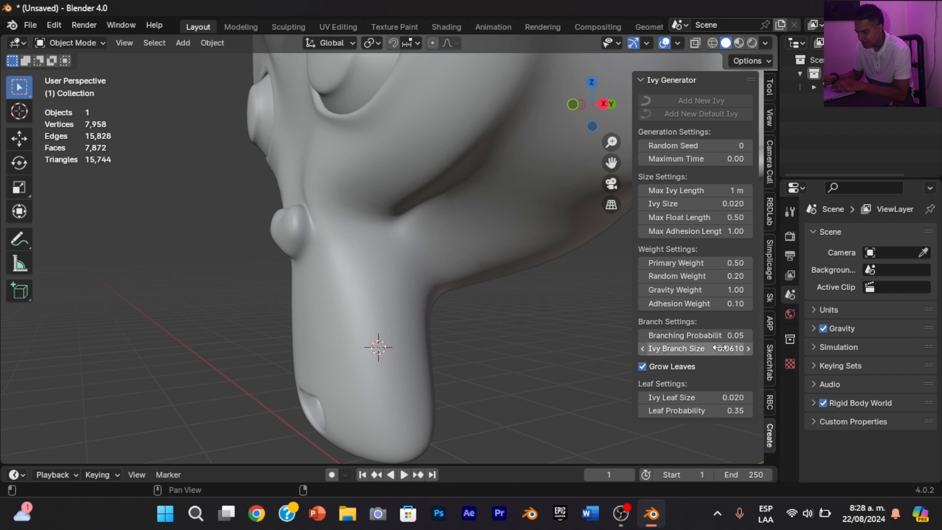
{"action": "left_click", "coordinate": [748, 335]}
{"action": "left_click", "coordinate": [749, 335]}
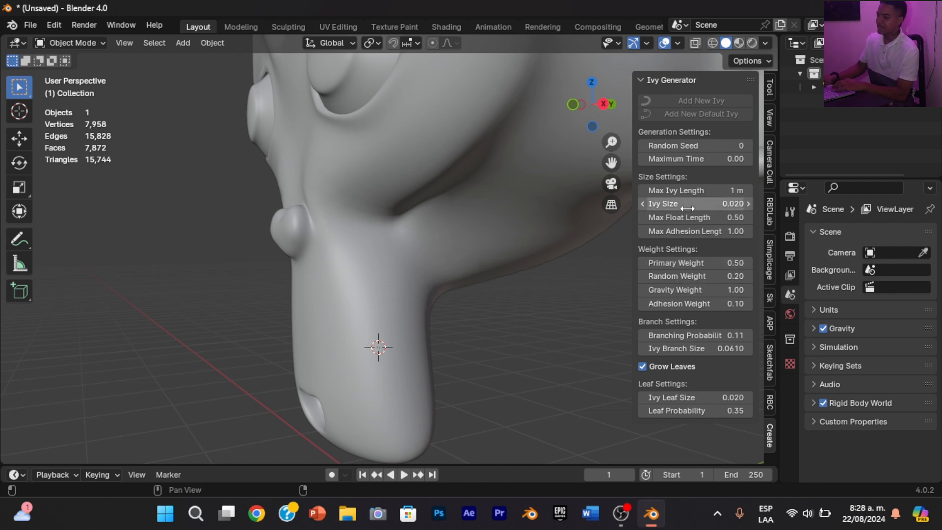
Set the ivy size to 0.050 and the maximum ivy length to 6 m
{"action": "left_click", "coordinate": [749, 204]}
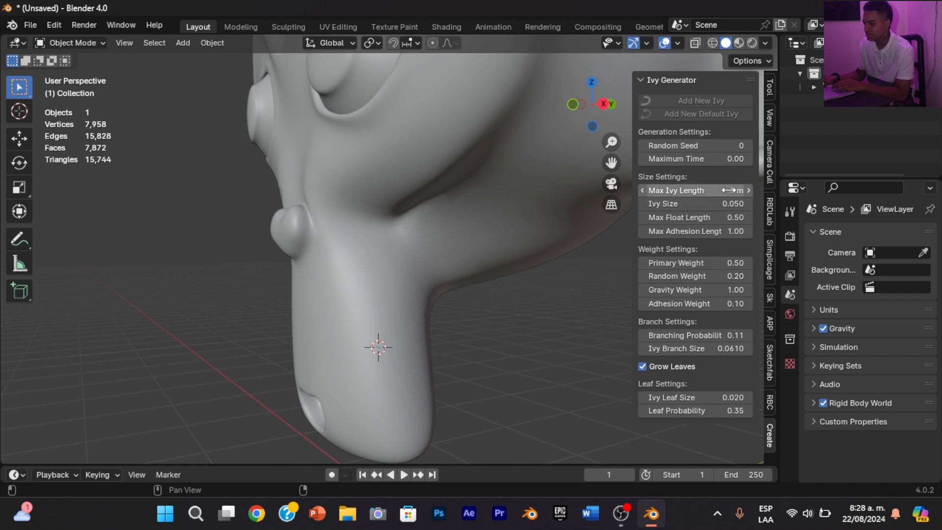
{"action": "left_click", "coordinate": [732, 190]}
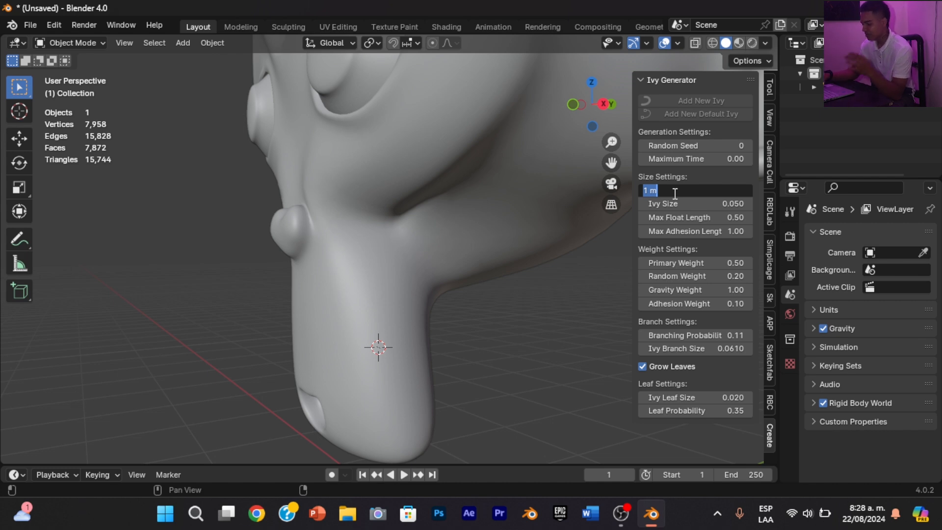
{"action": "type", "text": "6"}
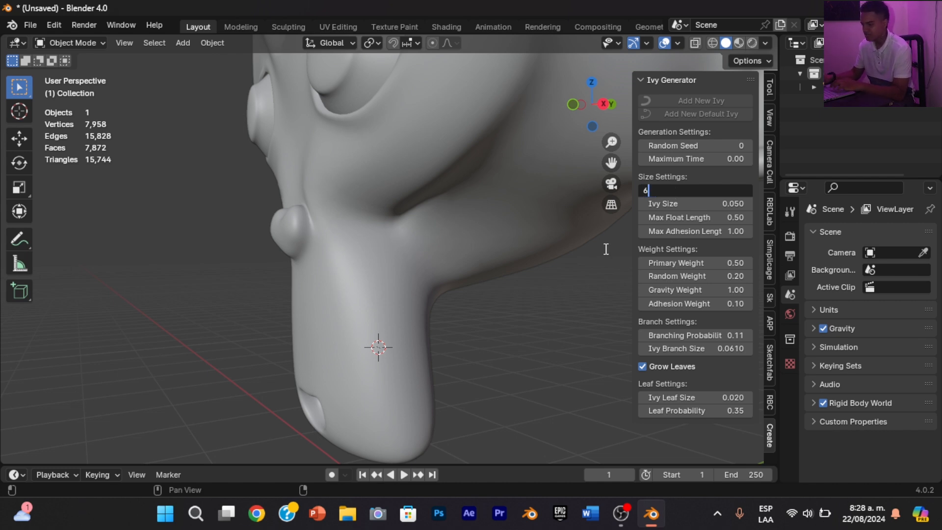
{"action": "key", "text": "Return"}
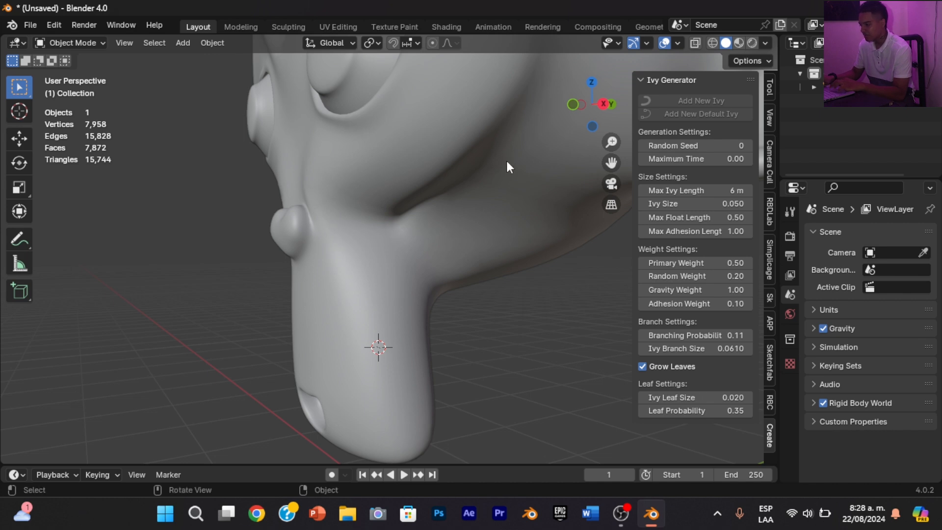
Try to generate new ivy on the monkey head with the 0.0610 branch size and 6 m maximum length
{"action": "left_click", "coordinate": [487, 167]}
{"action": "left_click", "coordinate": [699, 100]}
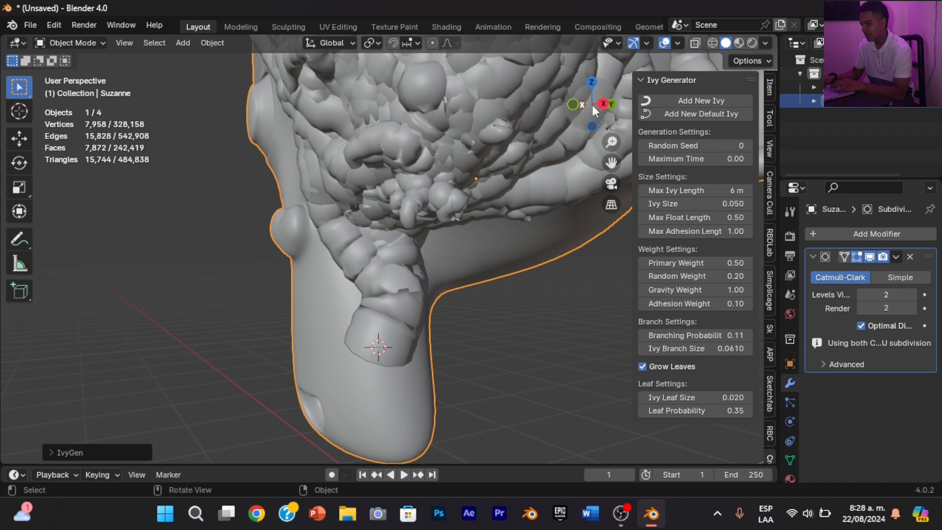
{"action": "left_click_drag", "start_coordinate": [585, 105], "coordinate": [502, 262]}
{"action": "scroll", "coordinate": [502, 150], "scroll_direction": "down", "scroll_amount": 4}
{"action": "scroll", "coordinate": [503, 150], "scroll_direction": "up", "scroll_amount": 3}
{"action": "key", "text": "ctrl+z"}
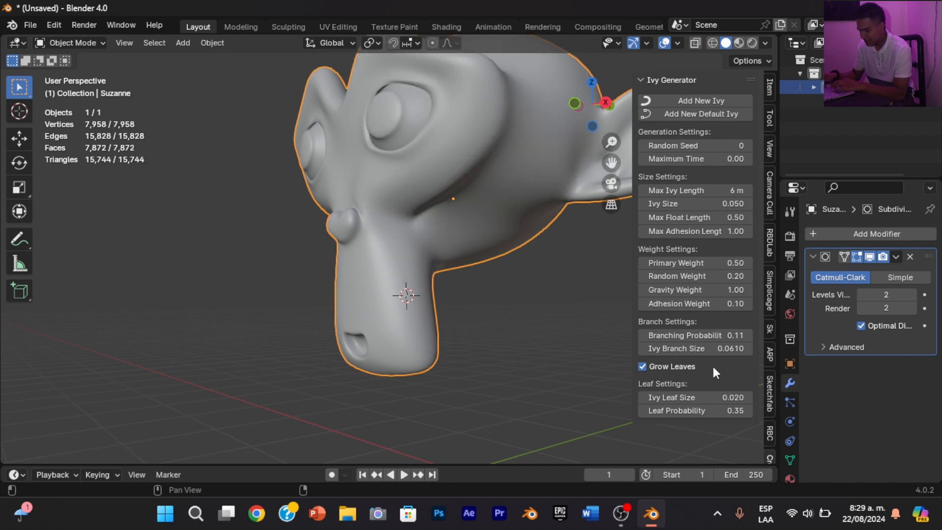
Set the ivy branch size to 0.0010 and generate new ivy on the monkey head from the 3D cursor
{"action": "left_click", "coordinate": [642, 348]}
{"action": "left_click", "coordinate": [643, 349]}
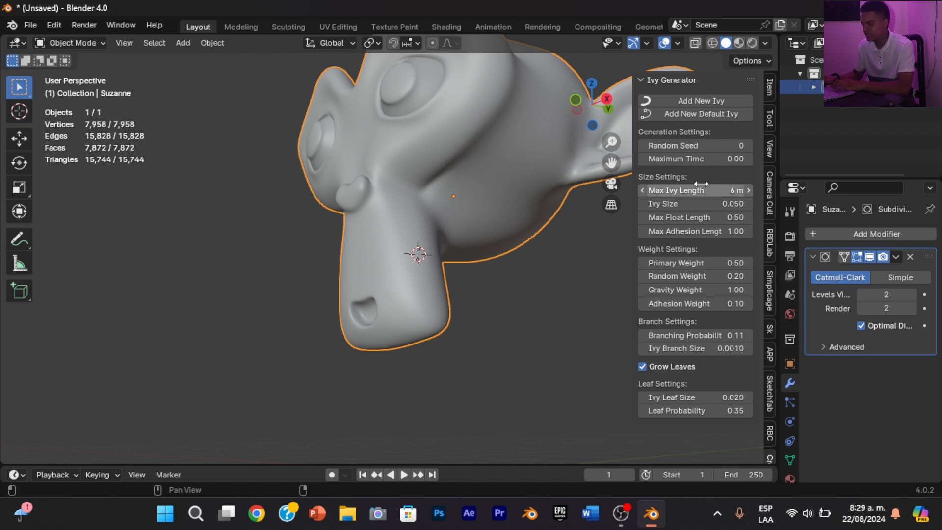
{"action": "left_click", "coordinate": [673, 99]}
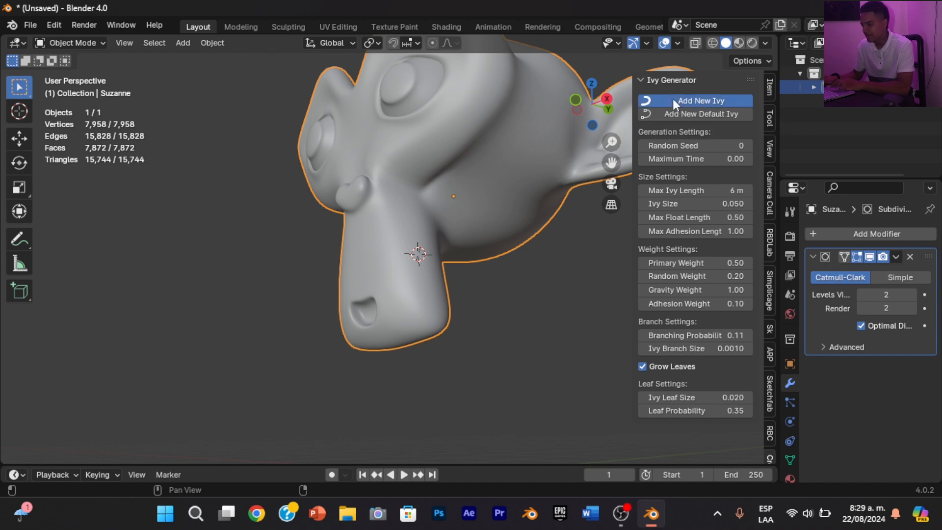
Delete the ivy leaves object covering the monkey head, keeping the branches
{"action": "mouse_move", "coordinate": [596, 82]}
{"action": "left_mouse_down"}
{"action": "mouse_move", "coordinate": [613, 85]}
{"action": "mouse_move", "coordinate": [606, 91]}
{"action": "left_mouse_up"}
{"action": "left_click", "coordinate": [448, 147]}
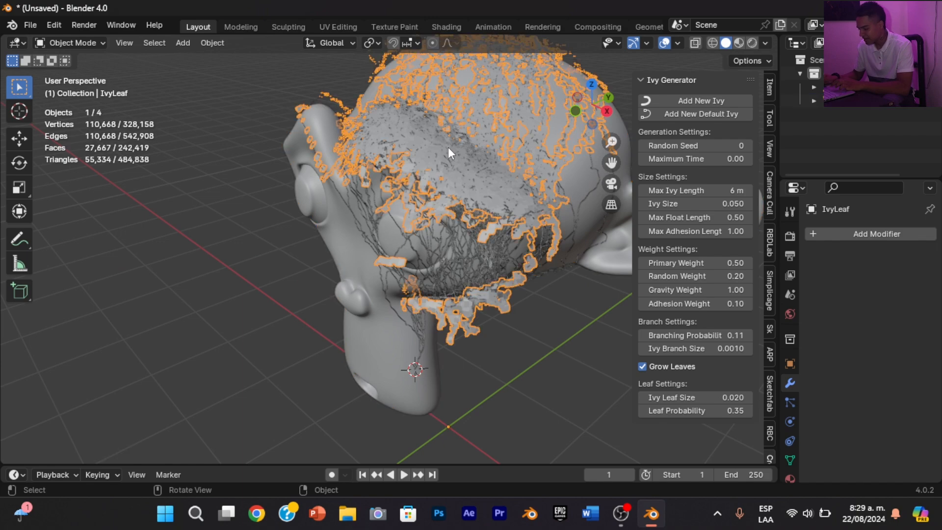
{"action": "key", "text": "x"}
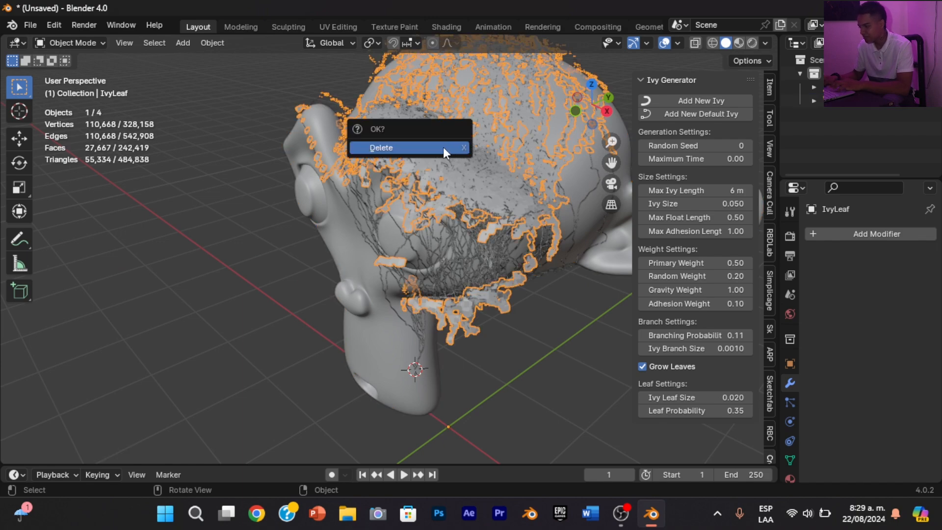
{"action": "left_click", "coordinate": [443, 148]}
Select the ivy branches curve on the monkey head and add a Shrinkwrap modifier to it
{"action": "mouse_move", "coordinate": [595, 114]}
{"action": "left_mouse_down"}
{"action": "mouse_move", "coordinate": [611, 106]}
{"action": "mouse_move", "coordinate": [520, 142]}
{"action": "mouse_move", "coordinate": [682, 91]}
{"action": "mouse_move", "coordinate": [588, 114]}
{"action": "left_mouse_up"}
{"action": "left_click", "coordinate": [541, 147]}
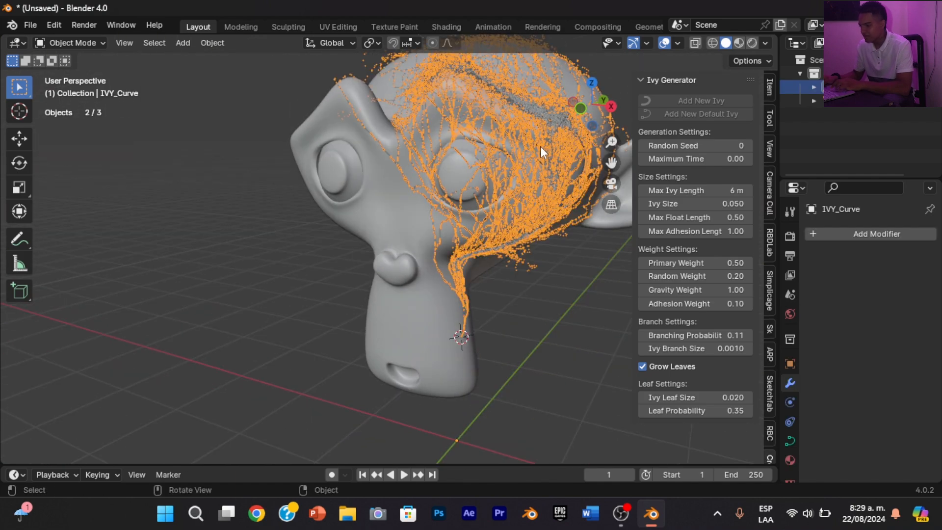
{"action": "left_click_drag", "start_coordinate": [616, 162], "coordinate": [562, 190]}
{"action": "left_click_drag", "start_coordinate": [602, 126], "coordinate": [595, 129]}
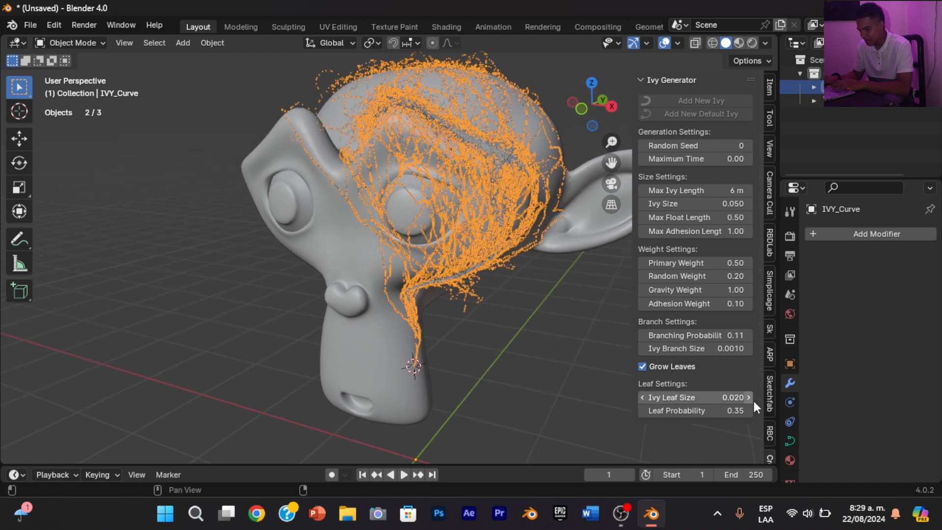
{"action": "left_click", "coordinate": [869, 238]}
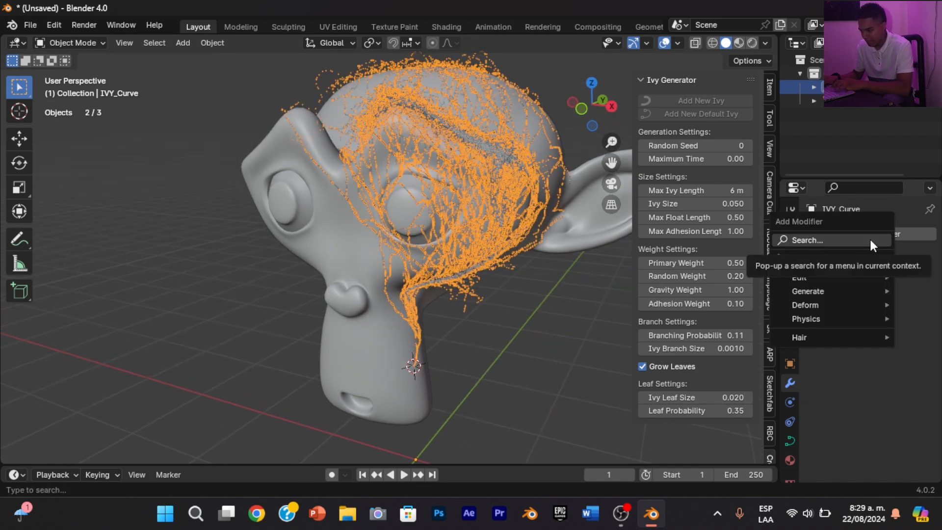
{"action": "left_click", "coordinate": [841, 240]}
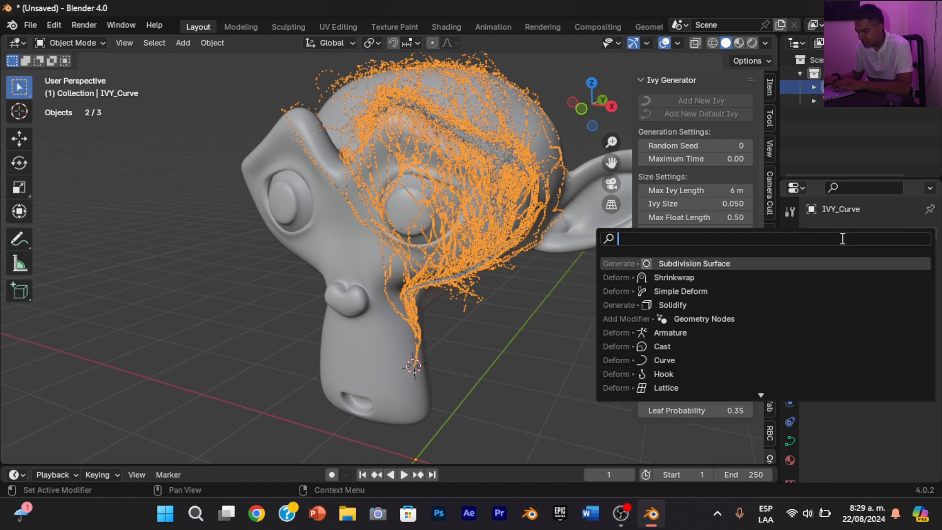
{"action": "left_click", "coordinate": [704, 277]}
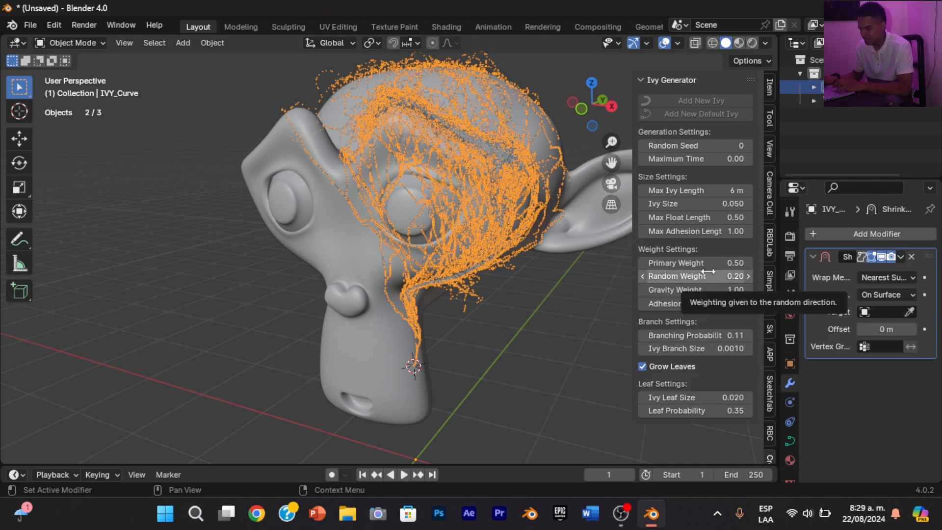
Set the monkey head as the Shrinkwrap target for the ivy branches, apply the modifier and deselect the curve
{"action": "left_click", "coordinate": [909, 313]}
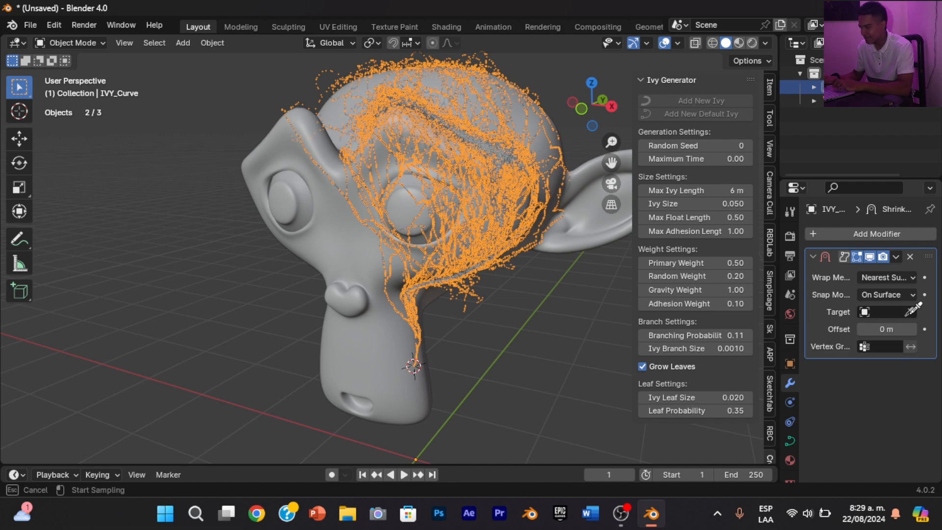
{"action": "left_click", "coordinate": [345, 240]}
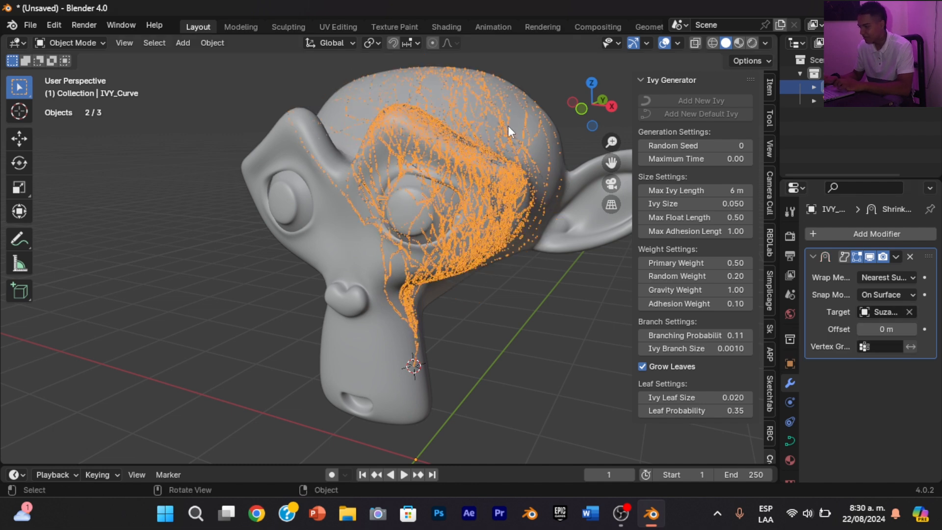
{"action": "left_click", "coordinate": [896, 257]}
{"action": "left_click", "coordinate": [878, 274]}
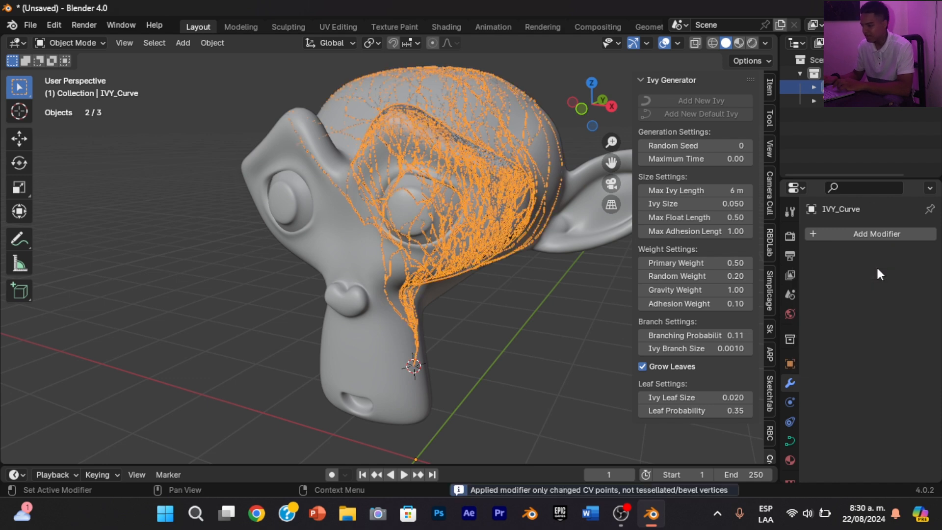
{"action": "left_click", "coordinate": [510, 307]}
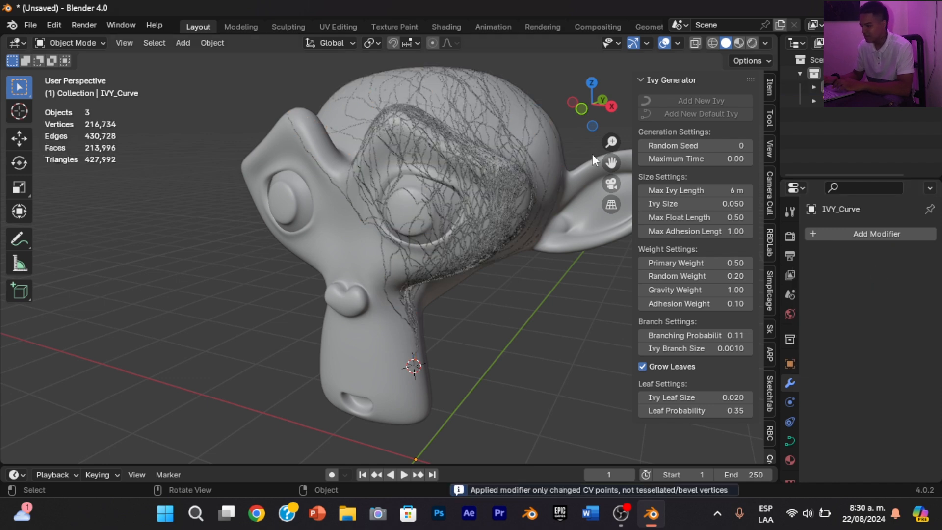
Add a Bezier curve and move it away from the monkey head into the empty space beside the face
{"action": "left_click_drag", "start_coordinate": [608, 108], "coordinate": [569, 336]}
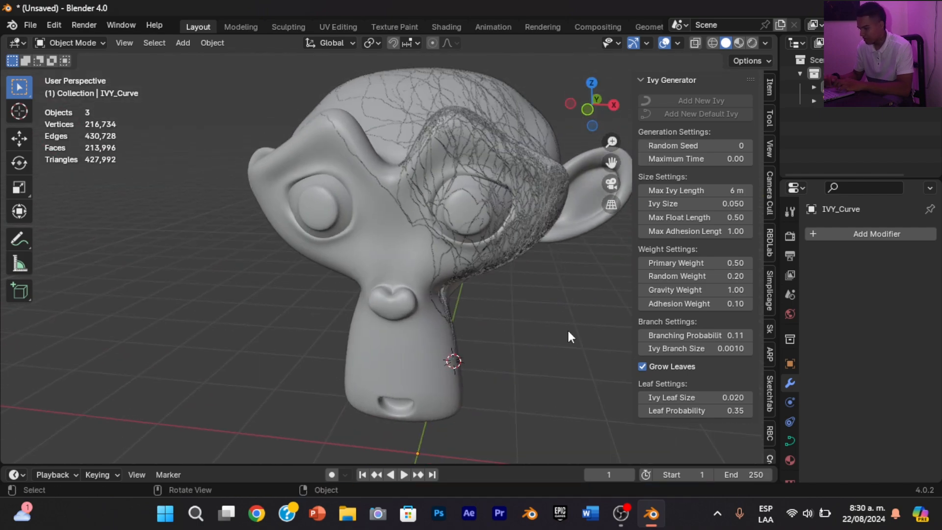
{"action": "scroll", "coordinate": [569, 345], "scroll_direction": "down", "scroll_amount": 2}
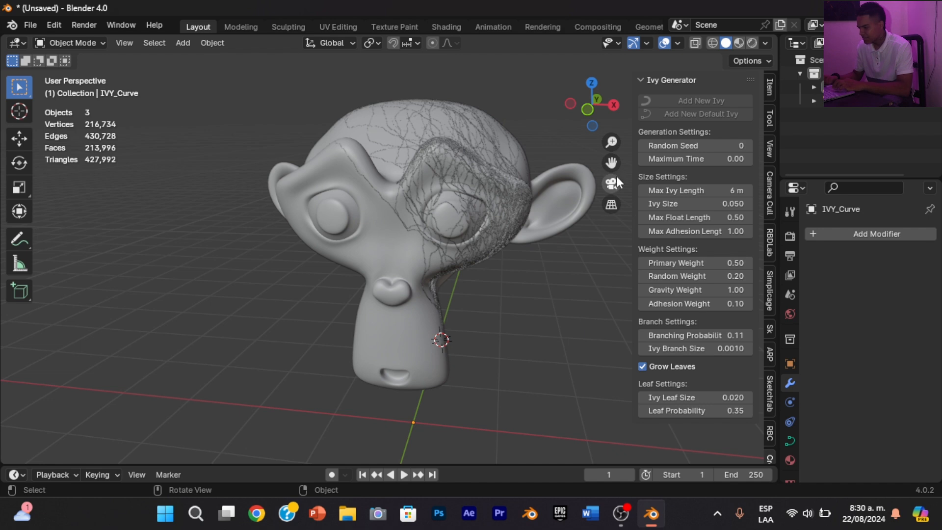
{"action": "left_click_drag", "start_coordinate": [613, 166], "coordinate": [668, 170]}
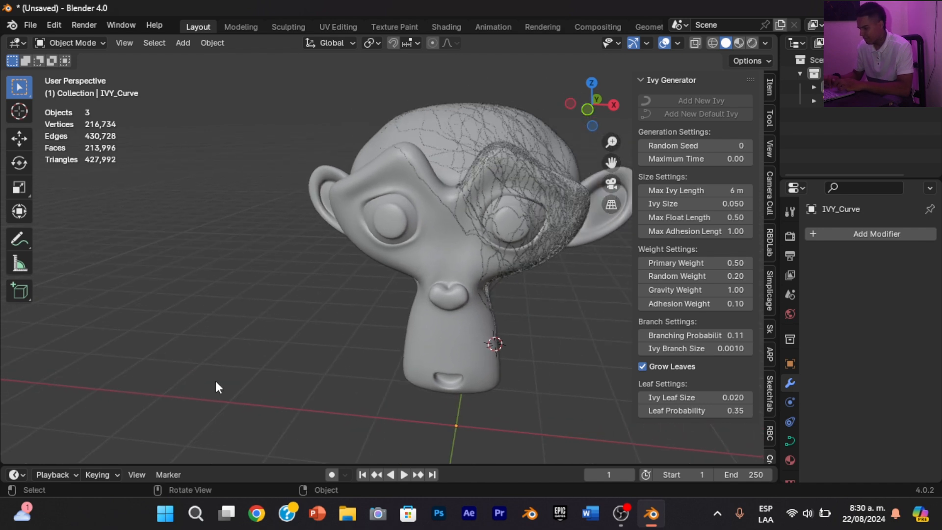
{"action": "scroll", "coordinate": [216, 381], "scroll_direction": "down", "scroll_amount": 2}
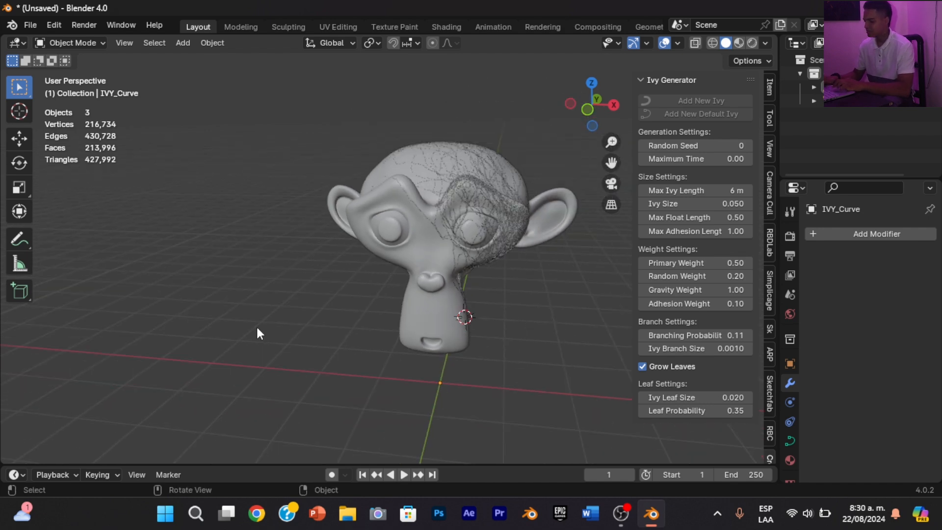
{"action": "key", "text": "shift+a"}
{"action": "mouse_move", "coordinate": [257, 328]}
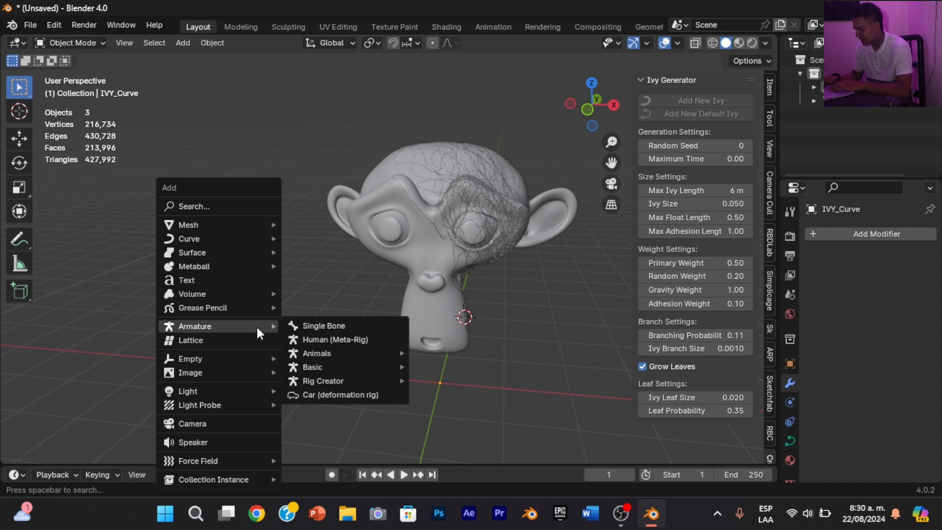
{"action": "mouse_move", "coordinate": [235, 240]}
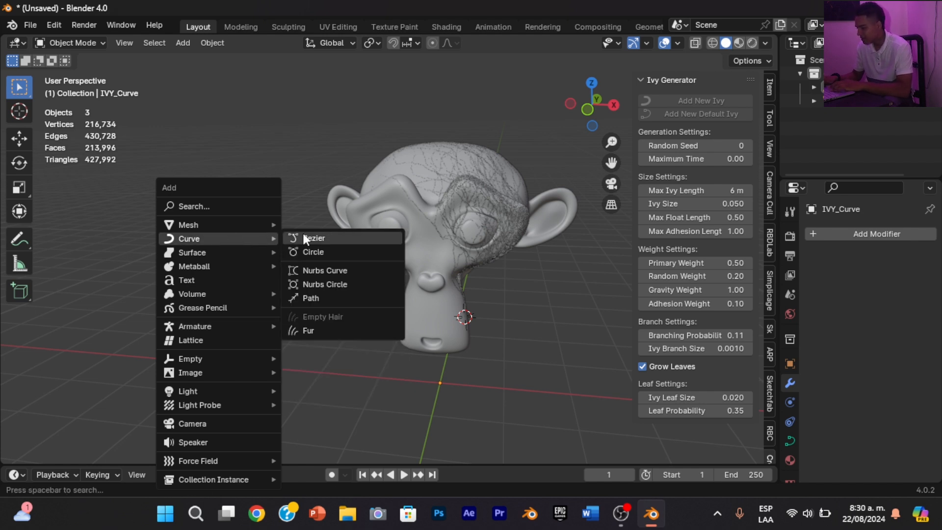
{"action": "left_click", "coordinate": [328, 238]}
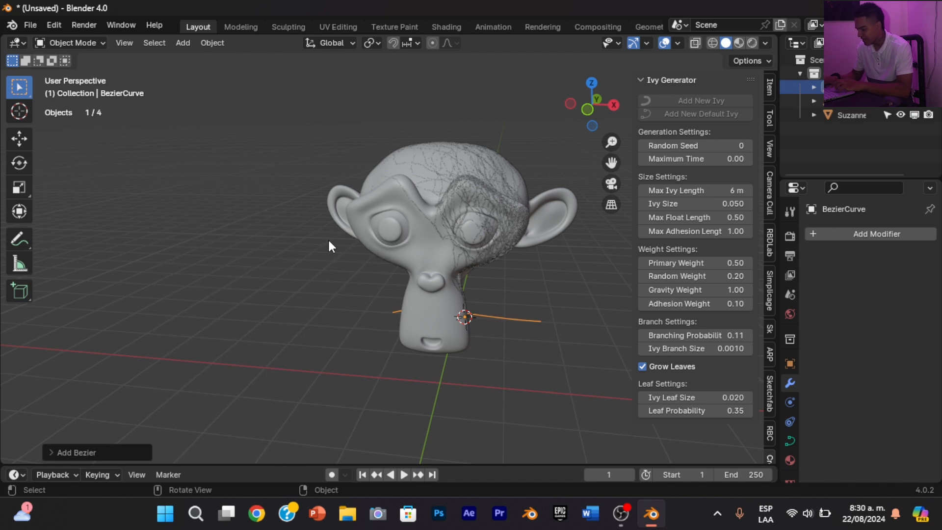
{"action": "key", "text": "g"}
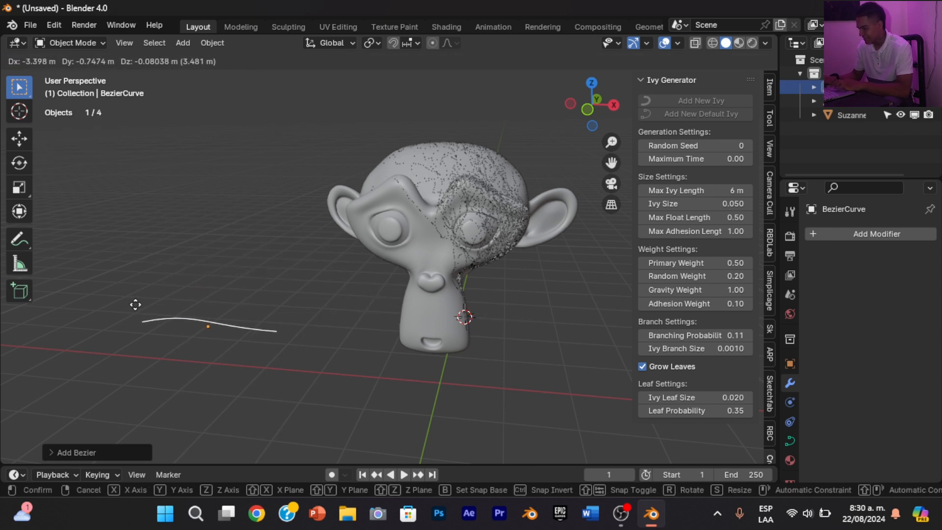
{"action": "left_click", "coordinate": [145, 302]}
Add the ivy branches curve to the selection and assign the Bezier curve as its Taper Object in the Geometry settings
{"action": "left_click_drag", "start_coordinate": [611, 162], "coordinate": [586, 112]}
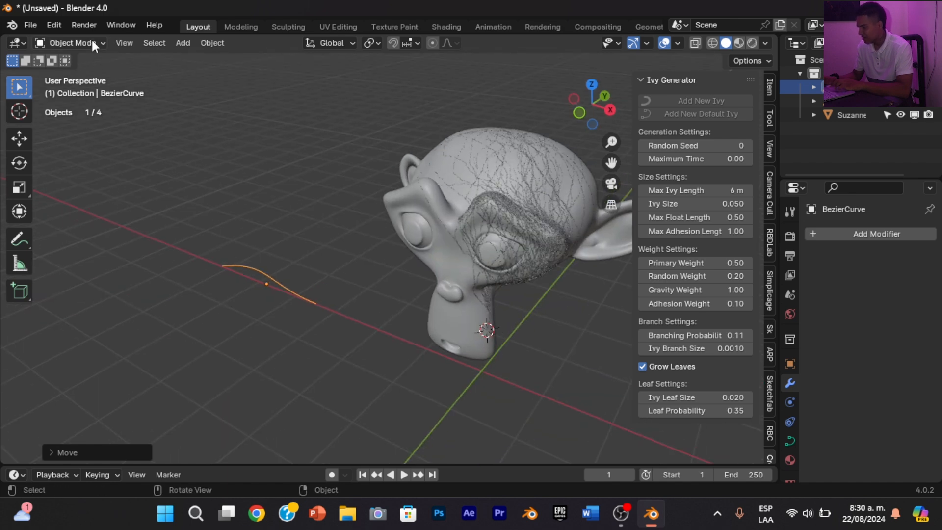
{"action": "left_click", "coordinate": [508, 214]}
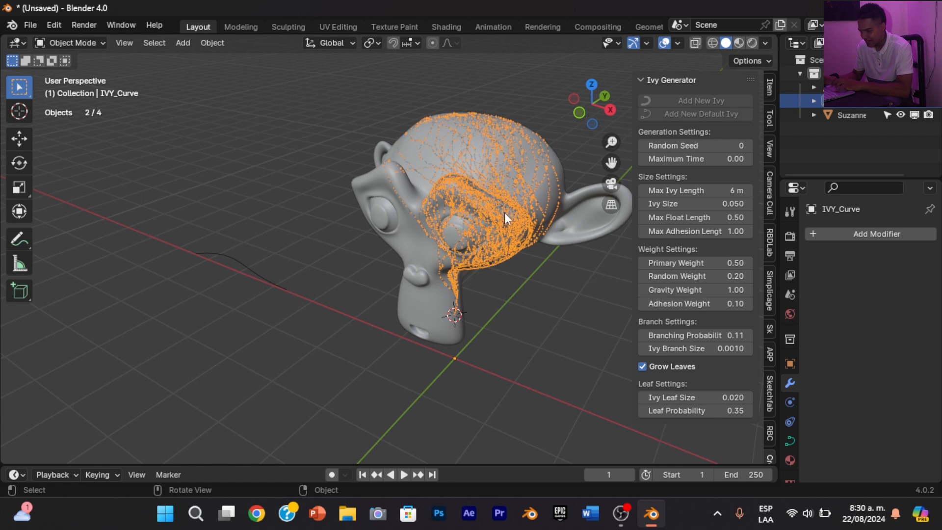
{"action": "left_click", "coordinate": [789, 440]}
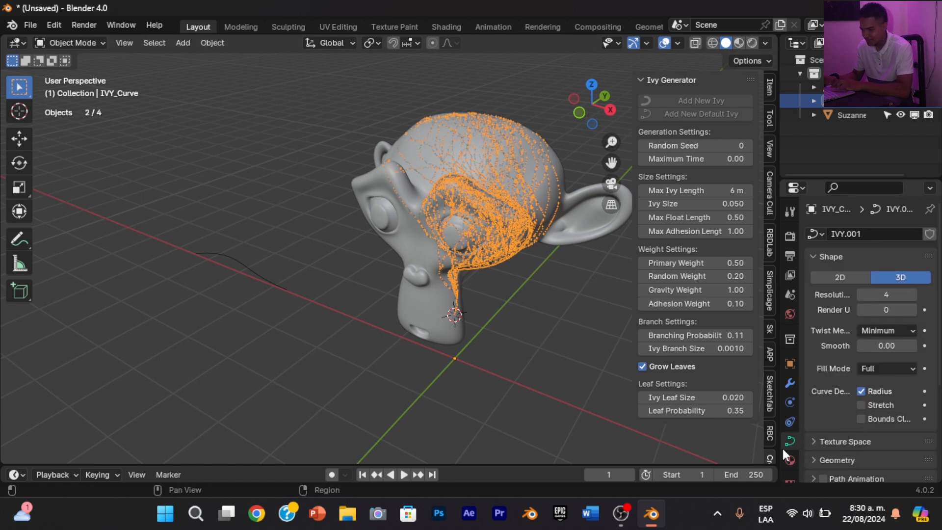
{"action": "scroll", "coordinate": [815, 317], "scroll_direction": "down", "scroll_amount": 6}
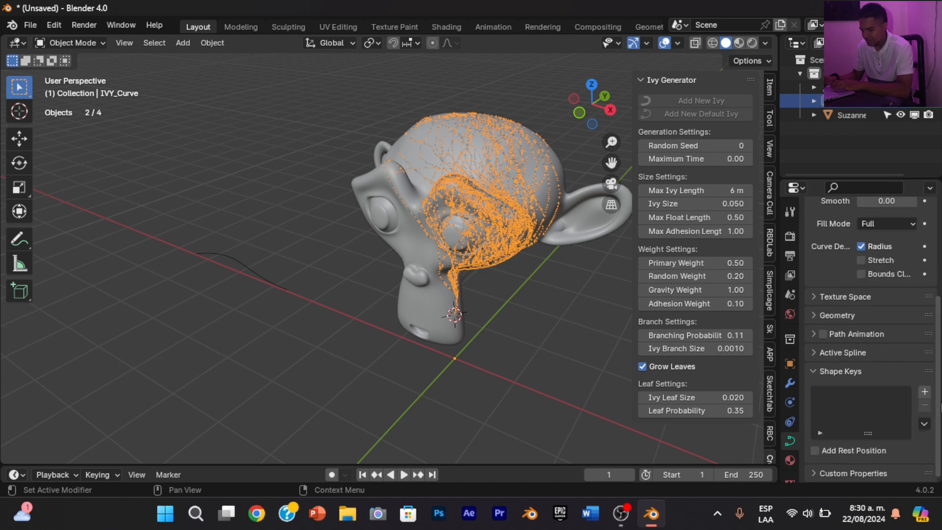
{"action": "left_click", "coordinate": [814, 315]}
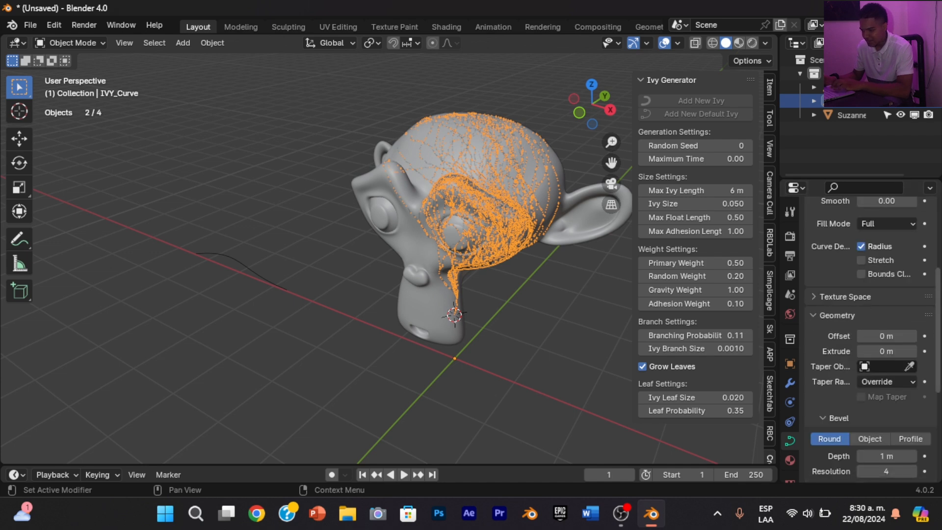
{"action": "scroll", "coordinate": [827, 359], "scroll_direction": "down", "scroll_amount": 1}
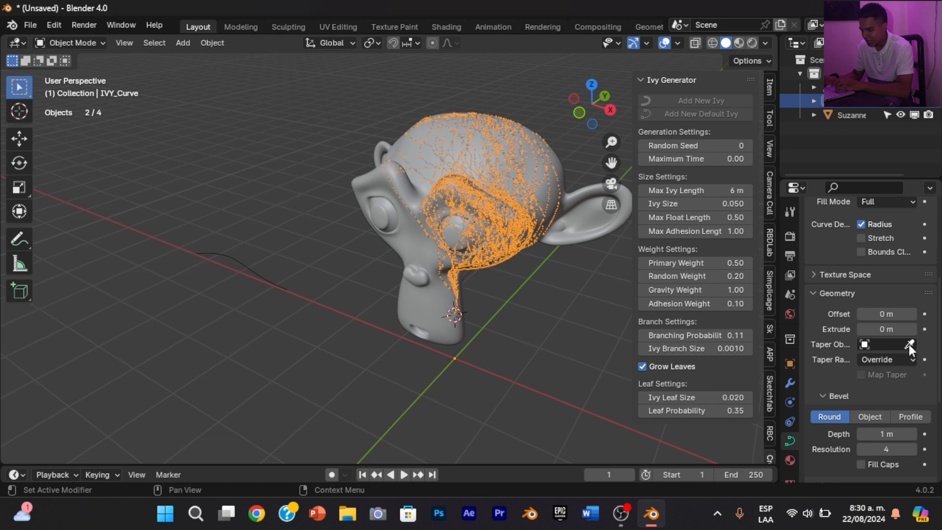
{"action": "left_click", "coordinate": [908, 344]}
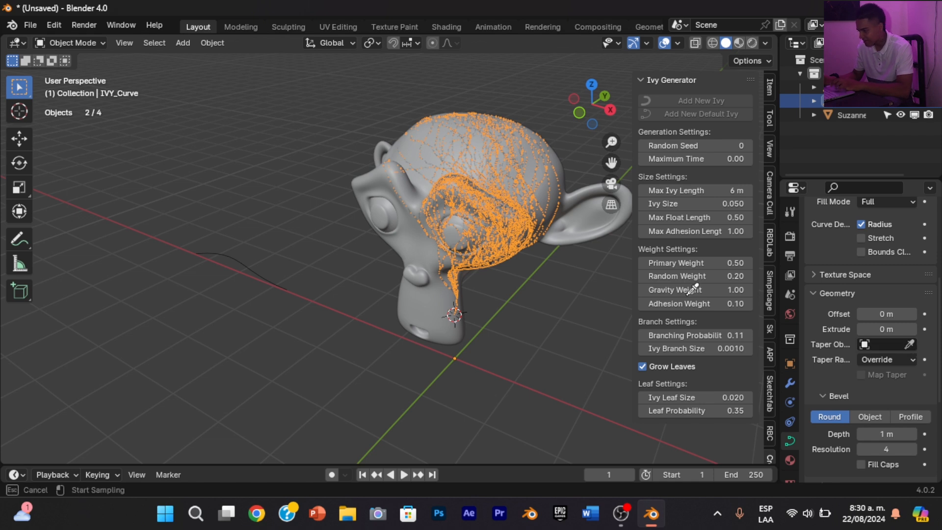
{"action": "left_click", "coordinate": [251, 267]}
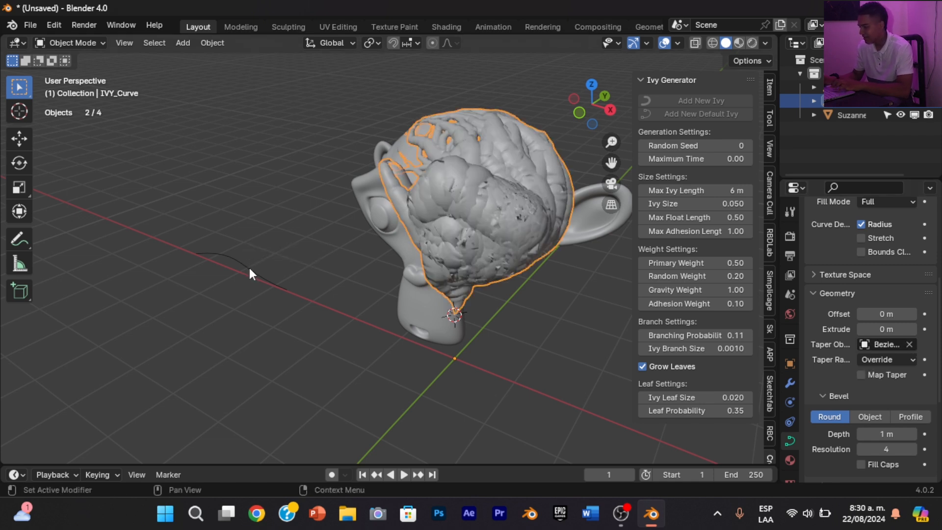
{"action": "left_click", "coordinate": [65, 43]}
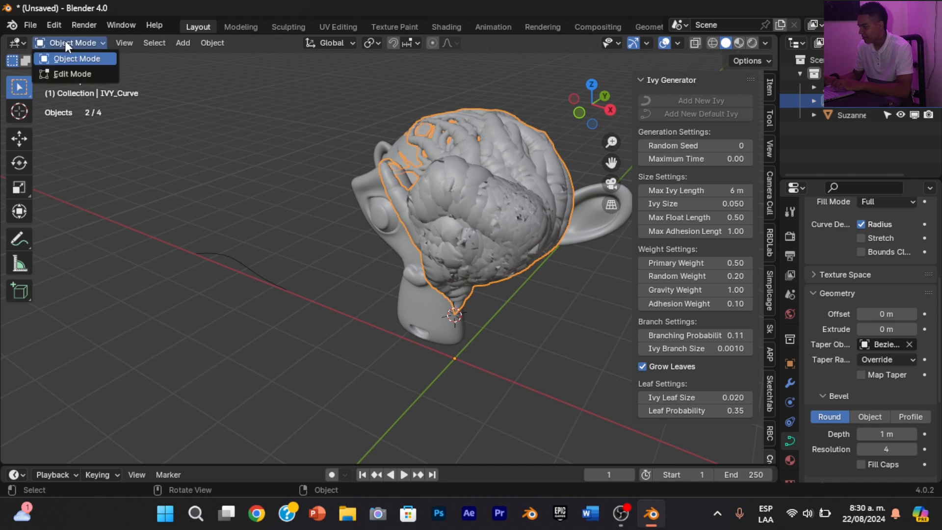
{"action": "left_click", "coordinate": [79, 73]}
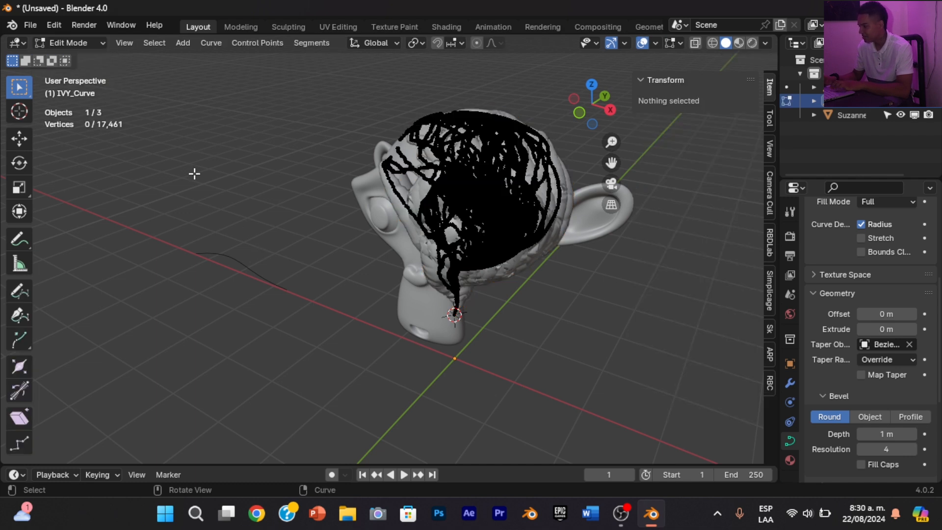
{"action": "left_click", "coordinate": [92, 41]}
{"action": "left_click", "coordinate": [92, 58]}
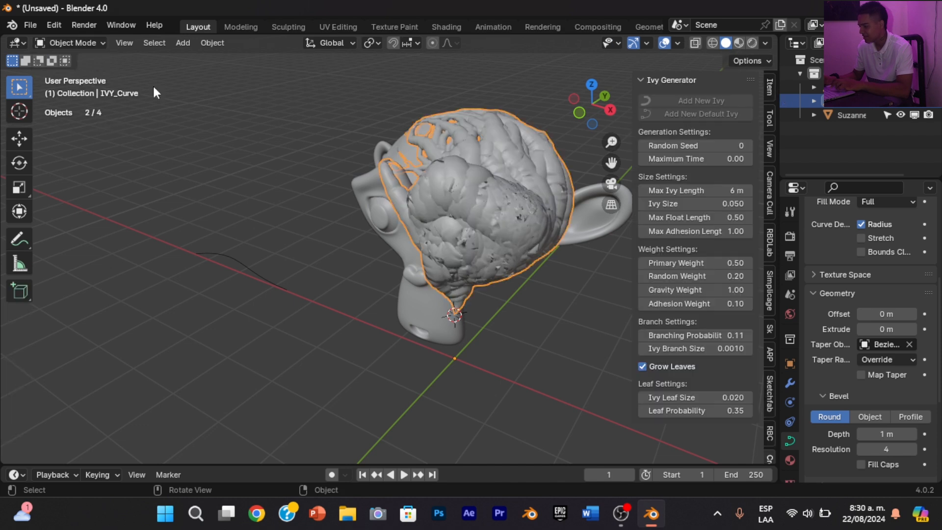
Scale down all control points of the Bezier curve in Edit Mode to thin the tapered ivy branches, and return to Object Mode
{"action": "left_click", "coordinate": [231, 263]}
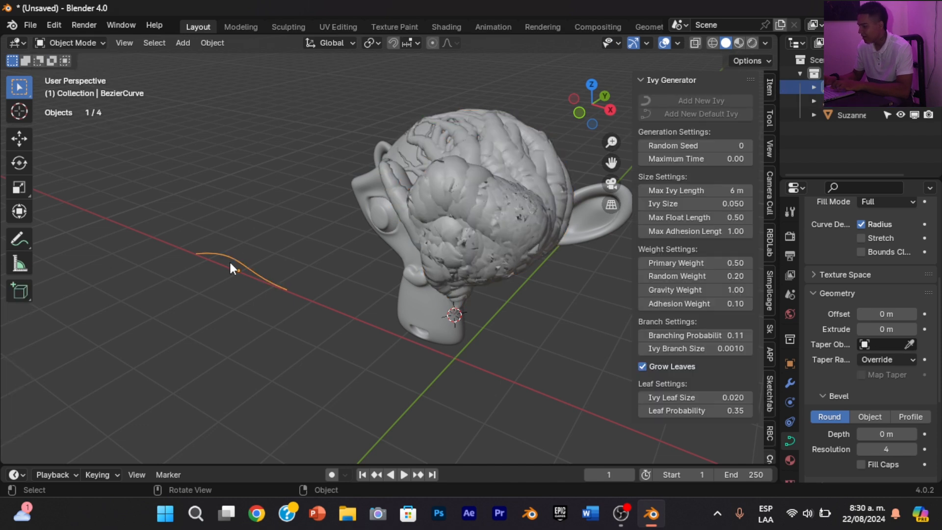
{"action": "left_click", "coordinate": [96, 46]}
{"action": "left_click", "coordinate": [84, 69]}
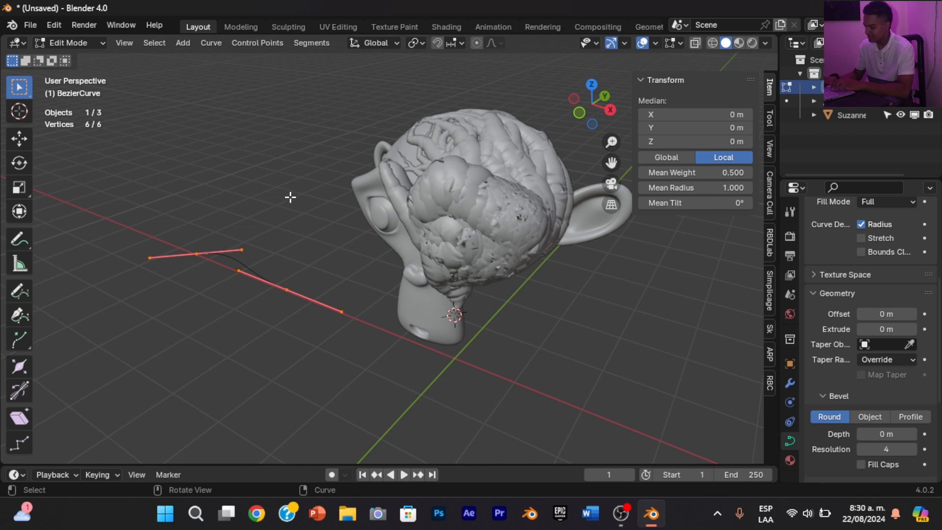
{"action": "key", "text": "alt+a"}
{"action": "key", "text": "a"}
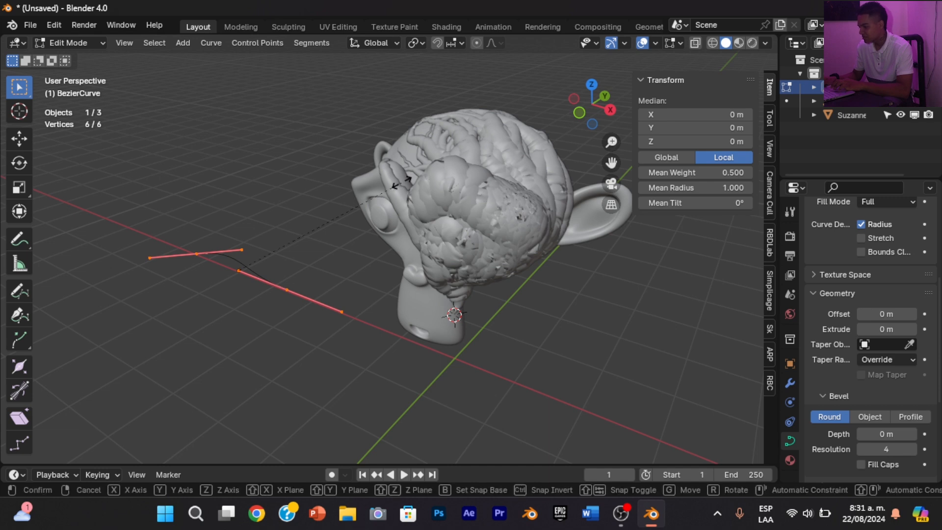
{"action": "key", "text": "s"}
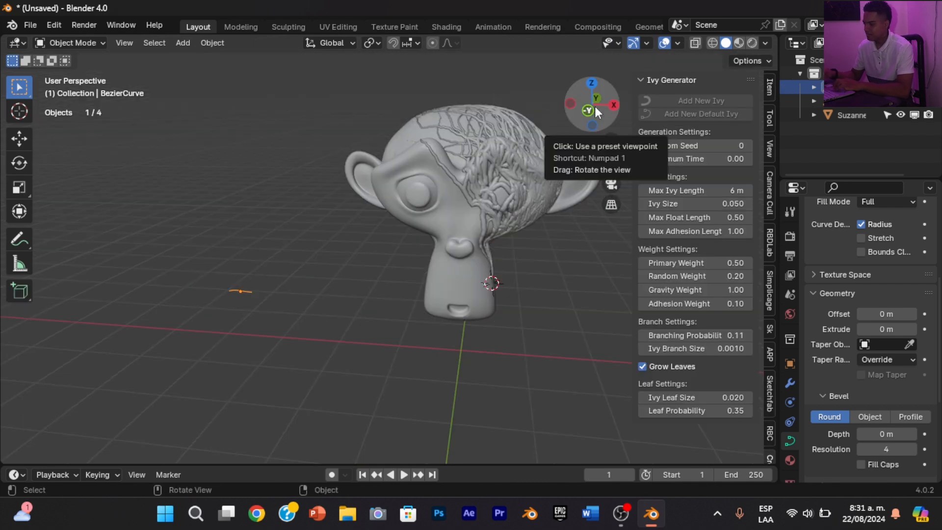
Expand the curve's bevel Start & End Mapping settings and make the ivy branches curve the active object
{"action": "left_click_drag", "start_coordinate": [595, 106], "coordinate": [608, 118]}
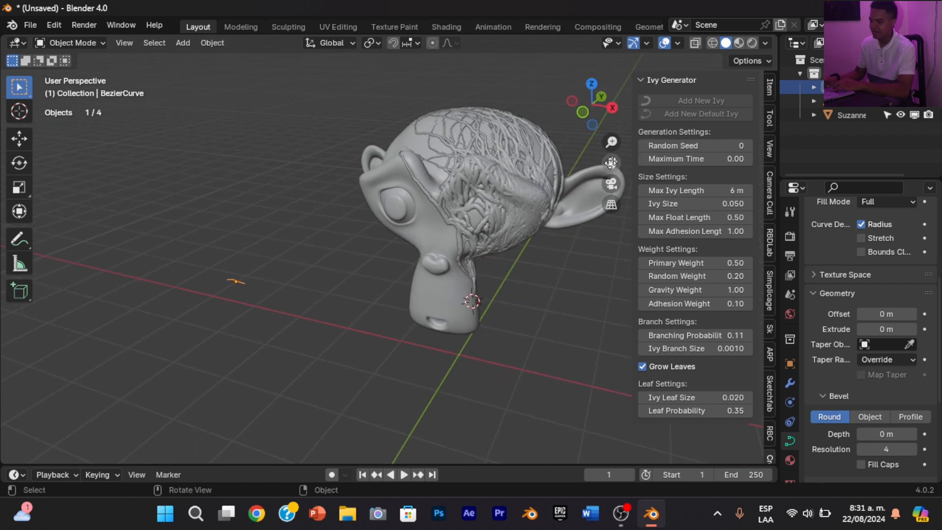
{"action": "left_click_drag", "start_coordinate": [611, 163], "coordinate": [601, 162]}
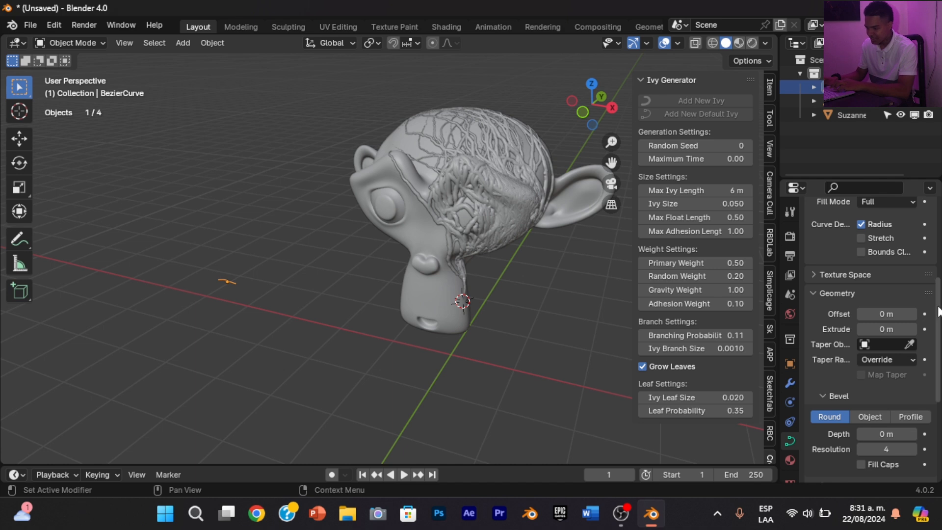
{"action": "scroll", "coordinate": [937, 349], "scroll_direction": "down", "scroll_amount": 4}
{"action": "scroll", "coordinate": [937, 349], "scroll_direction": "up", "scroll_amount": 1}
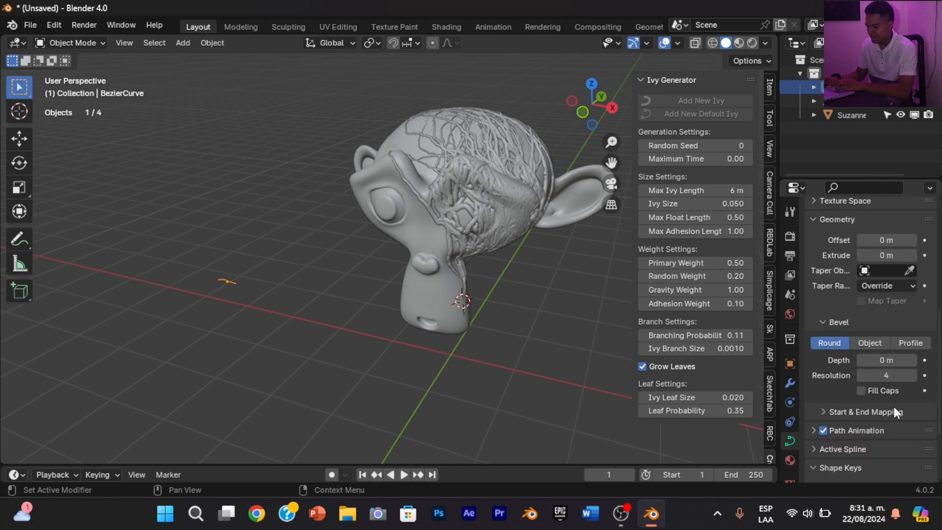
{"action": "left_click", "coordinate": [825, 411]}
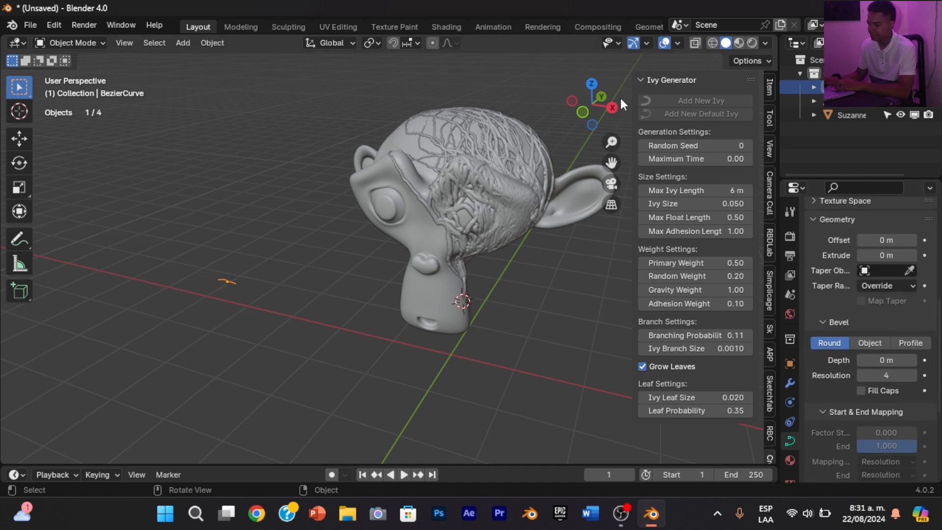
{"action": "left_click", "coordinate": [522, 164], "text": "shift"}
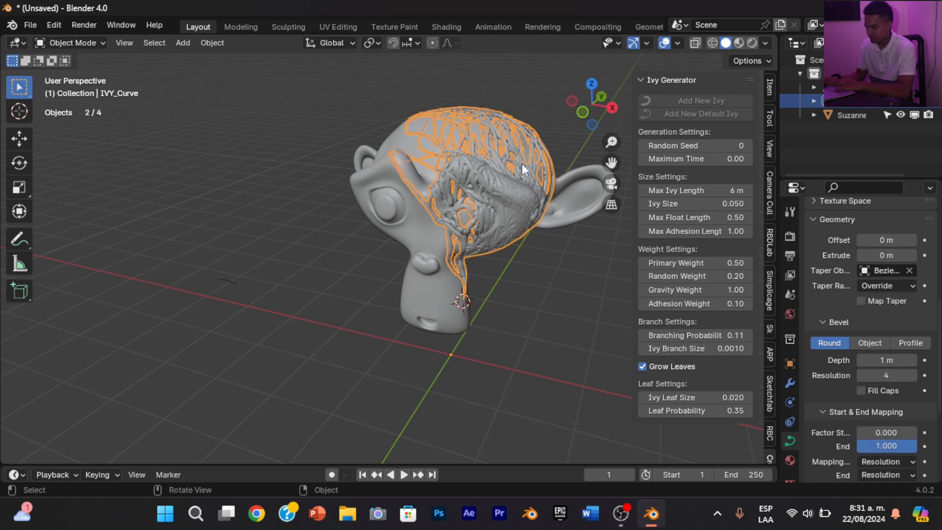
Enlarge the timeline area beneath the 3D view to make room for animation keyframes
{"action": "left_click_drag", "start_coordinate": [611, 164], "coordinate": [603, 153]}
{"action": "left_click_drag", "start_coordinate": [523, 464], "coordinate": [523, 322]}
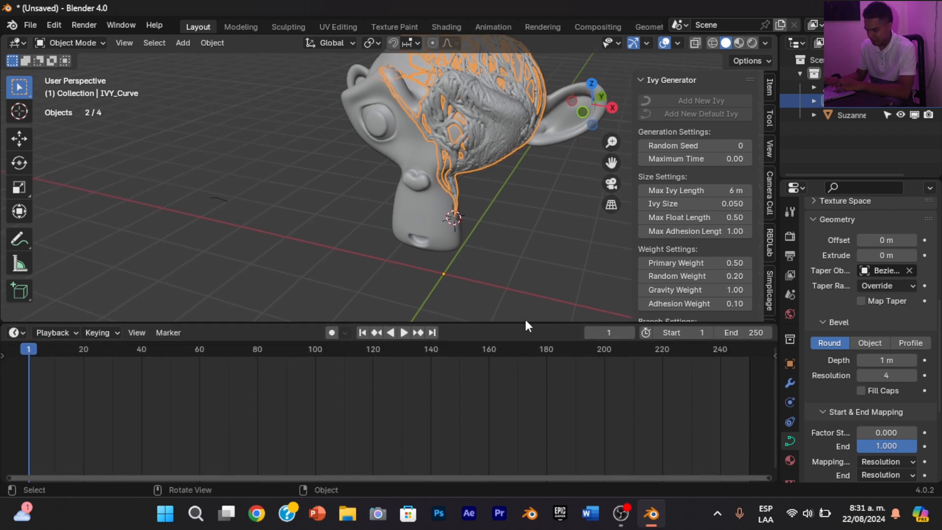
{"action": "scroll", "coordinate": [919, 390], "scroll_direction": "down", "scroll_amount": 3}
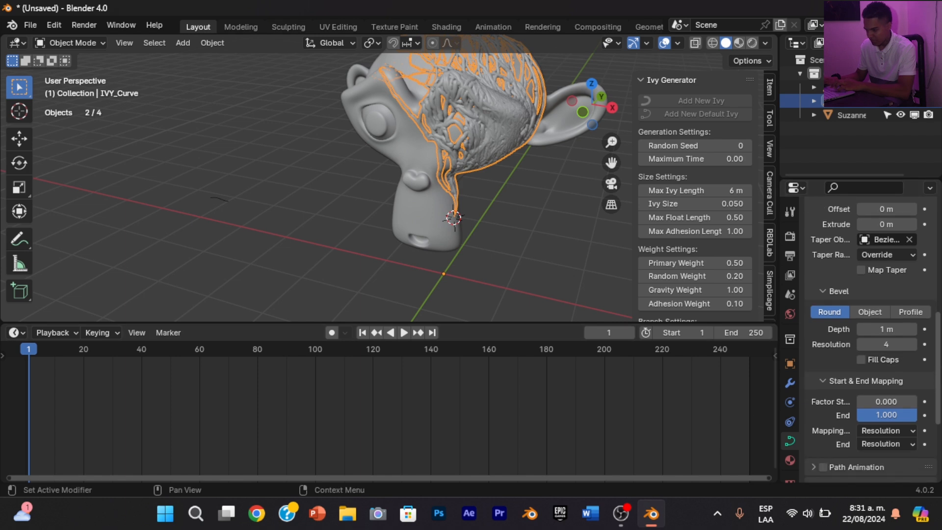
{"action": "scroll", "coordinate": [939, 400], "scroll_direction": "up", "scroll_amount": 3}
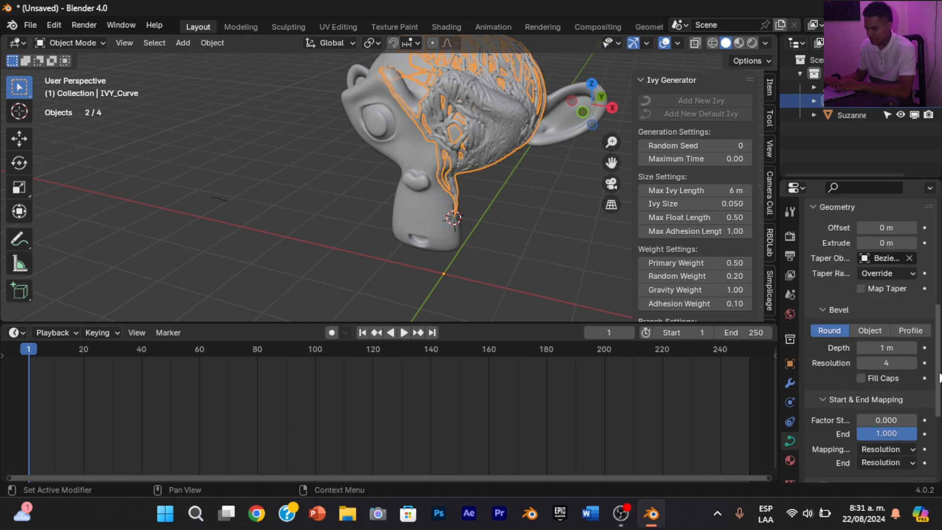
Set the ivy curve's bevel mapping End factor to 0.000 and keyframe it at frame 1
{"action": "left_click", "coordinate": [826, 397]}
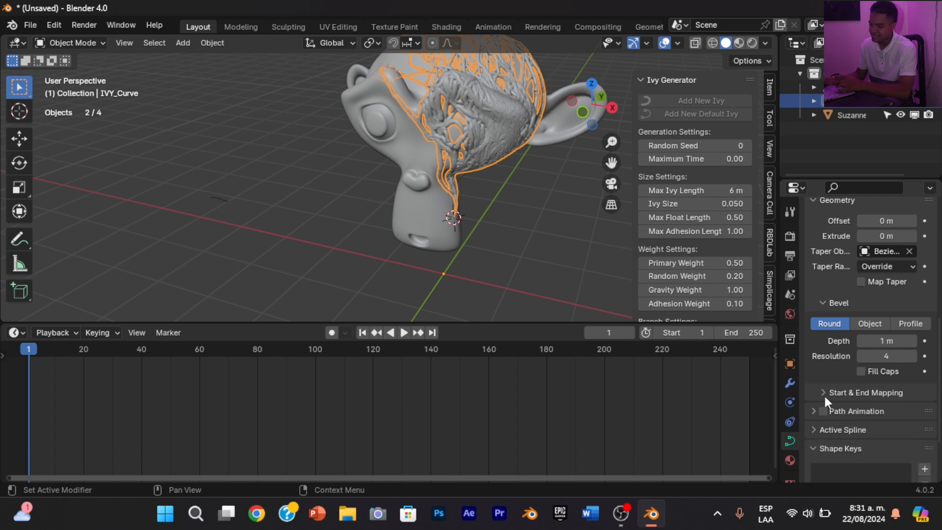
{"action": "left_click", "coordinate": [825, 395]}
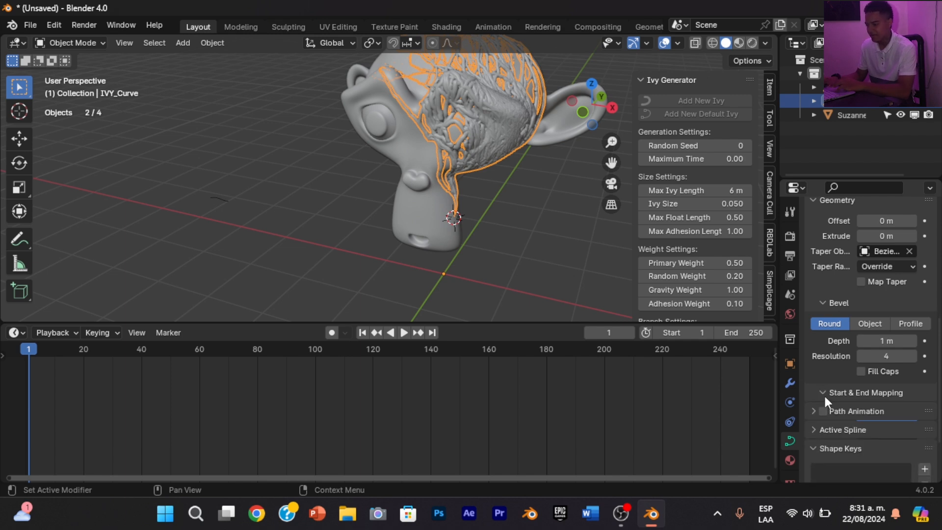
{"action": "scroll", "coordinate": [873, 408], "scroll_direction": "down", "scroll_amount": 2}
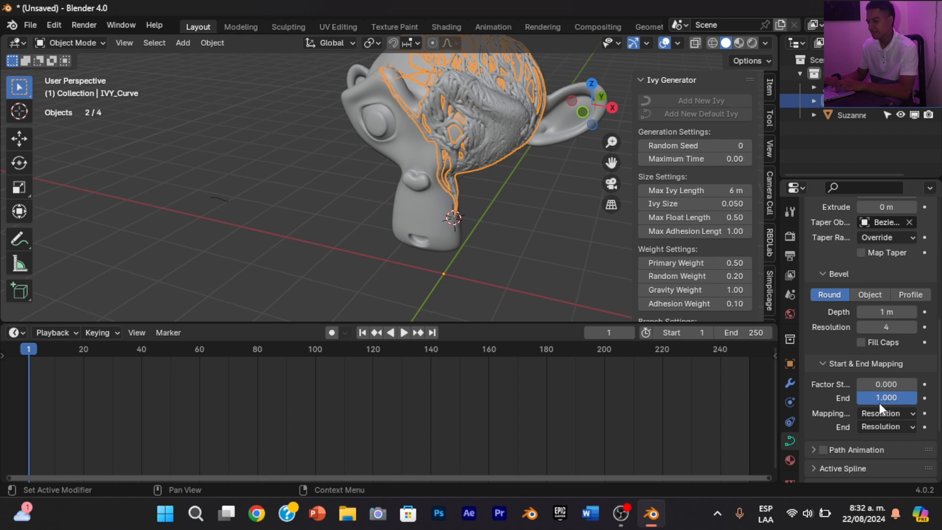
{"action": "mouse_move", "coordinate": [886, 397]}
{"action": "left_mouse_down"}
{"action": "mouse_move", "coordinate": [860, 397]}
{"action": "mouse_move", "coordinate": [879, 397]}
{"action": "left_mouse_up"}
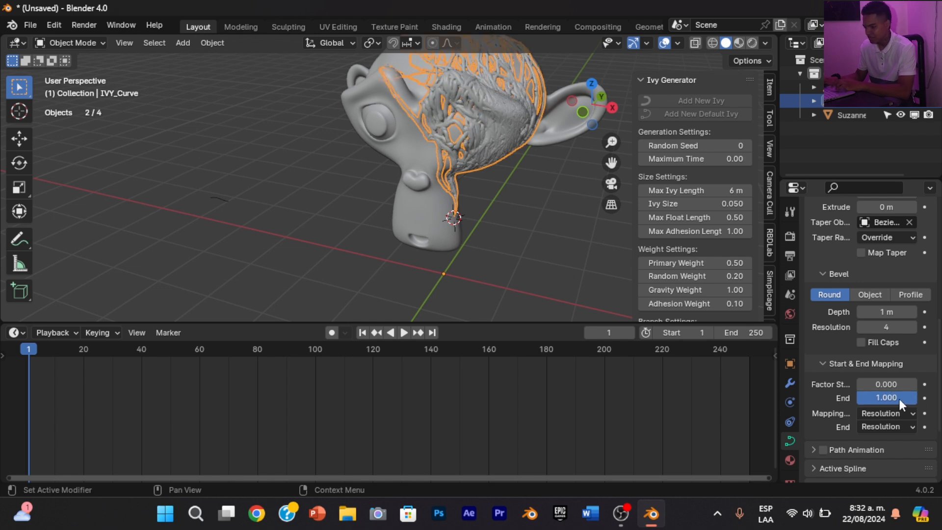
{"action": "left_click_drag", "start_coordinate": [901, 404], "coordinate": [871, 403]}
{"action": "left_click", "coordinate": [924, 399]}
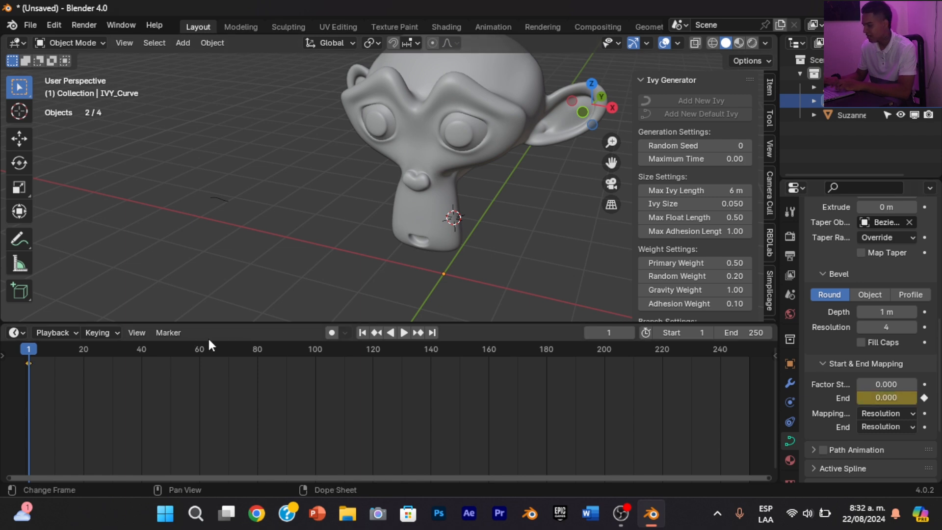
Go to frame 100, set the bevel mapping End factor to 1.000 and keyframe it
{"action": "left_click_drag", "start_coordinate": [140, 348], "coordinate": [314, 372]}
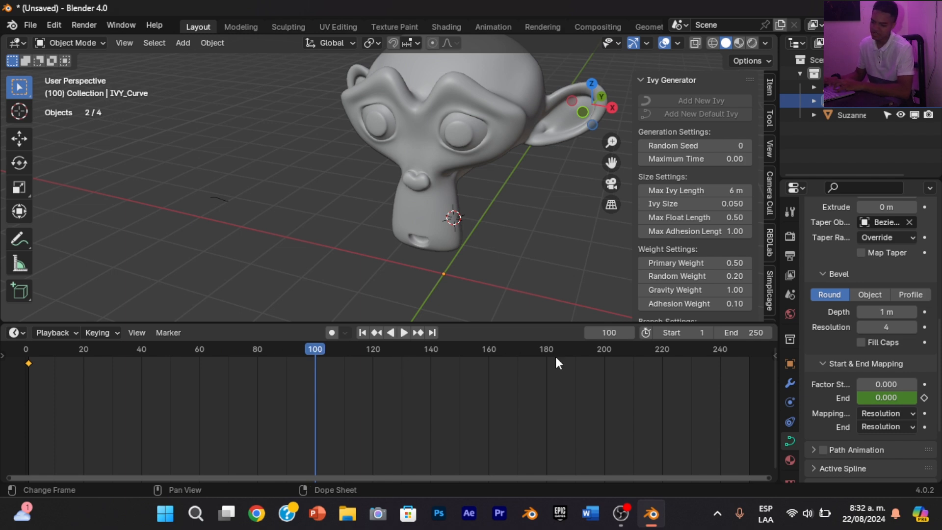
{"action": "left_click_drag", "start_coordinate": [884, 399], "coordinate": [905, 398]}
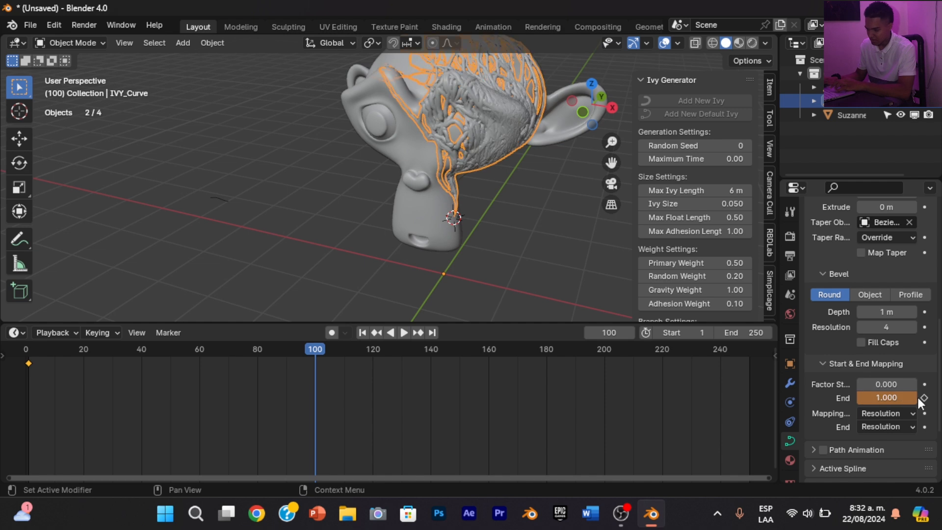
{"action": "left_click", "coordinate": [925, 398]}
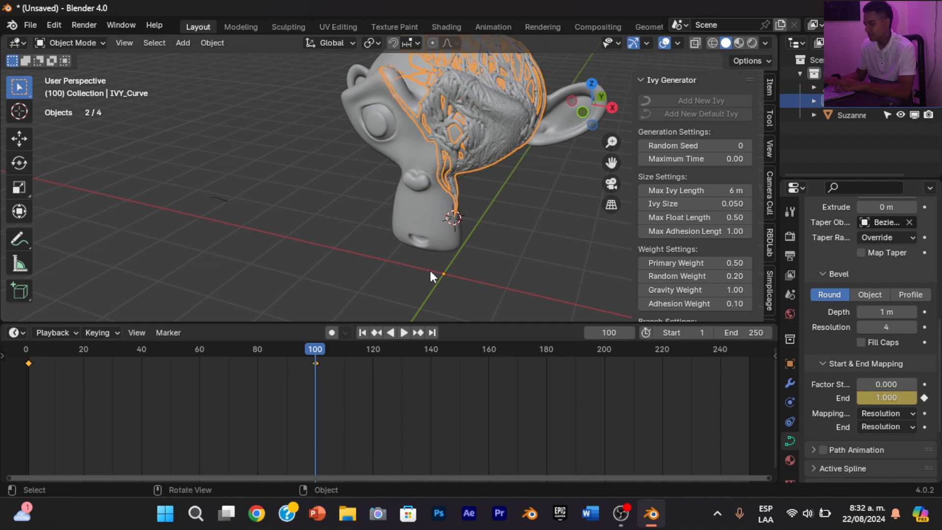
Play the ivy growth animation from the start several times, viewing the monkey head from the front and the side
{"action": "left_click_drag", "start_coordinate": [311, 350], "coordinate": [26, 359]}
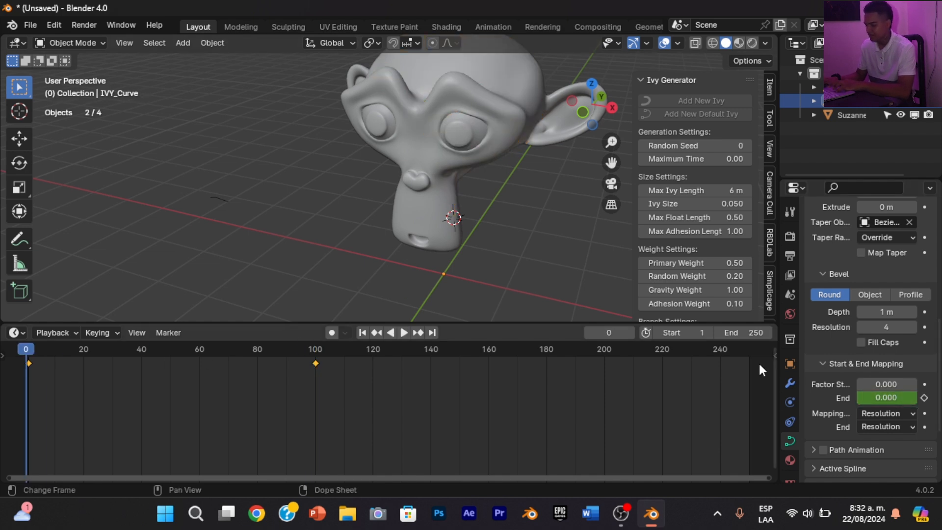
{"action": "left_click_drag", "start_coordinate": [594, 122], "coordinate": [593, 105]}
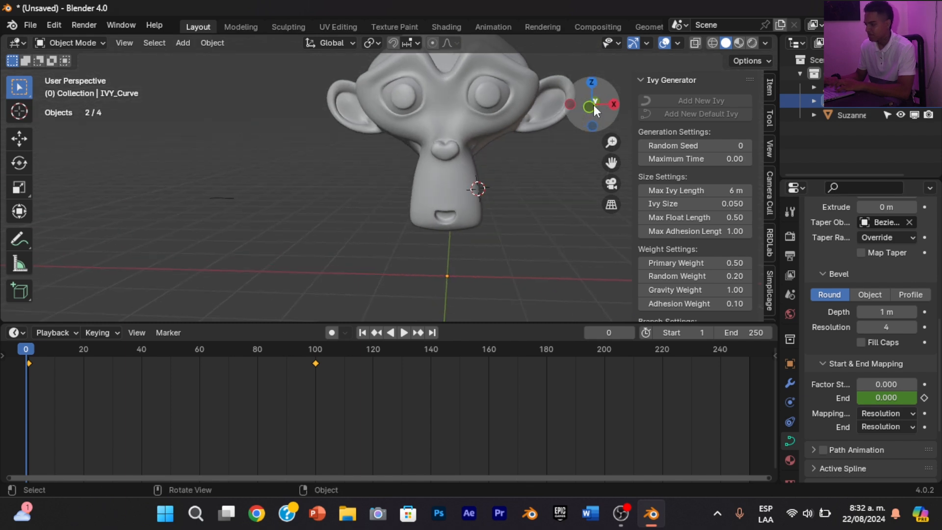
{"action": "left_click_drag", "start_coordinate": [610, 160], "coordinate": [546, 244]}
{"action": "key", "text": "space"}
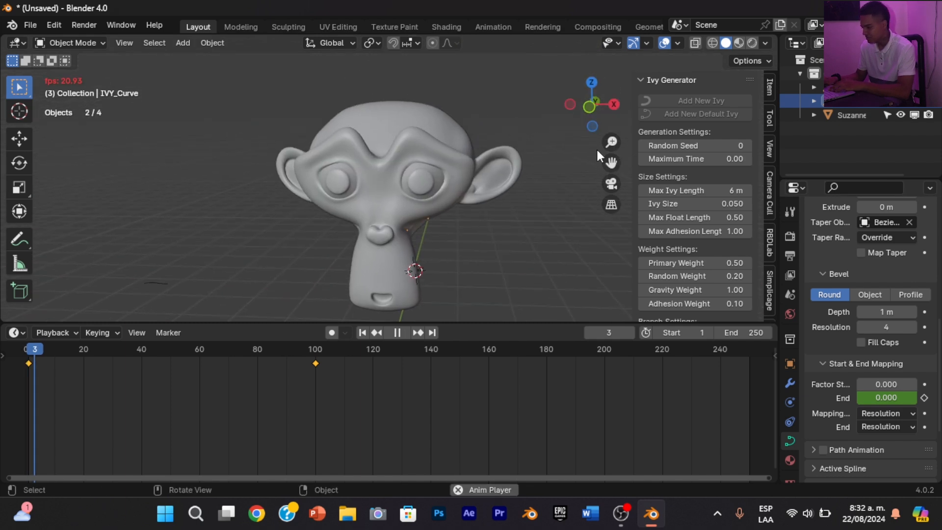
{"action": "left_click", "coordinate": [573, 141]}
{"action": "left_click_drag", "start_coordinate": [585, 119], "coordinate": [537, 124]}
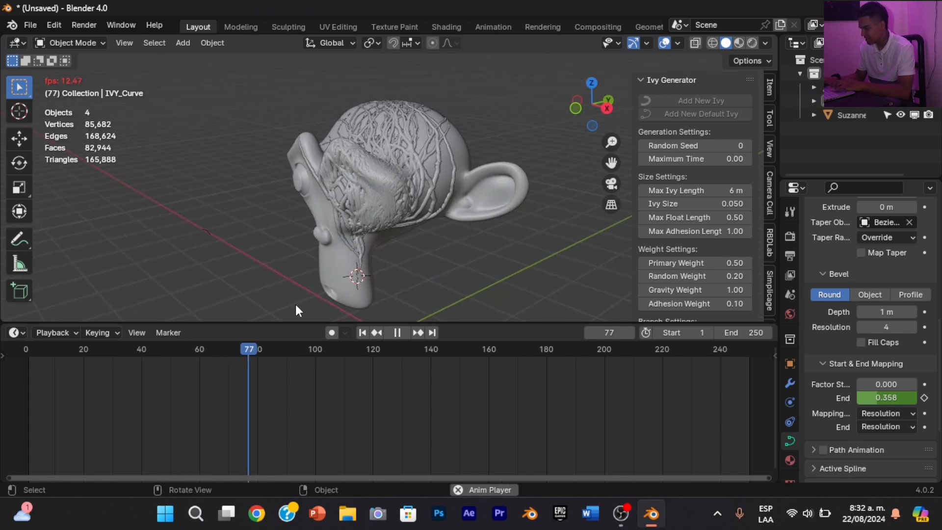
{"action": "left_click_drag", "start_coordinate": [225, 350], "coordinate": [10, 368]}
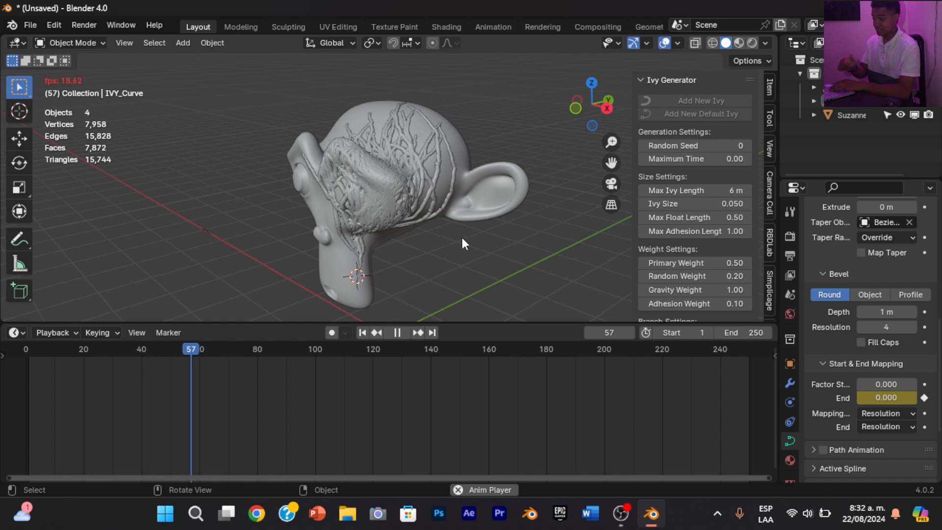
{"action": "key", "text": "space"}
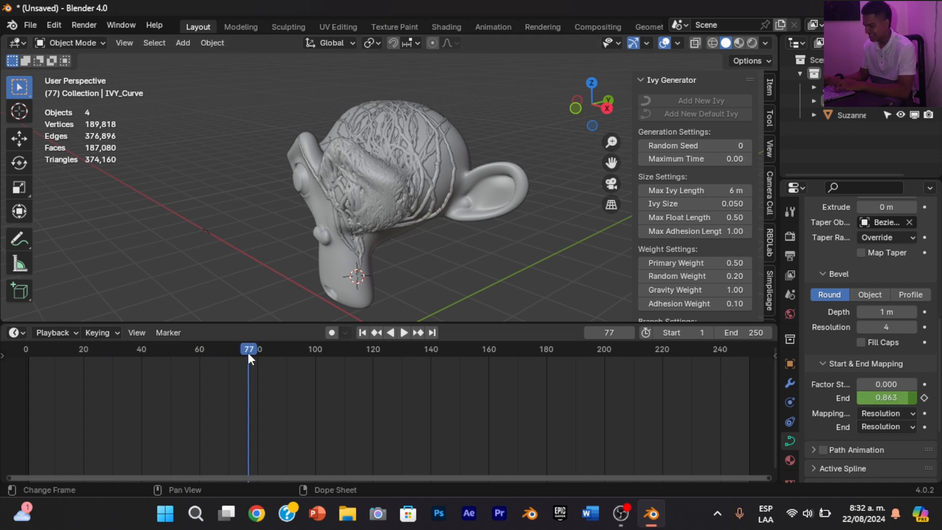
{"action": "left_click_drag", "start_coordinate": [249, 352], "coordinate": [19, 353]}
{"action": "key", "text": "space"}
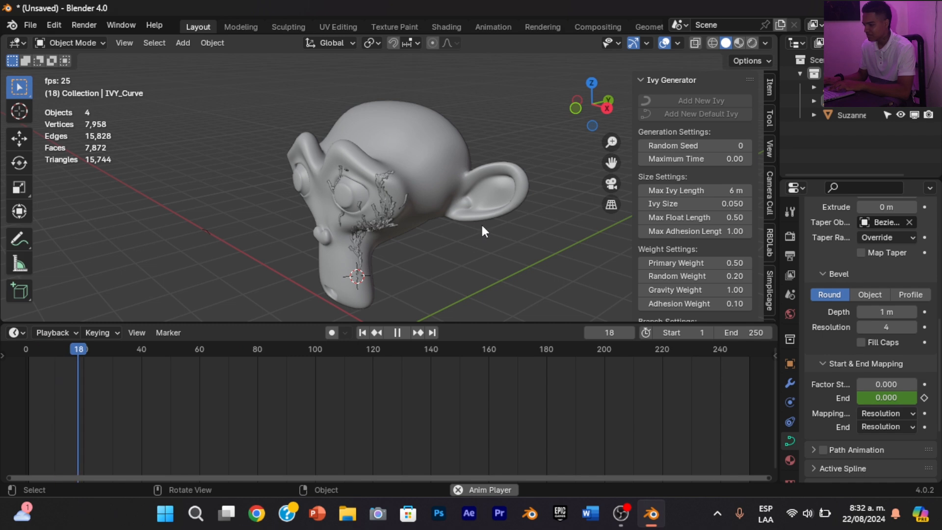
{"action": "key", "text": "space"}
Switch the viewport to Material Preview and give the ivy branches curve a new material with a black base color (Value 0.000)
{"action": "left_click", "coordinate": [738, 43]}
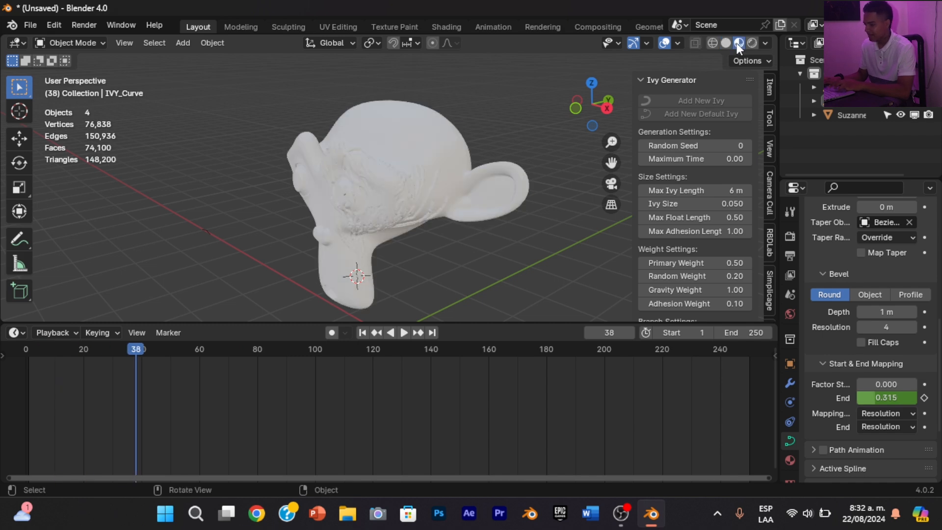
{"action": "left_click", "coordinate": [422, 193]}
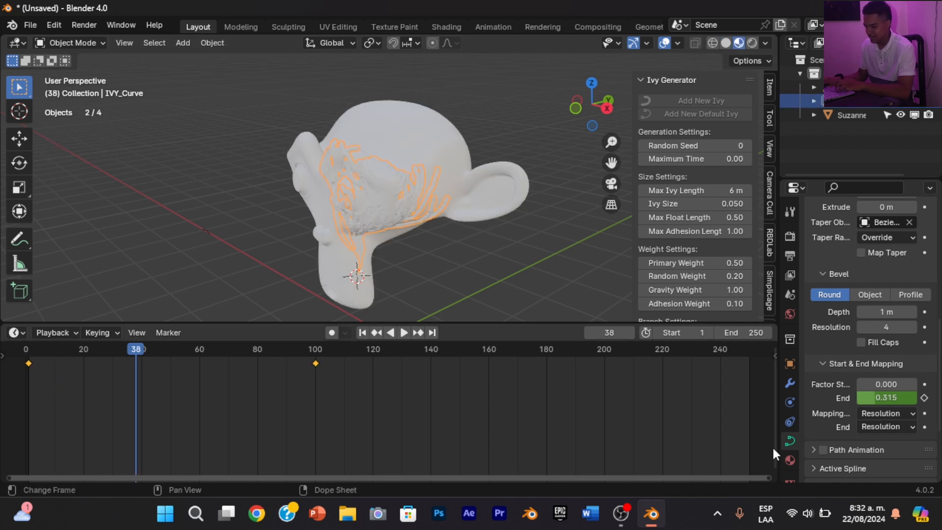
{"action": "left_click", "coordinate": [789, 460]}
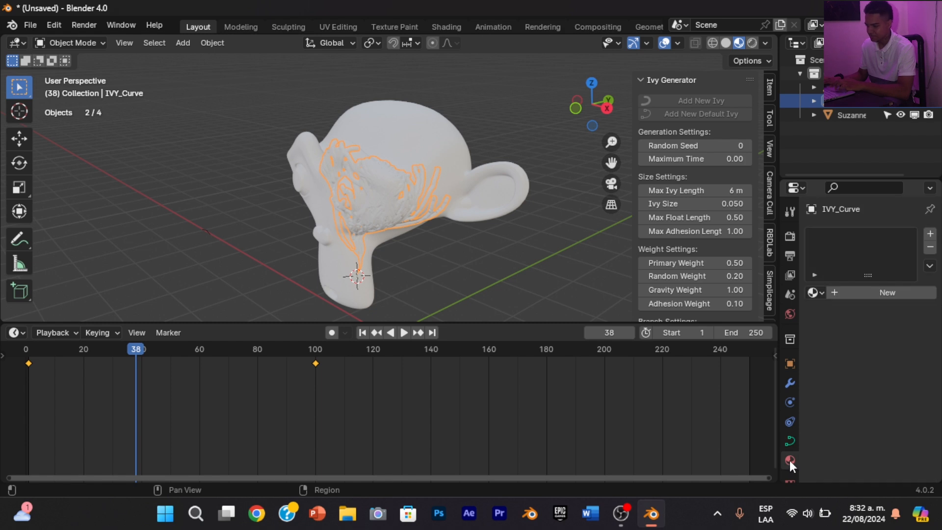
{"action": "left_click", "coordinate": [890, 293]}
{"action": "left_click", "coordinate": [898, 405]}
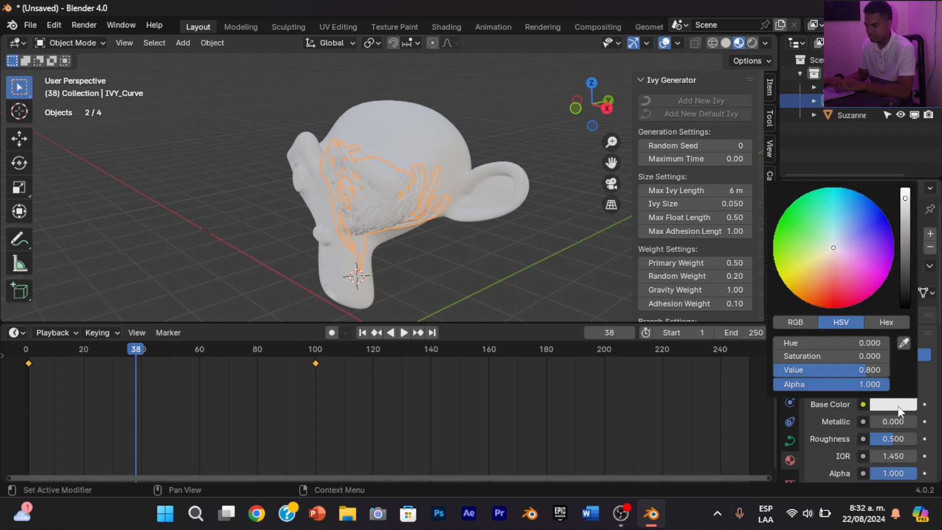
{"action": "left_click_drag", "start_coordinate": [905, 280], "coordinate": [906, 305]}
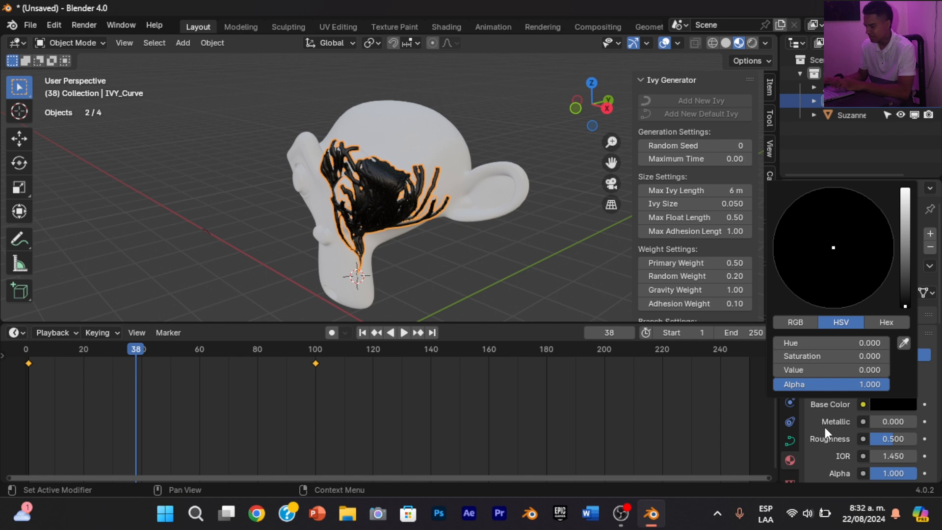
Replay the growth animation of the black ivy branches from frame 0 while viewing the monkey head from the front
{"action": "left_click_drag", "start_coordinate": [138, 348], "coordinate": [28, 349]}
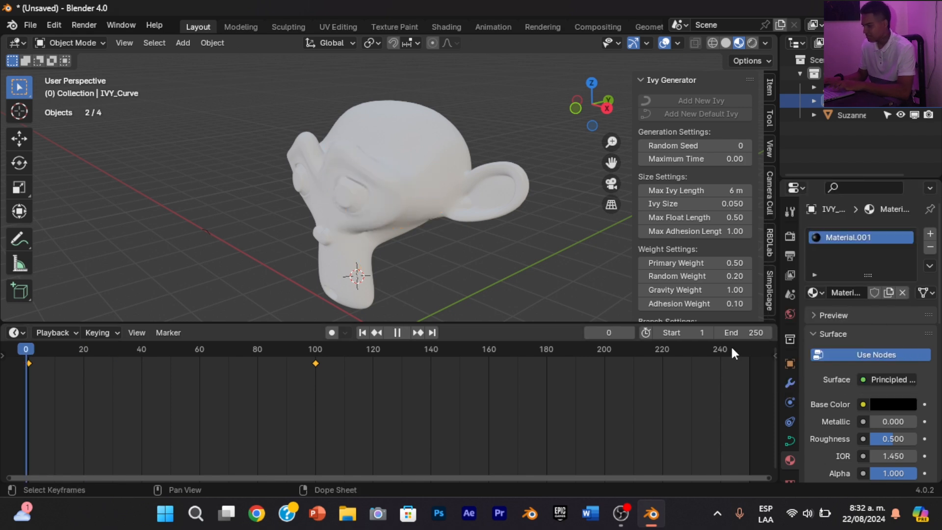
{"action": "key", "text": "space"}
{"action": "left_click_drag", "start_coordinate": [585, 113], "coordinate": [516, 252]}
{"action": "mouse_move", "coordinate": [590, 112]}
{"action": "left_mouse_down"}
{"action": "mouse_move", "coordinate": [576, 114]}
{"action": "mouse_move", "coordinate": [590, 112]}
{"action": "left_mouse_up"}
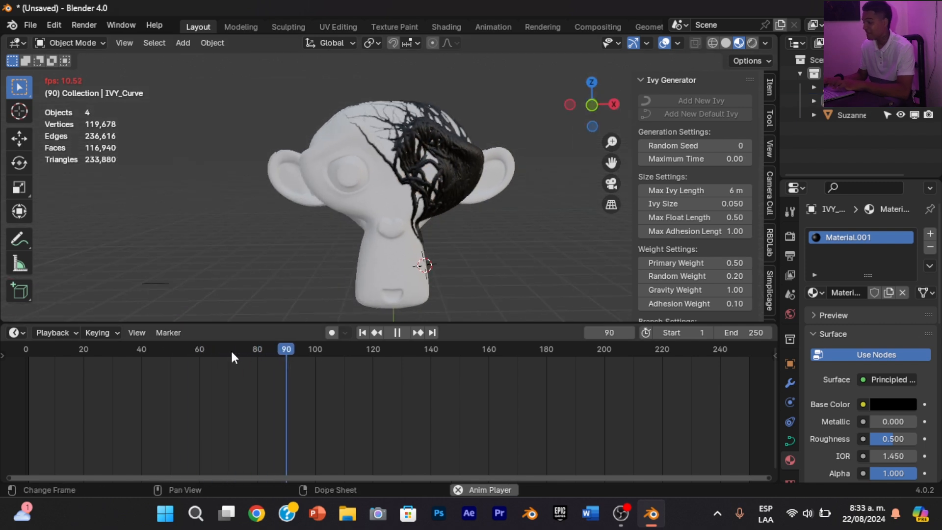
{"action": "left_click_drag", "start_coordinate": [226, 350], "coordinate": [28, 364]}
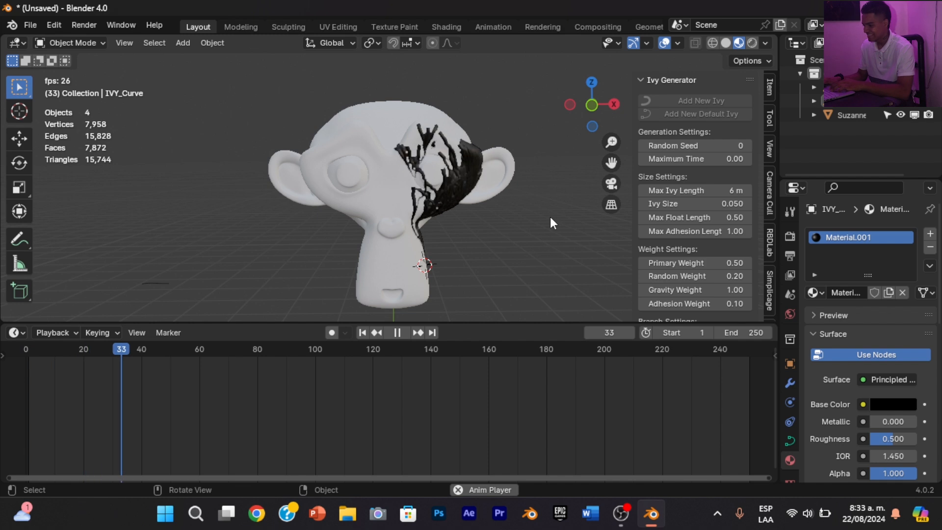
{"action": "left_click_drag", "start_coordinate": [596, 103], "coordinate": [592, 160]}
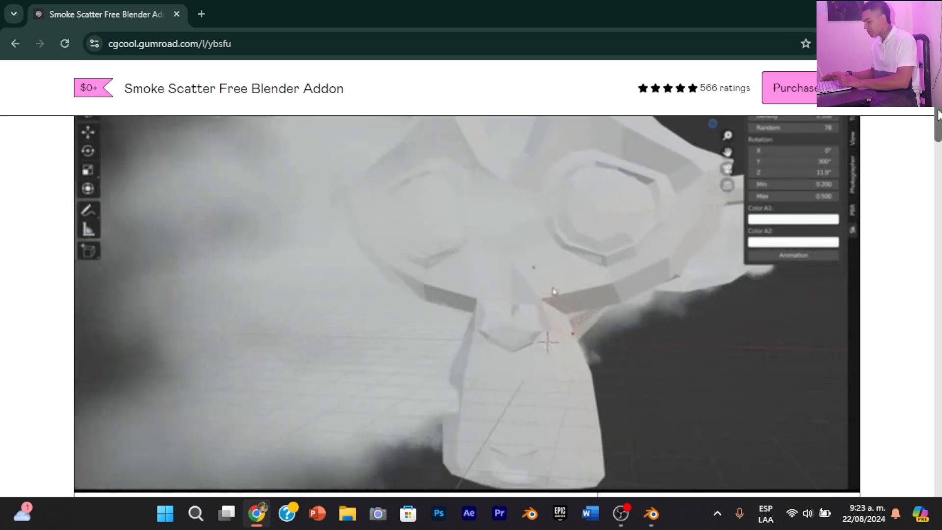
On the Smoke Scatter Free Blender Addon page in the browser, name a fair price of $0 and proceed with the purchase
{"action": "scroll", "coordinate": [368, 186], "scroll_direction": "up", "scroll_amount": 2}
{"action": "left_click_drag", "start_coordinate": [936, 102], "coordinate": [936, 172]}
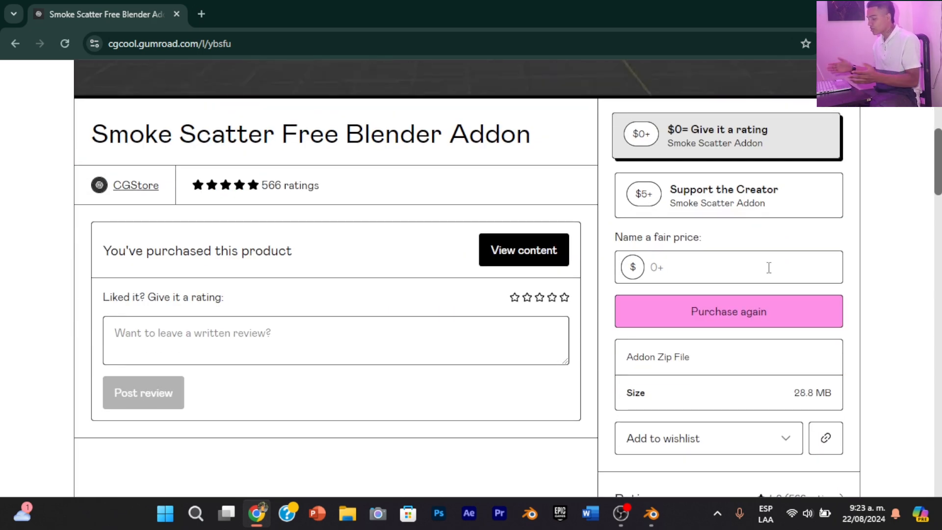
{"action": "left_click", "coordinate": [731, 322]}
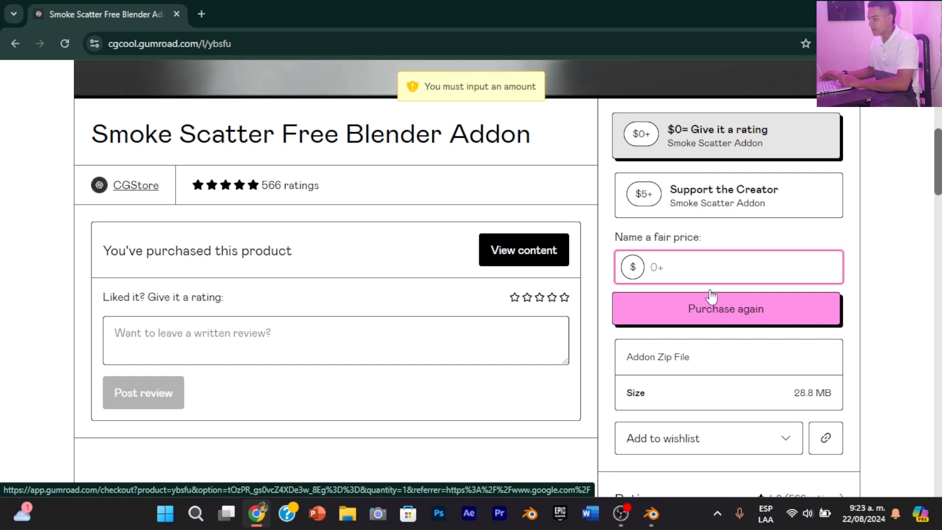
{"action": "type", "text": "0"}
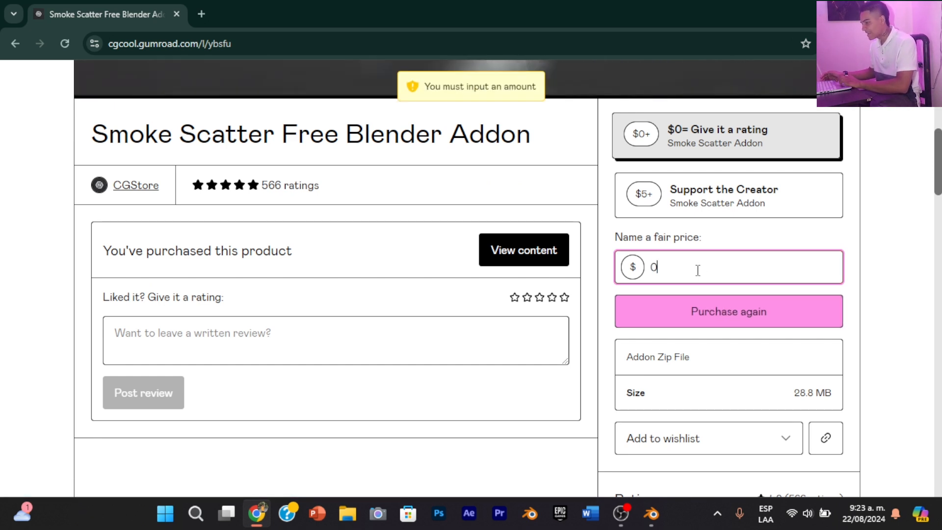
{"action": "left_click", "coordinate": [708, 326]}
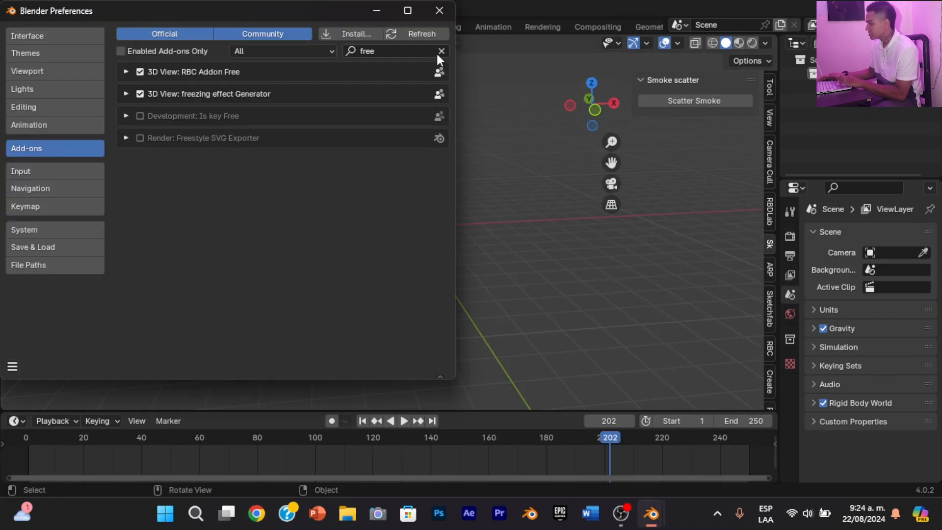
In Blender's Preferences, search the add-ons for "smo" to check that the smoke scatter add-on is enabled, and close the window
{"action": "left_click", "coordinate": [441, 52]}
{"action": "left_click", "coordinate": [386, 52]}
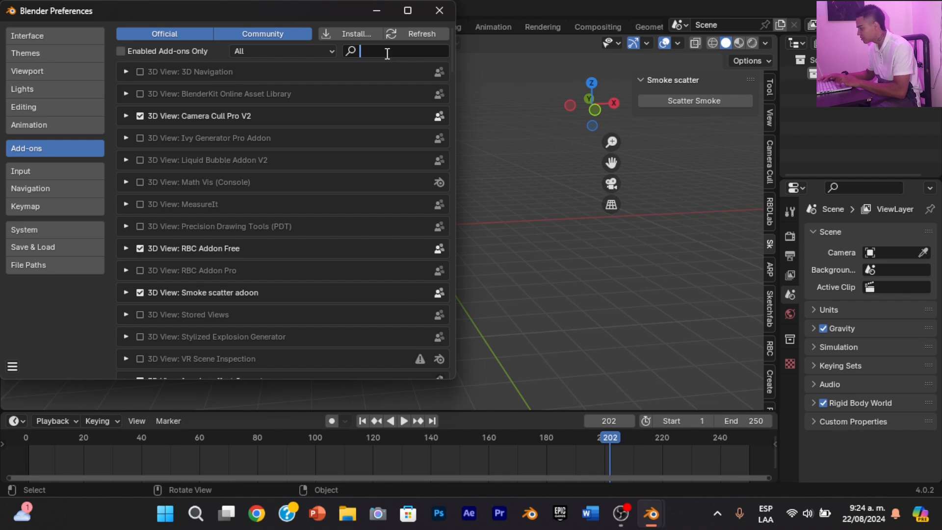
{"action": "type", "text": "smo"}
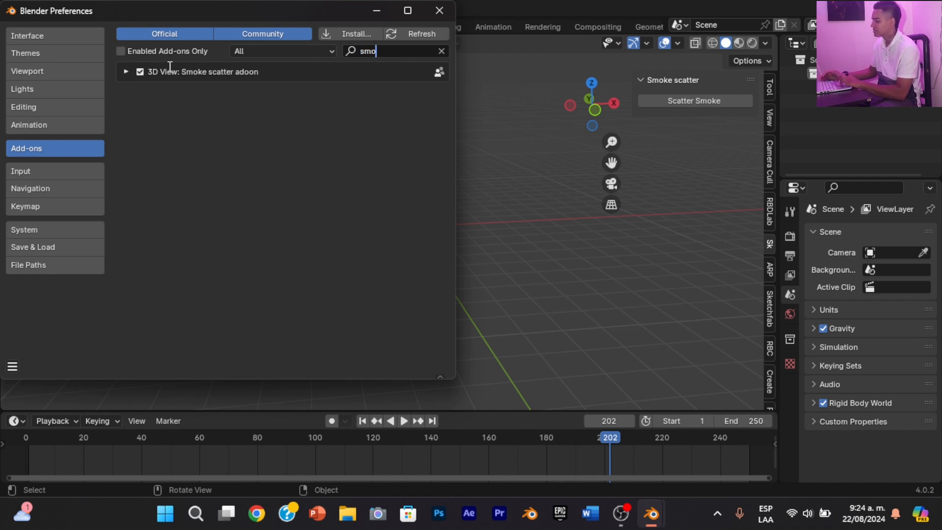
{"action": "left_click", "coordinate": [450, 10]}
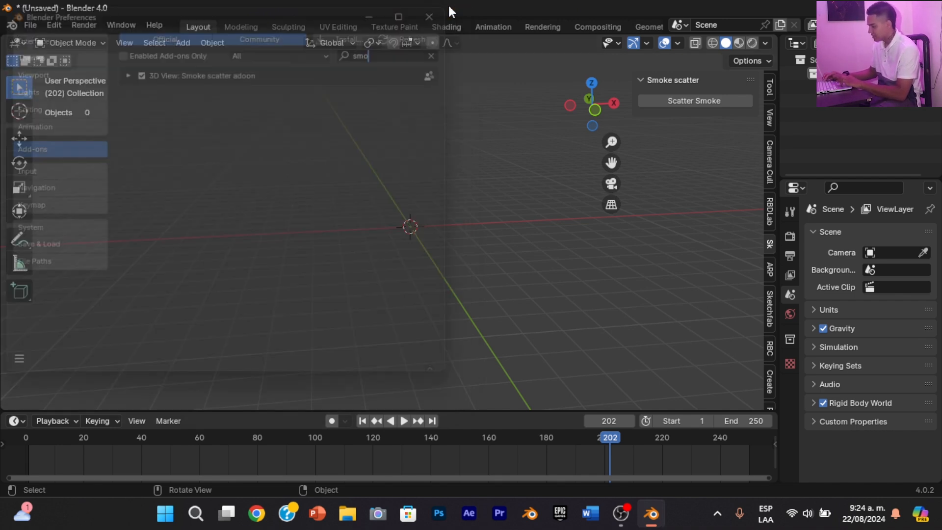
Add a monkey mesh to the empty scene and scale it up to about 2.95
{"action": "key", "text": "shift+a"}
{"action": "mouse_move", "coordinate": [416, 164]}
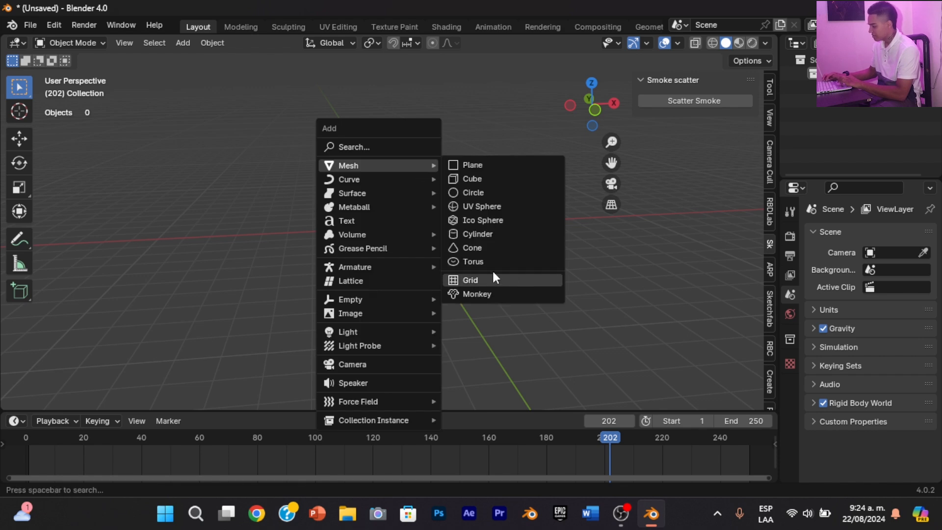
{"action": "left_click", "coordinate": [485, 292]}
{"action": "key", "text": "s"}
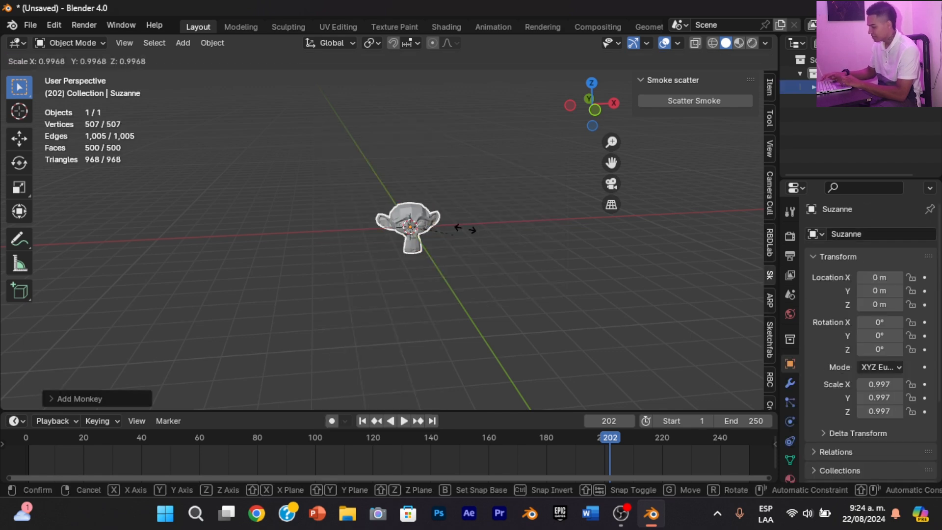
{"action": "left_click", "coordinate": [539, 230]}
Move the monkey above the grid to about X -0.73, Y 0.56, Z 1.75 m and rotate it slightly to about -9° around Z
{"action": "key", "text": "g"}
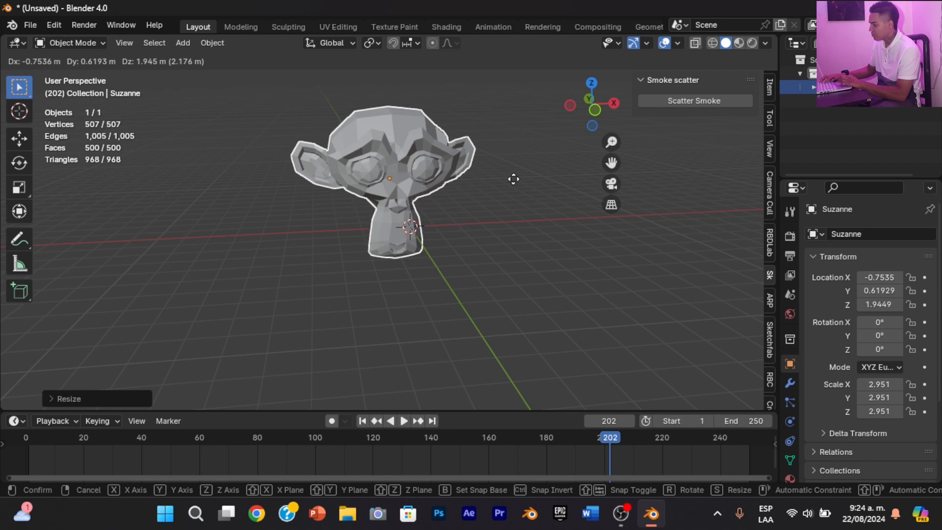
{"action": "left_click", "coordinate": [514, 181]}
{"action": "key", "text": "r"}
{"action": "key", "text": "r"}
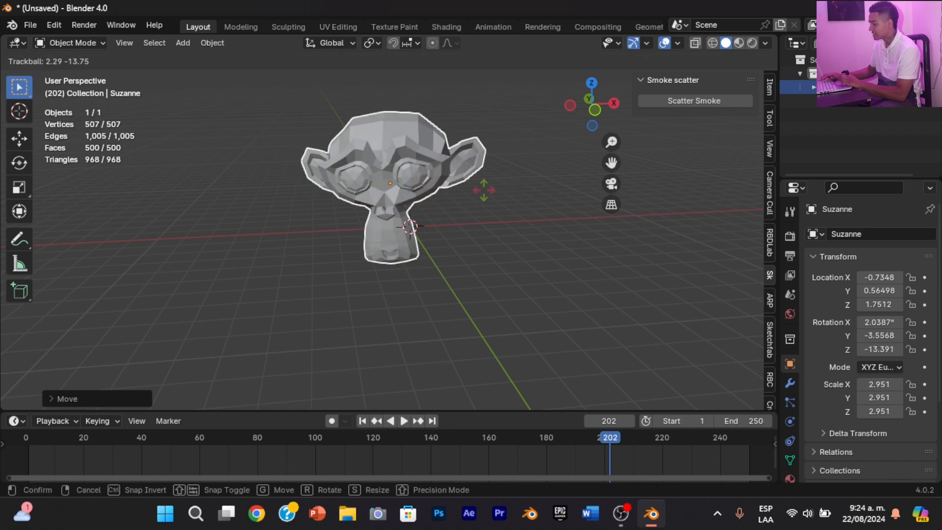
{"action": "left_click", "coordinate": [494, 197]}
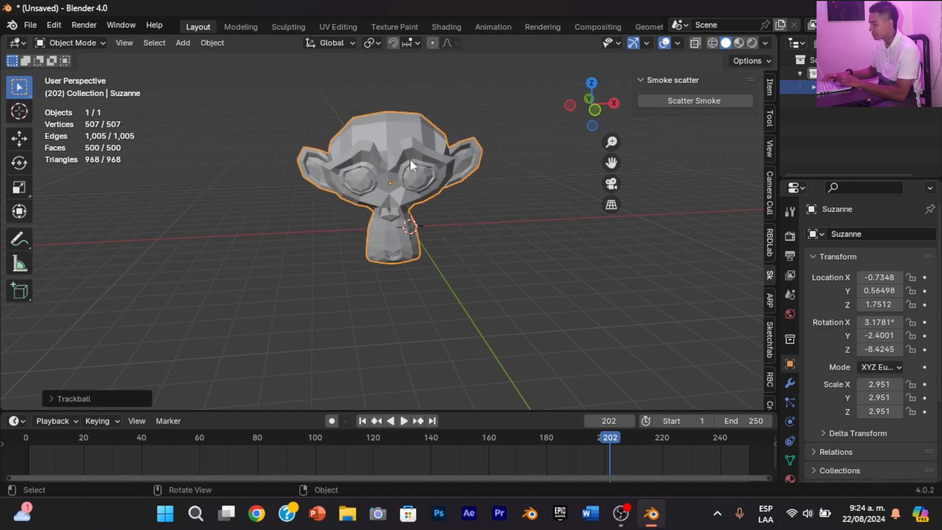
{"action": "scroll", "coordinate": [410, 160], "scroll_direction": "up", "scroll_amount": 3}
{"action": "left_click_drag", "start_coordinate": [611, 162], "coordinate": [592, 192]}
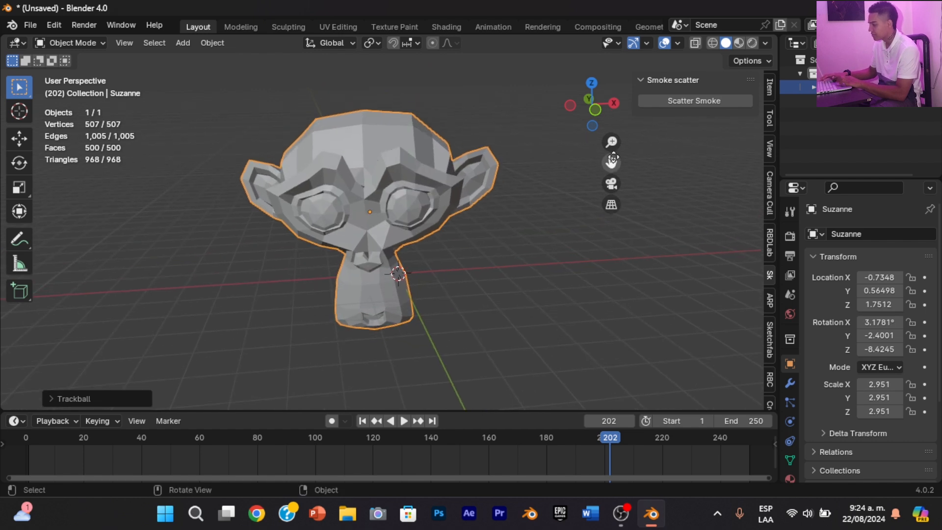
{"action": "key", "text": "r"}
Scatter smoke over the monkey with the Smoke scatter add-on and switch the viewport shading to Material Preview
{"action": "left_click", "coordinate": [684, 99]}
{"action": "left_click", "coordinate": [685, 98]}
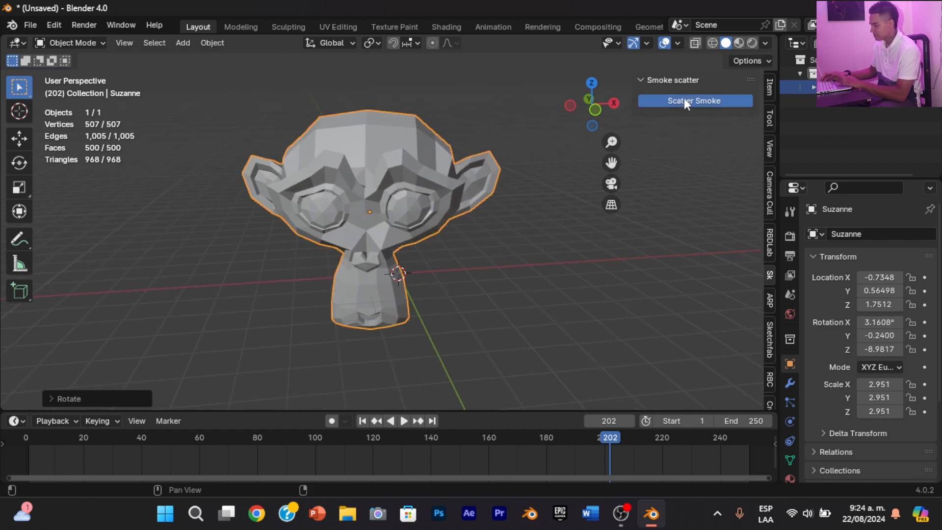
{"action": "key", "text": "z"}
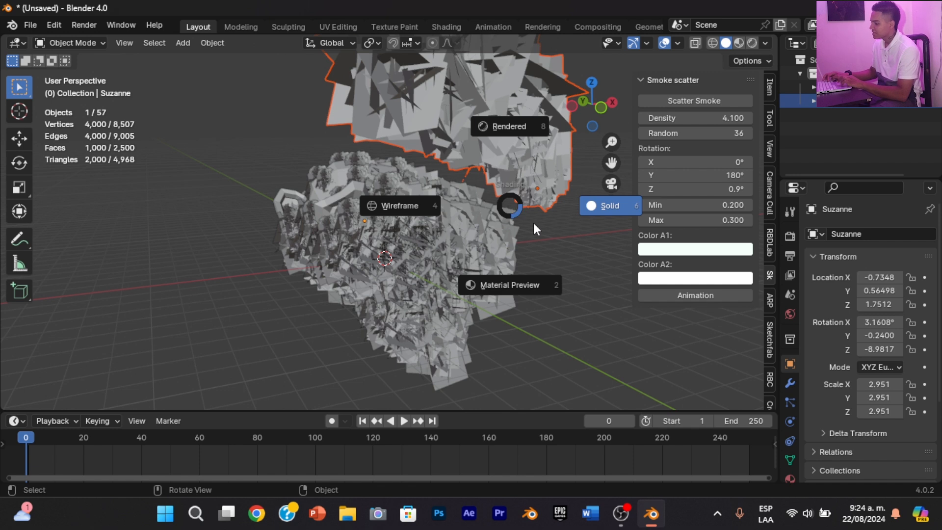
{"action": "left_click", "coordinate": [607, 206]}
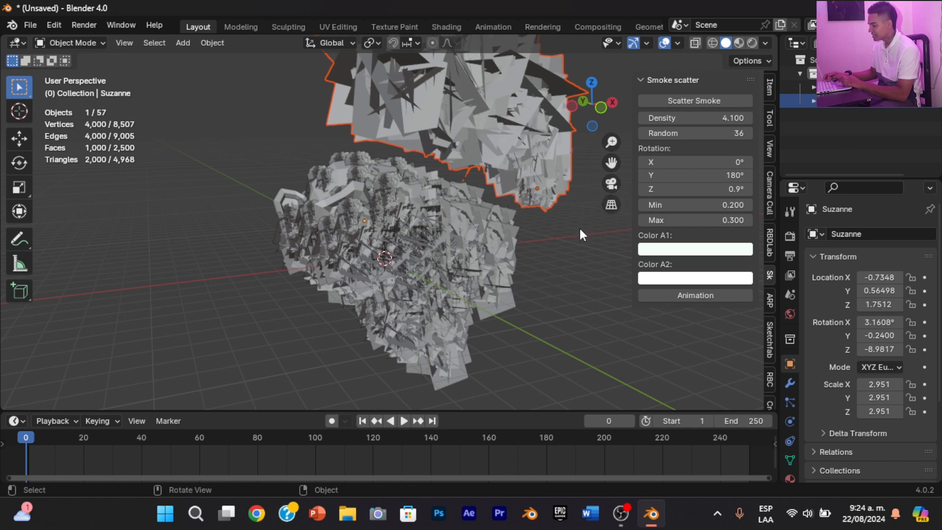
{"action": "key", "text": "z"}
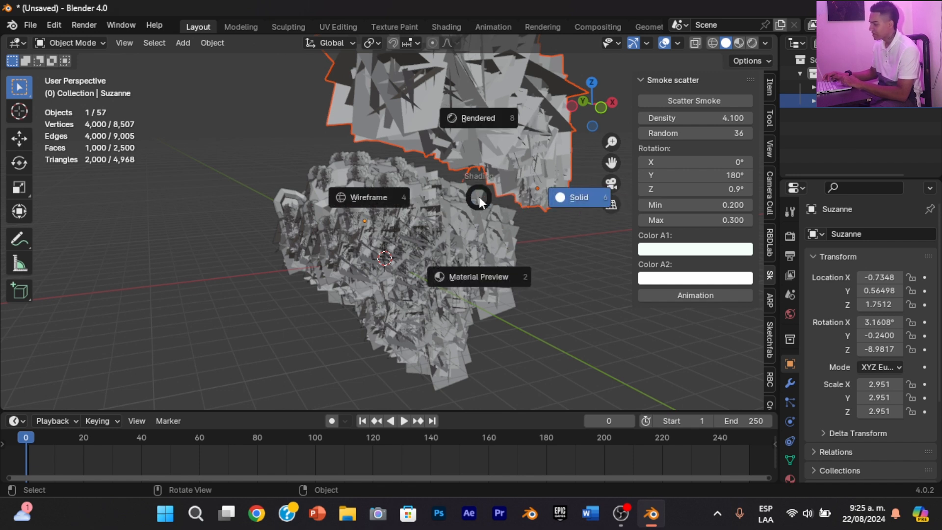
{"action": "left_click", "coordinate": [481, 275]}
{"action": "left_click_drag", "start_coordinate": [574, 113], "coordinate": [593, 107]}
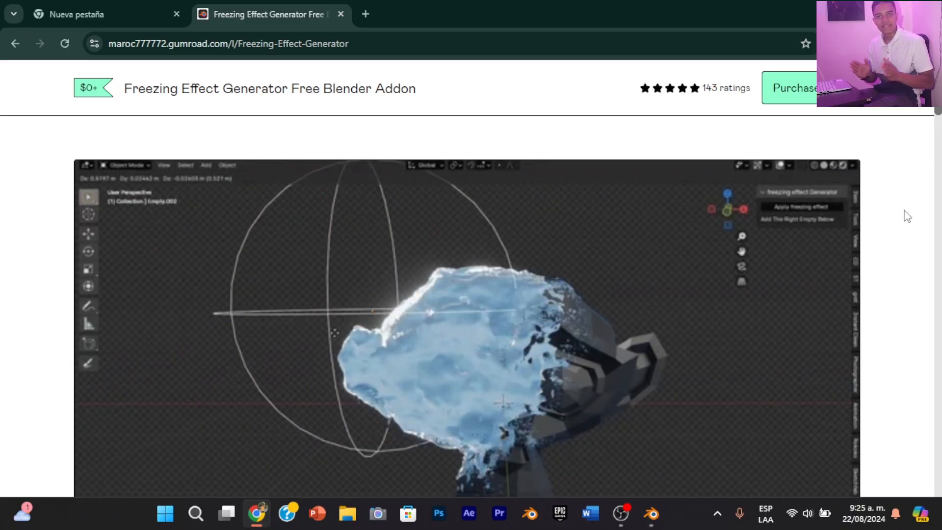
Look through the Freezing Effect Generator Free Blender Addon page in the browser, including its preview and pricing options
{"action": "scroll", "coordinate": [466, 304], "scroll_direction": "down", "scroll_amount": 4}
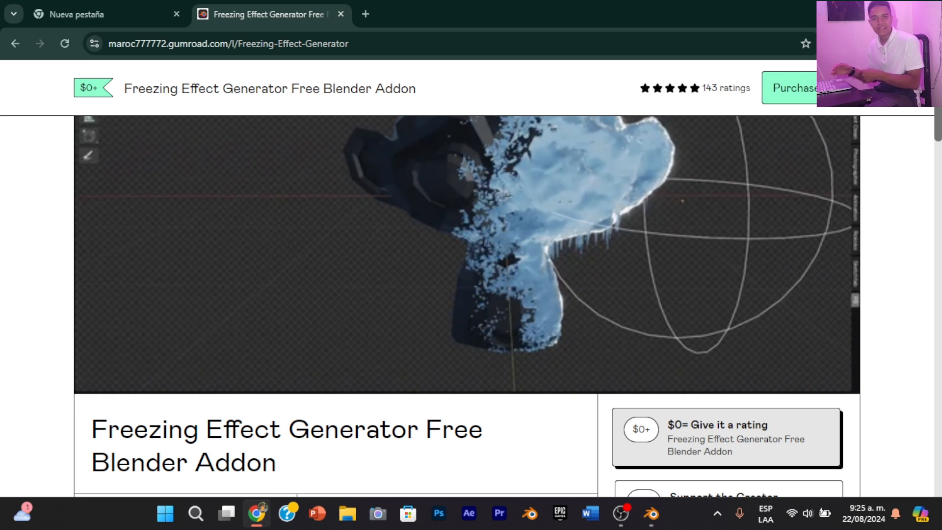
{"action": "scroll", "coordinate": [466, 275], "scroll_direction": "down", "scroll_amount": 5}
{"action": "scroll", "coordinate": [466, 275], "scroll_direction": "up", "scroll_amount": 9}
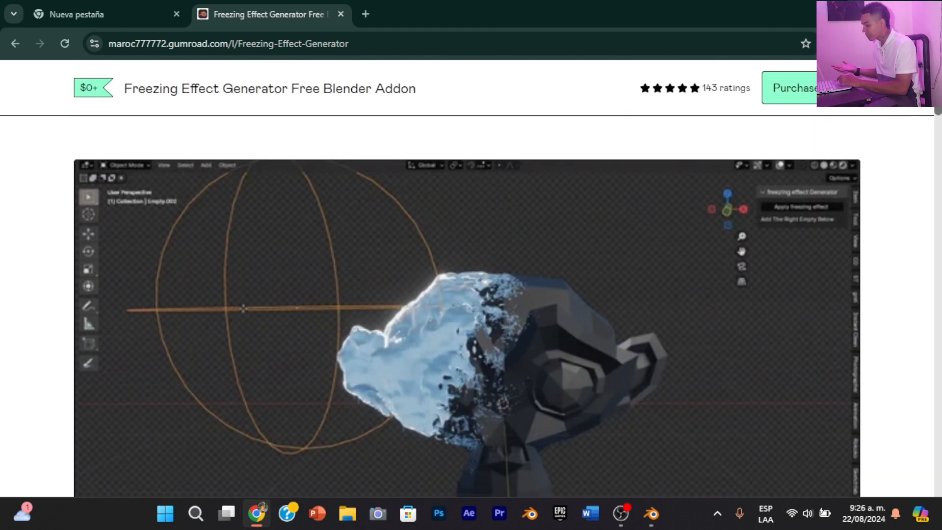
Switch to Blender, search the add-on preferences for "free" to check that freezing effect Generator is enabled, and show its sidebar controls
{"action": "key", "text": "alt+Tab"}
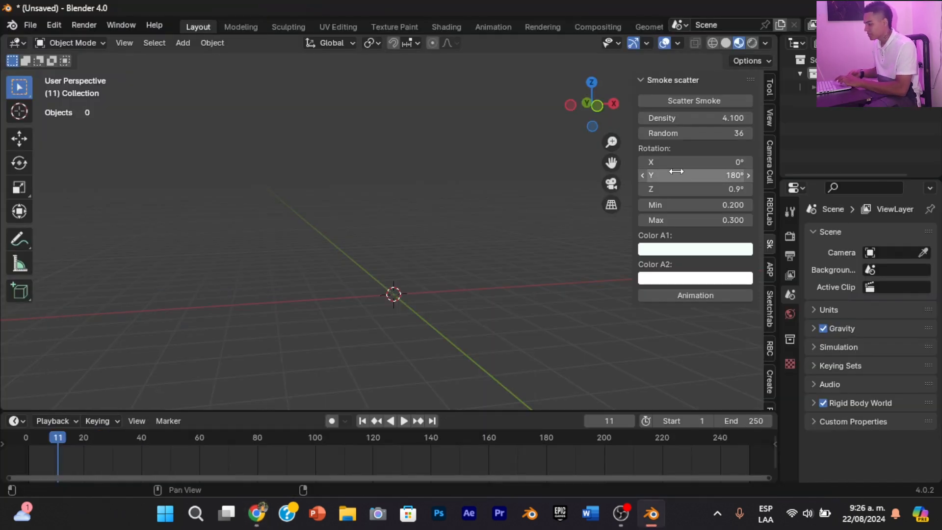
{"action": "left_click", "coordinate": [54, 26]}
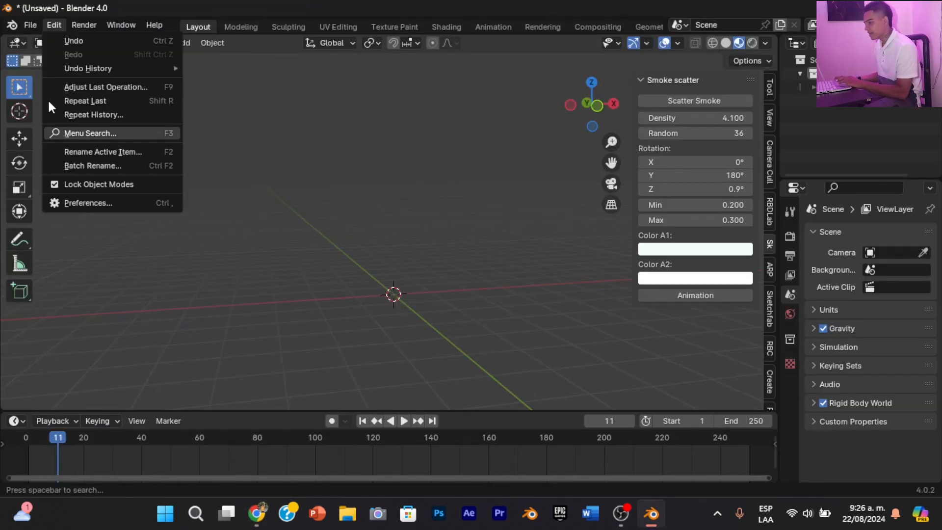
{"action": "left_click", "coordinate": [77, 203]}
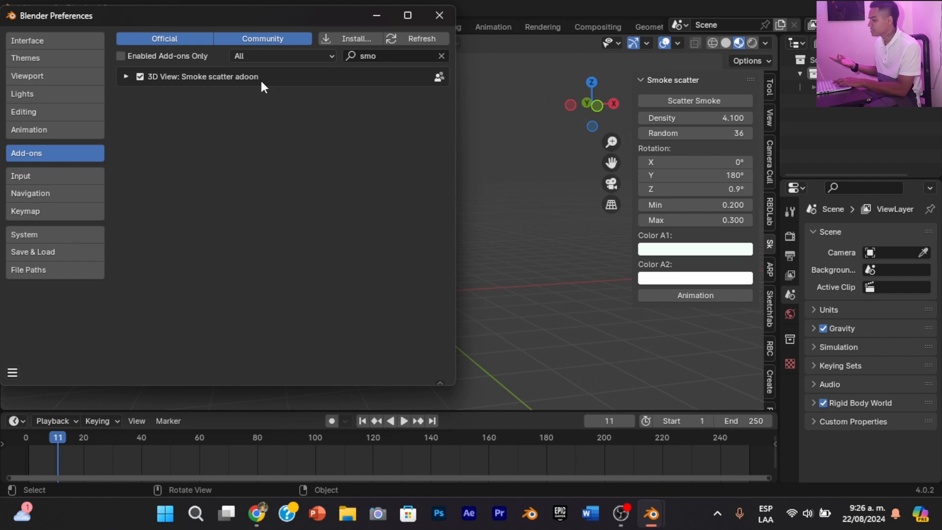
{"action": "left_click", "coordinate": [441, 56]}
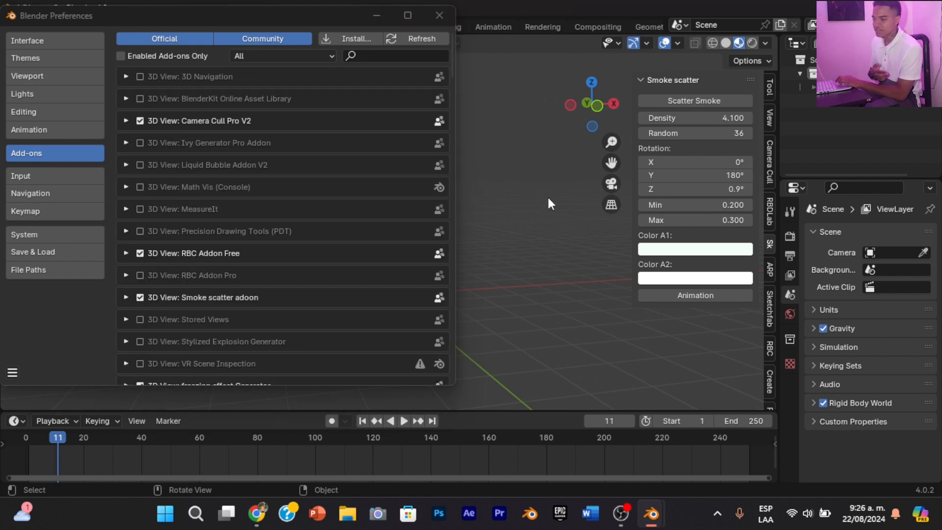
{"action": "left_click", "coordinate": [770, 402]}
{"action": "left_click", "coordinate": [393, 52]}
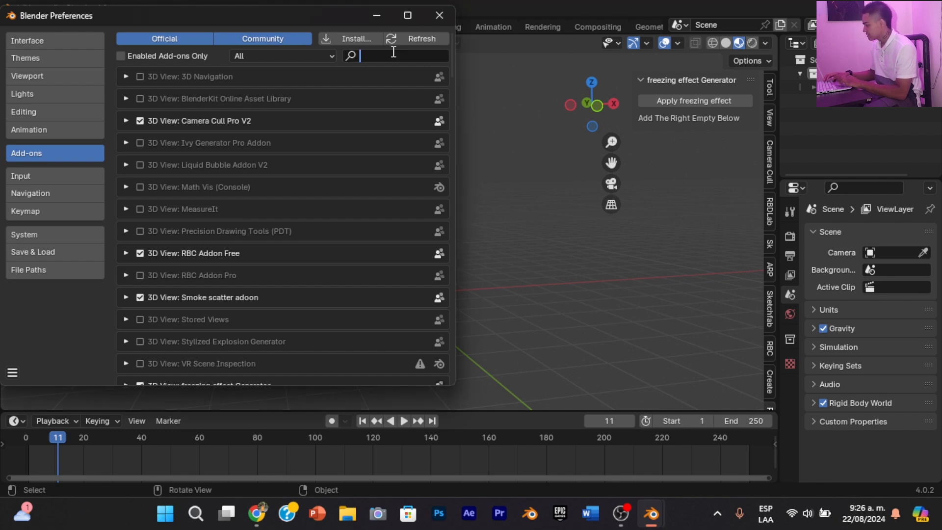
{"action": "type", "text": "free"}
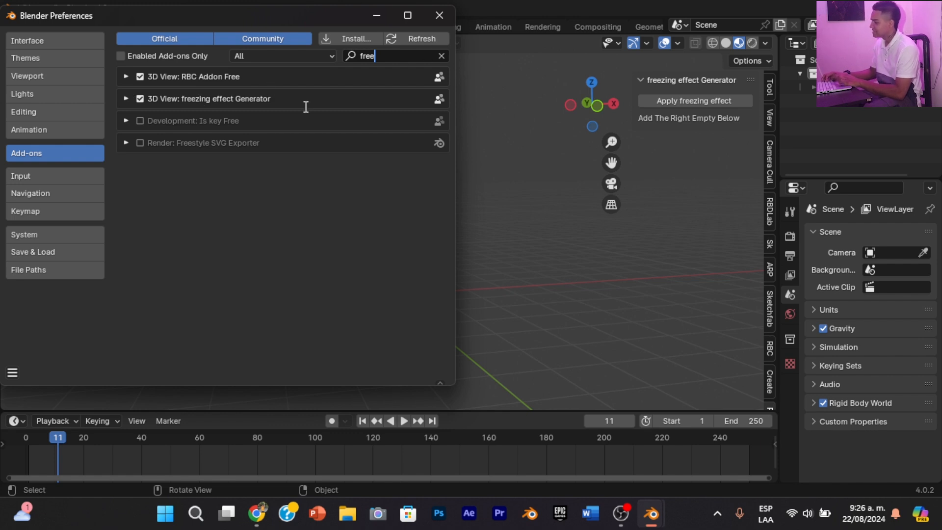
{"action": "left_click", "coordinate": [437, 19]}
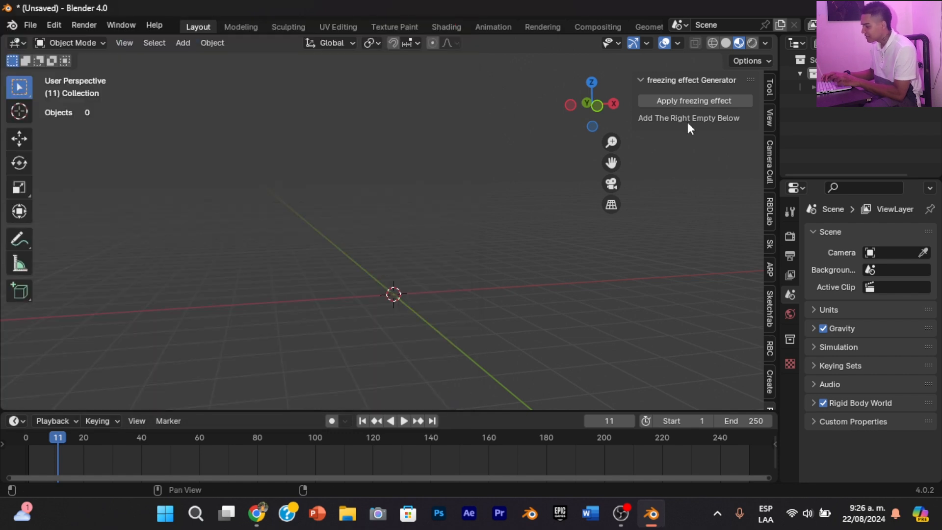
Add a monkey mesh to the empty scene, scale it up to about 1.82, and tilt and raise it above the grid
{"action": "key", "text": "shift+a"}
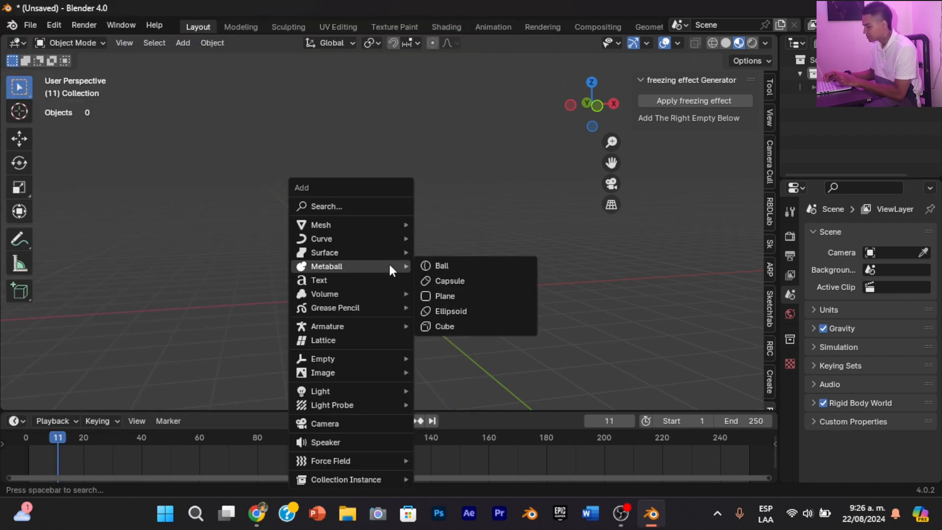
{"action": "mouse_move", "coordinate": [358, 225]}
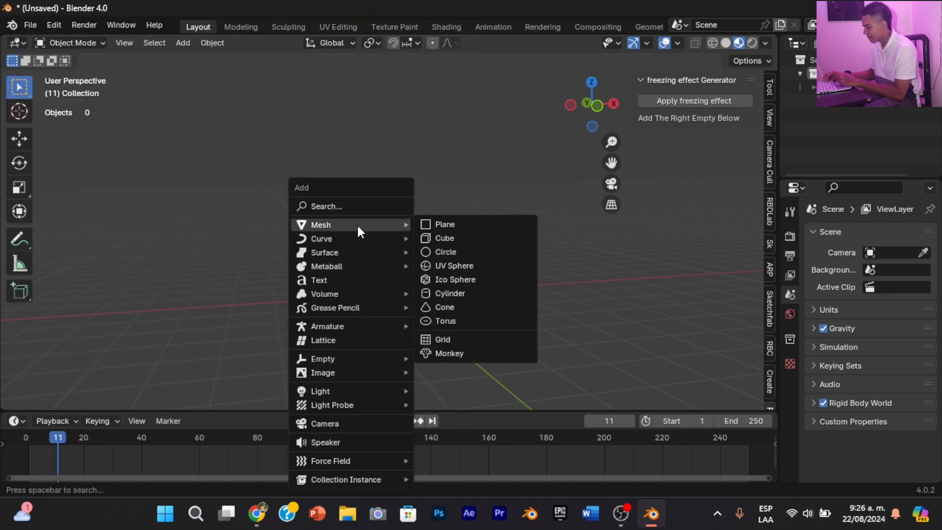
{"action": "left_click", "coordinate": [446, 351]}
{"action": "key", "text": "s"}
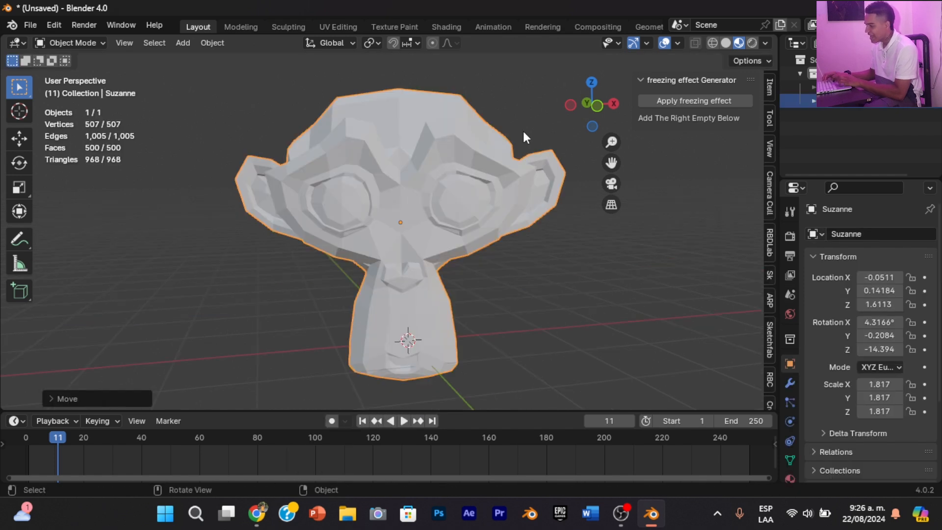
Apply the freezing effect to the monkey and move the spherical empty against one side of its head to spread the ice
{"action": "left_click", "coordinate": [676, 102]}
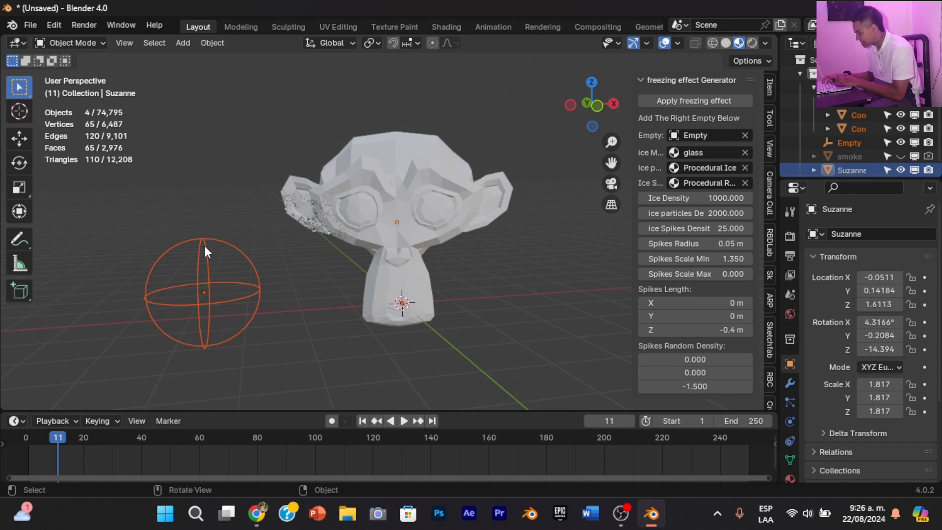
{"action": "key", "text": "g"}
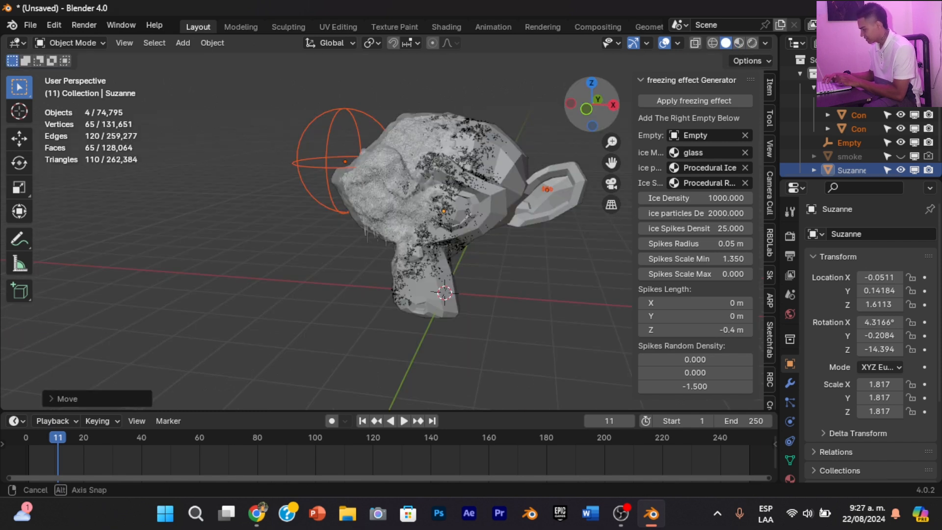
{"action": "mouse_move", "coordinate": [591, 104]}
{"action": "left_mouse_down"}
{"action": "mouse_move", "coordinate": [579, 105]}
{"action": "mouse_move", "coordinate": [587, 105]}
{"action": "left_mouse_up"}
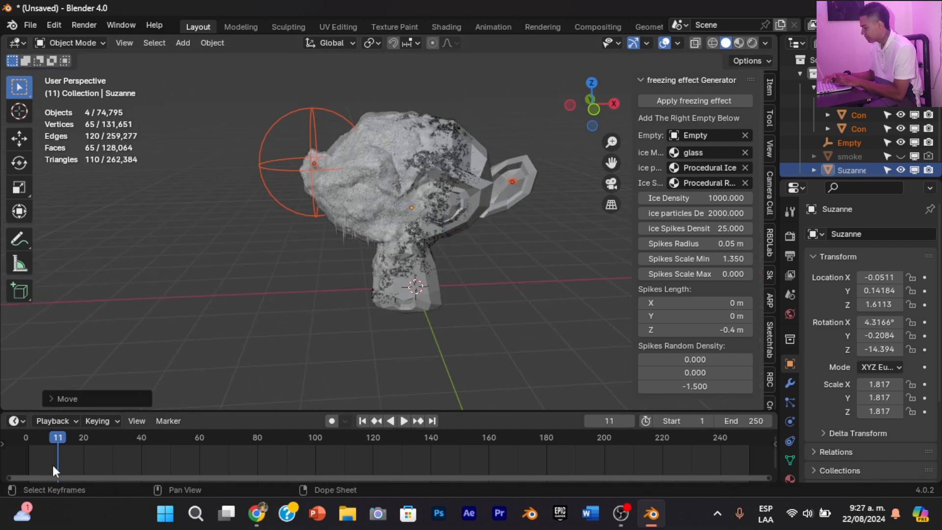
At frame 0, move the spherical empty away from the monkey, clear of its head, and turn on automatic keyframing
{"action": "left_click_drag", "start_coordinate": [55, 436], "coordinate": [23, 444]}
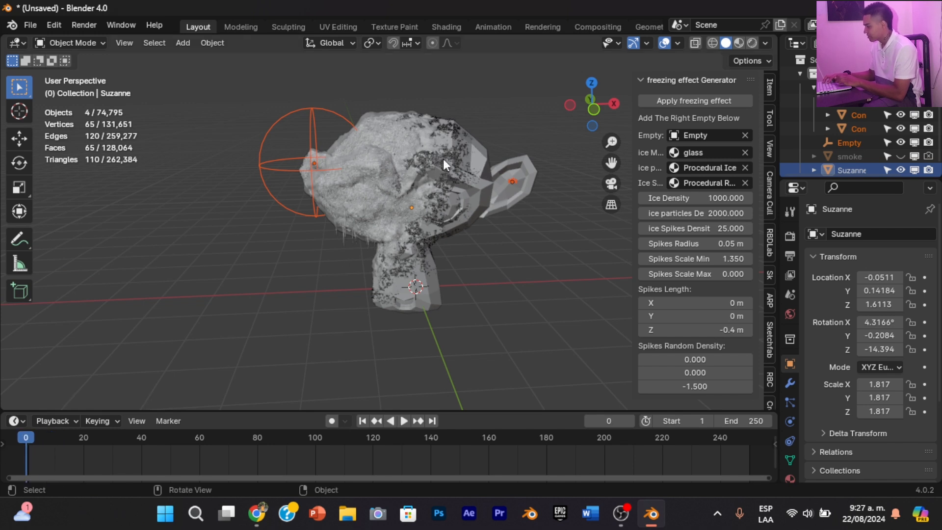
{"action": "key", "text": "g"}
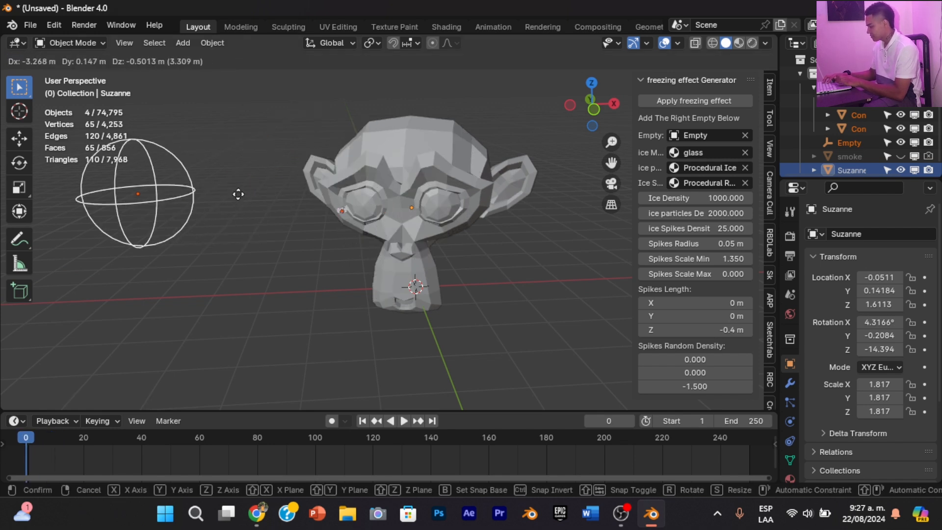
{"action": "left_click", "coordinate": [219, 216]}
{"action": "left_click", "coordinate": [332, 420]}
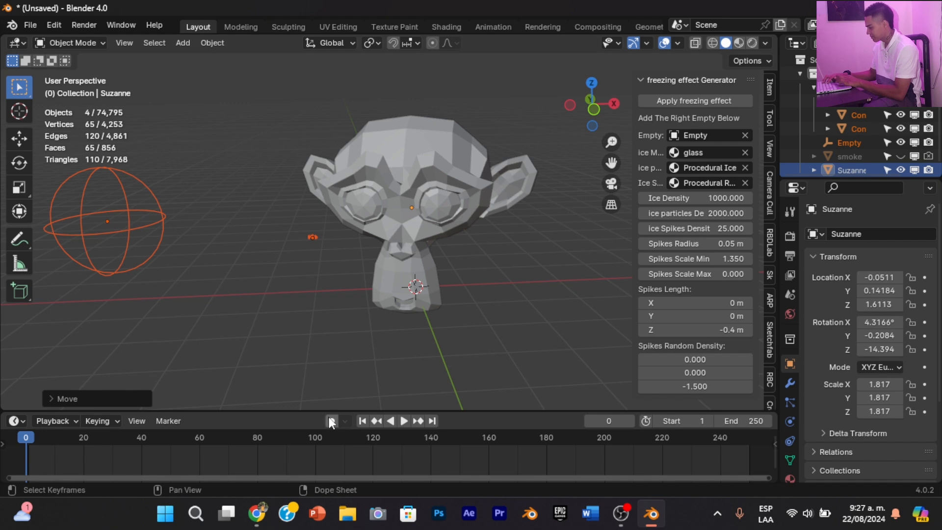
At frame 80, move the spherical empty over the monkey's head and show the freezing animation in Material Preview shading
{"action": "left_click", "coordinate": [257, 438]}
{"action": "key", "text": "g"}
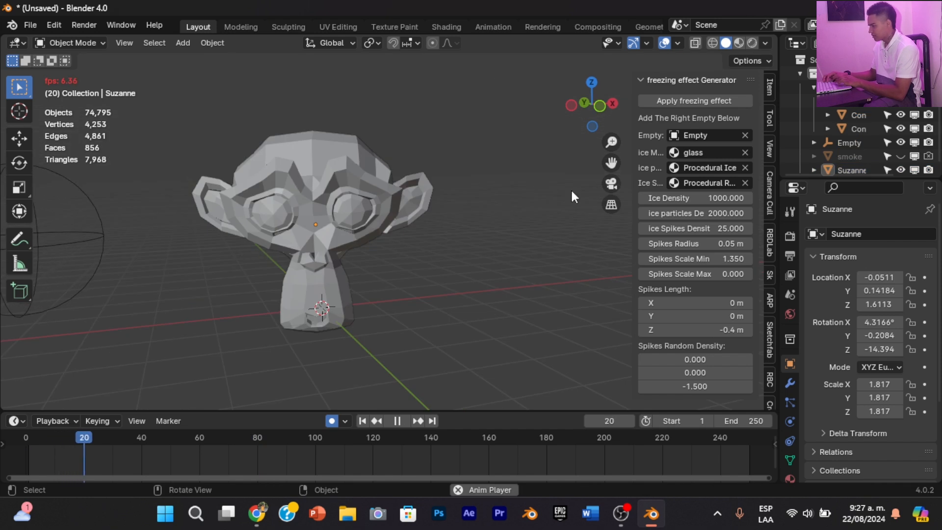
{"action": "left_click", "coordinate": [739, 44]}
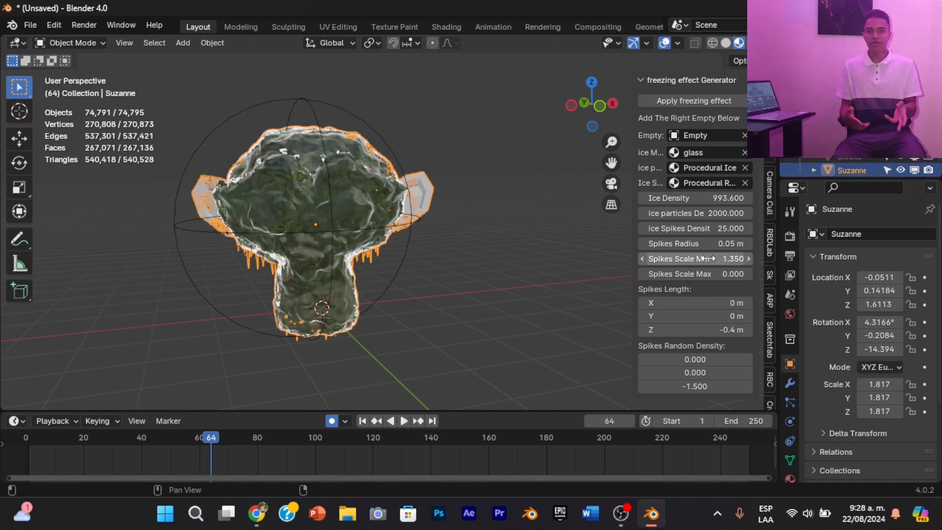
Increase the ice's Spikes Scale Min to 2.45 and further to 19.85, and open the value for editing
{"action": "left_click_drag", "start_coordinate": [717, 258], "coordinate": [756, 259]}
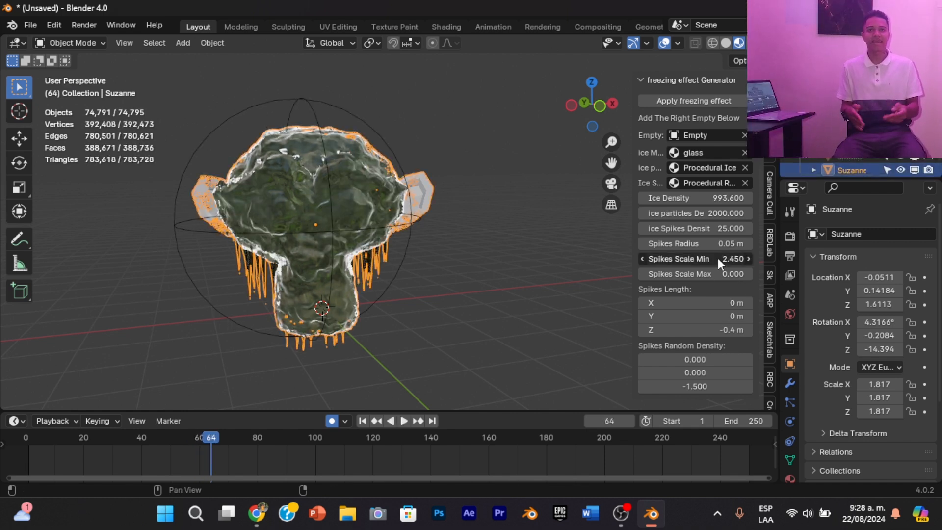
{"action": "left_click_drag", "start_coordinate": [690, 260], "coordinate": [755, 260]}
{"action": "left_click", "coordinate": [693, 259]}
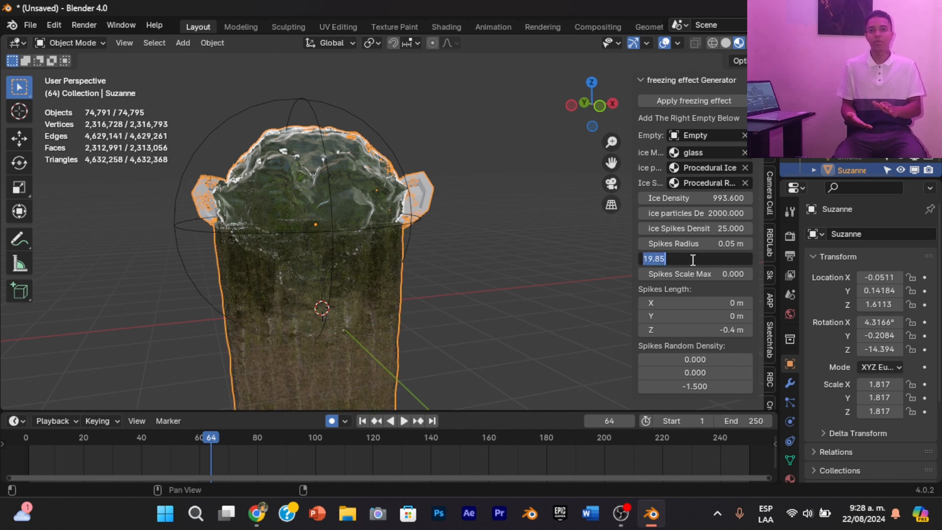